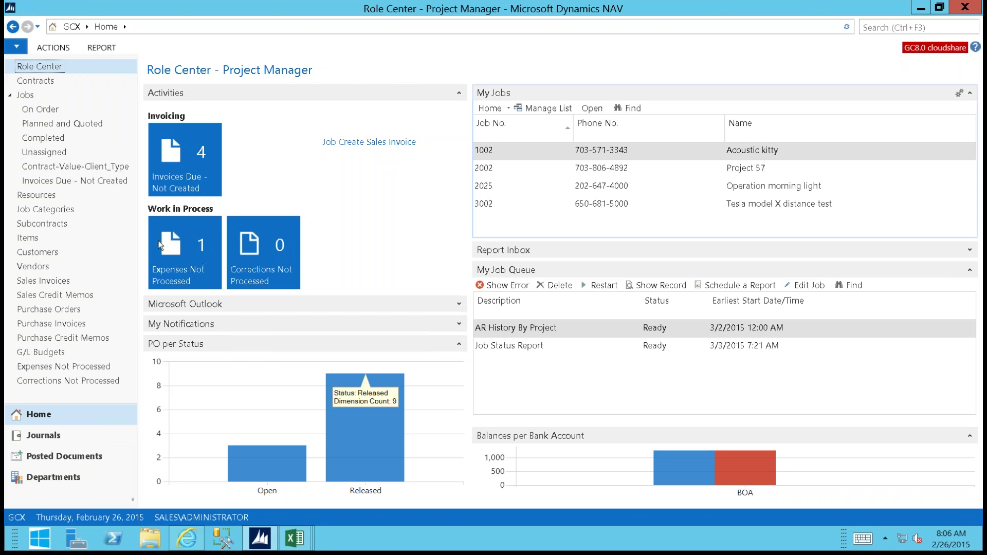
- Open the Travel to California expense from the unprocessed expenses and enlarge its window to show more expense lines
left_click(181, 254)
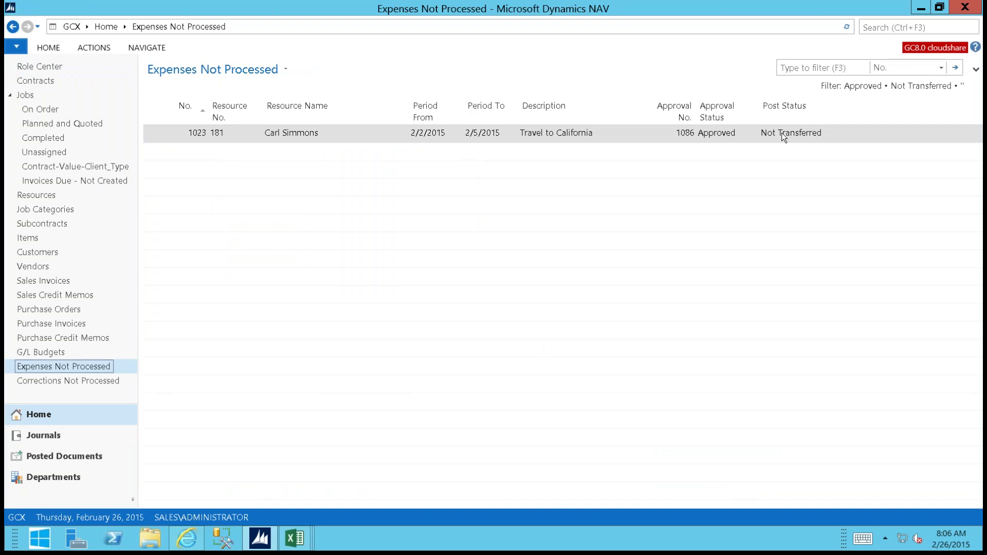
left_click(437, 135)
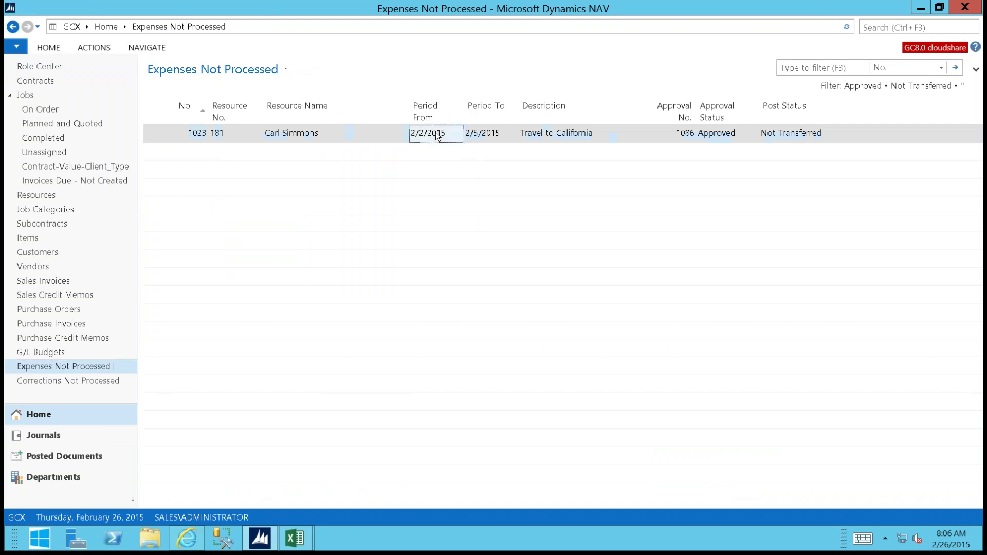
double_click(437, 135)
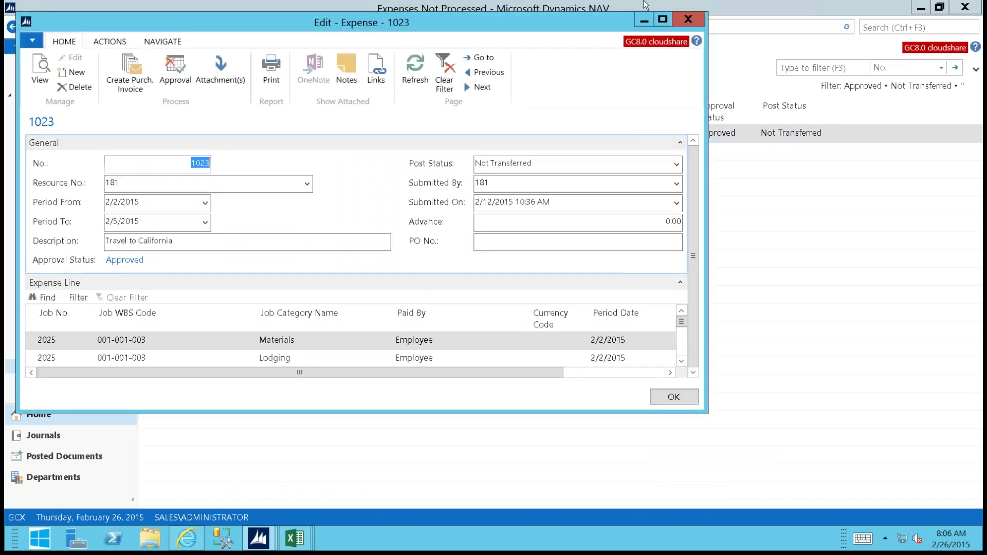
mouse_move(660, 16)
left_click_drag(706, 413, 867, 453)
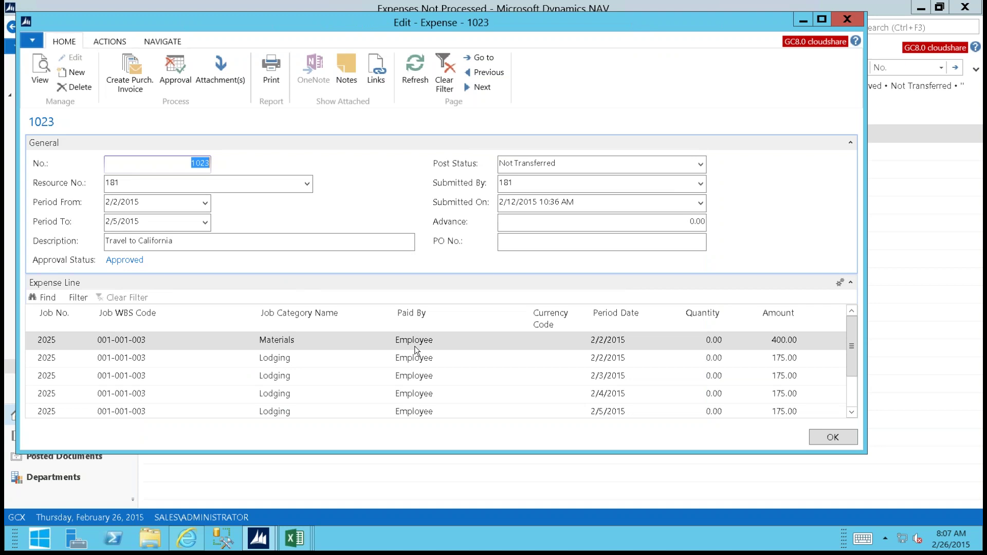
- Check the available Paid By choices for the Materials expense line without changing the selection
left_click(437, 343)
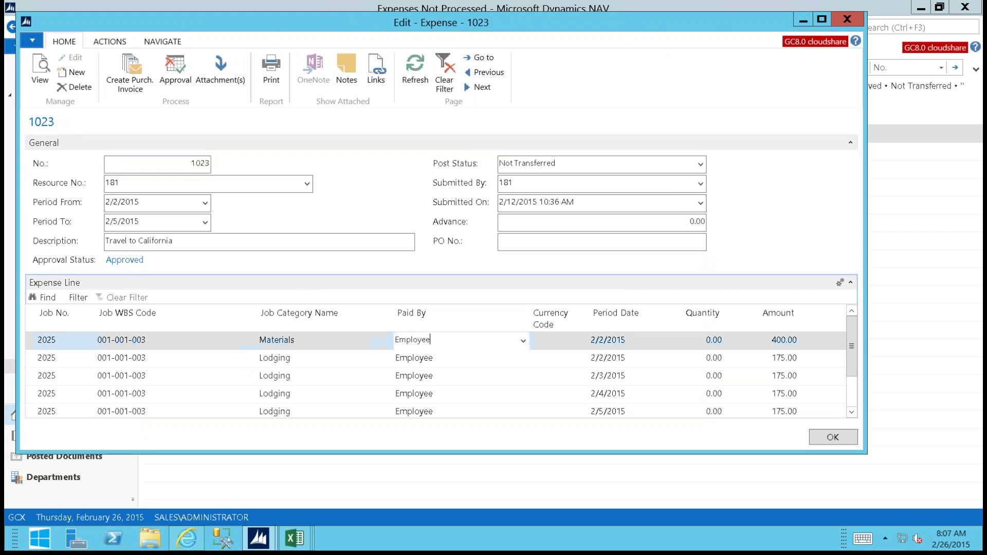
left_click(523, 341)
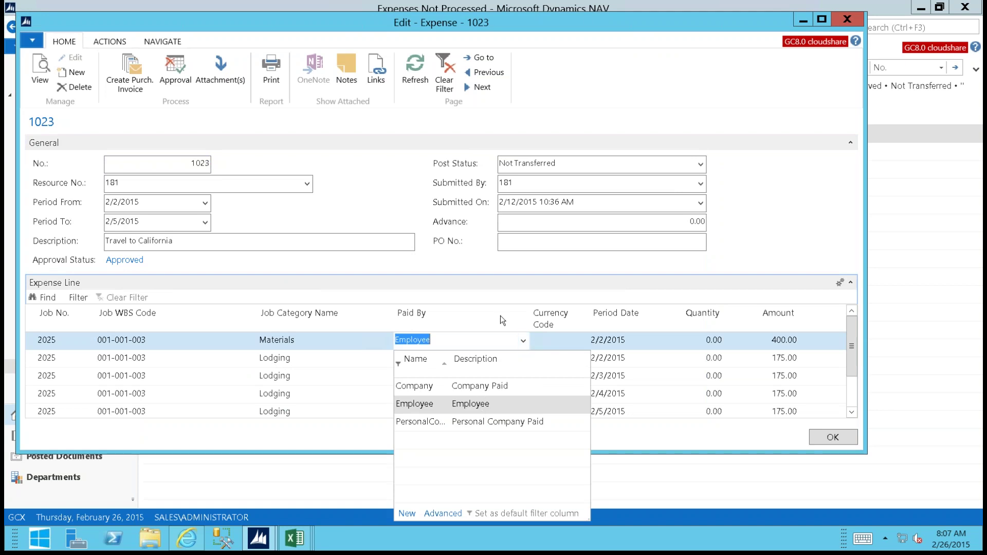
left_click(499, 292)
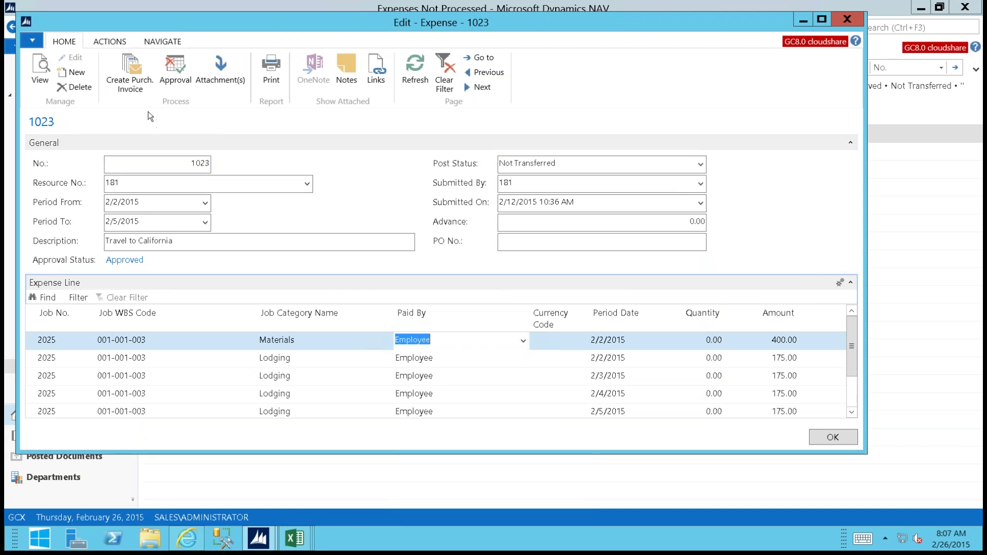
- View the expense's attachment list, then close the attachment and expense windows and return to the Role Center
left_click(219, 81)
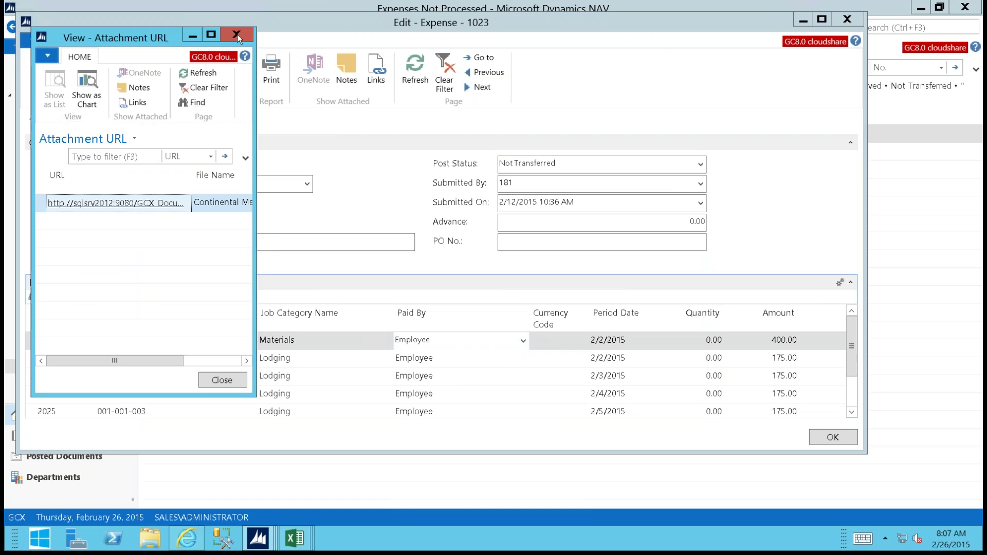
left_click(237, 34)
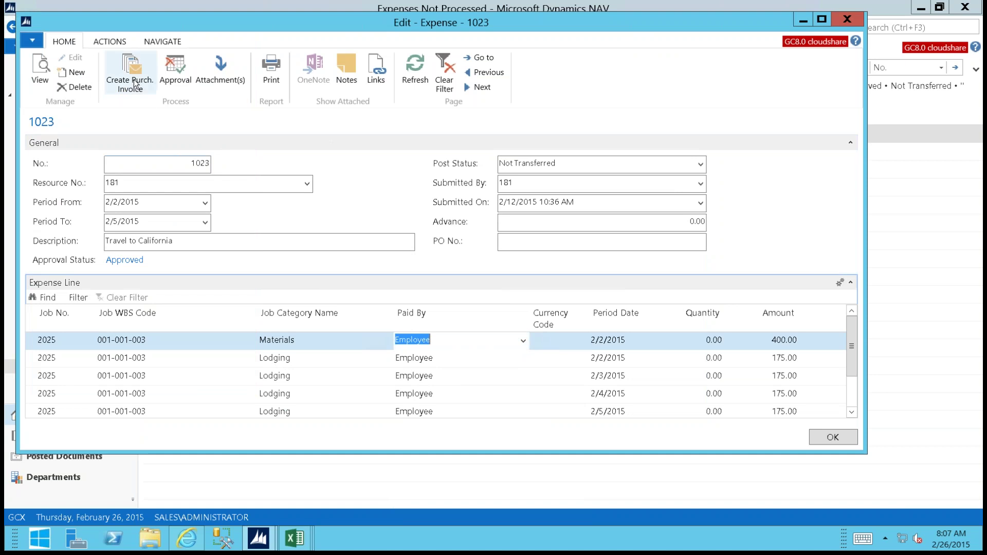
left_click(857, 24)
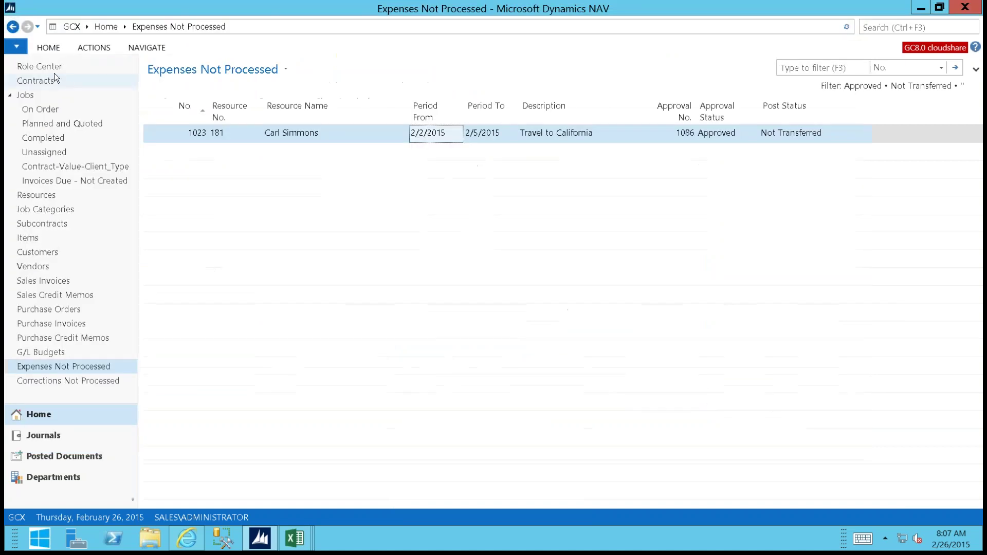
left_click(51, 68)
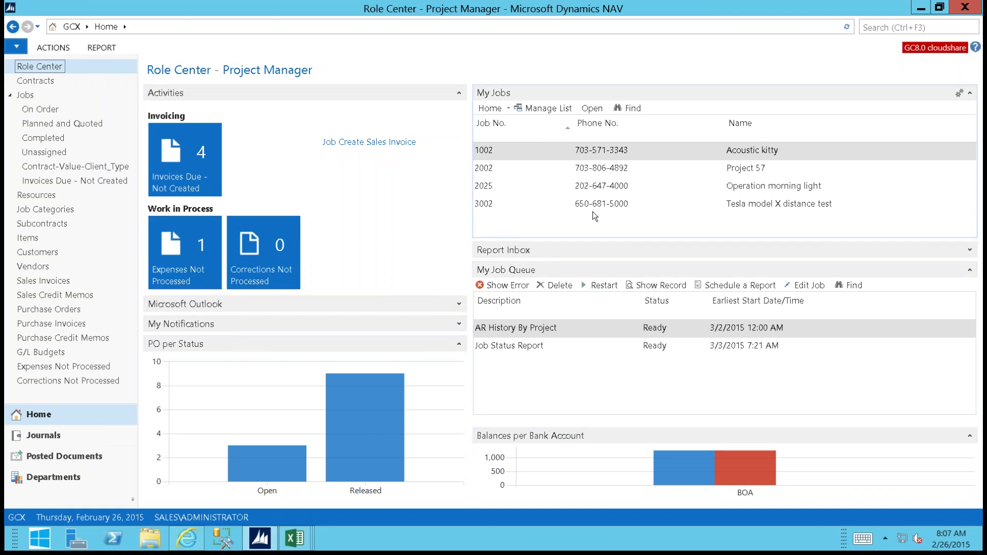
- Open the Acoustic kitty job card and view the customer ledger entries behind its AR balance in a widened window
double_click(588, 150)
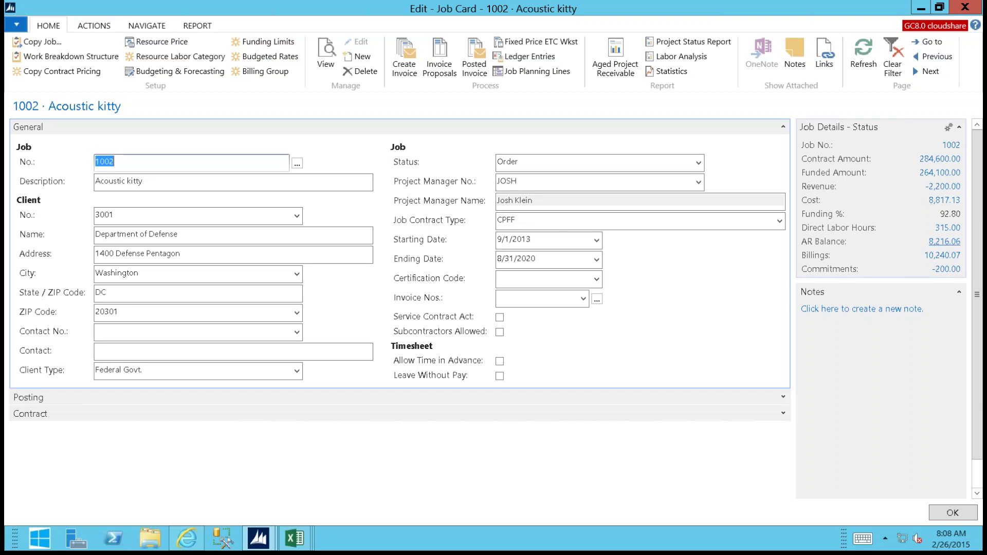
left_click(944, 242)
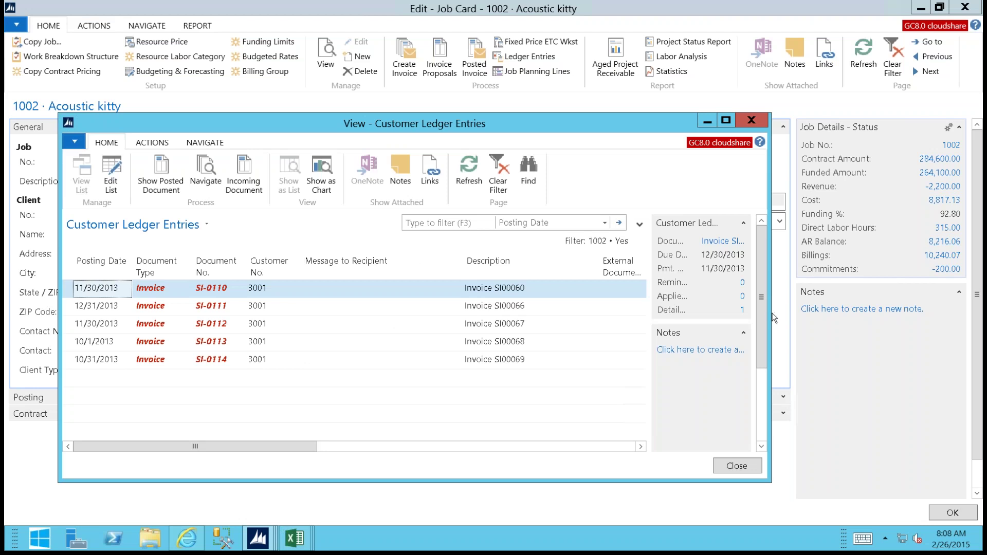
left_click_drag(774, 318, 862, 306)
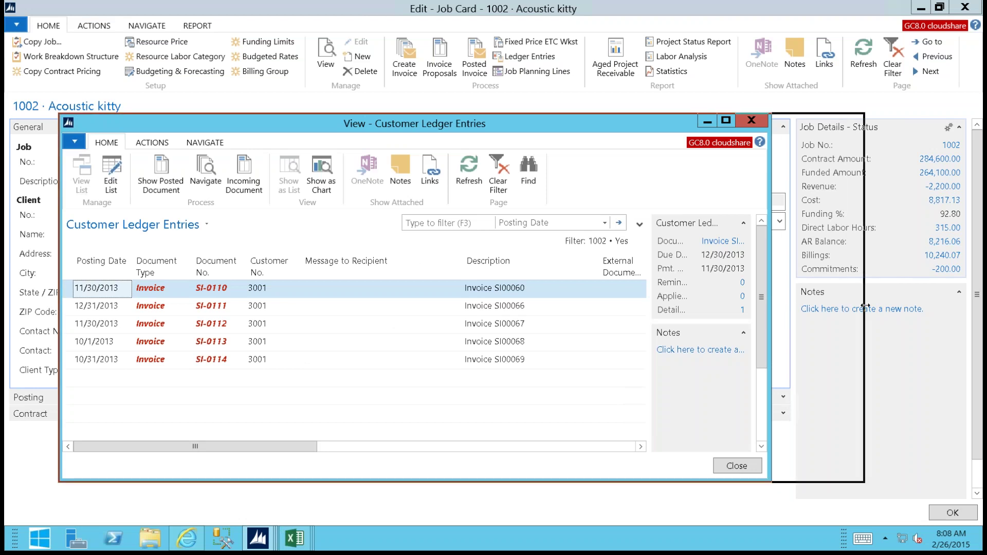
key("Escape")
left_click(862, 309)
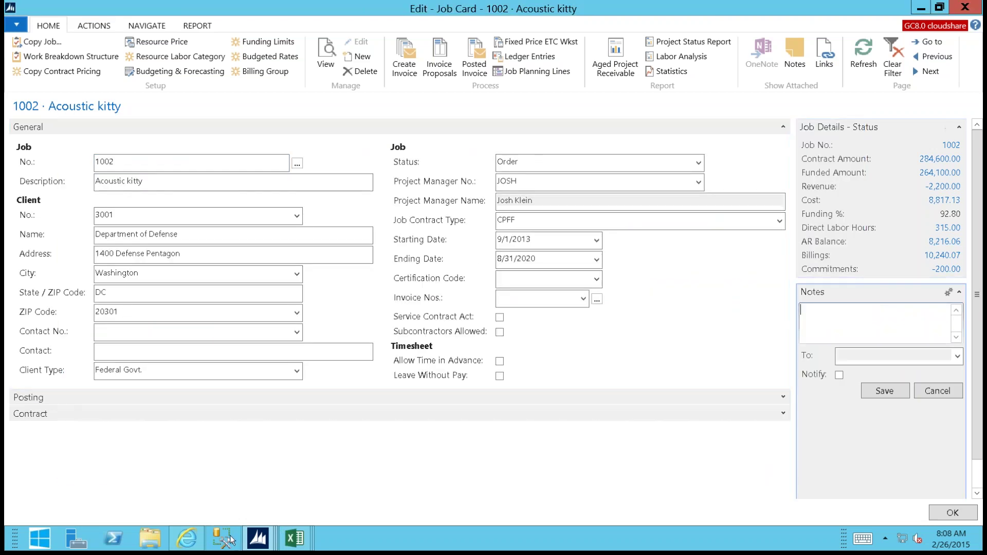
mouse_move(256, 540)
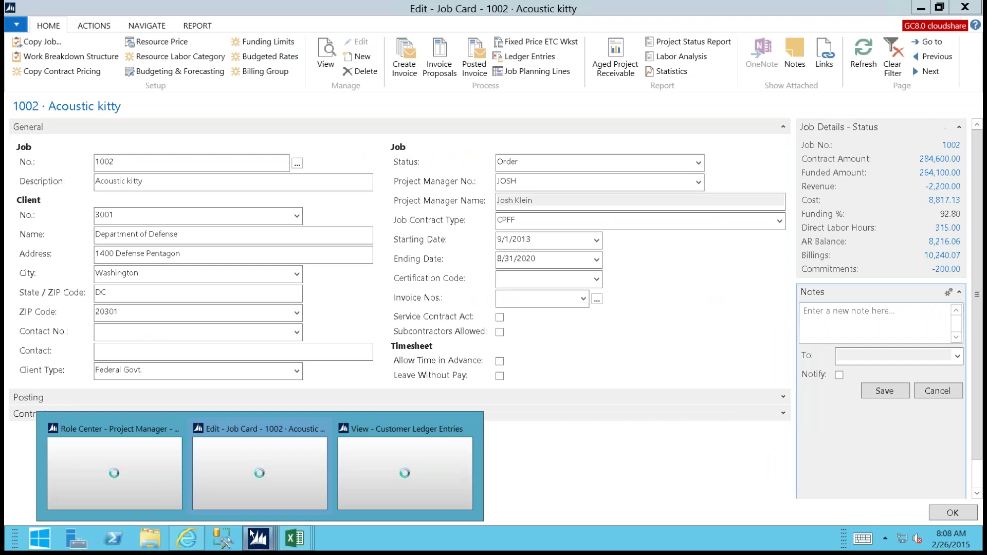
left_click(377, 491)
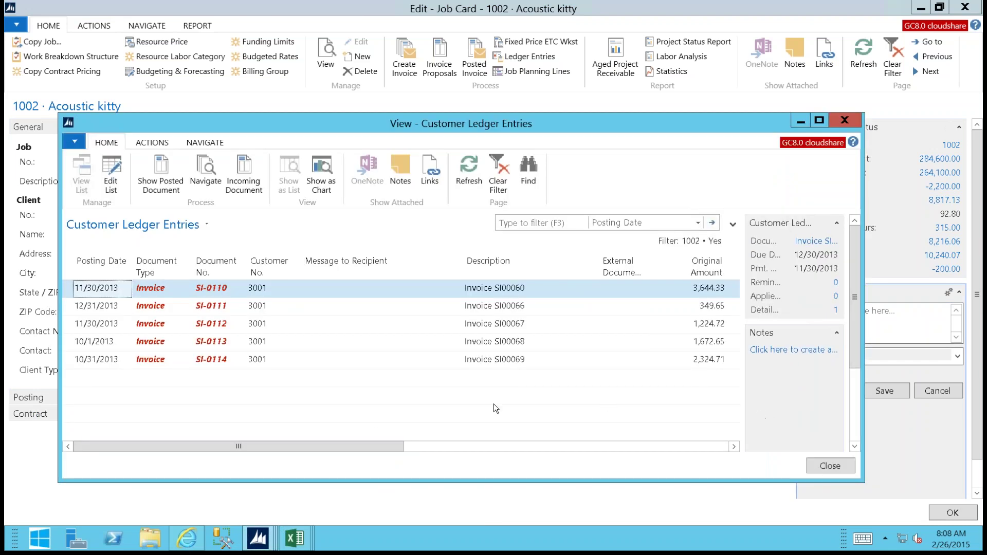
- View the detailed ledger entries behind the remaining amount of the invoice due 10/31/2013, widening the window to show all columns
left_click_drag(367, 441, 473, 452)
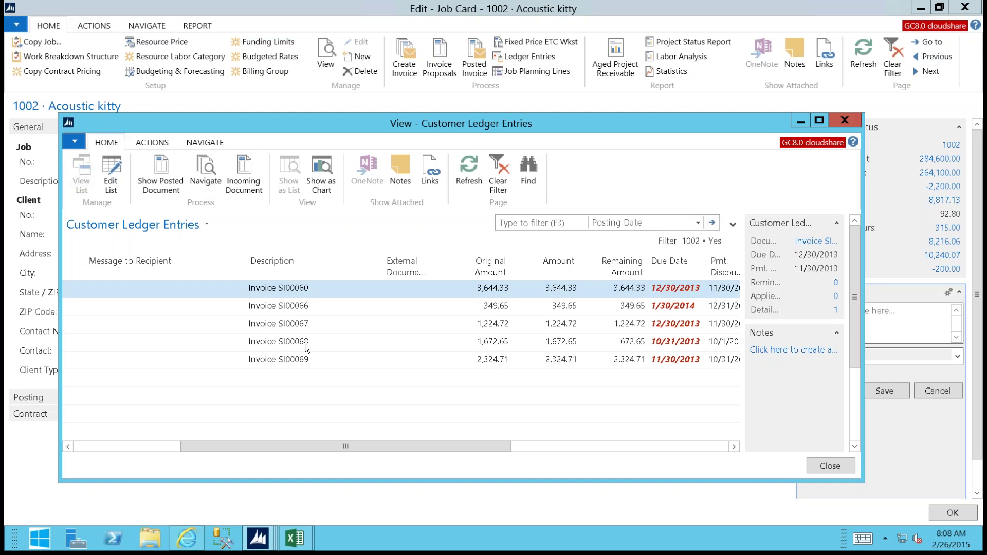
left_click(628, 343)
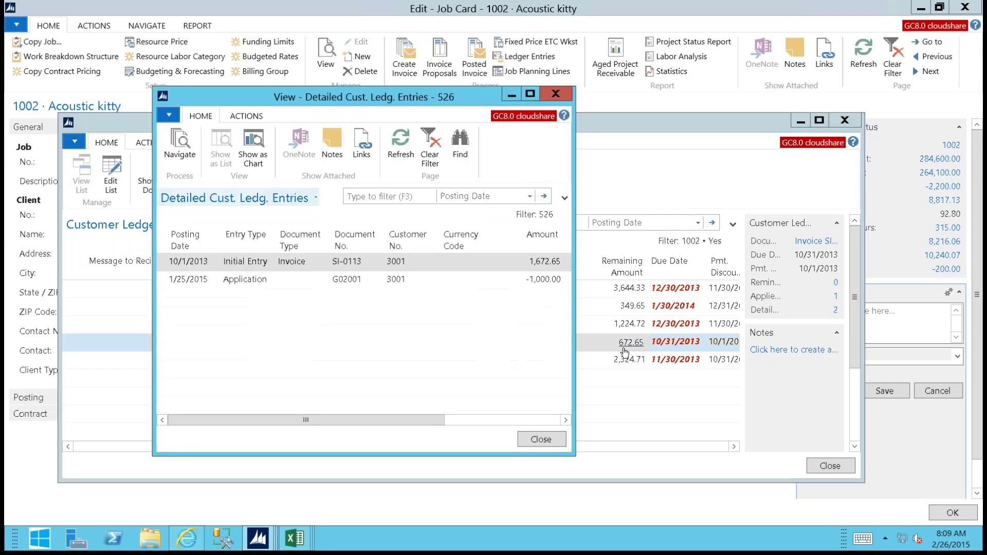
left_click_drag(393, 421, 408, 420)
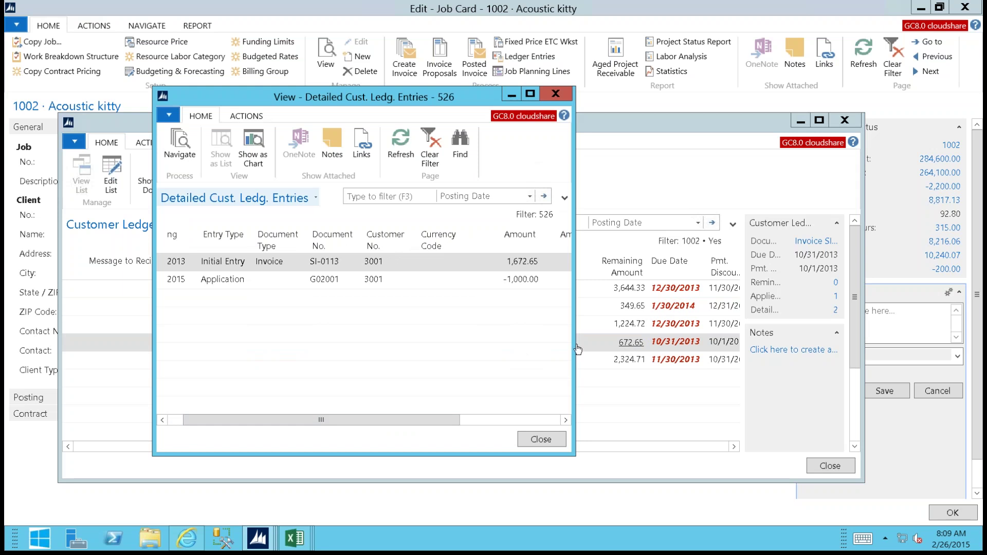
left_click_drag(575, 344, 758, 335)
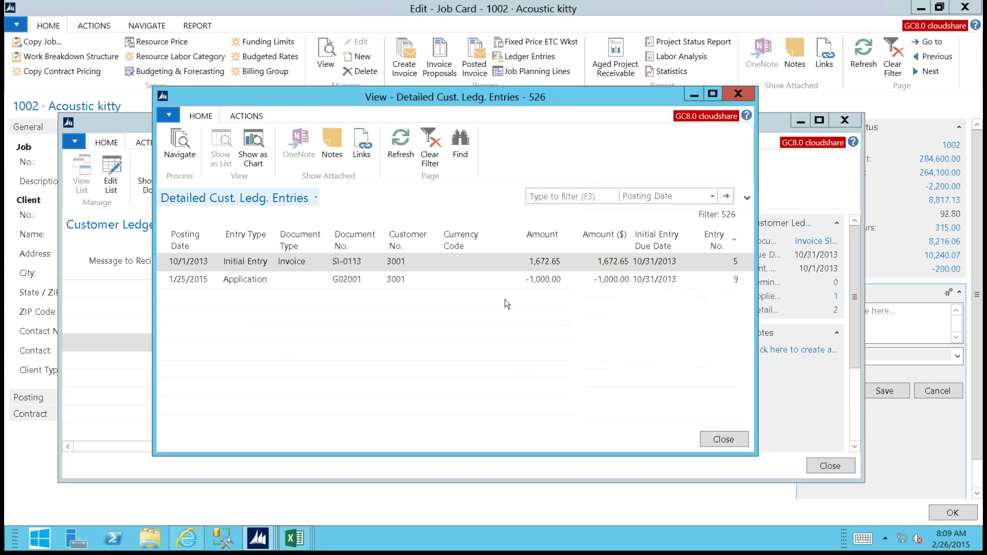
- Navigate from the 1/25/2015 application entry to its related bank account ledger entry
left_click(342, 283)
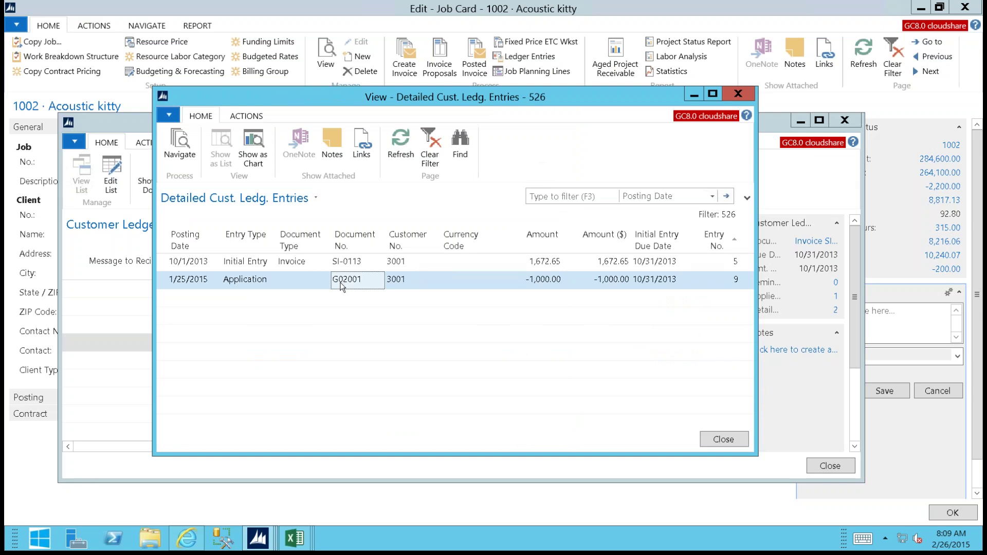
left_click(186, 156)
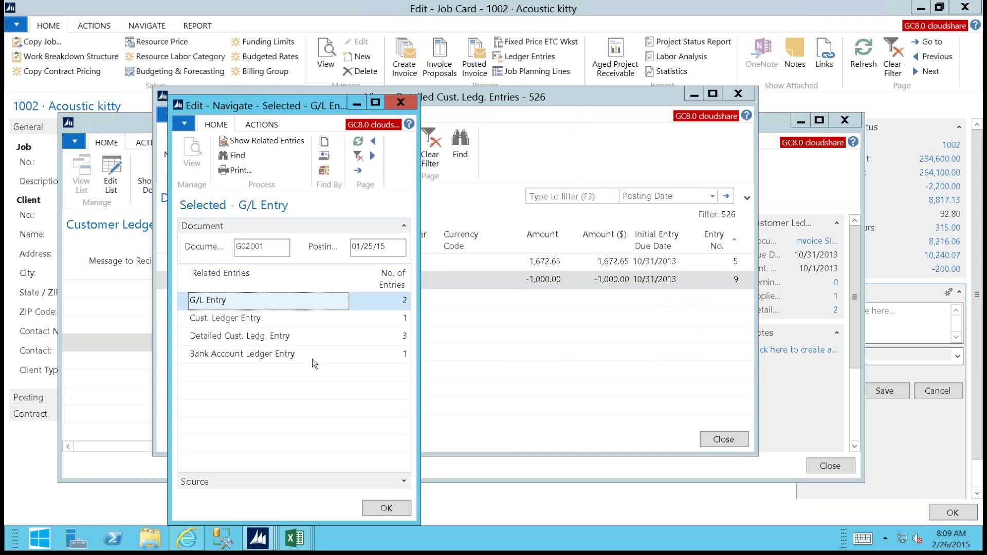
left_click(285, 360)
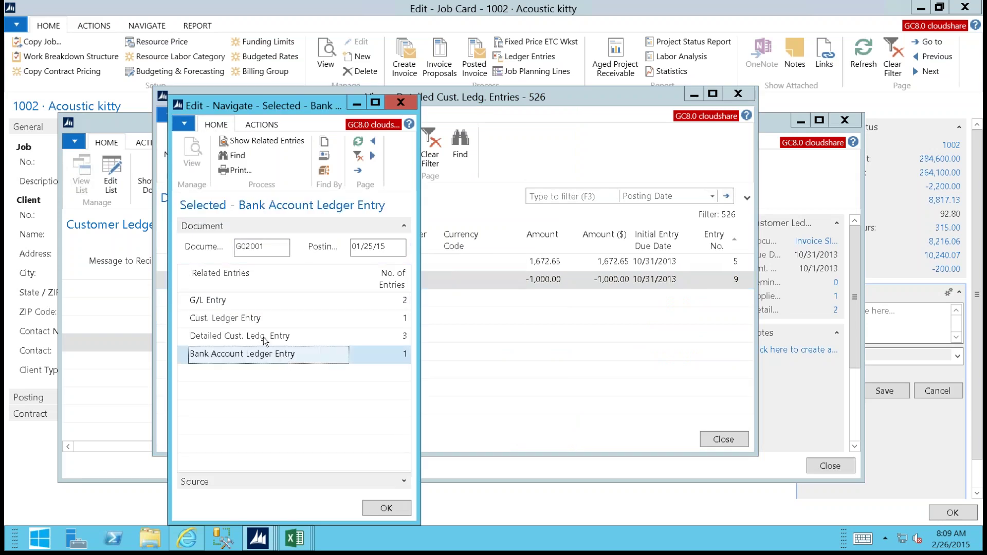
left_click(255, 146)
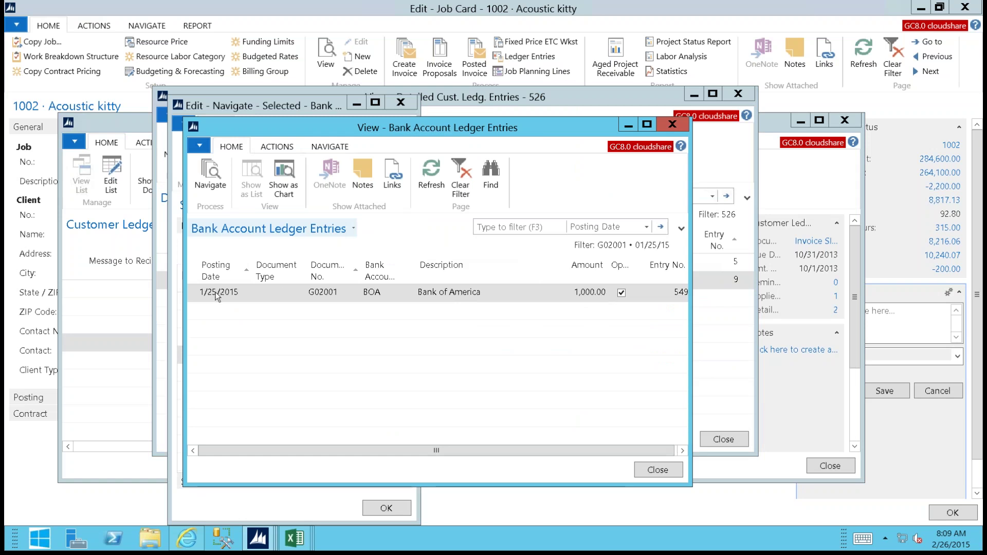
- Close the ledger and job card windows and display the overview of all departments
key("Escape")
key("Escape")
key("Escape")
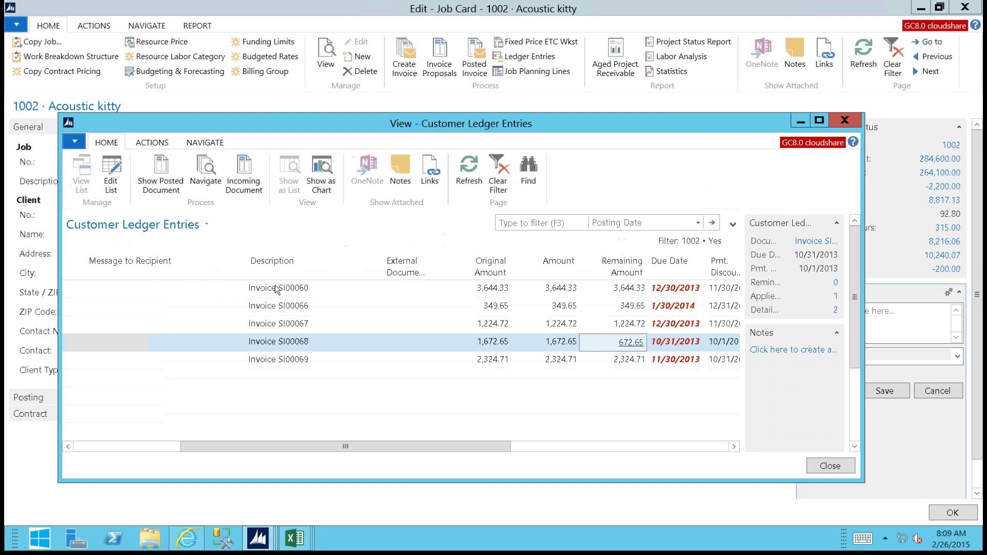
key("Escape")
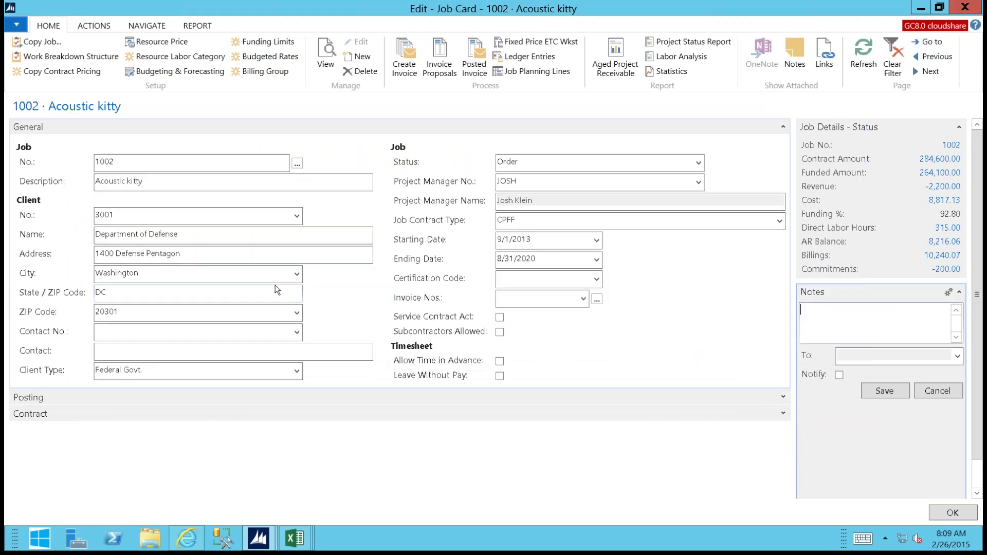
key("Escape")
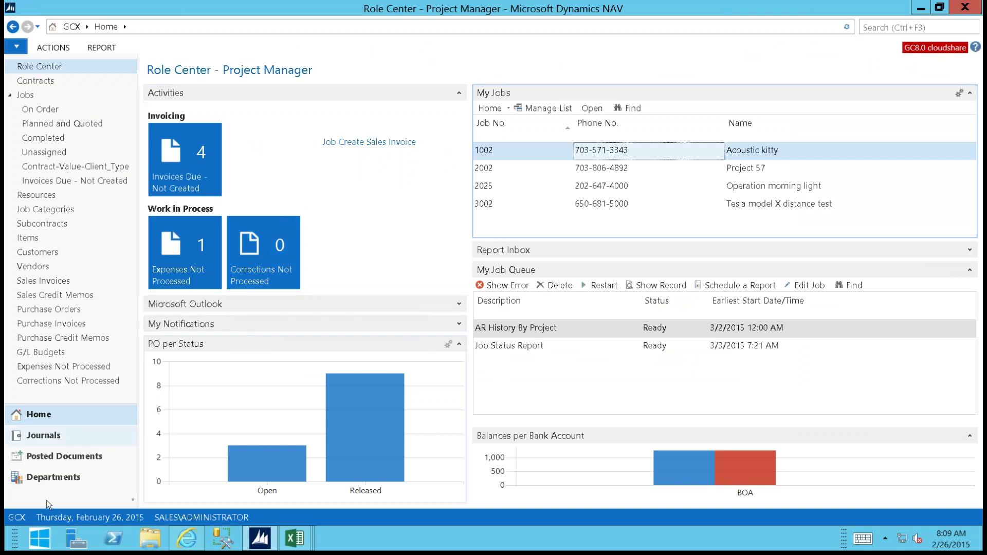
left_click(51, 482)
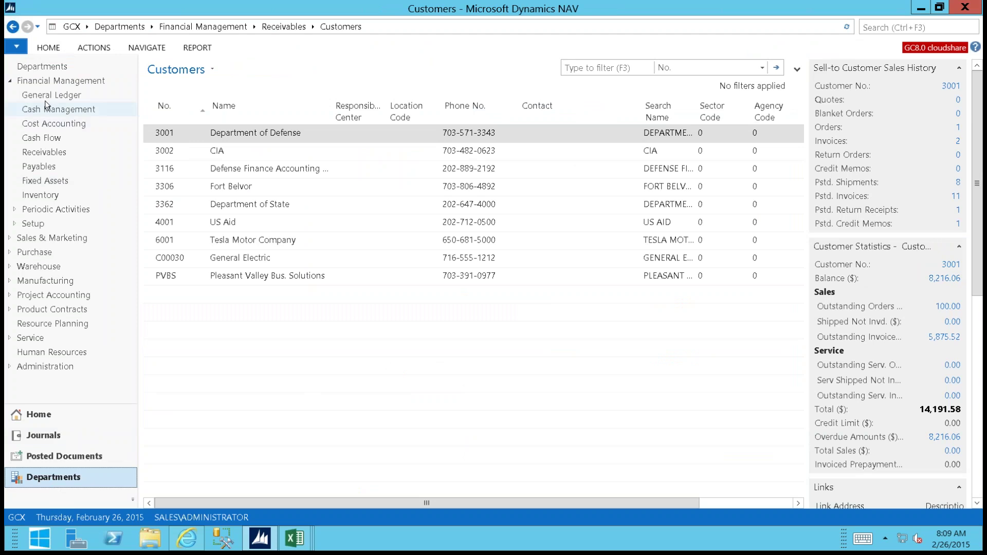
left_click(39, 67)
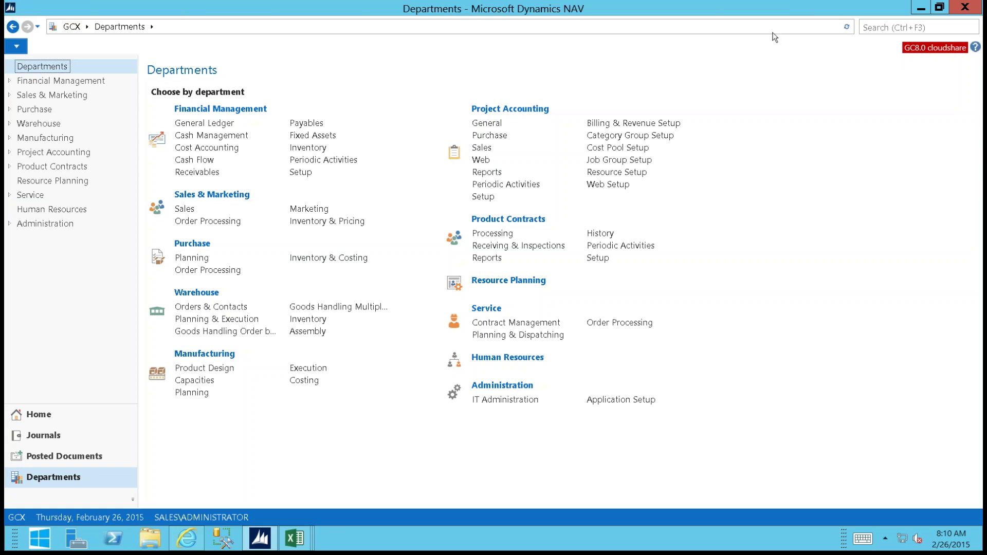
- Switch to the Timesheet web page in Internet Explorer to view the employee's weekly timesheet, then minimize the browser
left_click(920, 8)
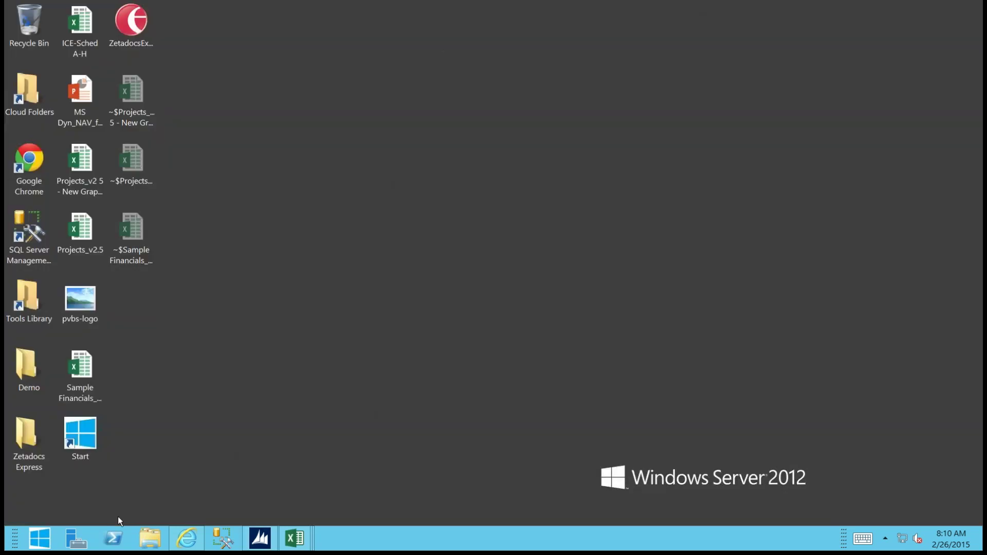
left_click(185, 540)
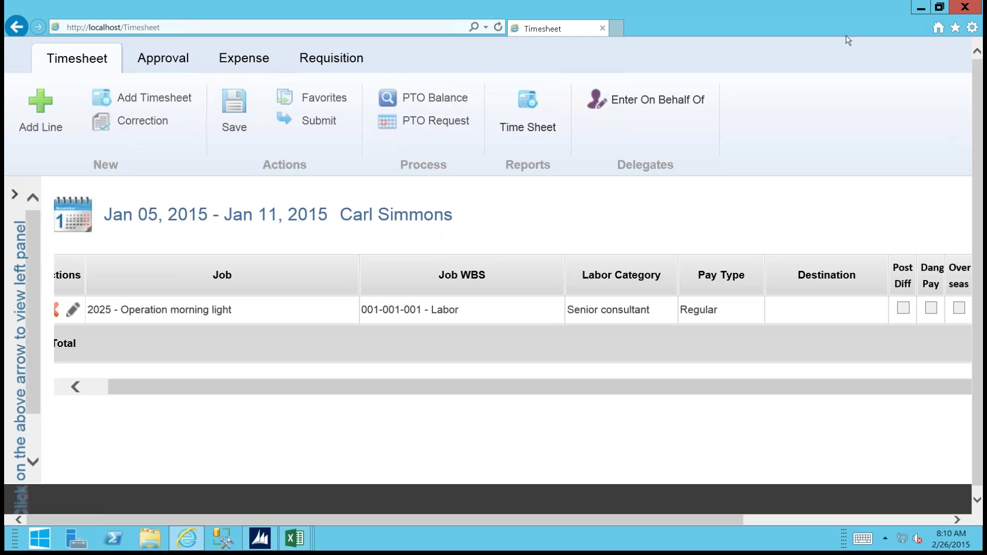
left_click(924, 10)
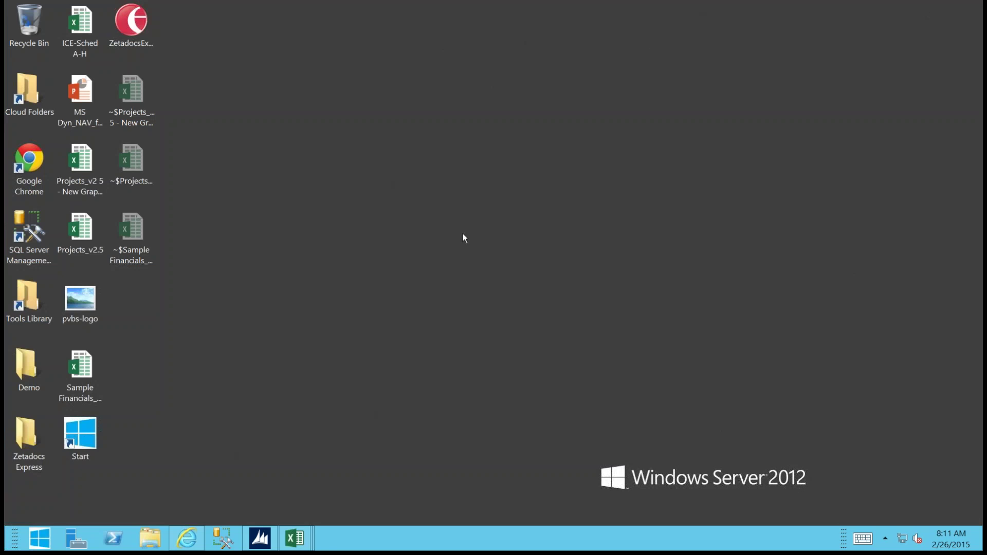
- Switch back to Microsoft Dynamics NAV and open the list of Project Accounting reports
left_click(262, 542)
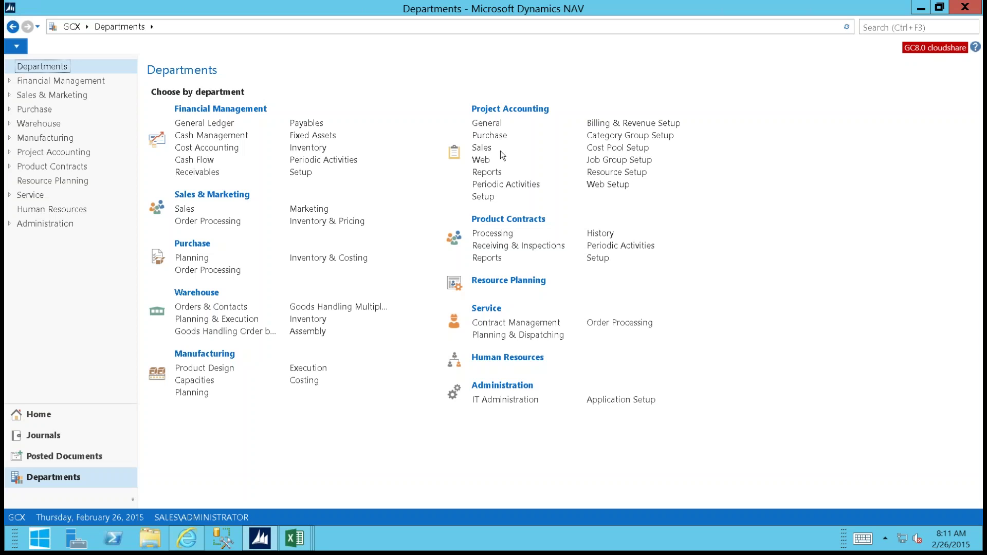
left_click(488, 172)
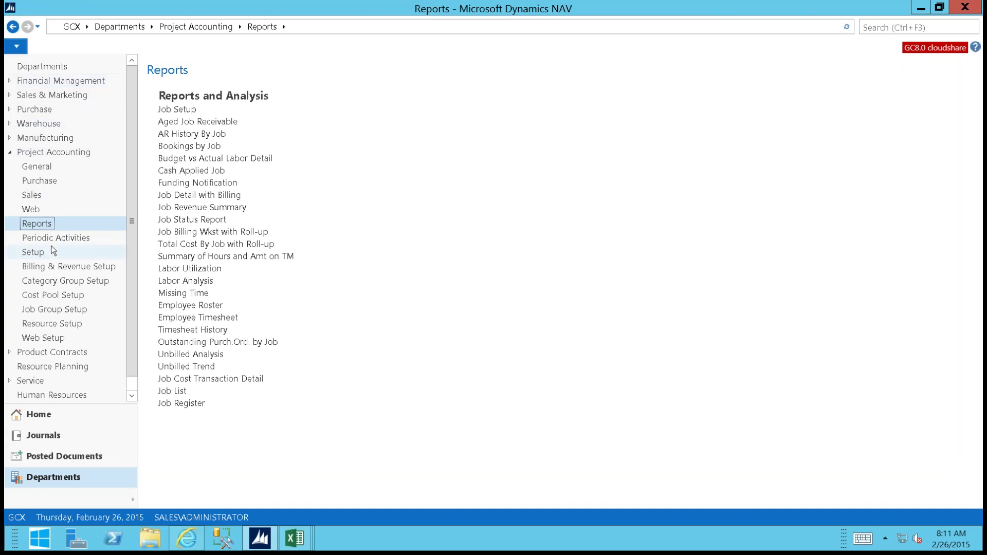
- Collapse the Project Accounting department, minimize Microsoft Dynamics NAV and switch to the Sample Financials_NAV workbook in Excel
left_click(10, 154)
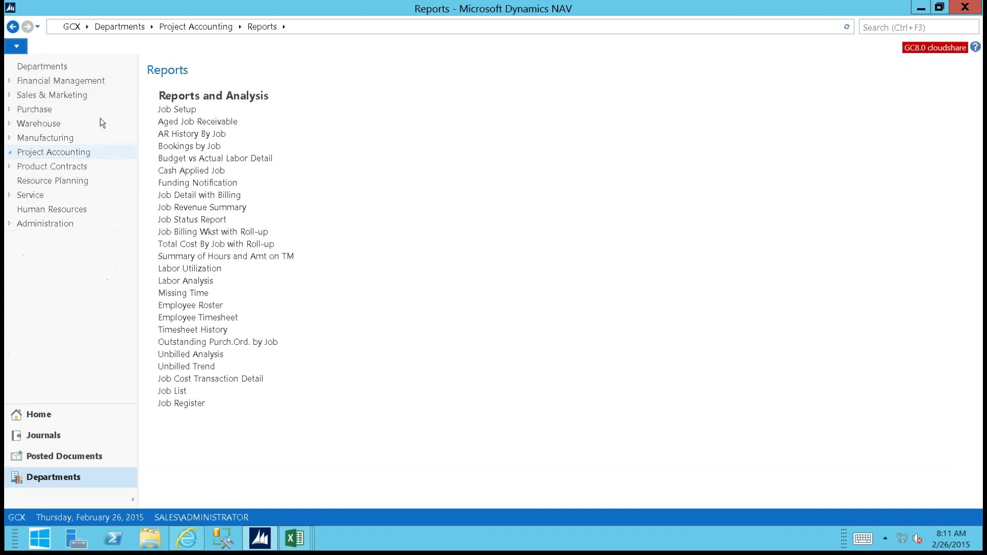
left_click(921, 8)
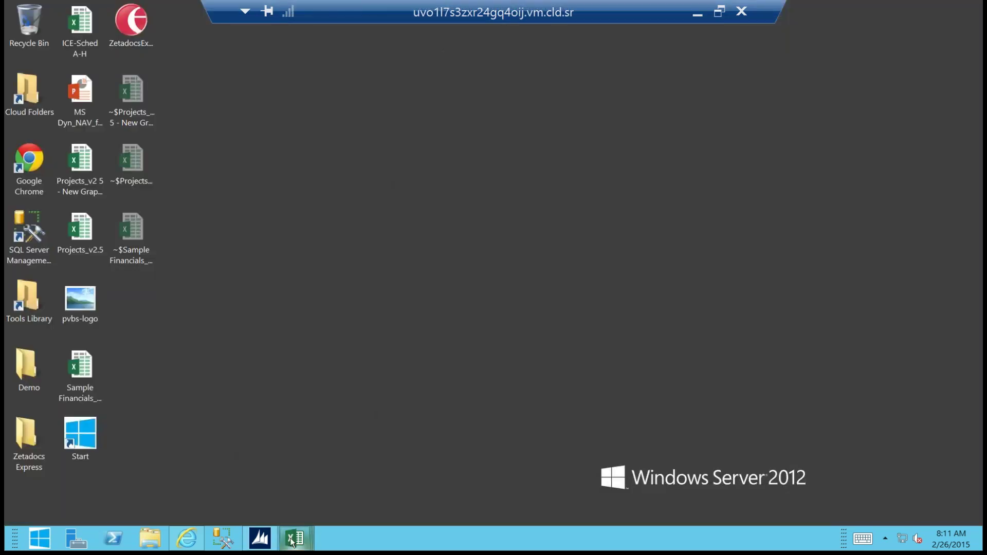
mouse_move(291, 541)
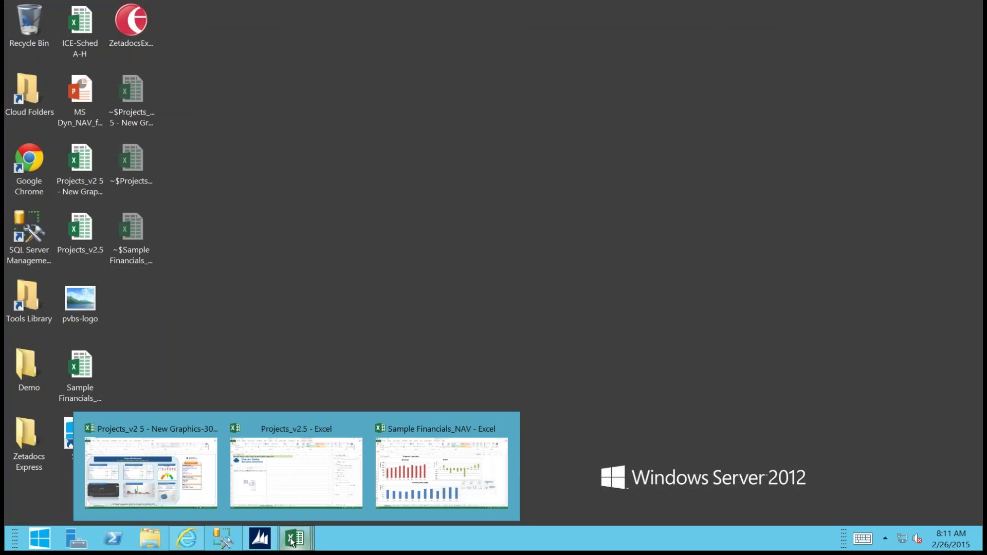
left_click(434, 483)
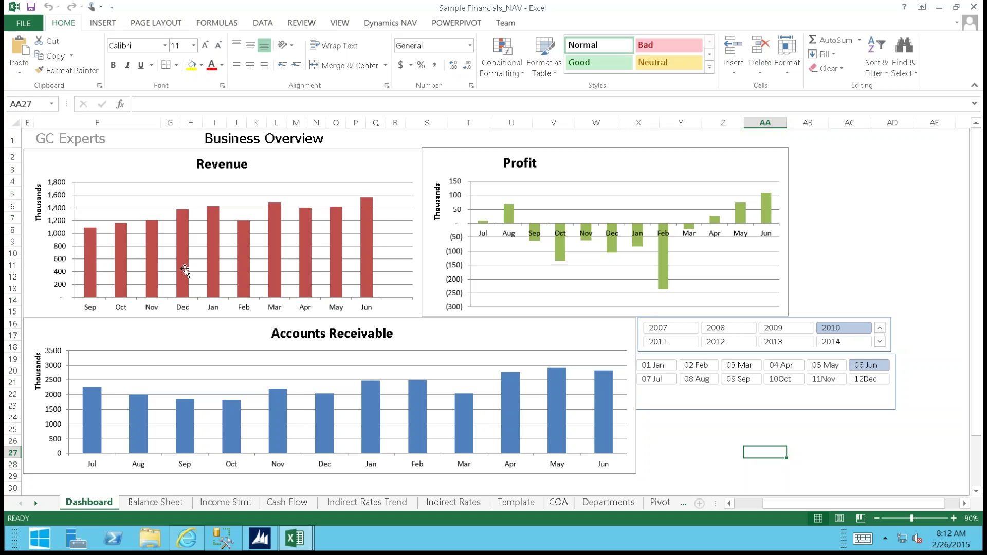
- View the Balance Sheet, Indirect Rates Trend and Indirect Rates worksheets with the ribbon collapsed, and minimize the workbook
mouse_move(315, 266)
left_click(147, 505)
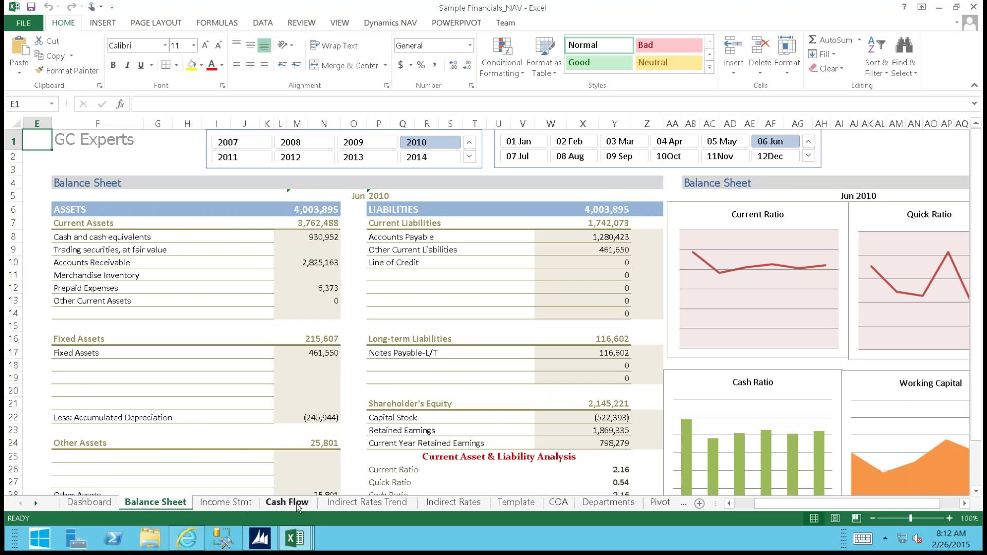
left_click(334, 505)
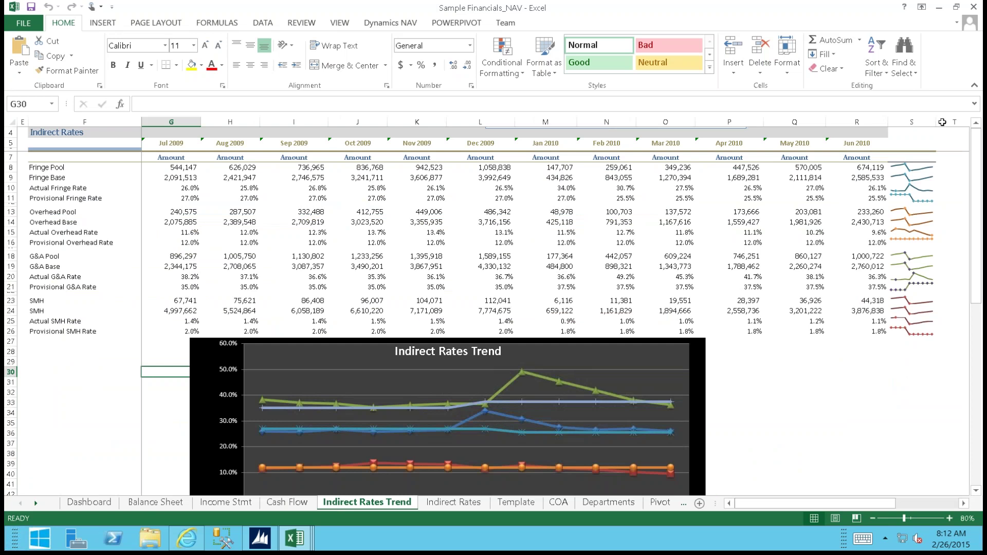
left_click(975, 85)
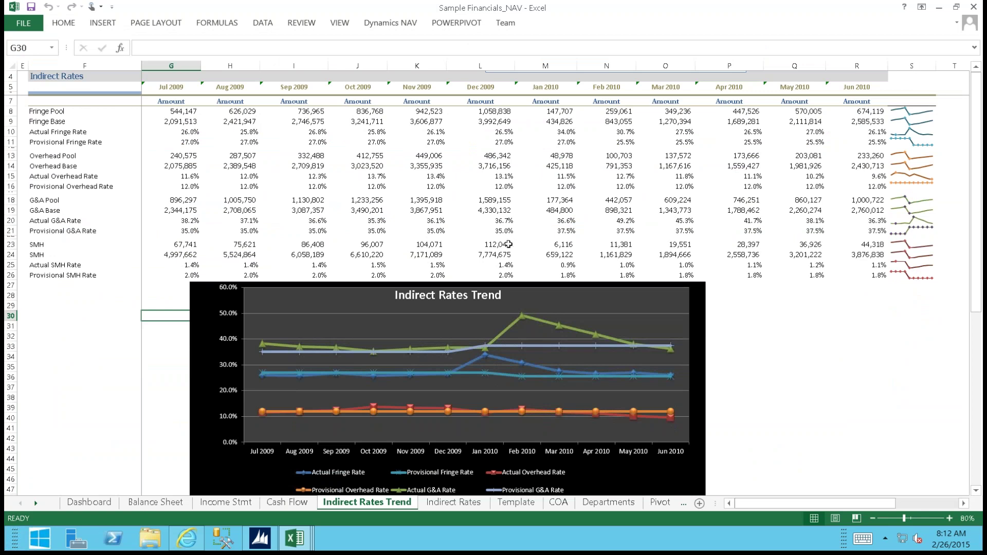
left_click(455, 503)
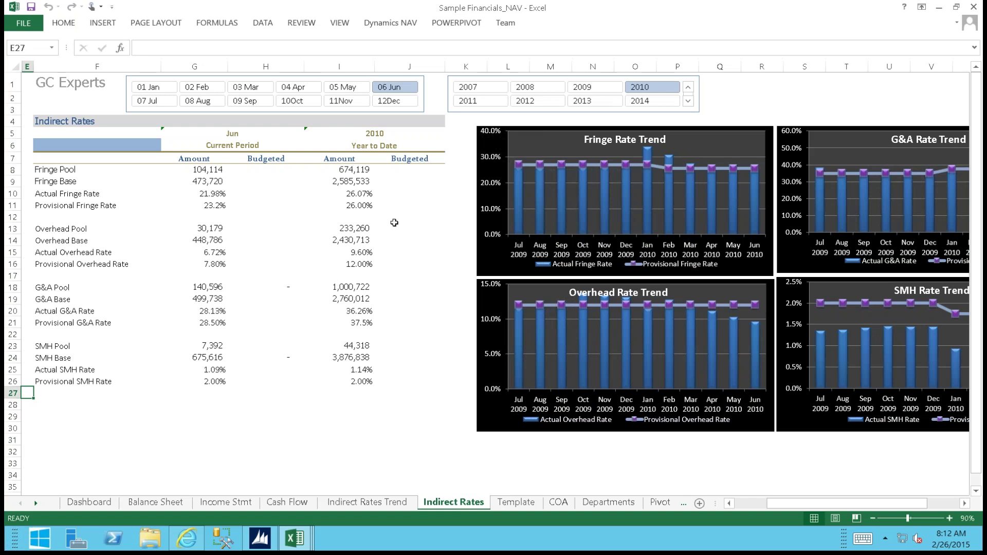
left_click(938, 7)
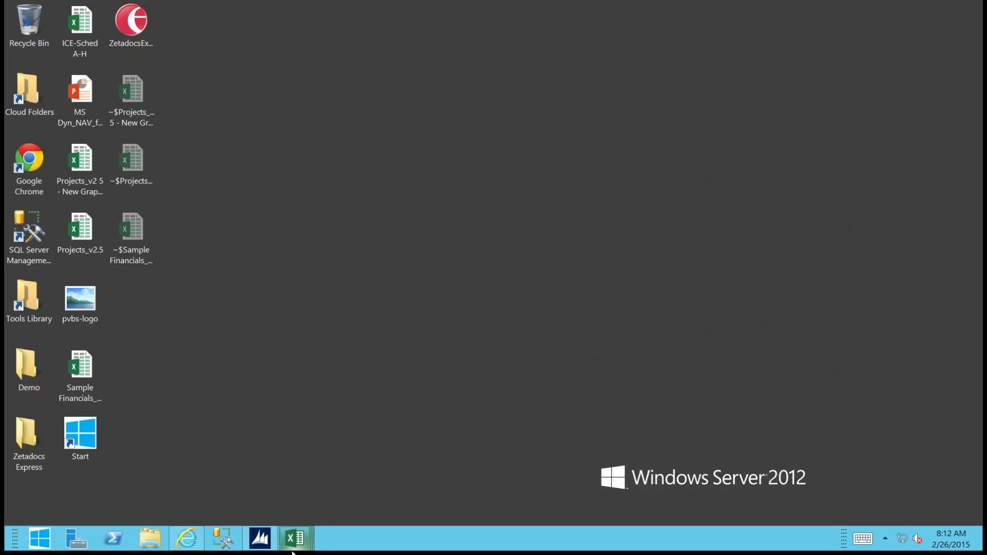
- Switch to the Projects_v2 5 - New Graphics workbook and view the monthly figures on the Project Spend sheet
mouse_move(292, 552)
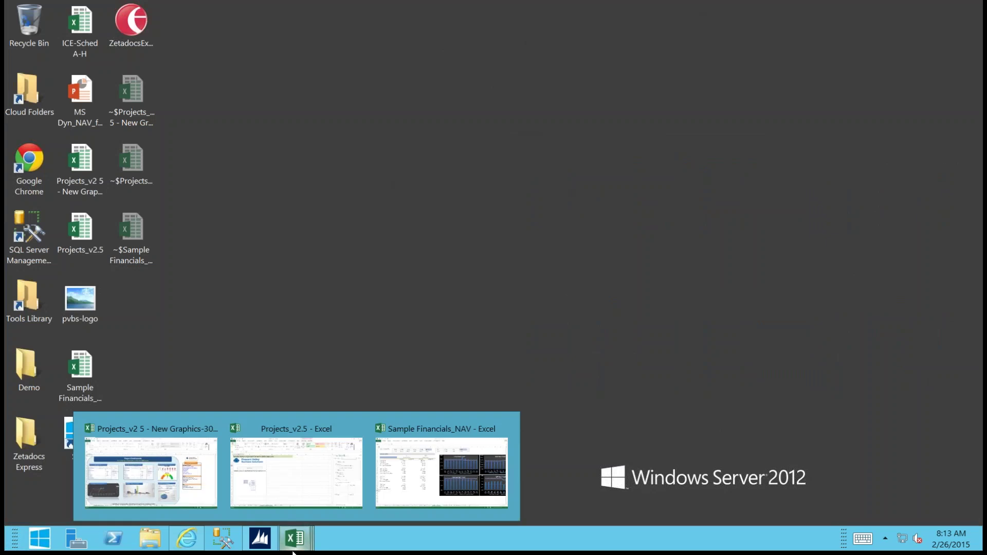
left_click(160, 486)
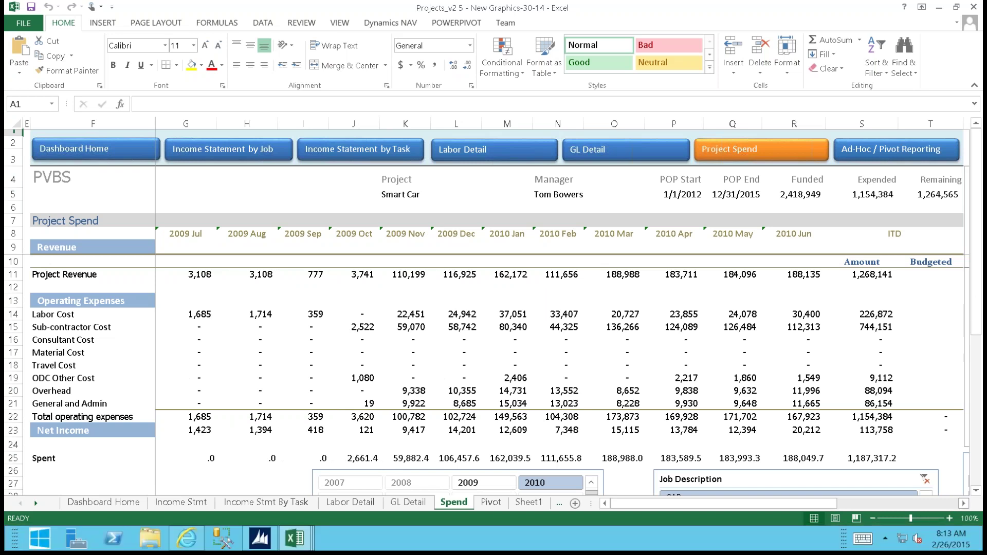
left_click(965, 503)
left_click(965, 503)
left_click(964, 503)
left_click(964, 503)
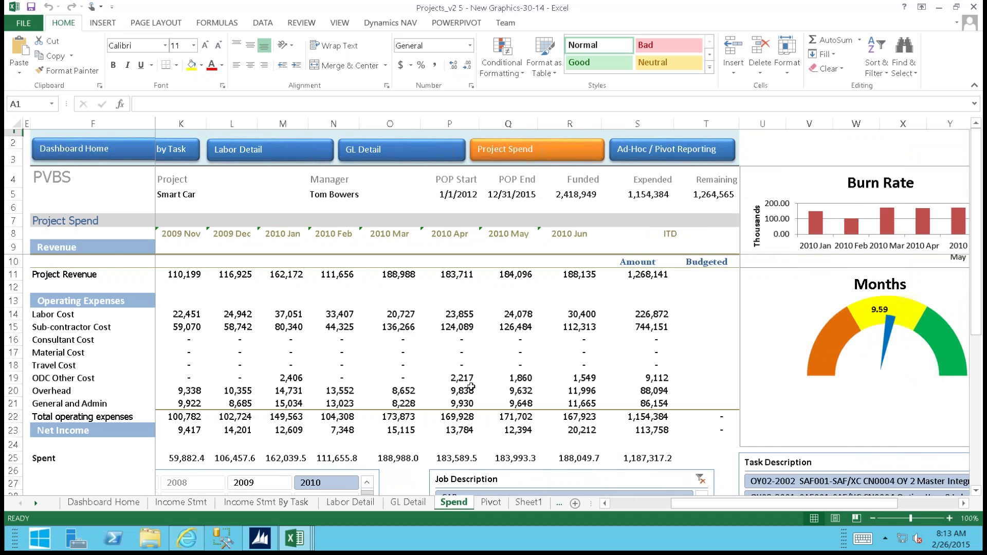
- Inspect the formula behind the 2010 May Spent value and examine the Burn Rate chart and Months gauge
left_click(510, 460)
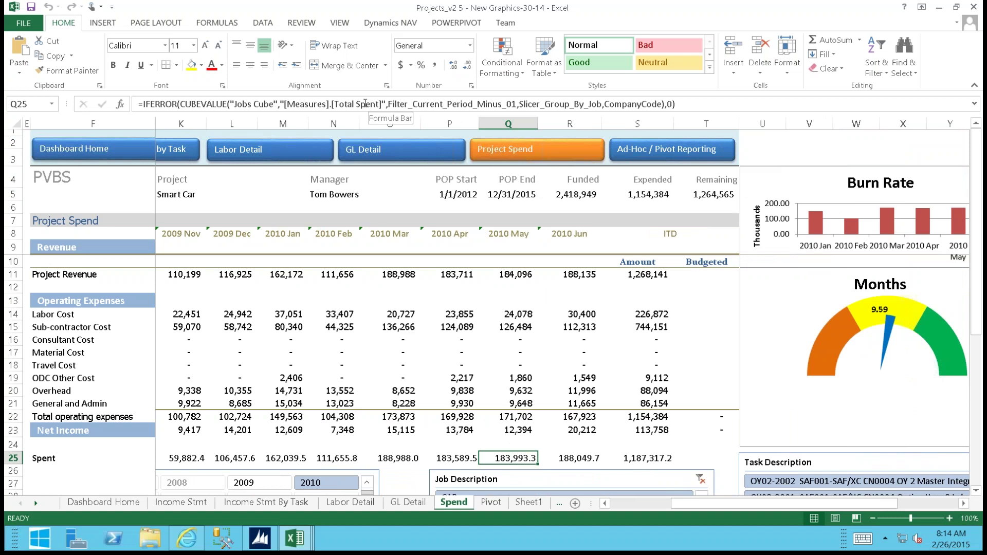
left_click(964, 504)
left_click(964, 504)
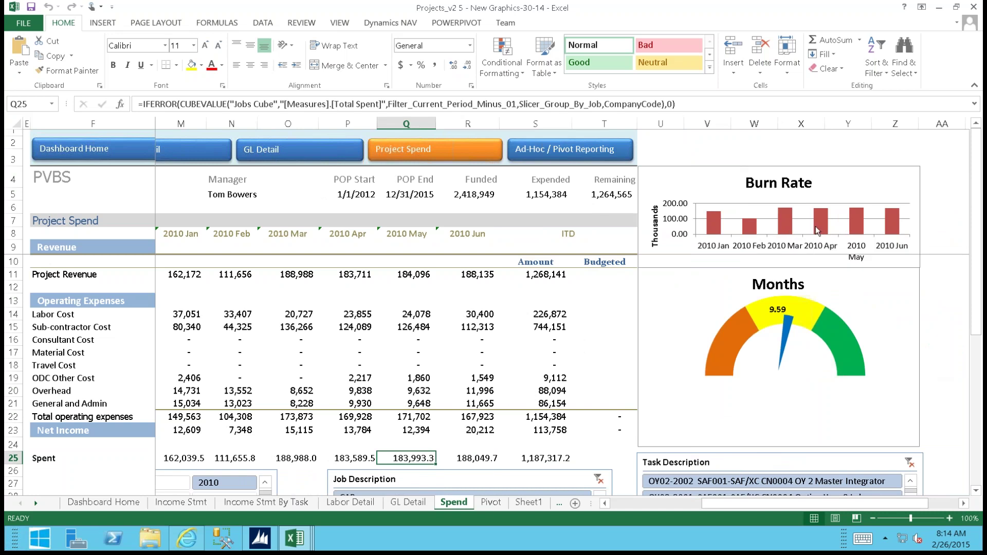
mouse_move(817, 231)
mouse_move(818, 345)
left_click(605, 504)
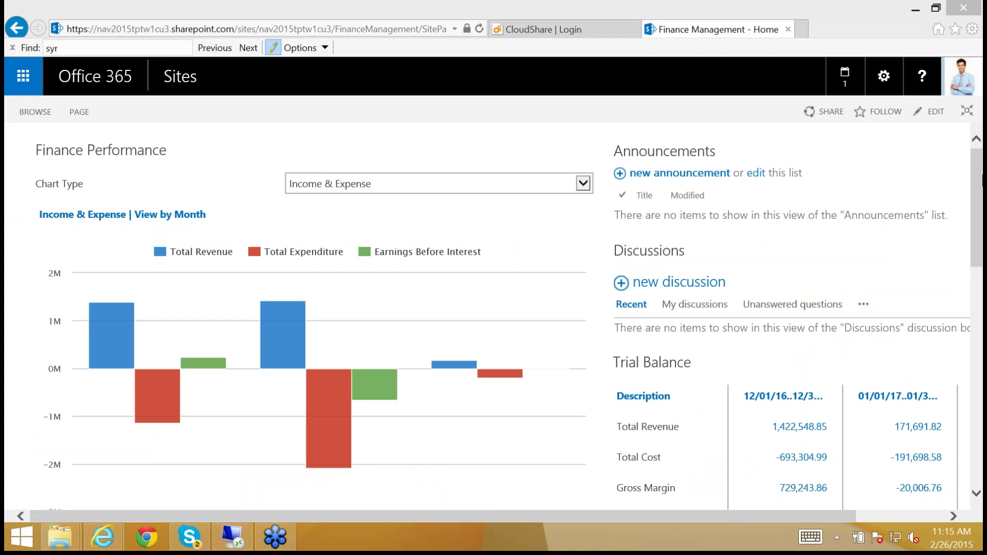
- Review the SharePoint Finance Management page in Internet Explorer, including its chart, trial balance, receivables, payables and finance reports
left_click(978, 171)
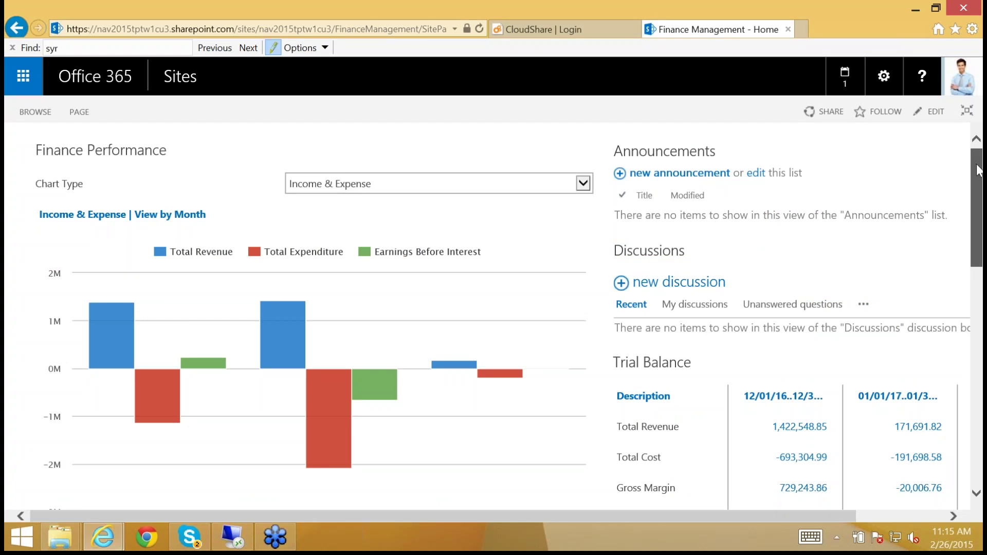
left_click_drag(979, 171, 697, 168)
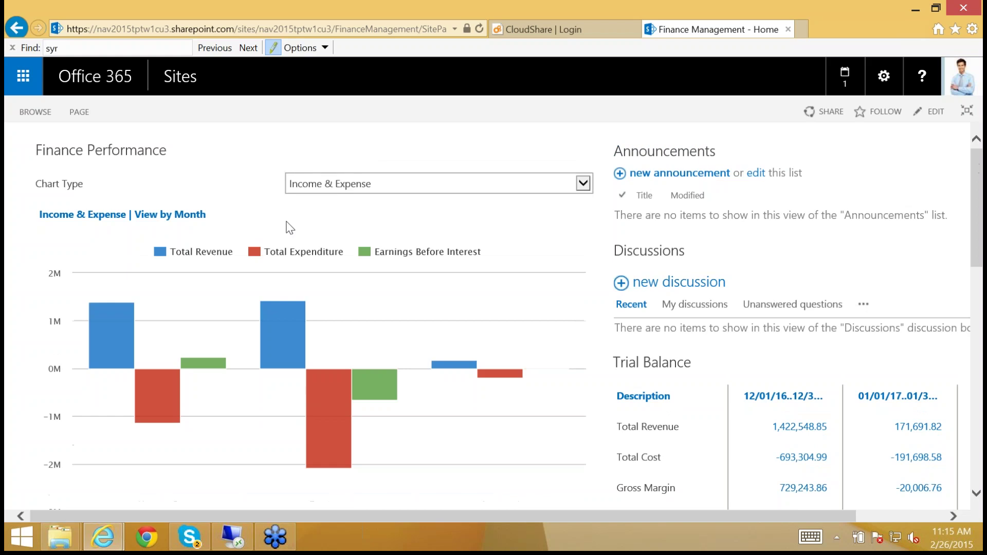
mouse_move(92, 332)
scroll(977, 167, "down", 2)
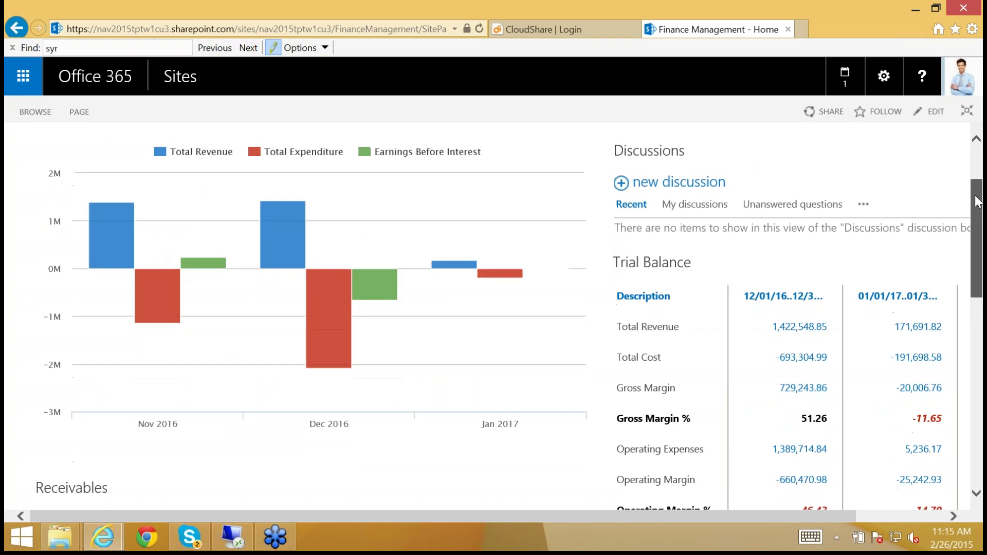
mouse_move(805, 519)
left_mouse_down()
mouse_move(828, 515)
mouse_move(804, 517)
left_mouse_up()
left_click_drag(979, 226, 980, 340)
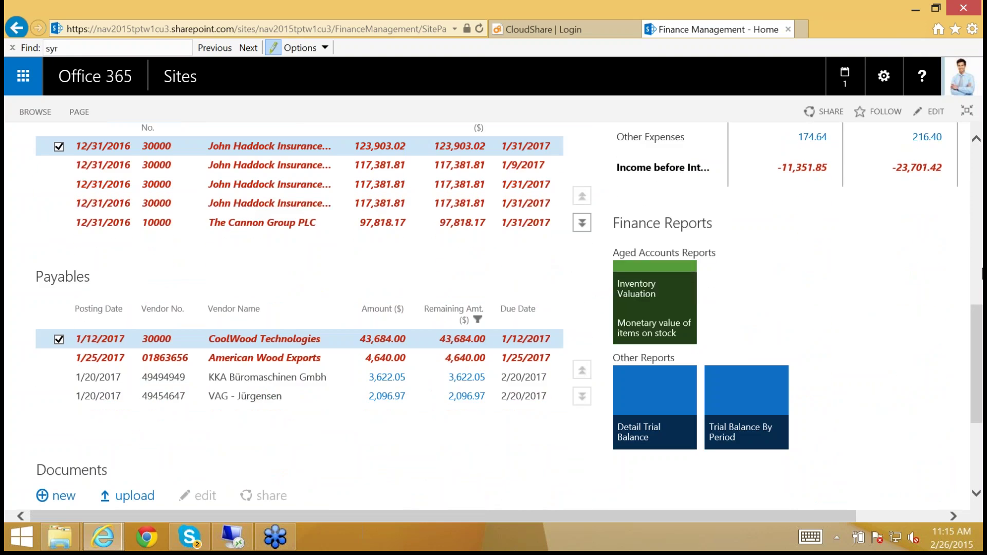
left_click_drag(977, 142, 977, 142)
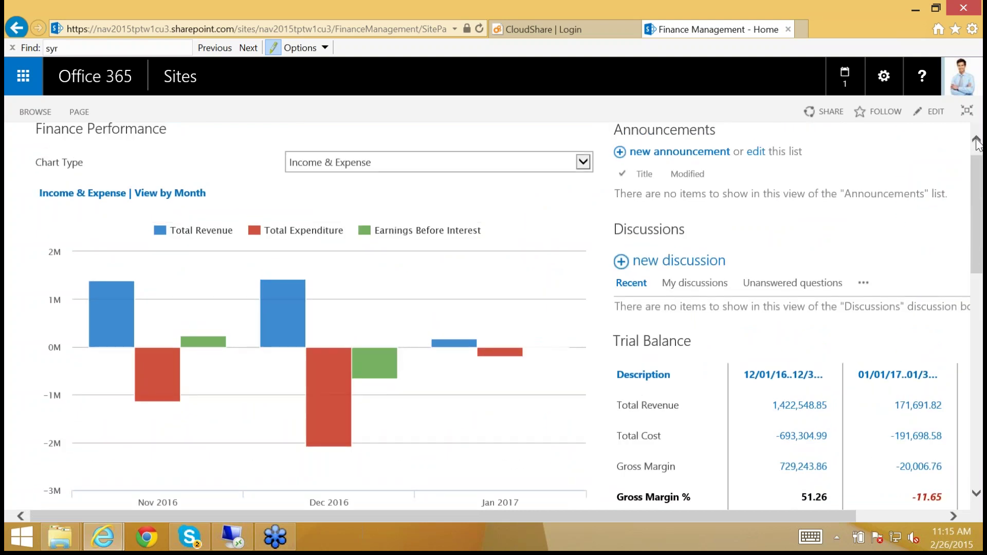
- Try to drill into the Nov 2016 total expenditure in the Income & Expense chart, and refresh the Finance Management page
mouse_move(112, 322)
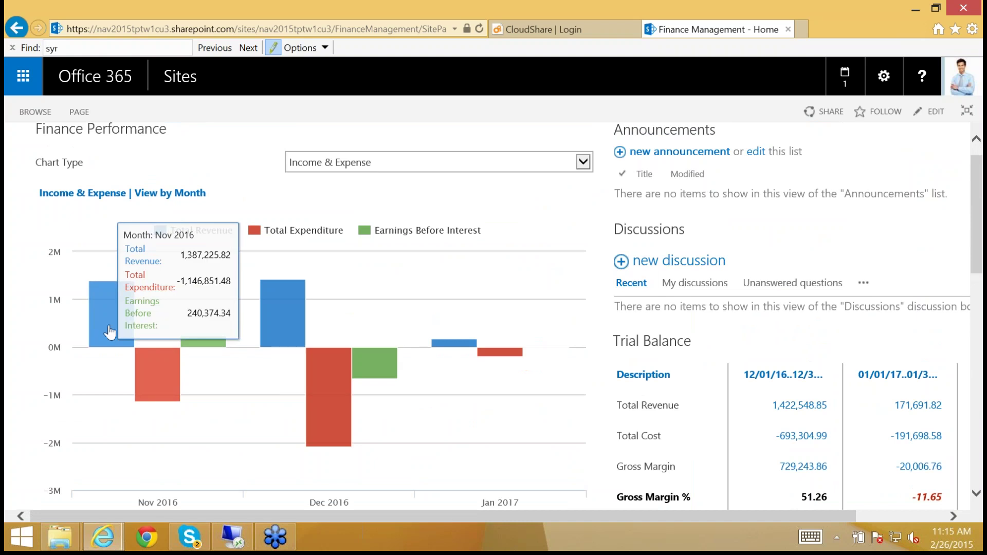
left_click(166, 381)
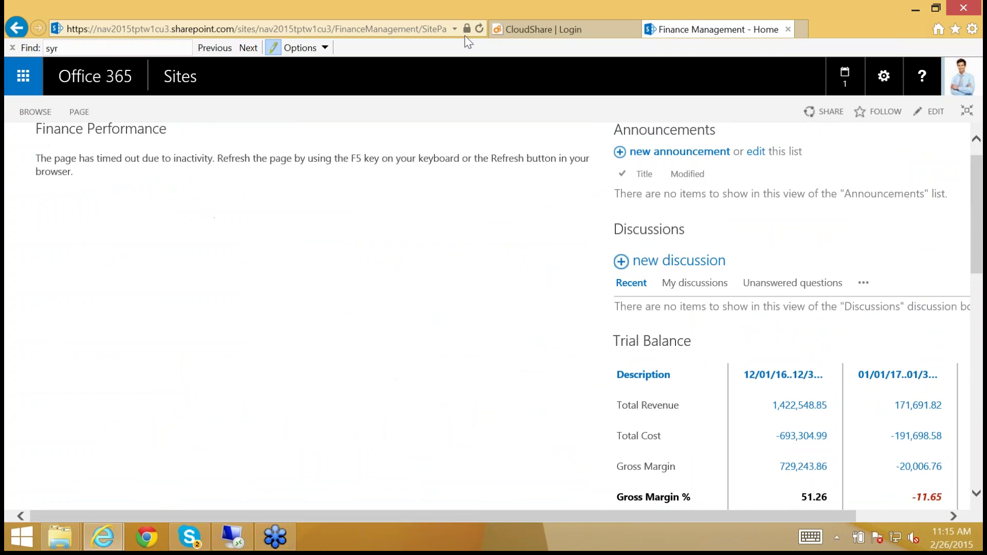
left_click(480, 30)
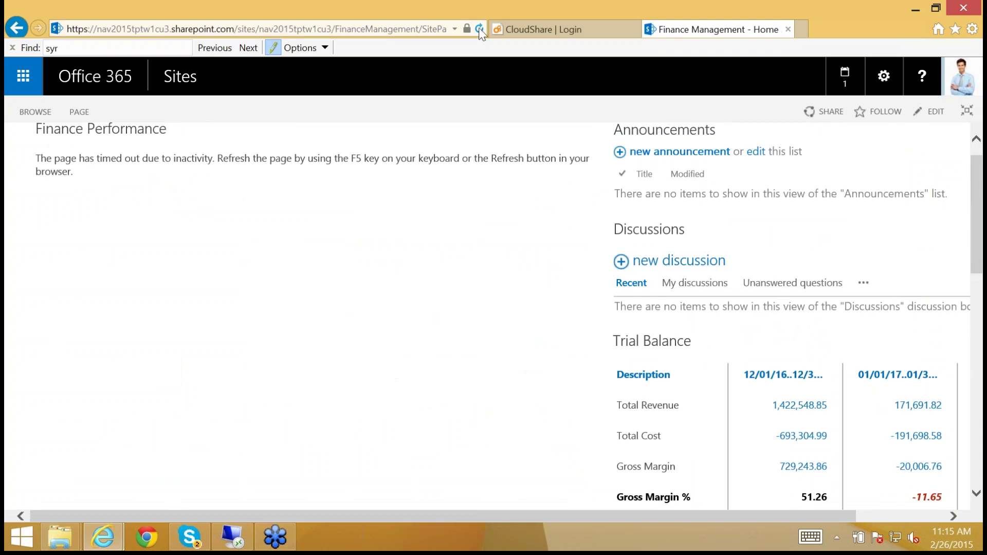
left_click(480, 29)
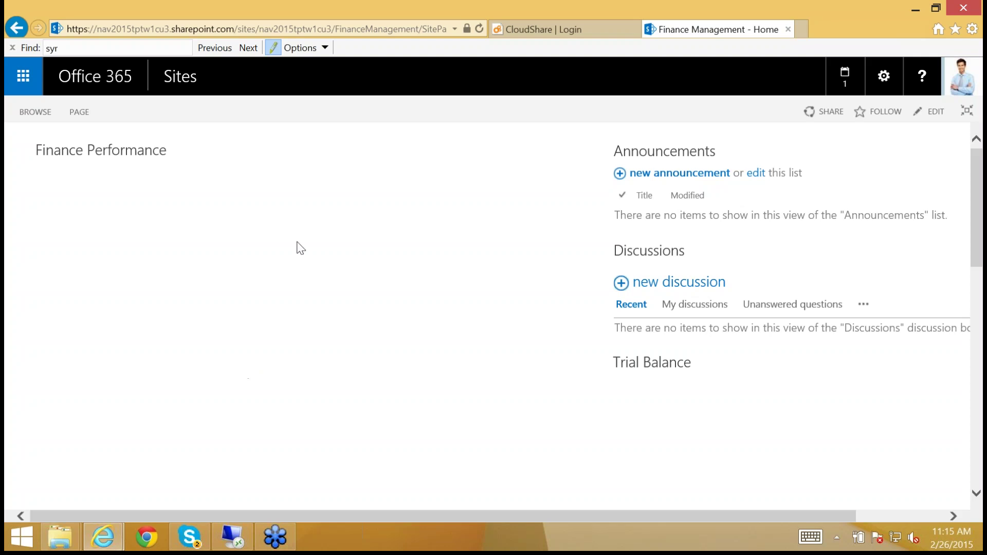
left_click(479, 29)
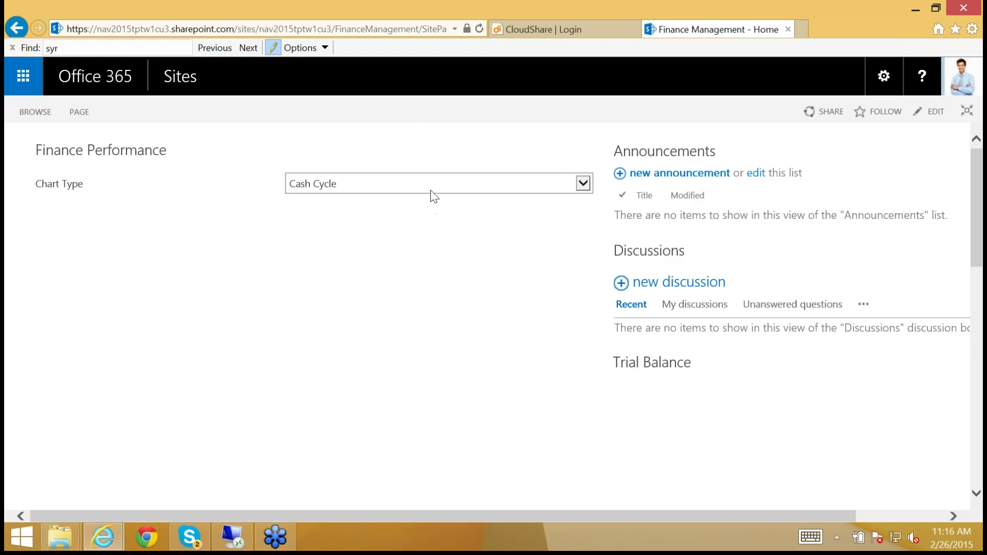
- Drill into the Nov 2016 Total Expenditure bar to view its account schedule overview, and close the overview
mouse_move(157, 336)
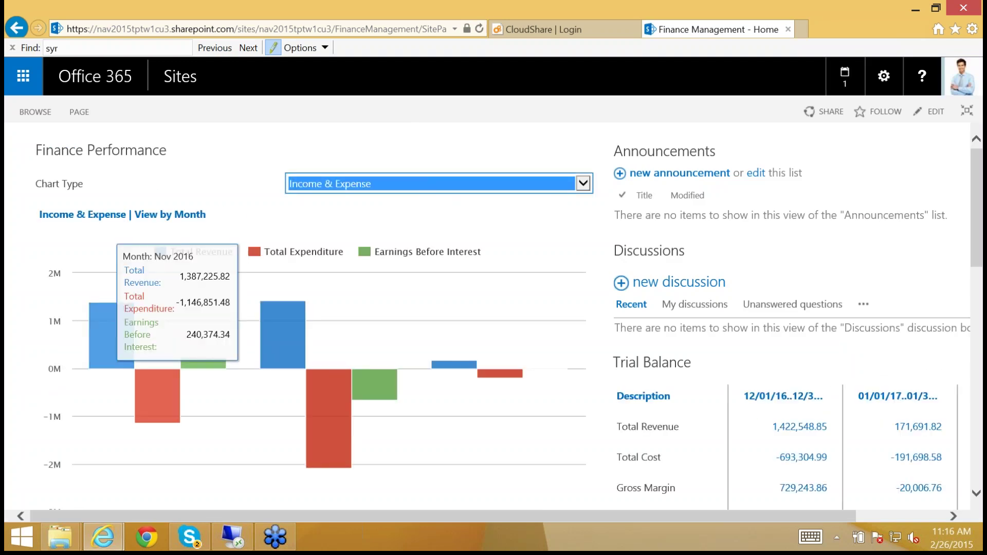
left_click(164, 408)
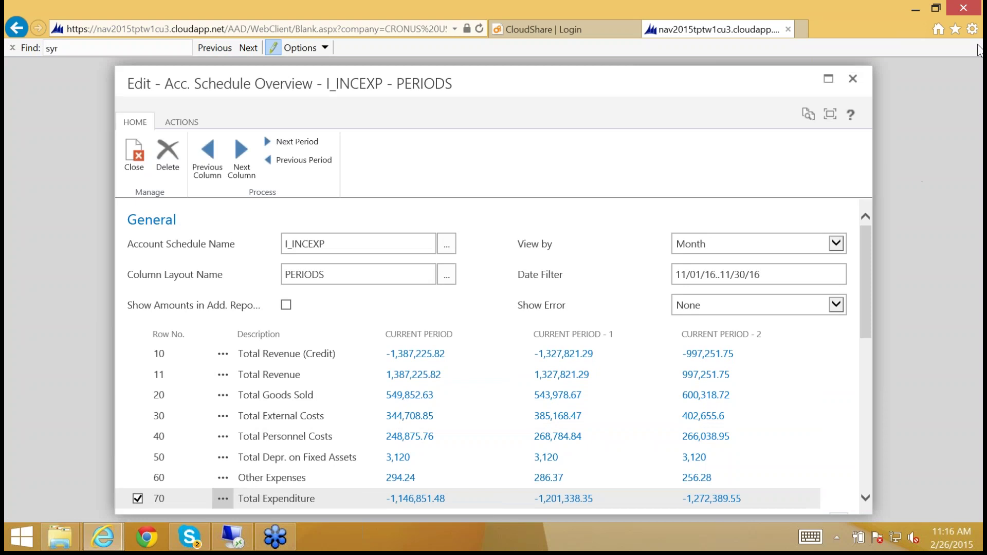
left_click(853, 79)
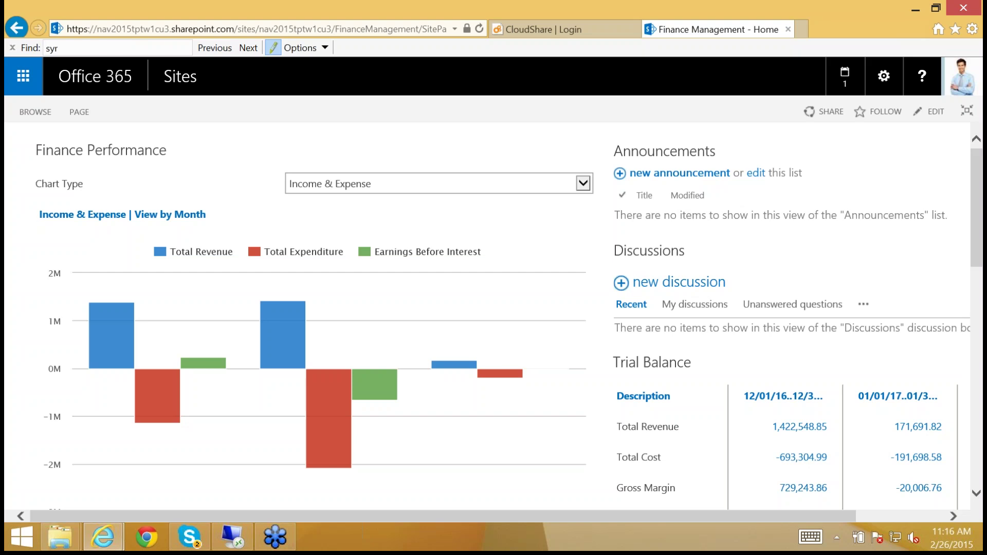
- Return to Microsoft Dynamics NAV in the remote desktop session and display the Project Manager Role Center
mouse_move(252, 360)
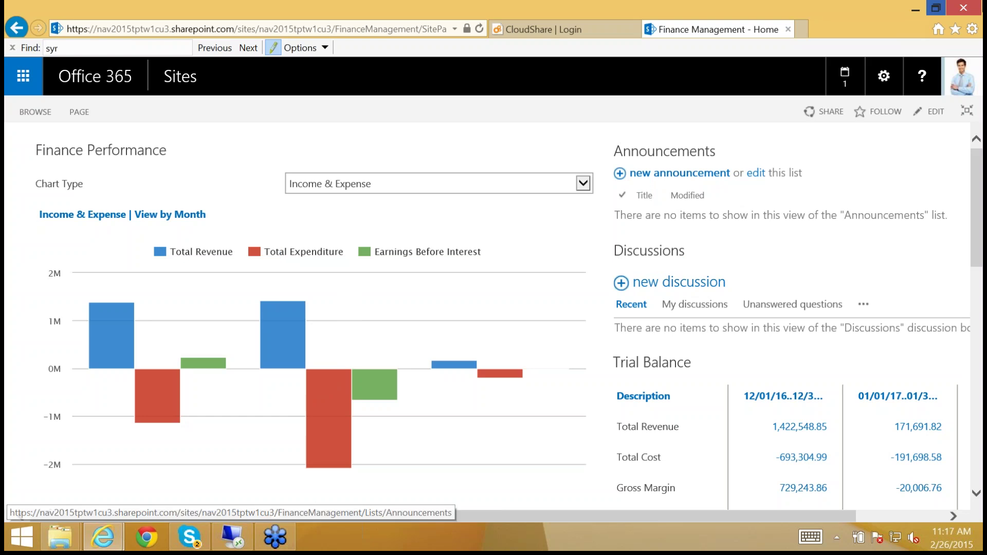
left_click(915, 9)
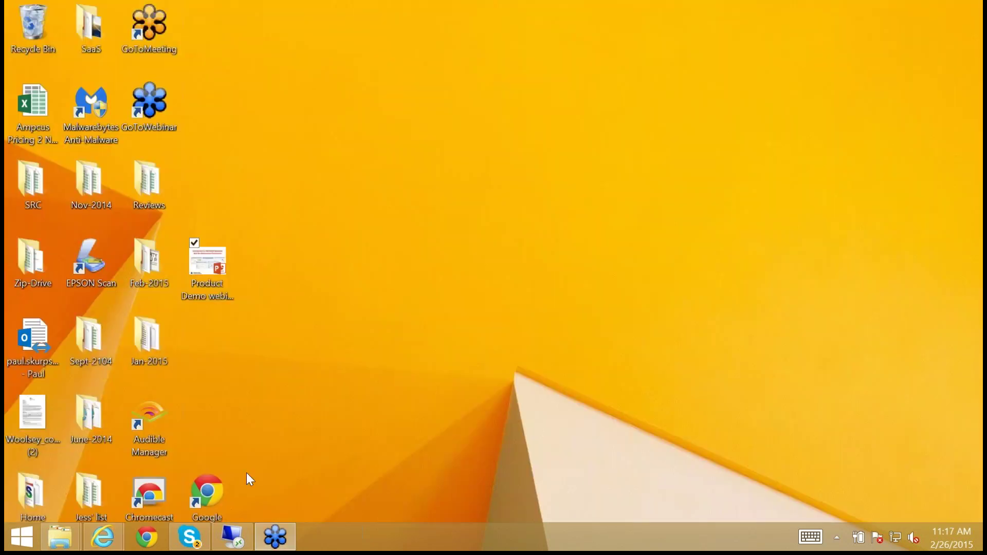
left_click(234, 536)
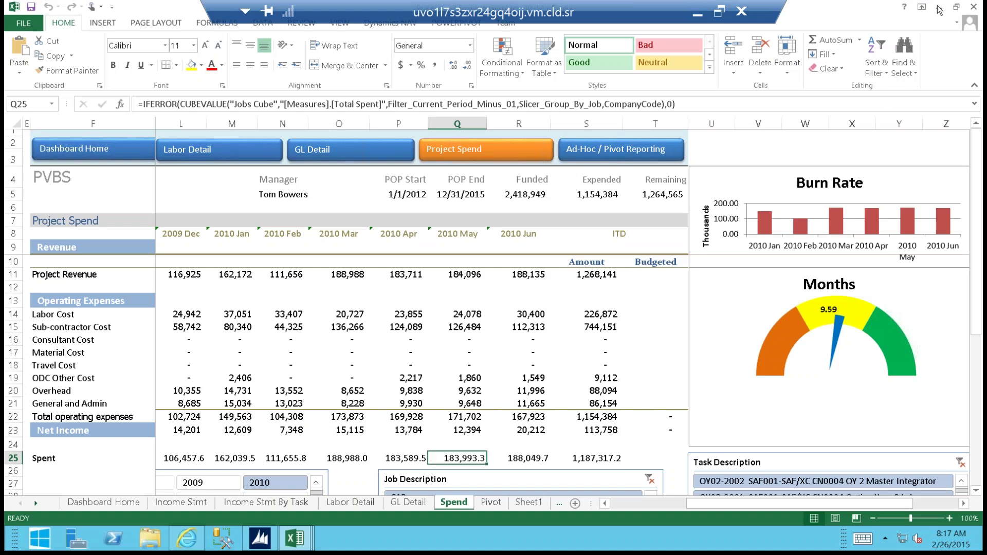
left_click(940, 10)
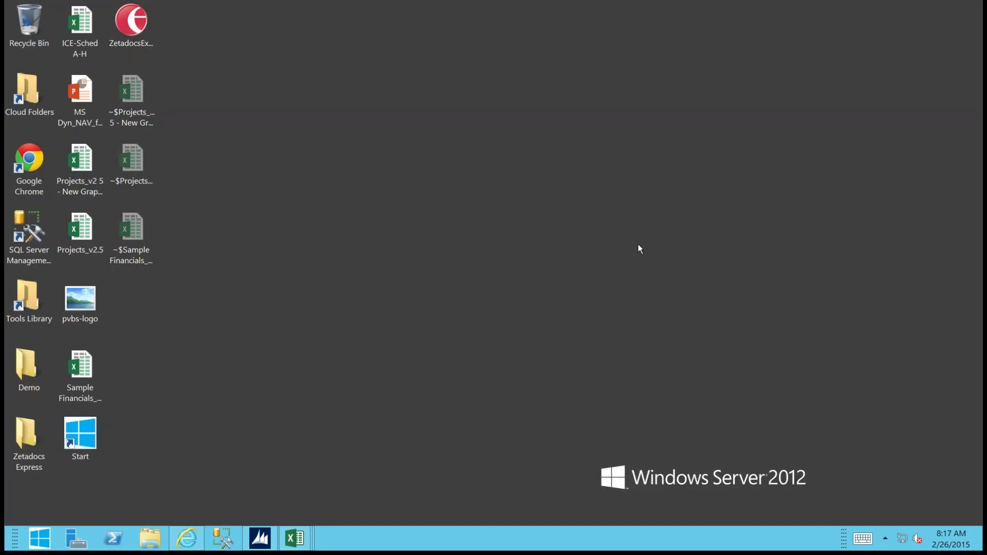
left_click(259, 538)
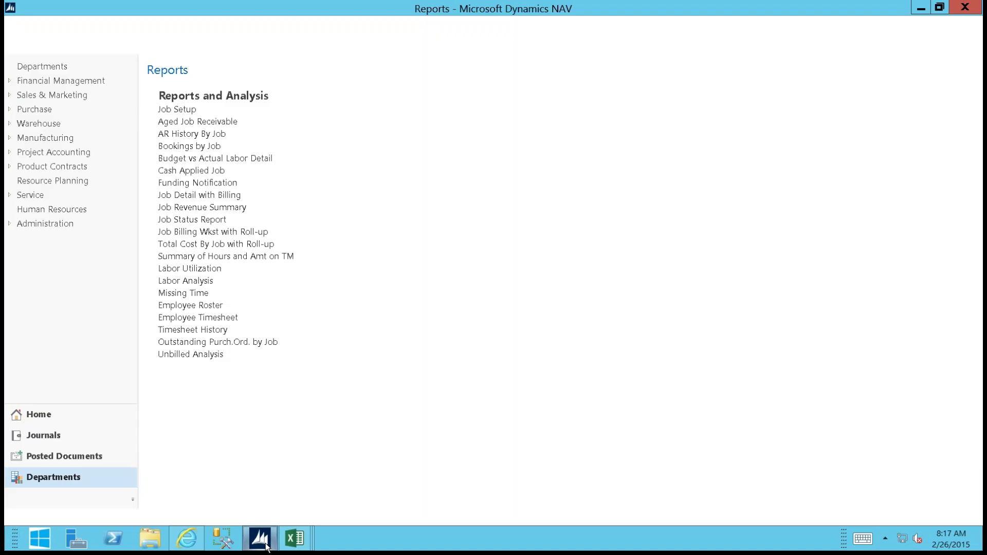
left_click(30, 421)
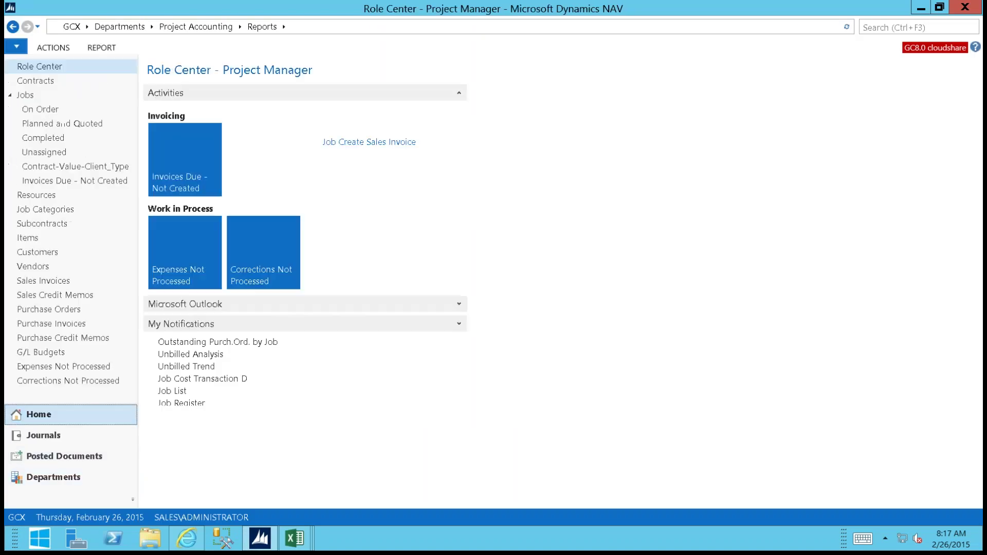
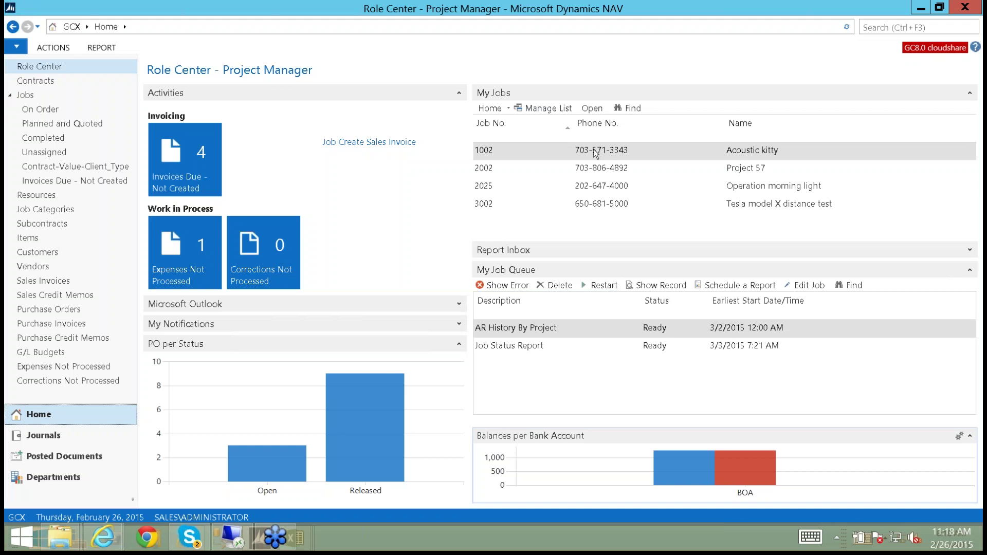
- Open the Acoustic kitty job card and view the available clients and client types
double_click(593, 149)
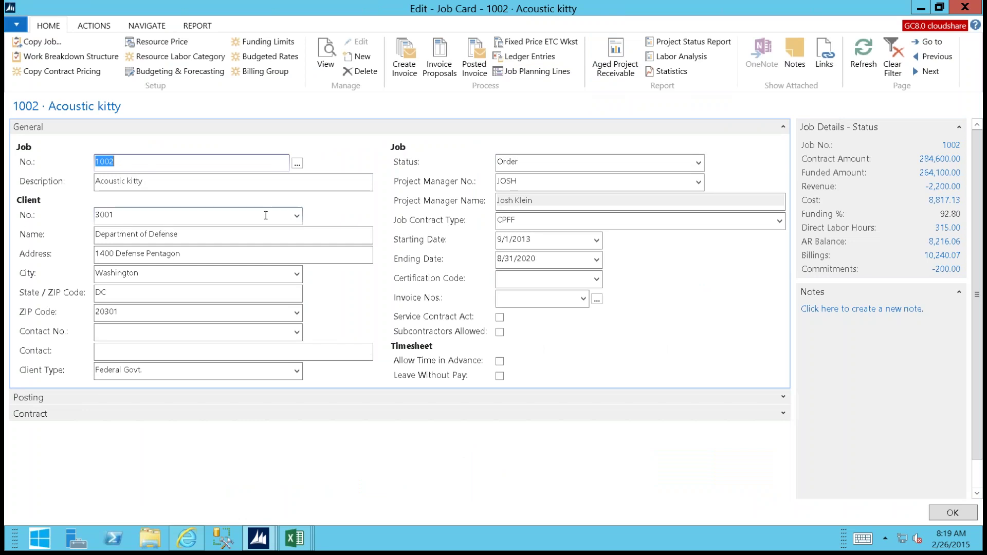
left_click(297, 215)
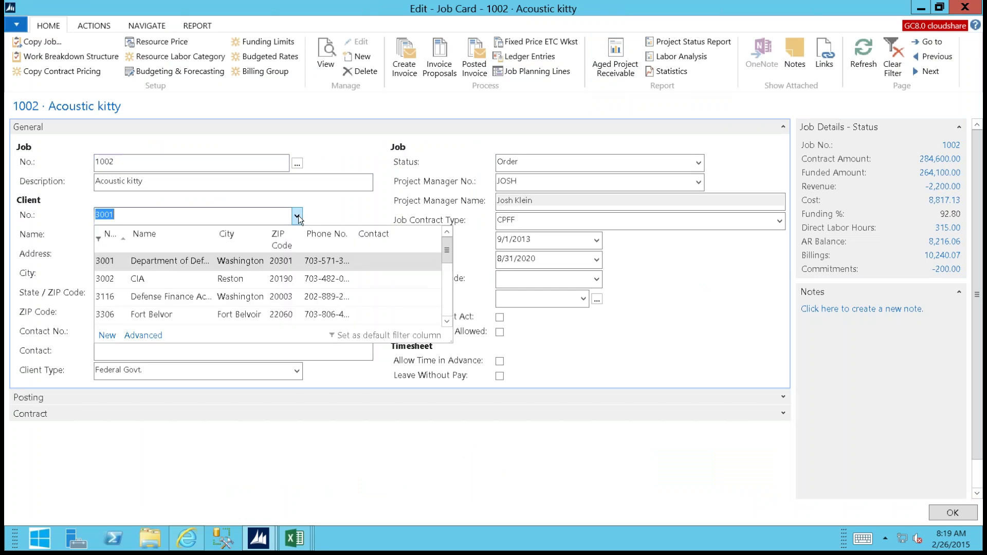
left_click(298, 215)
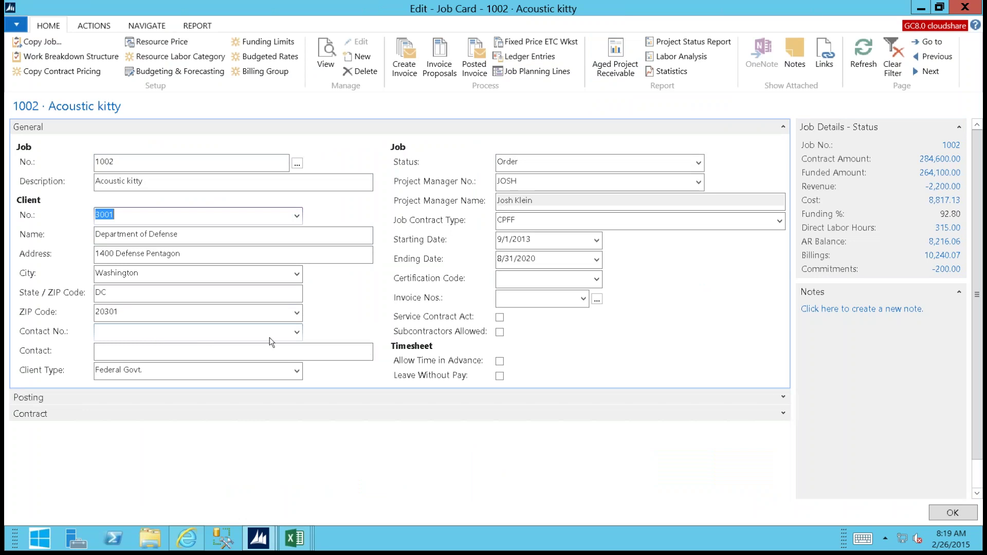
left_click(298, 373)
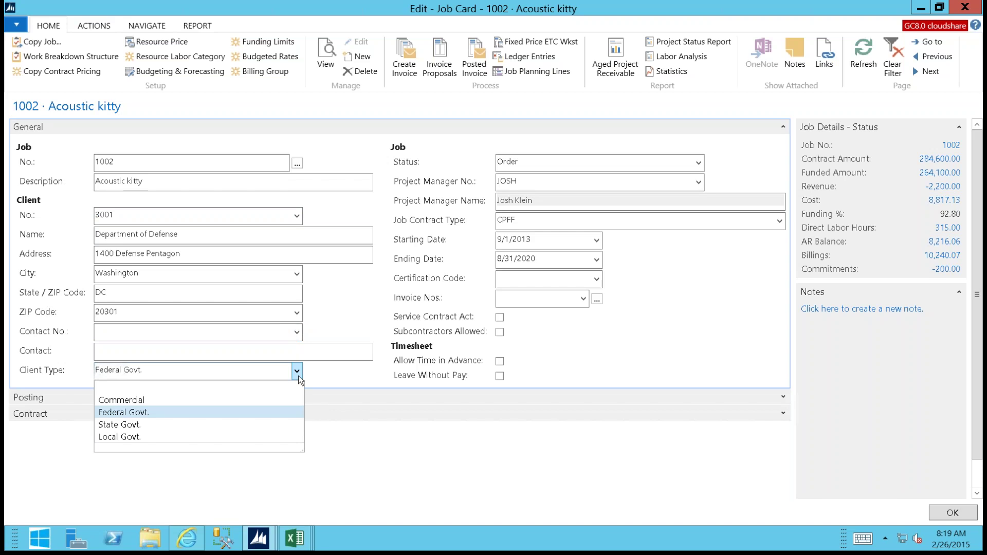
left_click(298, 376)
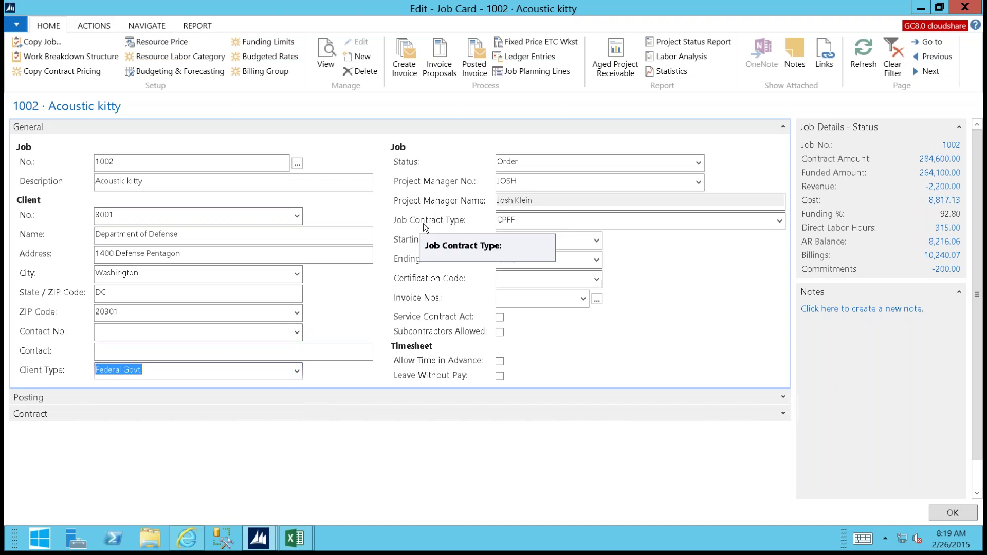
- Look through the list of contract types available for the Acoustic kitty job, and close the list
left_click(780, 221)
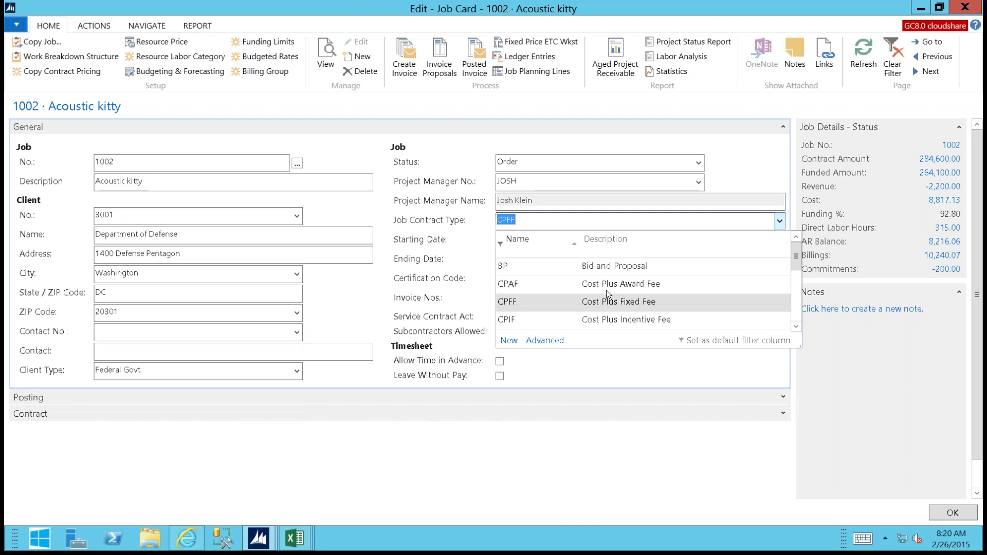
left_click(797, 326)
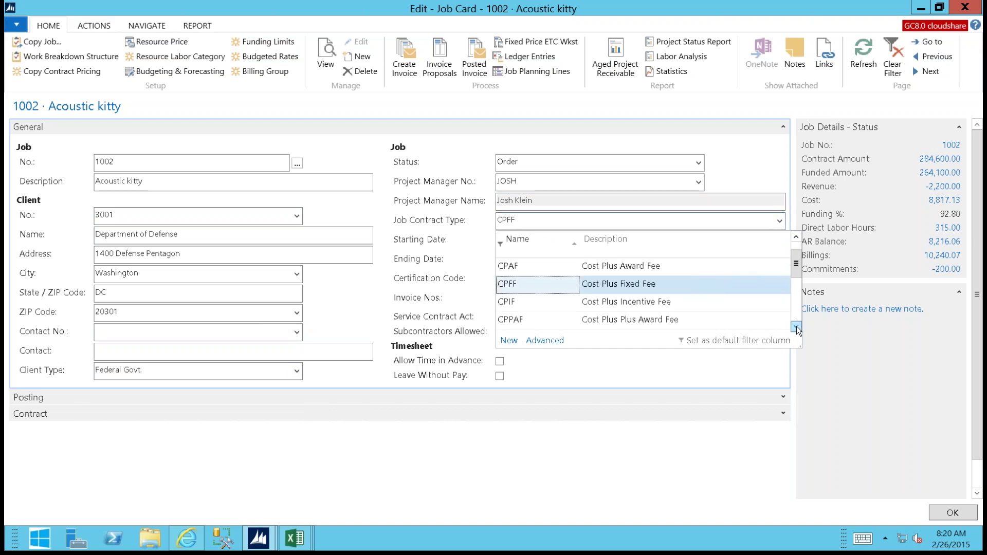
left_click(797, 326)
left_click(797, 326)
left_click(797, 326)
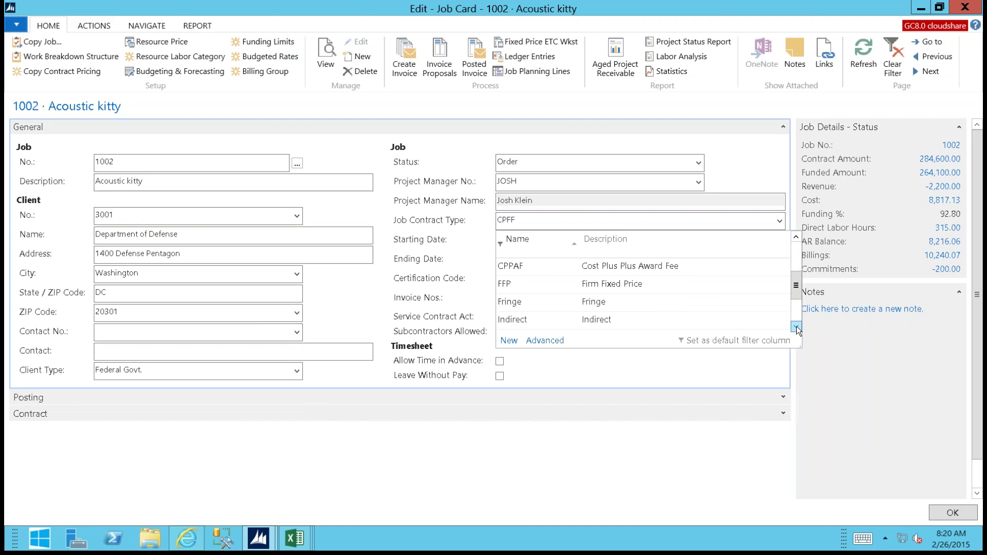
left_click(751, 174)
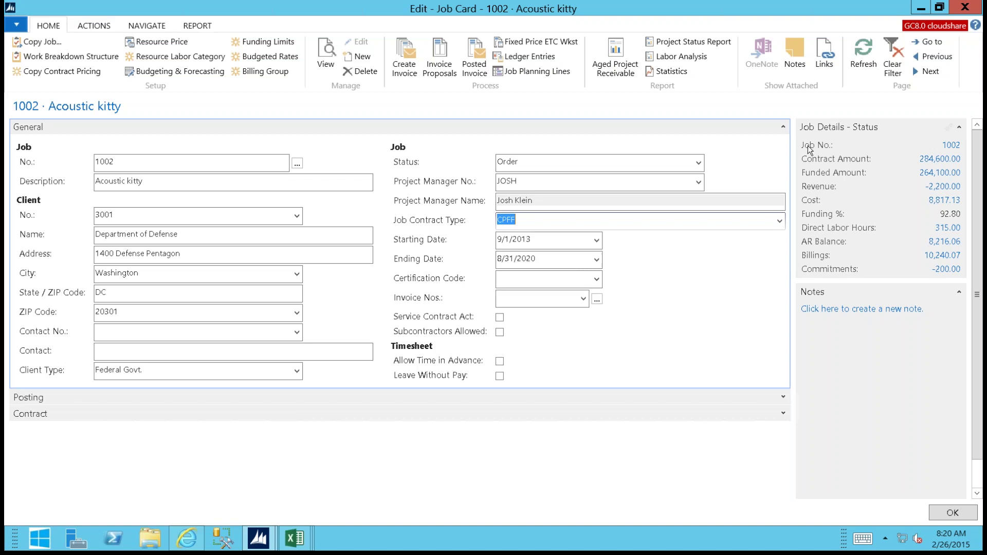
- Collapse the job card's General section and review its Posting and Contract sections in turn
left_click(783, 126)
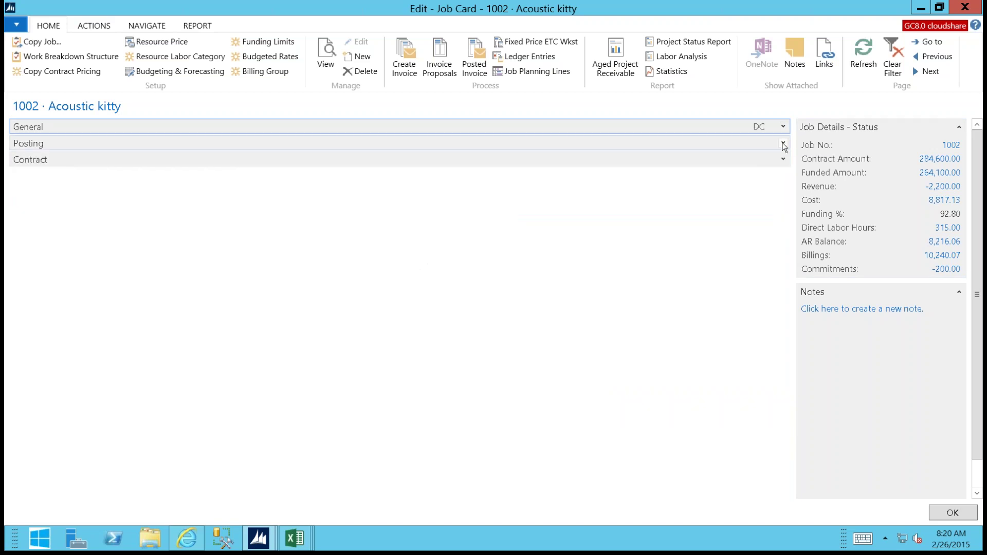
left_click(783, 144)
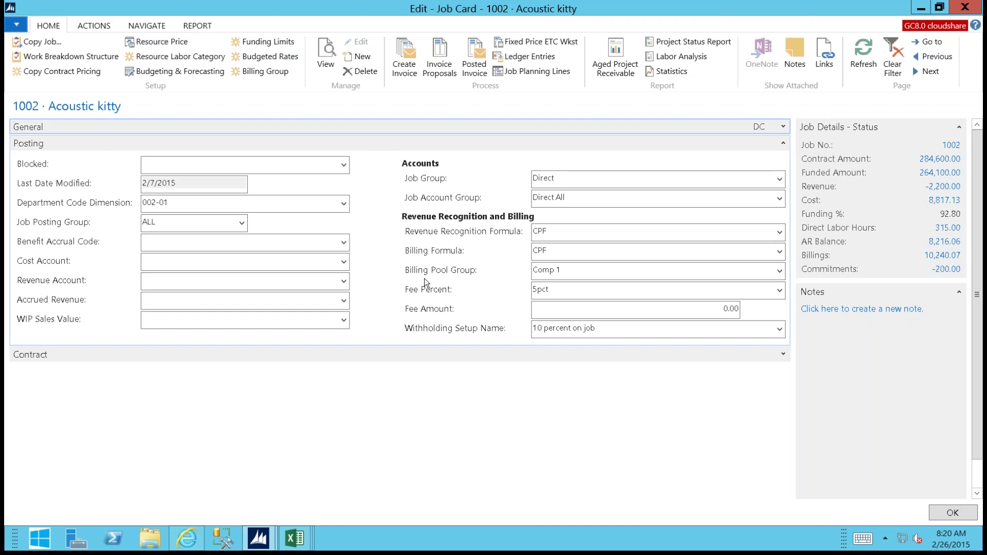
left_click(784, 143)
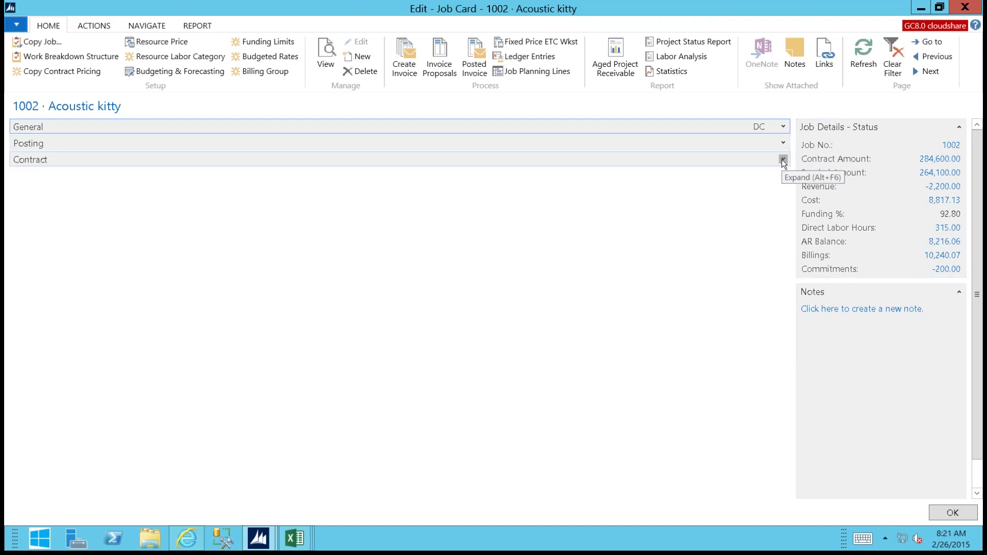
left_click(783, 161)
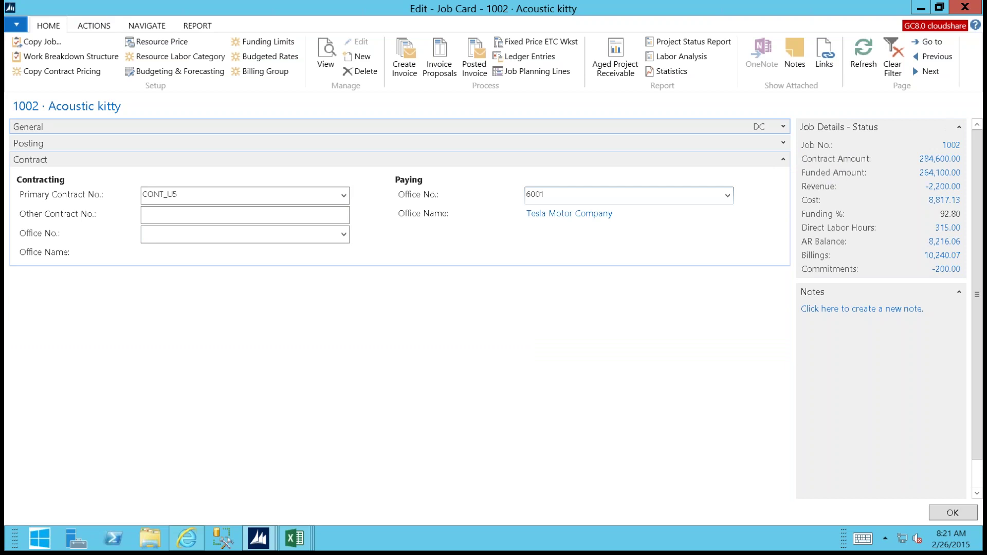
- Open the job's Work Breakdown Structure, expand task 001 and examine its columns through to the contract and funded amounts
left_click(69, 55)
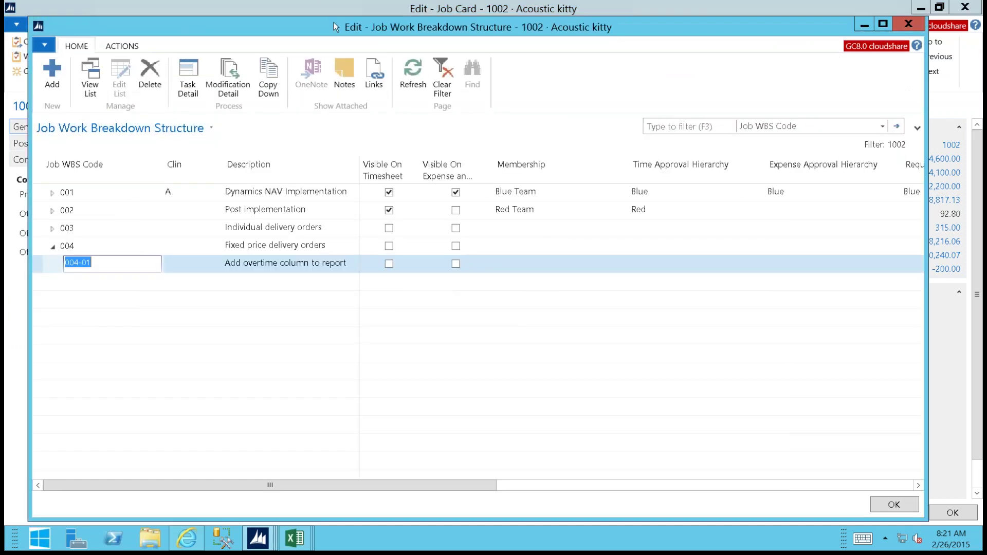
left_click_drag(332, 18, 310, 138)
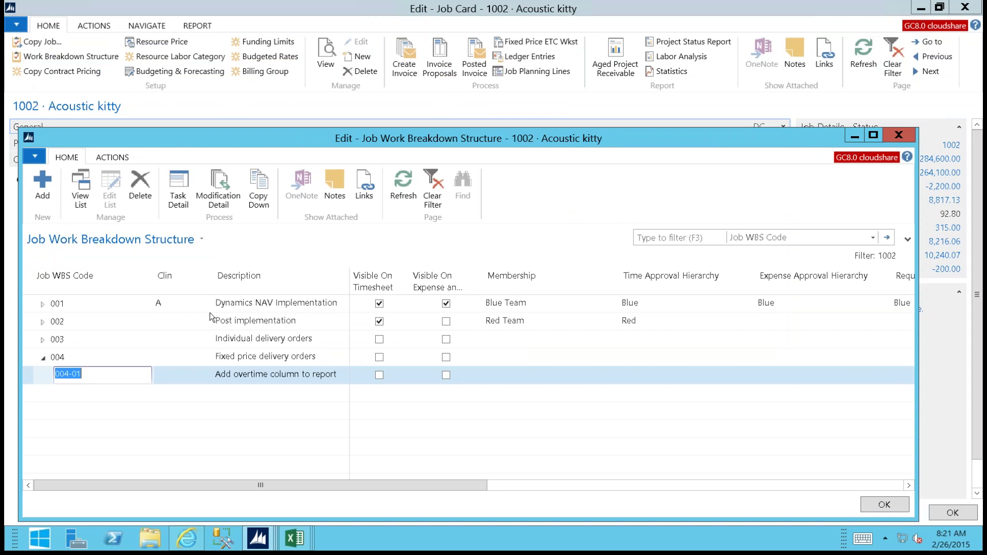
left_click(42, 304)
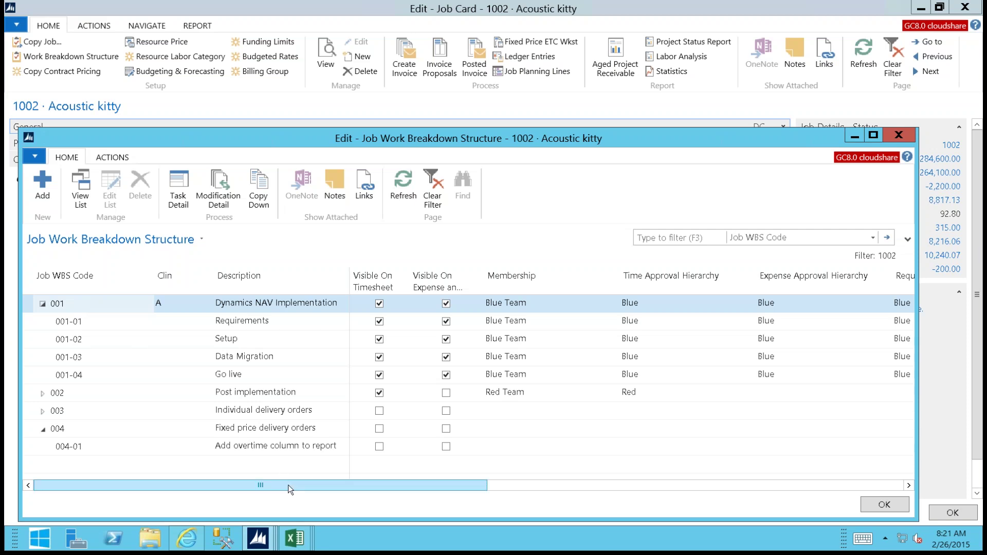
left_click_drag(288, 485, 348, 396)
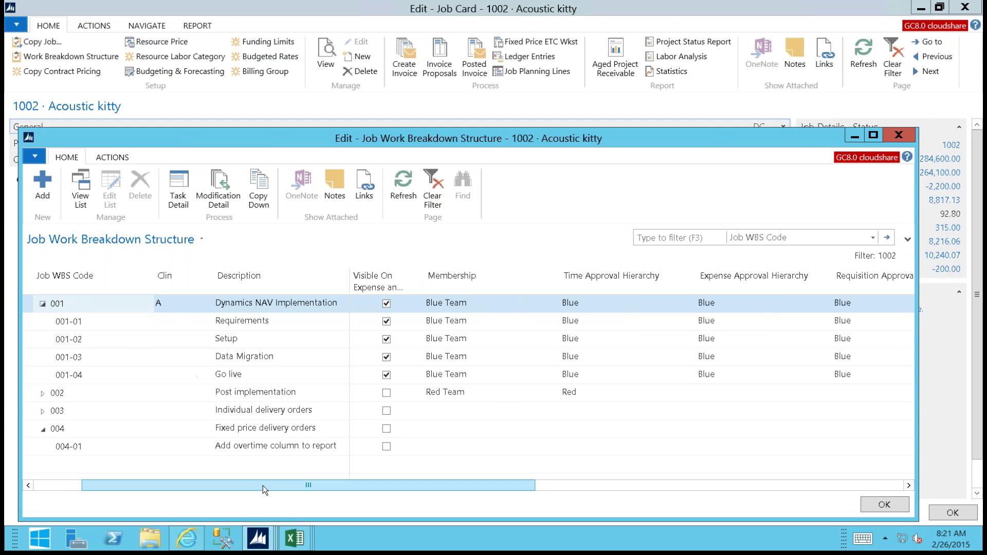
left_click_drag(263, 485, 760, 483)
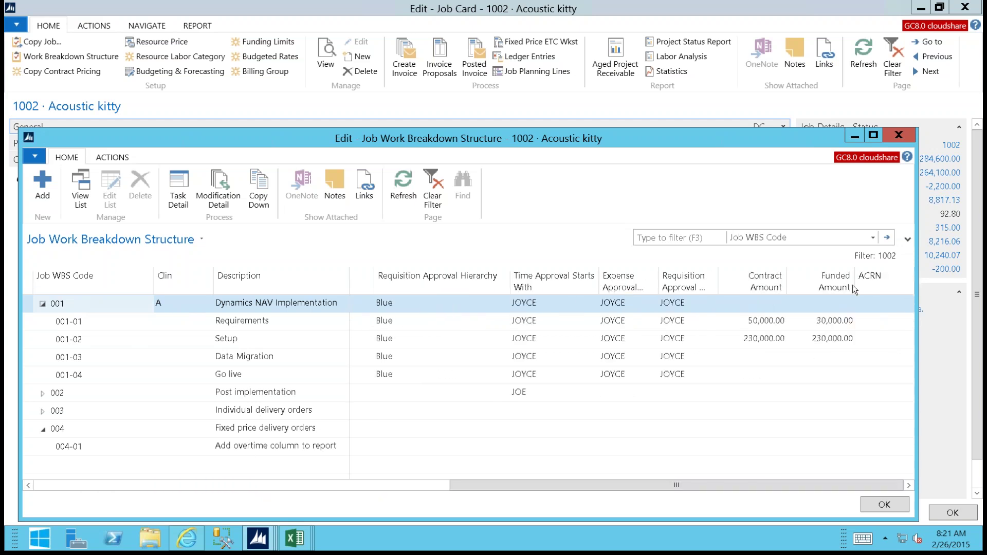
- Customize the Job Work Breakdown Structure columns so that ACRN sits between Job WBS Code and Clin
right_click(473, 288)
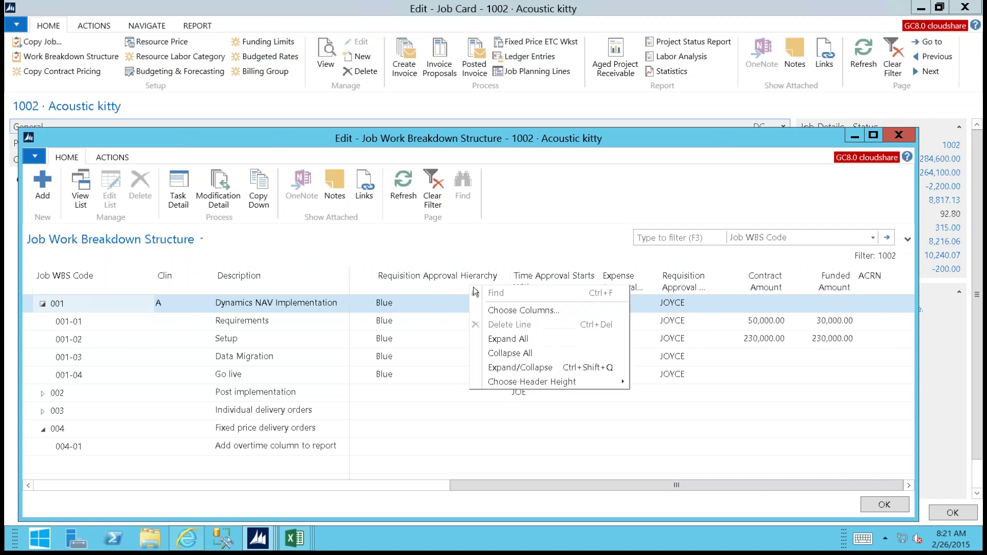
left_click(493, 310)
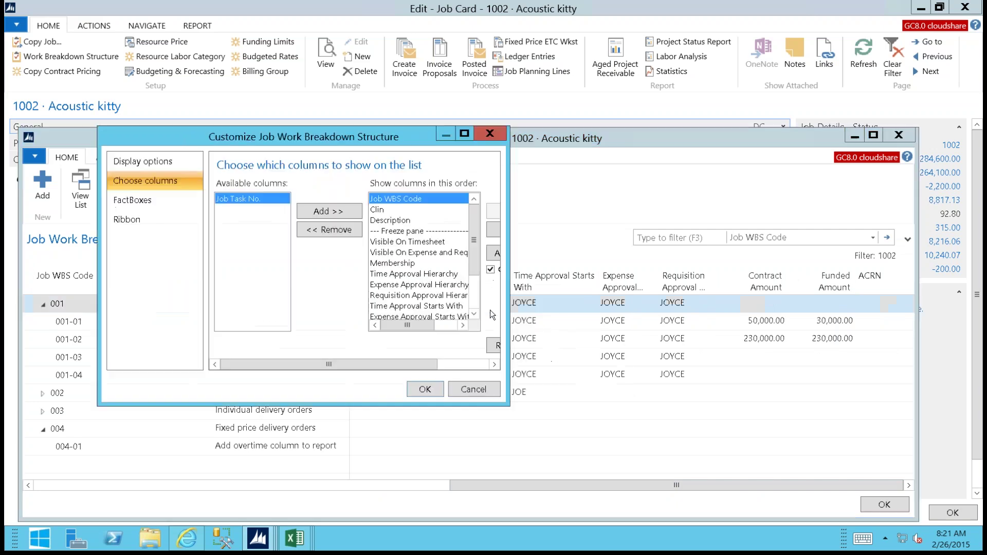
left_click(474, 309)
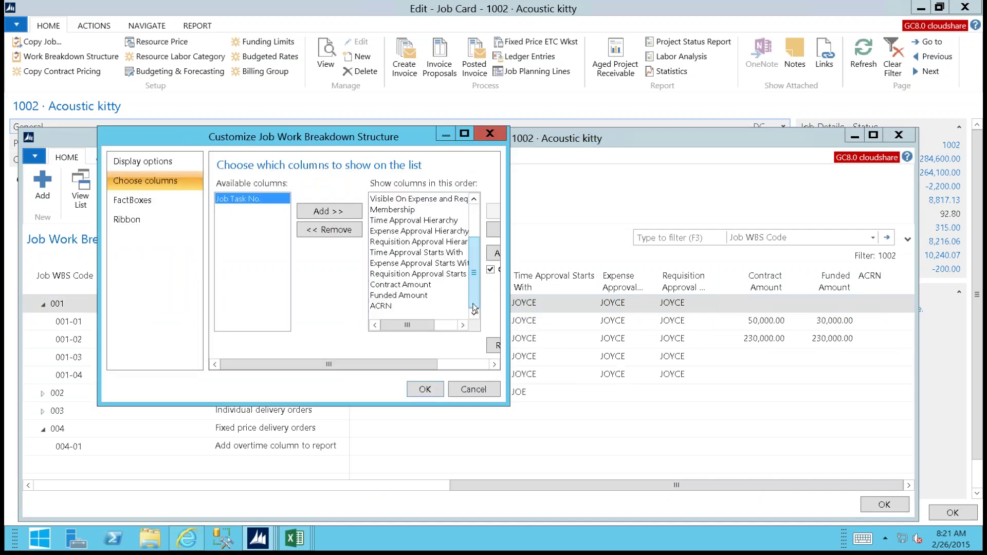
left_click(386, 306)
left_click_drag(503, 335, 612, 334)
left_click(546, 213)
left_click(546, 213)
left_click(547, 213)
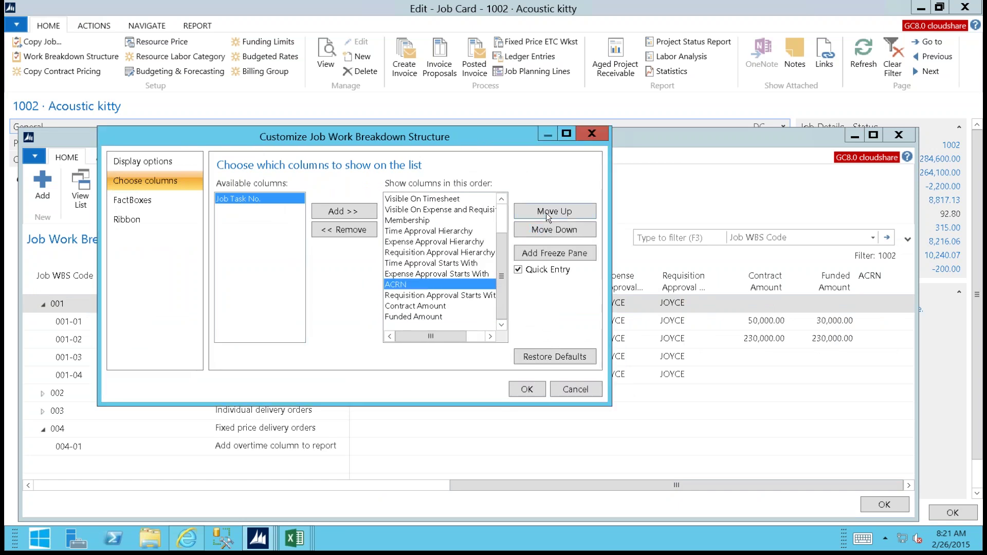
left_click(546, 213)
left_click(546, 213)
left_click(547, 212)
left_click(547, 212)
left_click(548, 212)
left_click(547, 212)
left_click(547, 212)
left_click(547, 212)
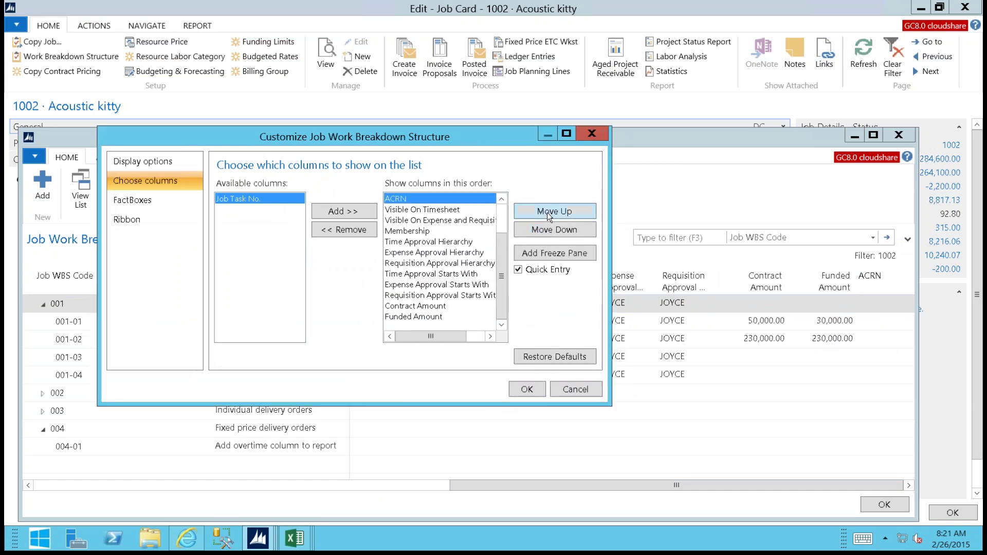
left_click(547, 212)
left_click(547, 212)
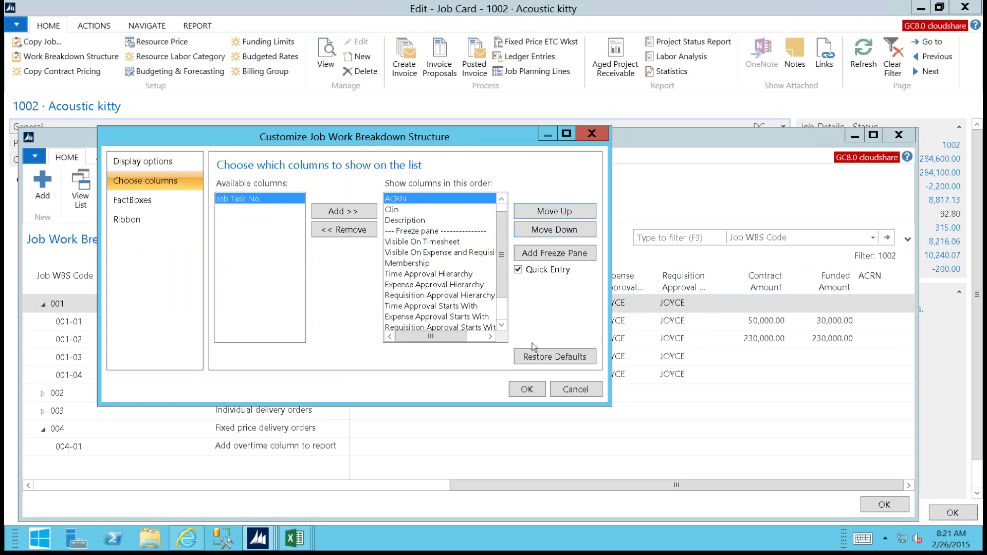
left_click(528, 389)
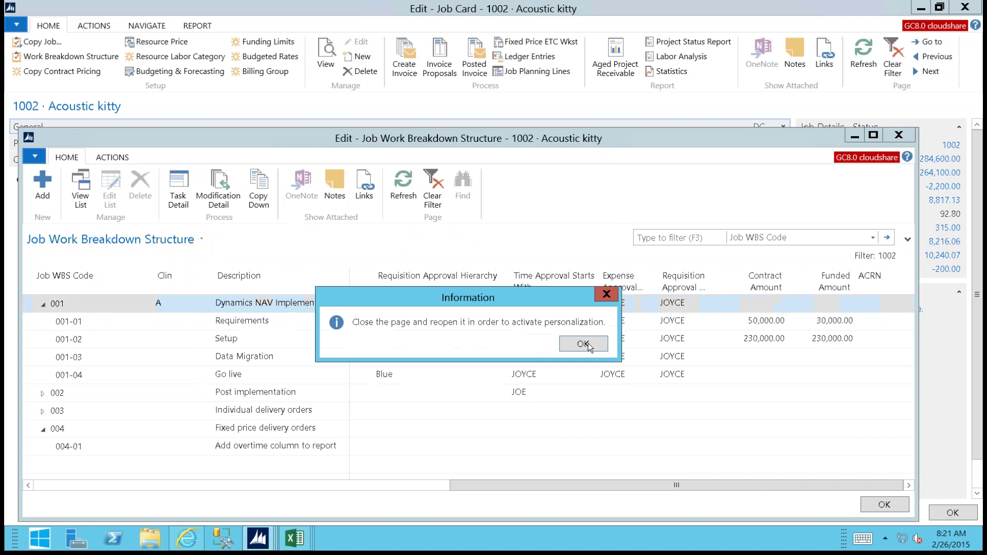
left_click(591, 344)
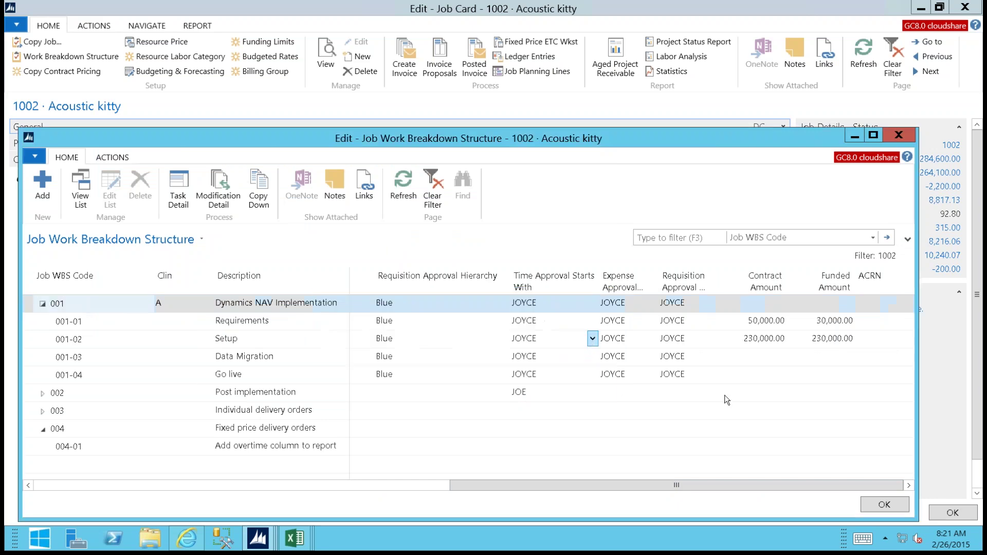
- Reopen the Job Work Breakdown Structure with task 001 expanded, and widen the Visible On Expense and Requisition column to show its full heading
left_click(882, 504)
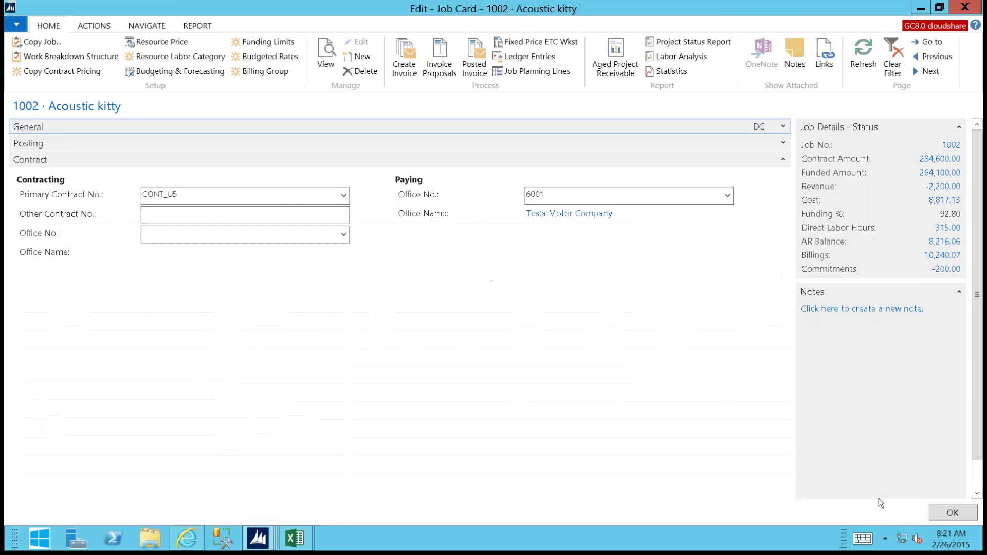
left_click(65, 60)
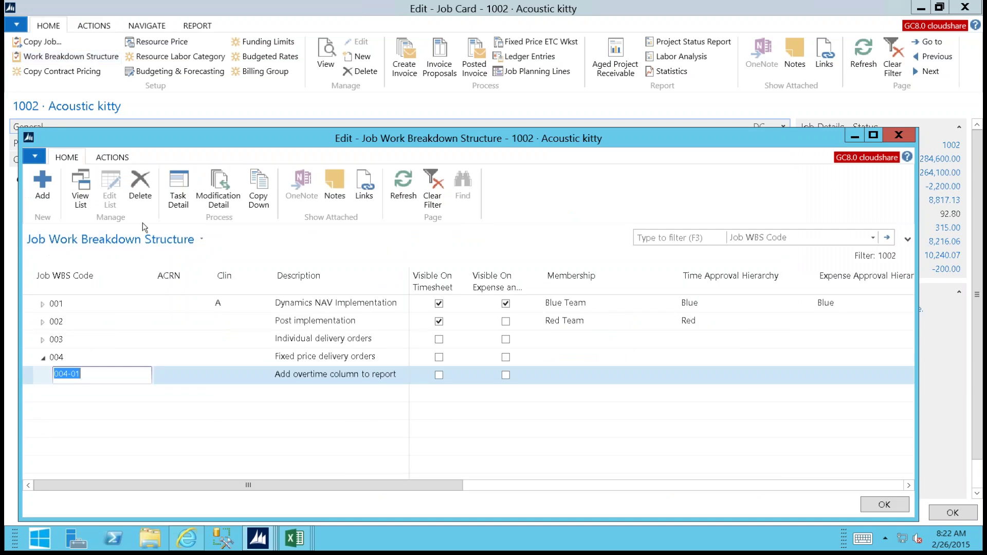
left_click(44, 306)
left_click(43, 303)
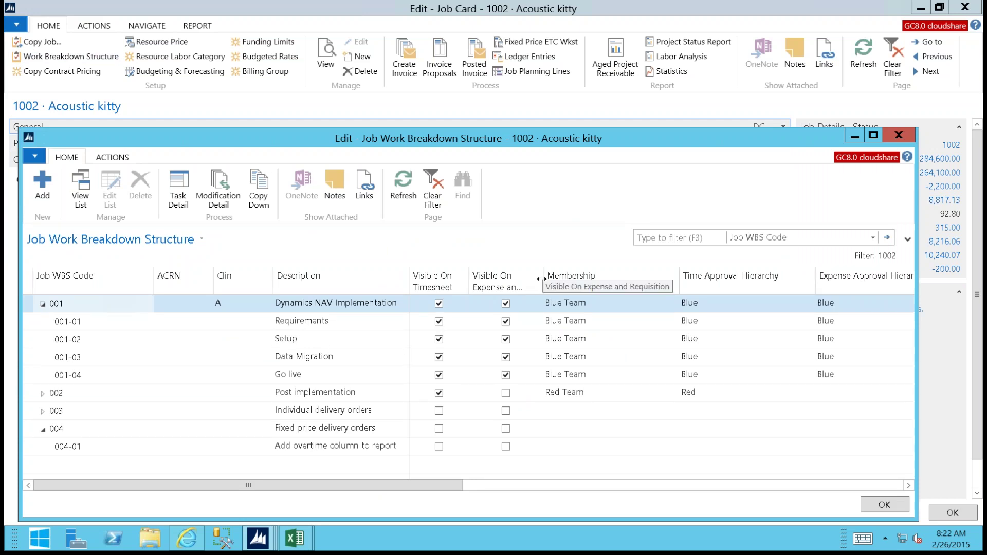
left_click_drag(543, 282, 554, 282)
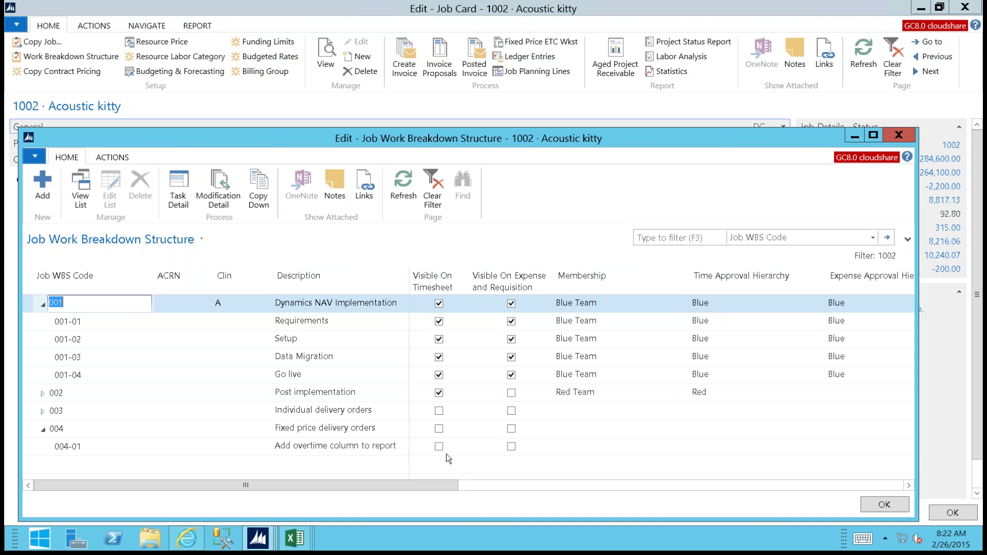
- Review the tasks' membership, approval hierarchies, starting approvers and contract and funded amounts, and select the 001-02 Setup line
left_click_drag(389, 486, 420, 485)
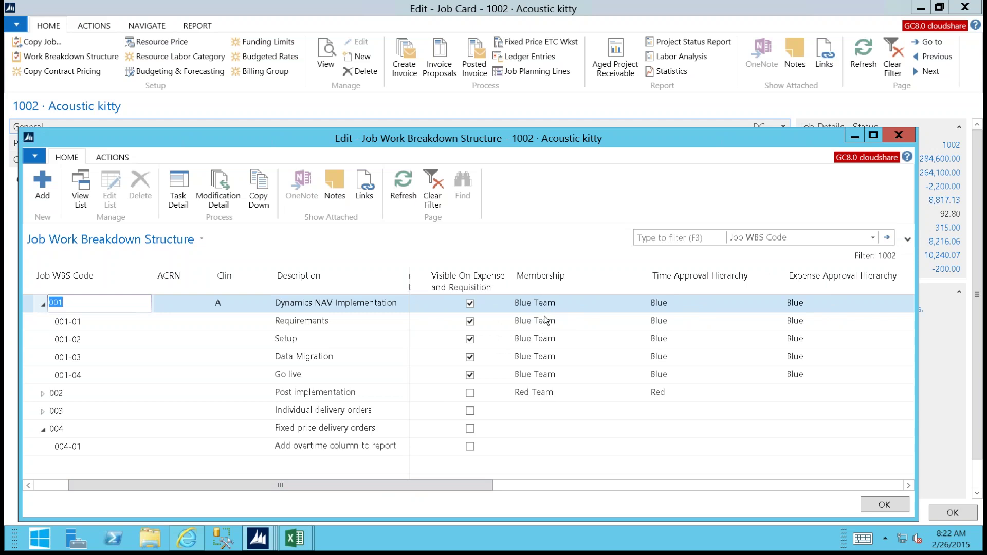
mouse_move(546, 321)
left_click_drag(426, 485, 443, 486)
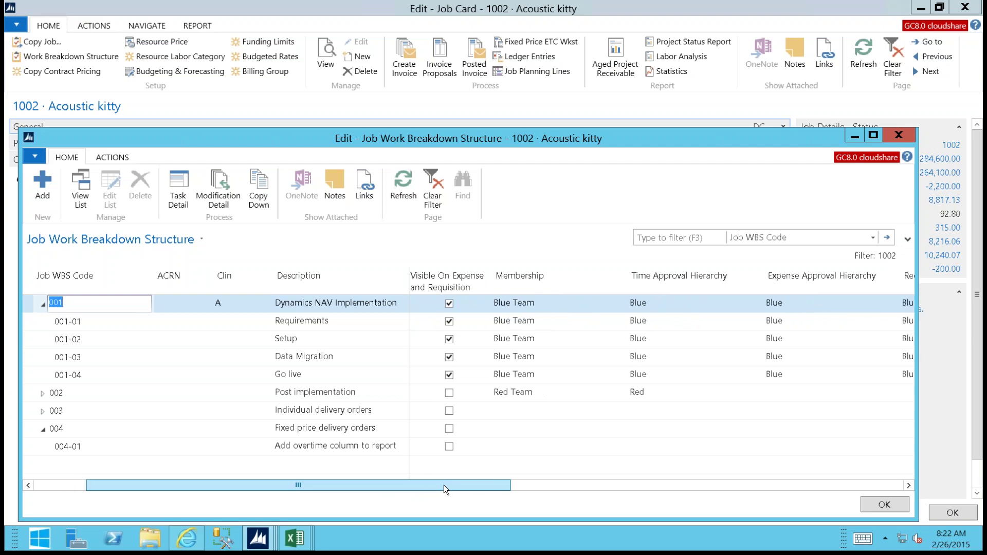
left_click_drag(443, 486, 522, 487)
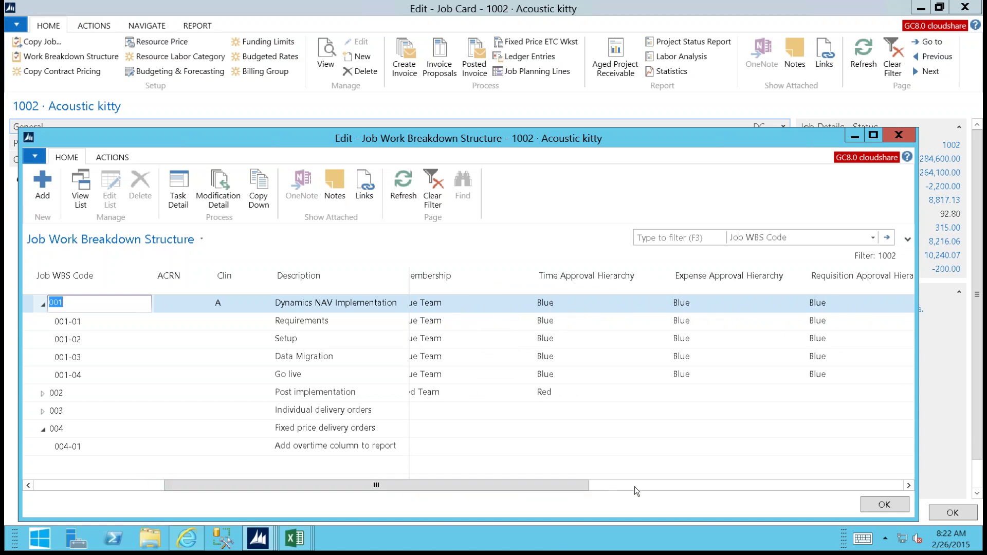
left_click_drag(554, 487, 846, 493)
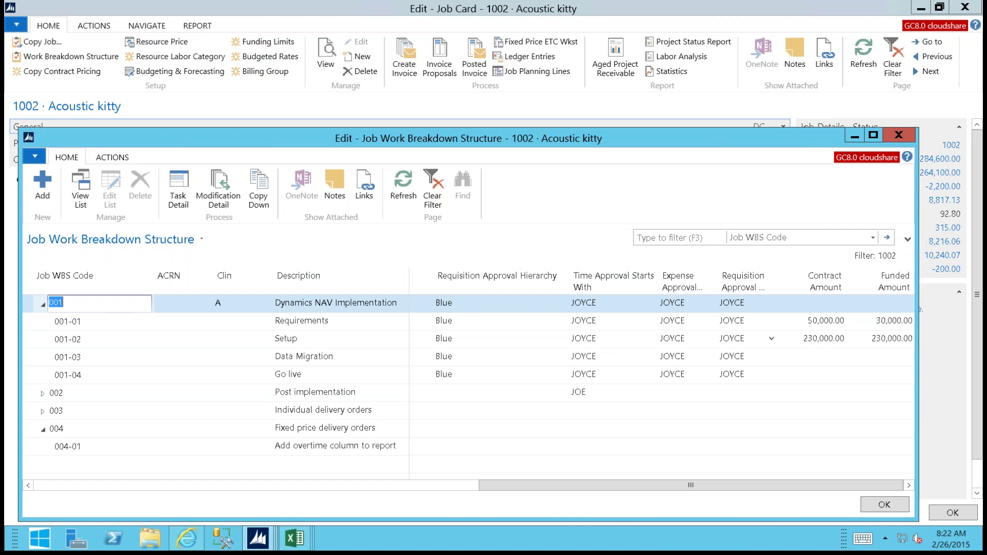
left_click(729, 338)
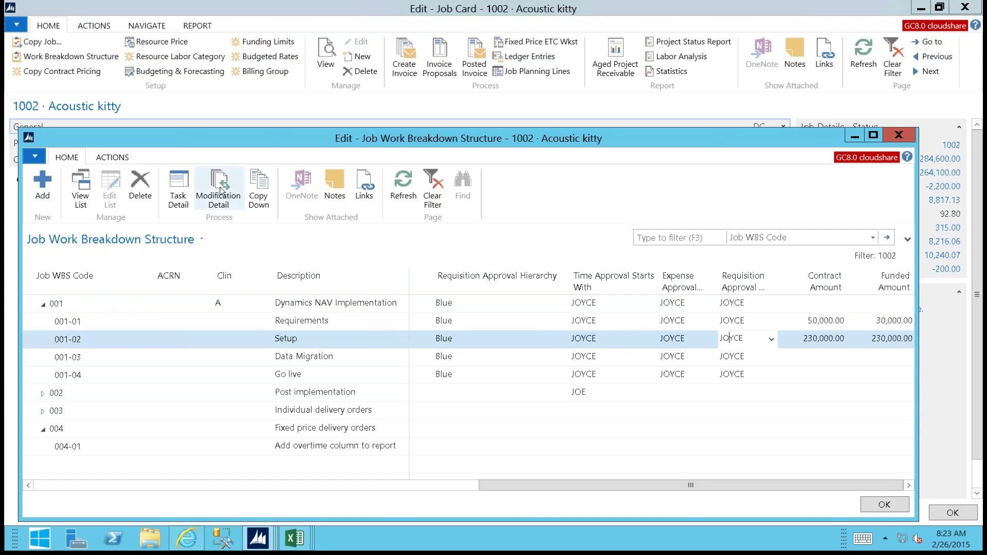
- Add a Mod #2 funding change to the 001-02 Setup task with contract amount 500,000 and funded amount 300,000, and close the Work Breakdown Structure
left_click(220, 190)
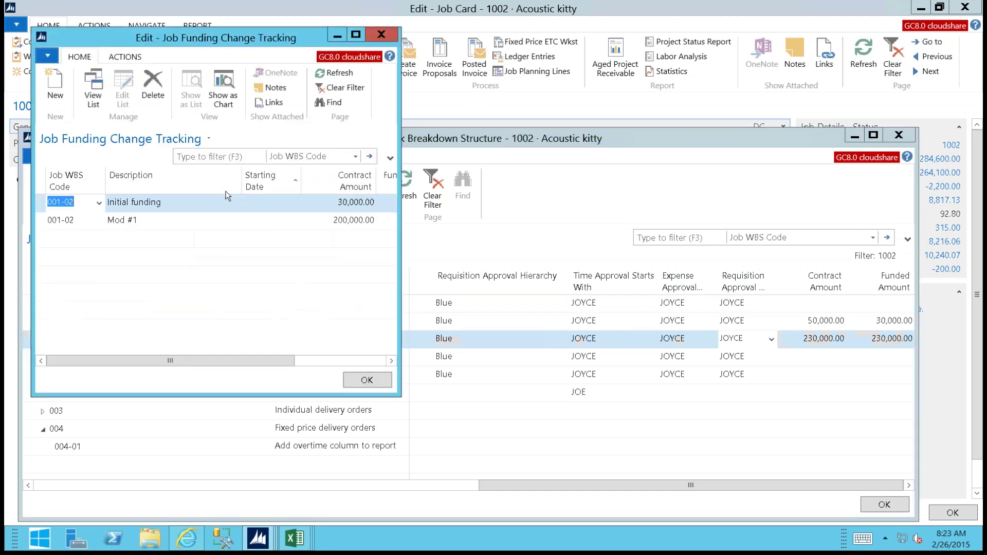
left_click(150, 241)
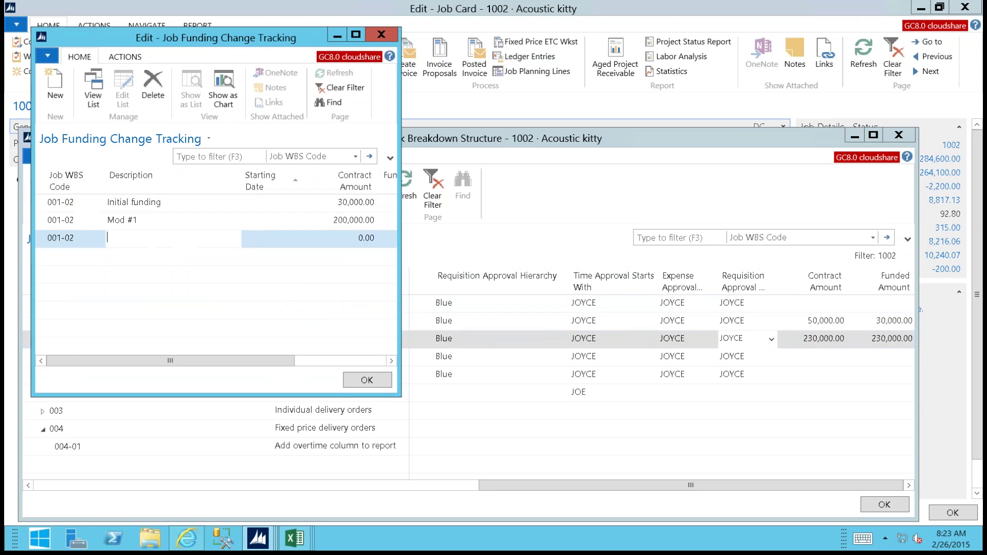
type("Mod #2")
key("Tab")
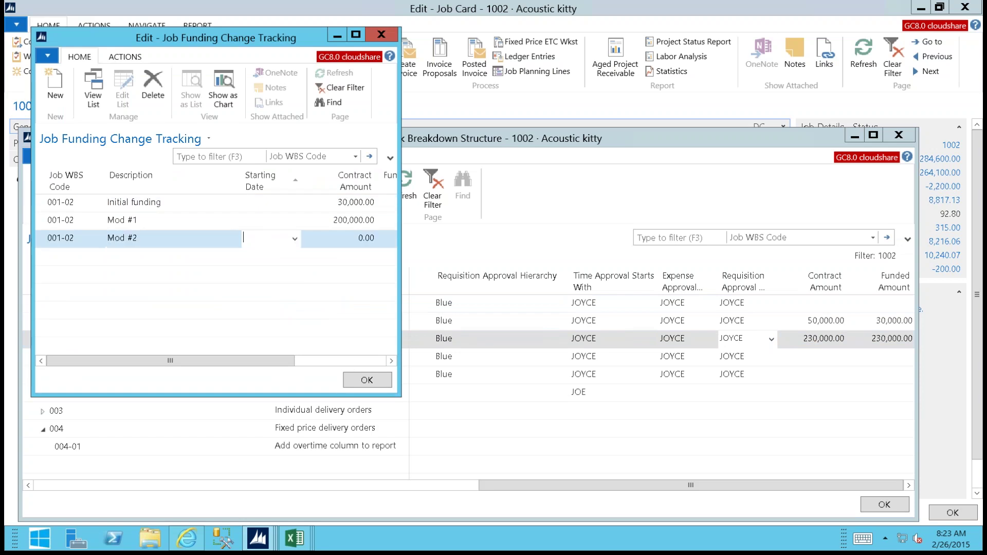
key("Tab")
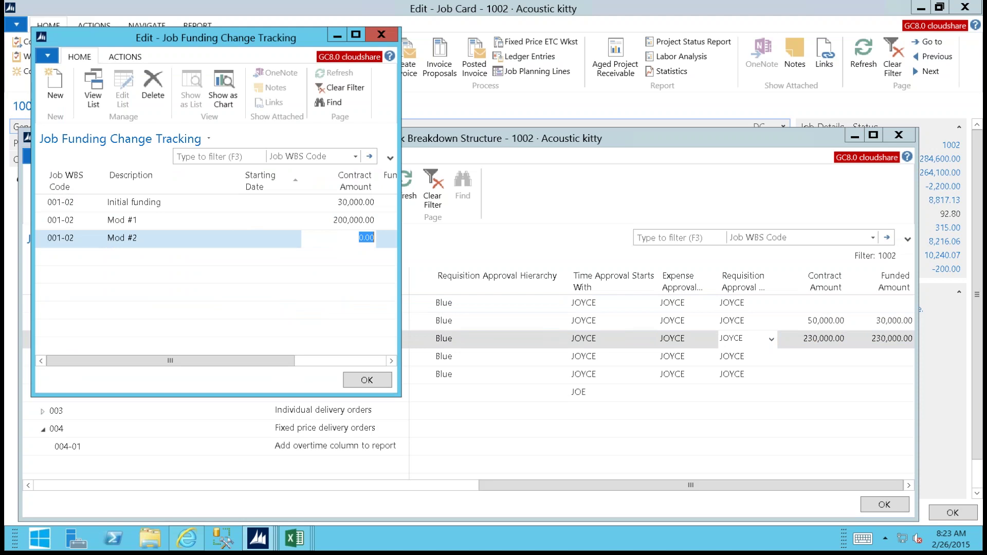
type("500000")
key("Tab")
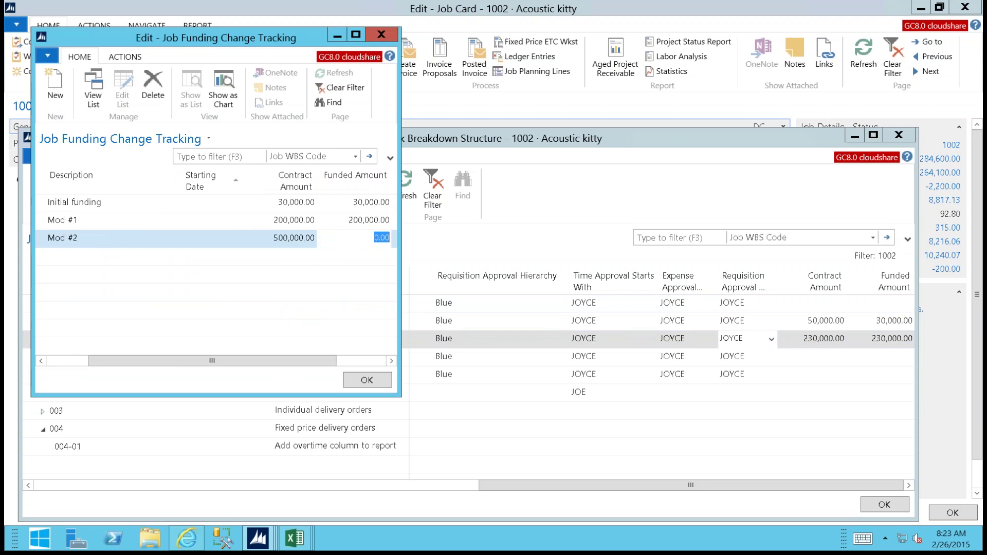
type("300000")
left_click(381, 381)
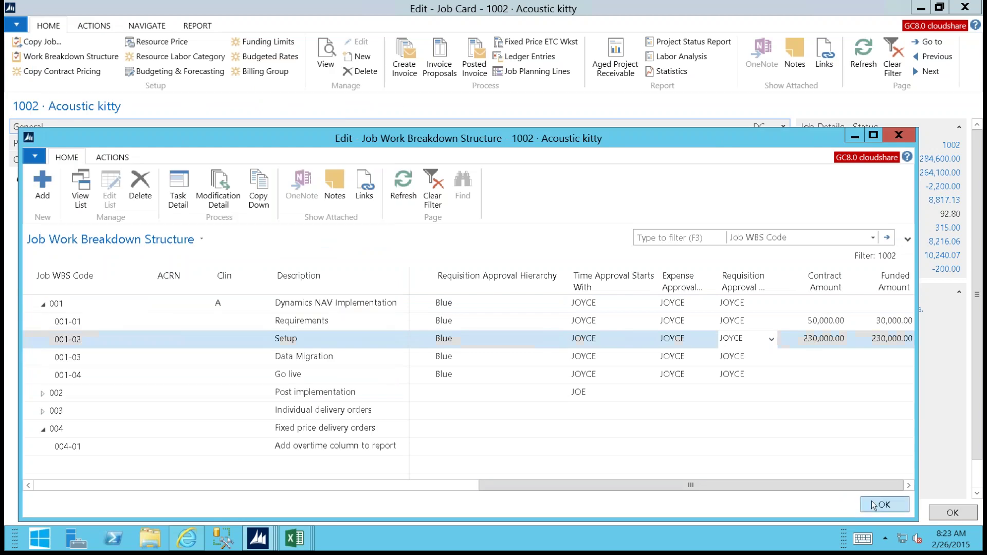
left_click(862, 500)
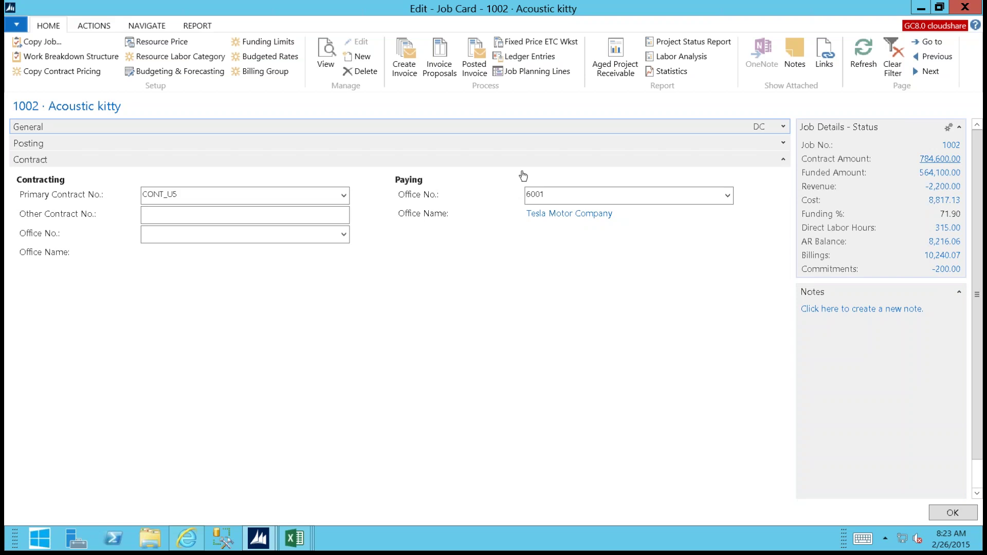
- Reopen the job's Work Breakdown Structure, expand task 001 and check the contract and funded amounts of the 001-02 Setup line
left_click(36, 72)
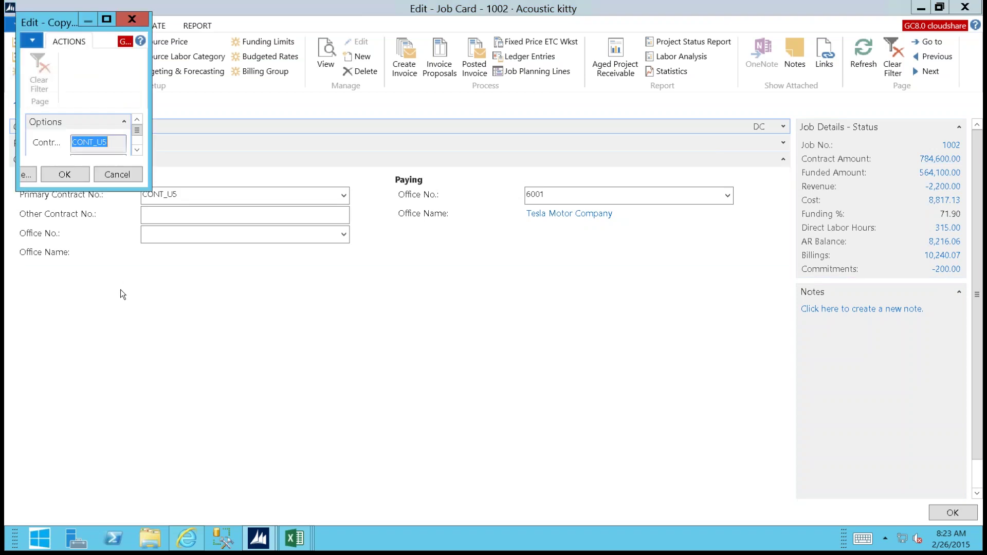
left_click(112, 173)
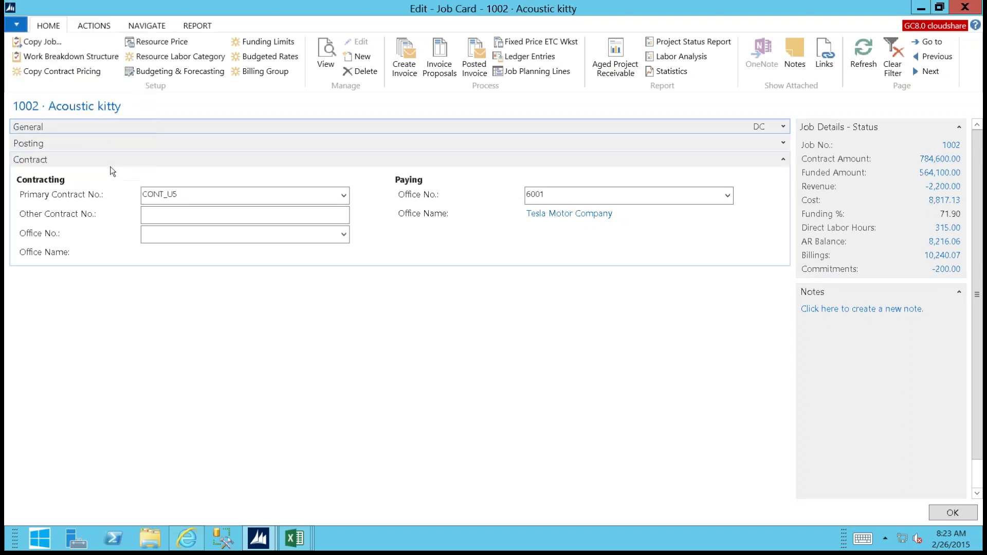
left_click(74, 59)
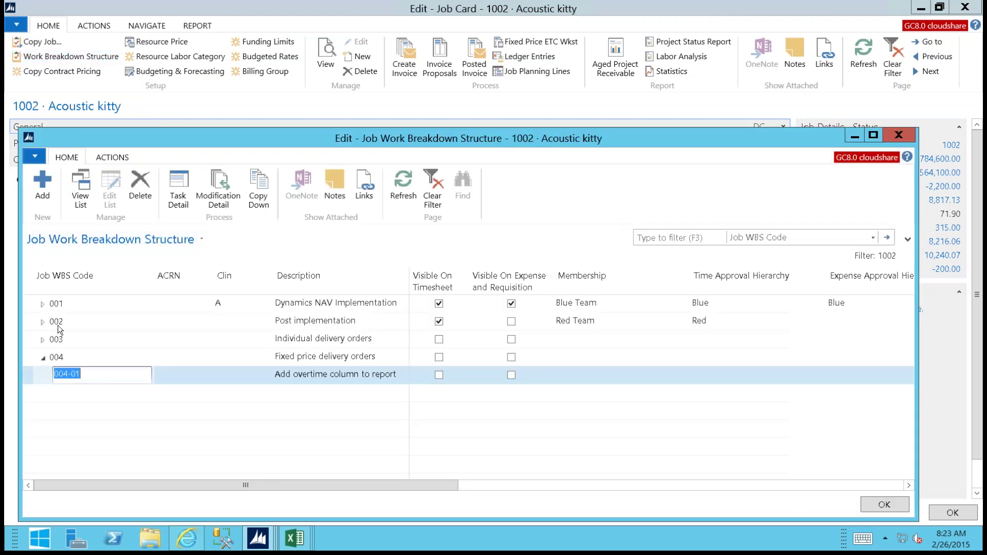
left_click(42, 304)
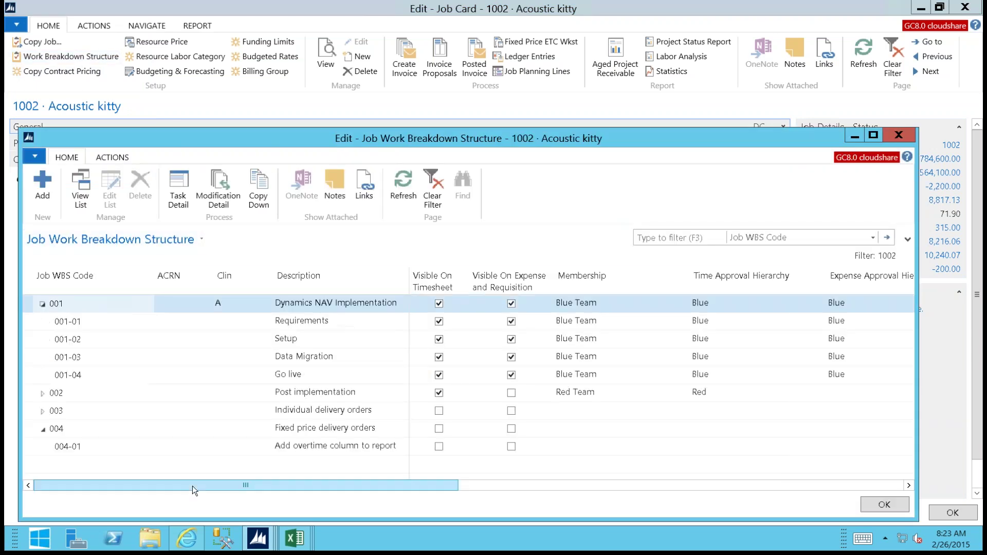
left_click_drag(192, 486, 697, 479)
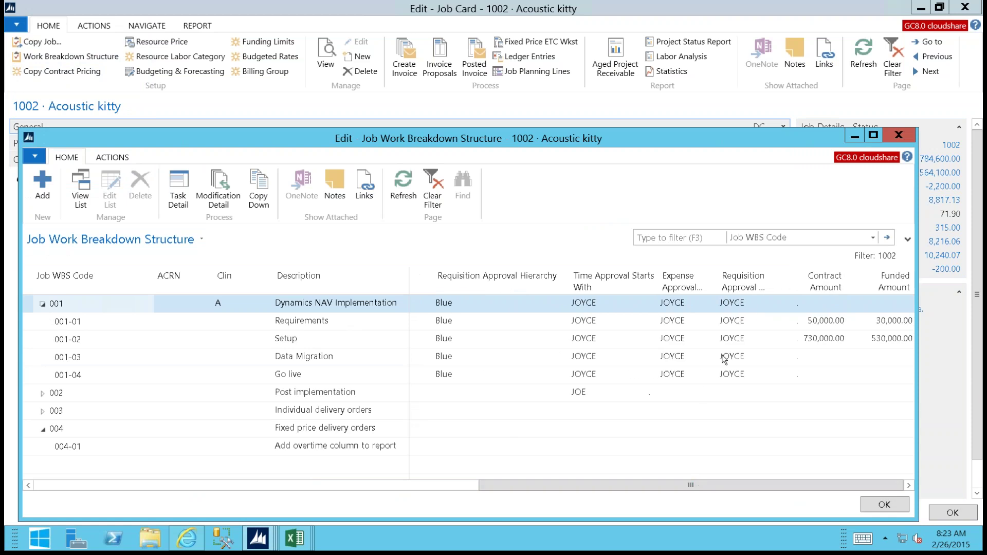
left_click(686, 341)
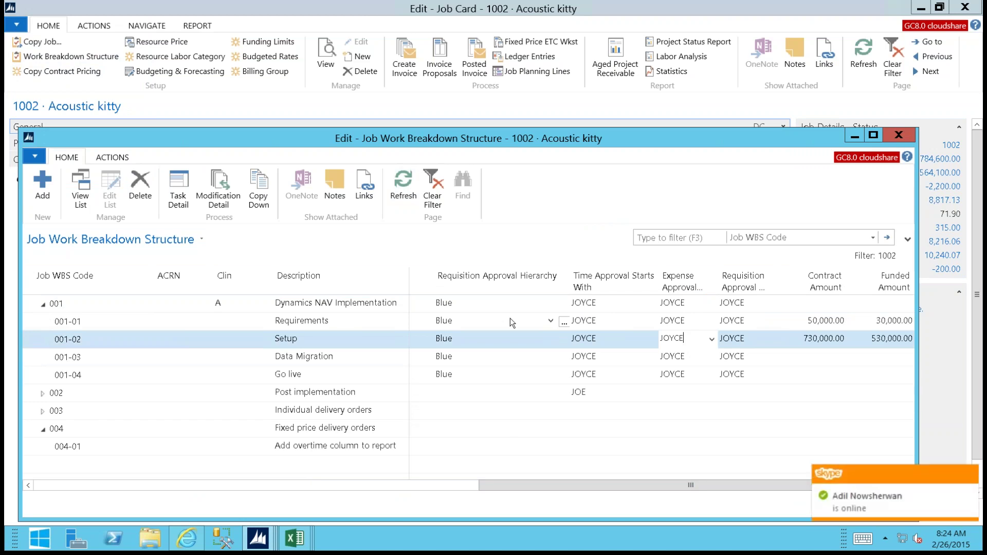
left_click(970, 475)
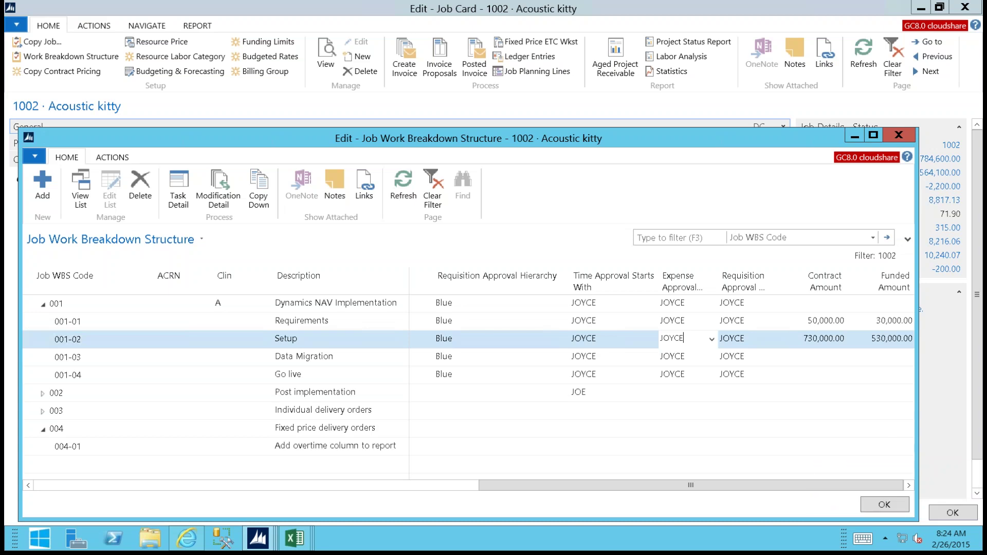
left_click(899, 135)
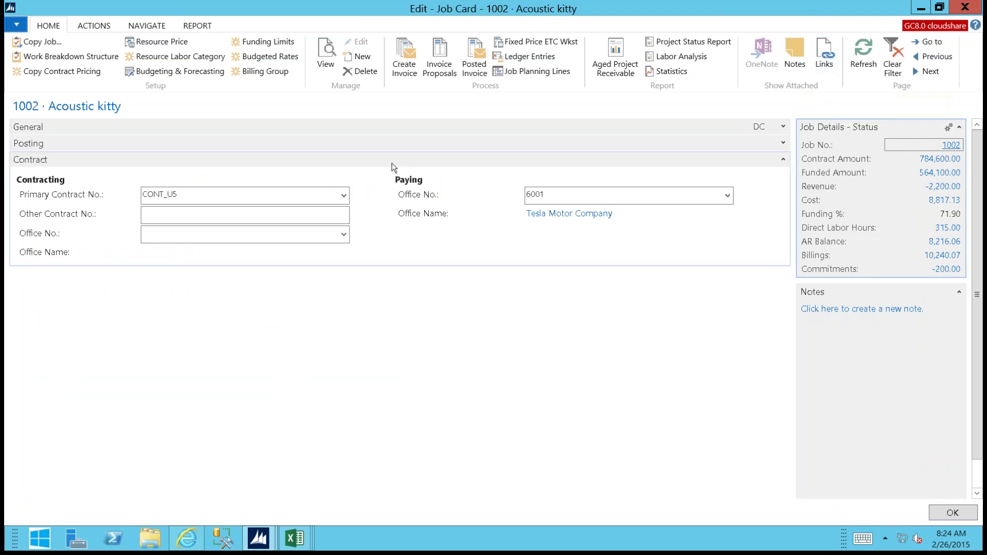
- View the subtasks under task 001 in the Work Breakdown Structure once more and return to the job card
left_click(57, 61)
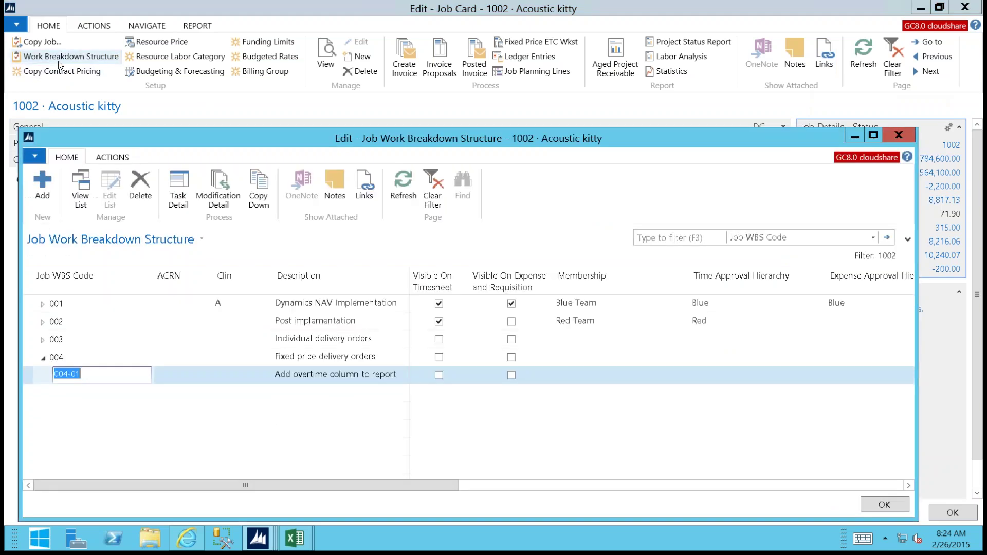
left_click(42, 304)
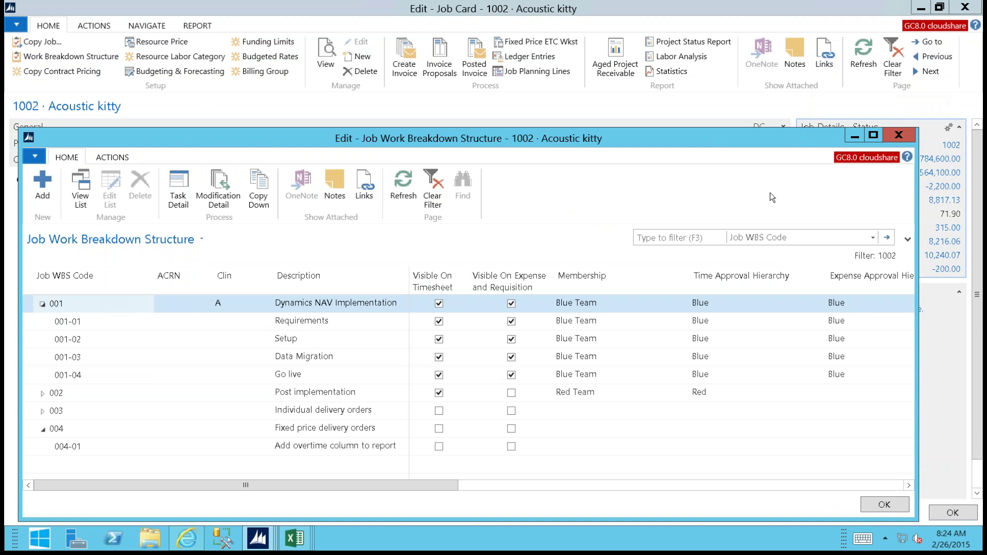
left_click(908, 139)
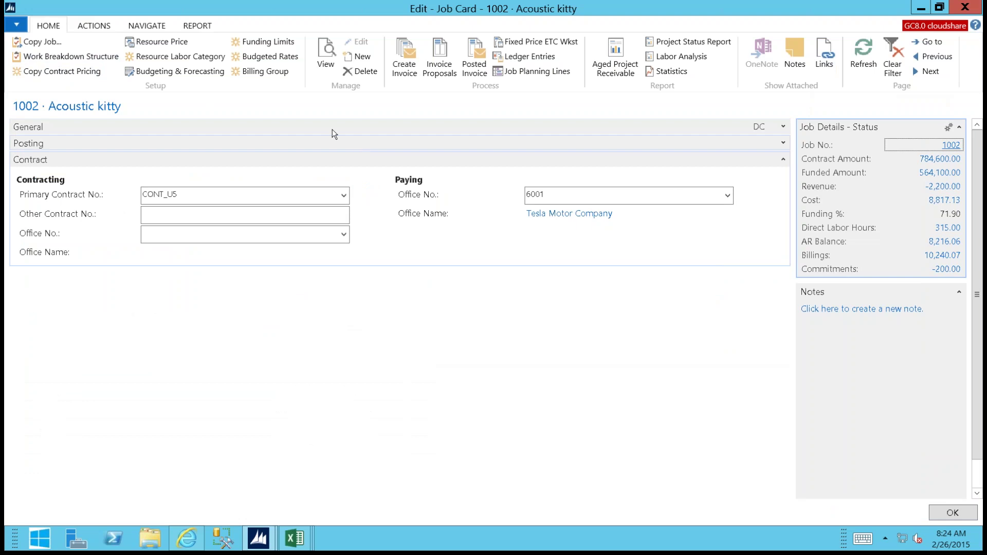
- Open the job's Budgeting & Forecasting and examine the budget matrix balances from the labor lines through travel, burden and fee
left_click(173, 72)
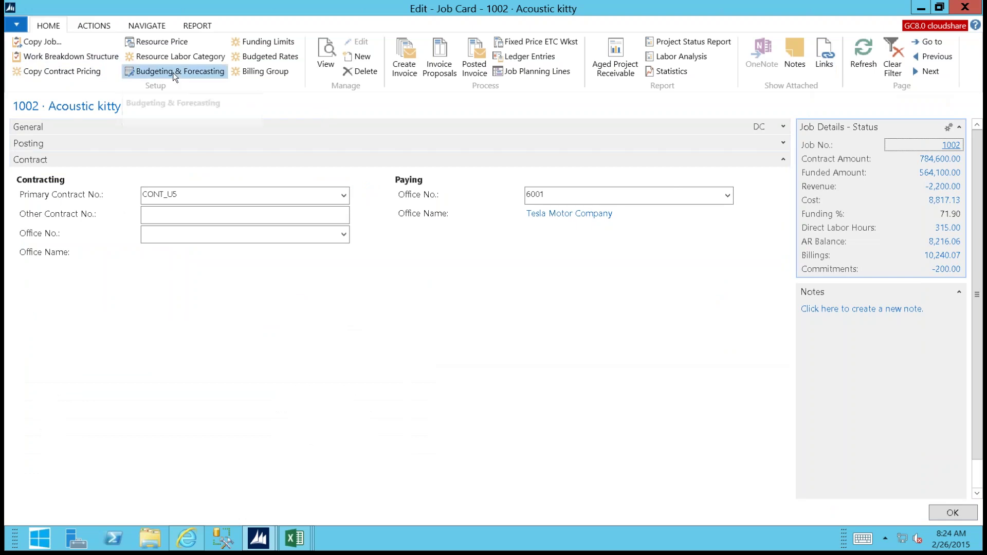
left_click_drag(304, 21, 604, 63)
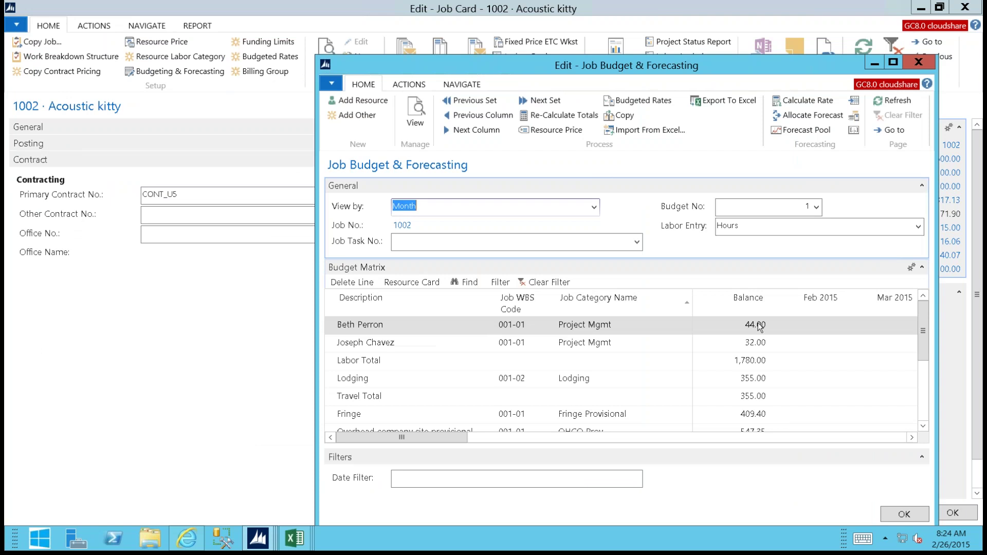
left_click(924, 427)
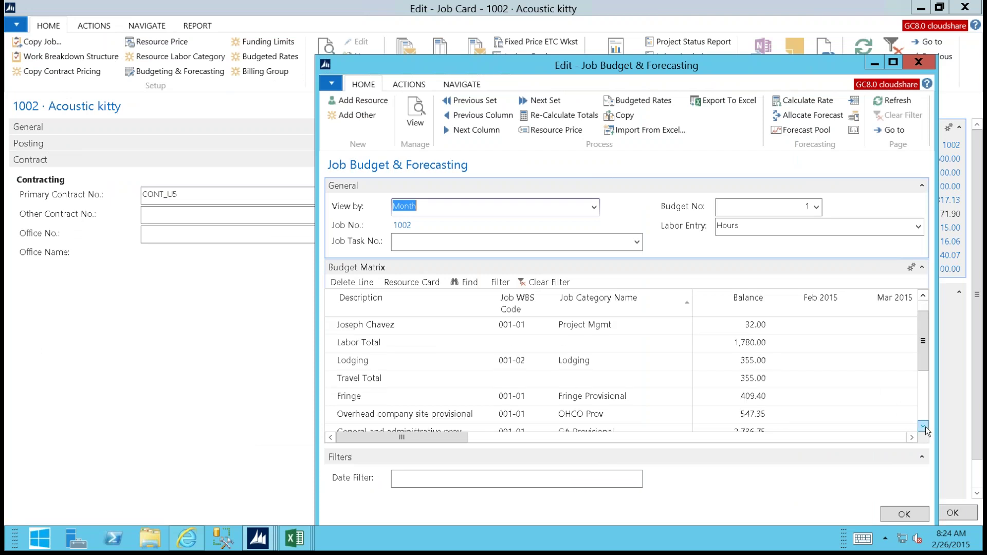
left_click(923, 427)
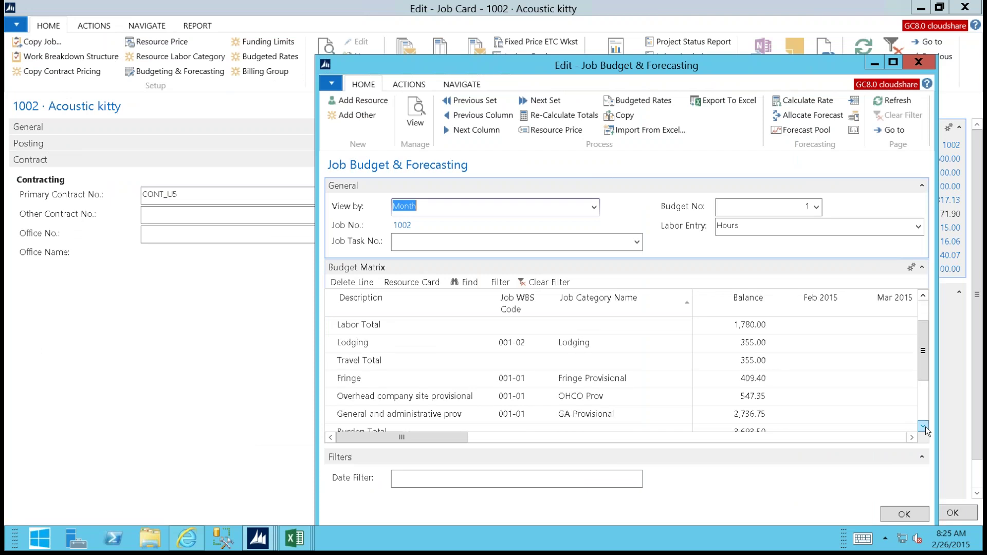
left_click(923, 426)
left_click(923, 426)
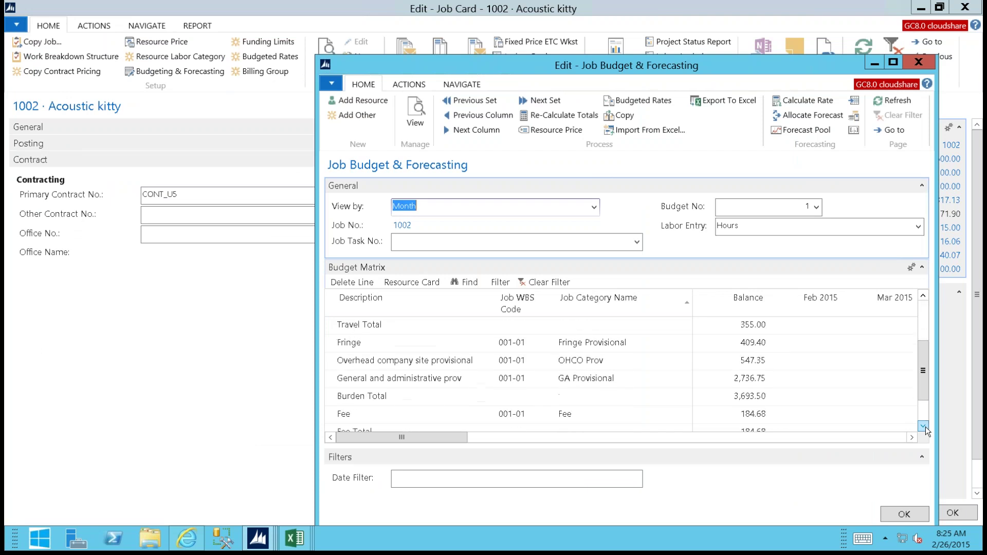
left_click(924, 426)
left_click(924, 426)
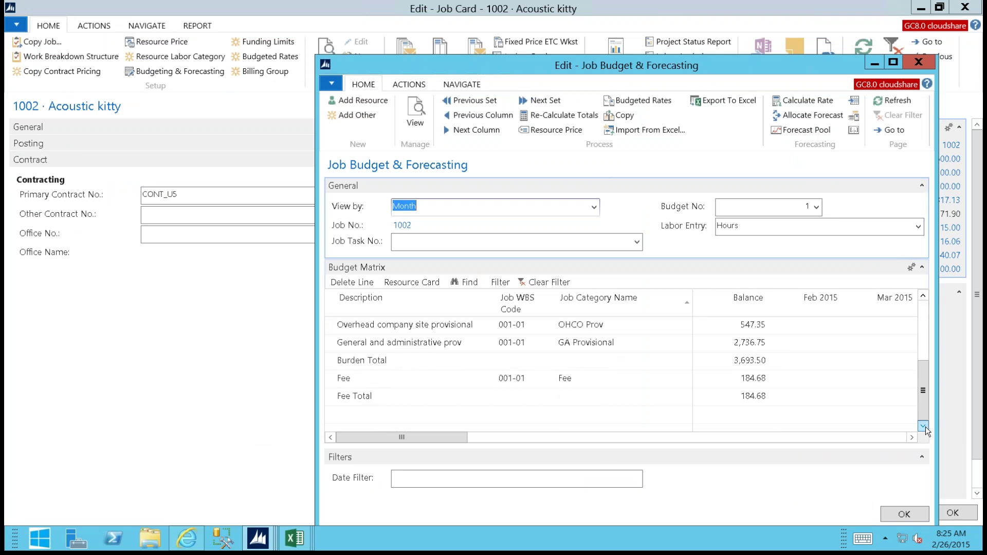
left_click_drag(921, 411, 921, 344)
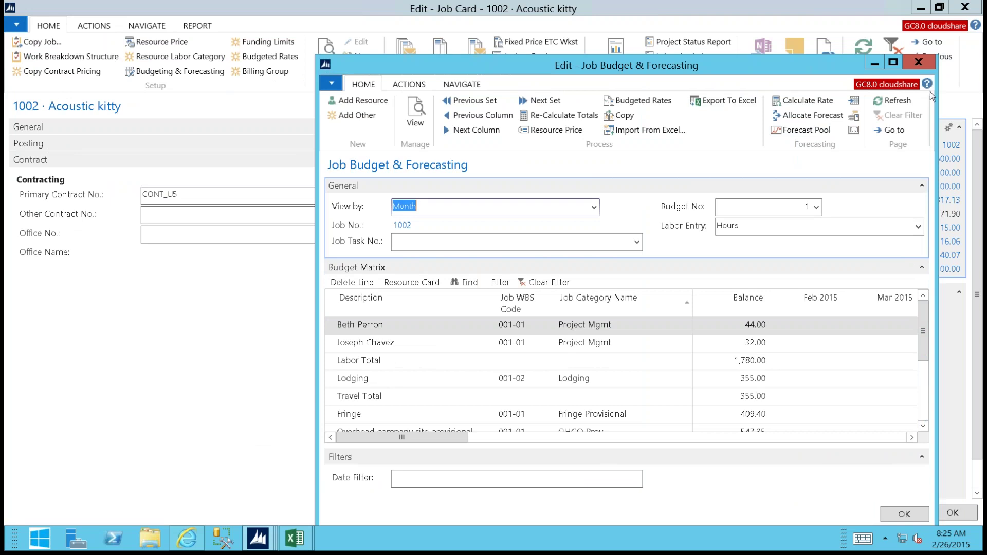
left_click(918, 63)
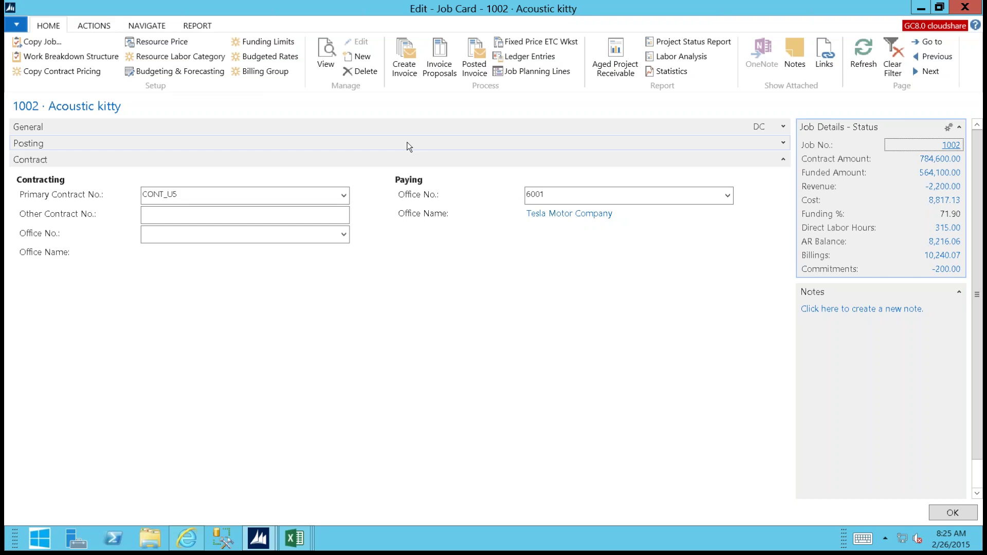
- Leave the Acoustic kitty job, open the Operation morning light job card and review its General details
left_click(965, 7)
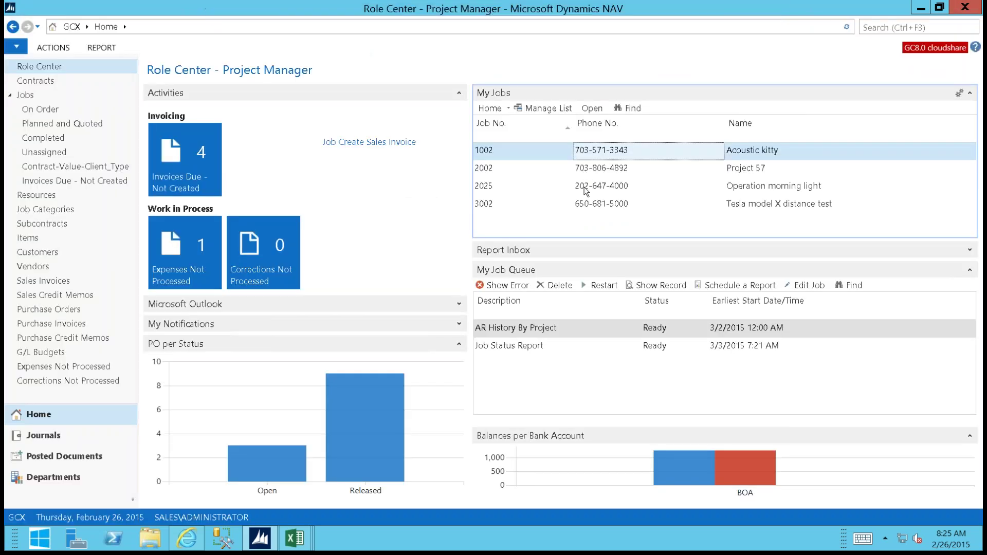
left_click(586, 190)
double_click(585, 190)
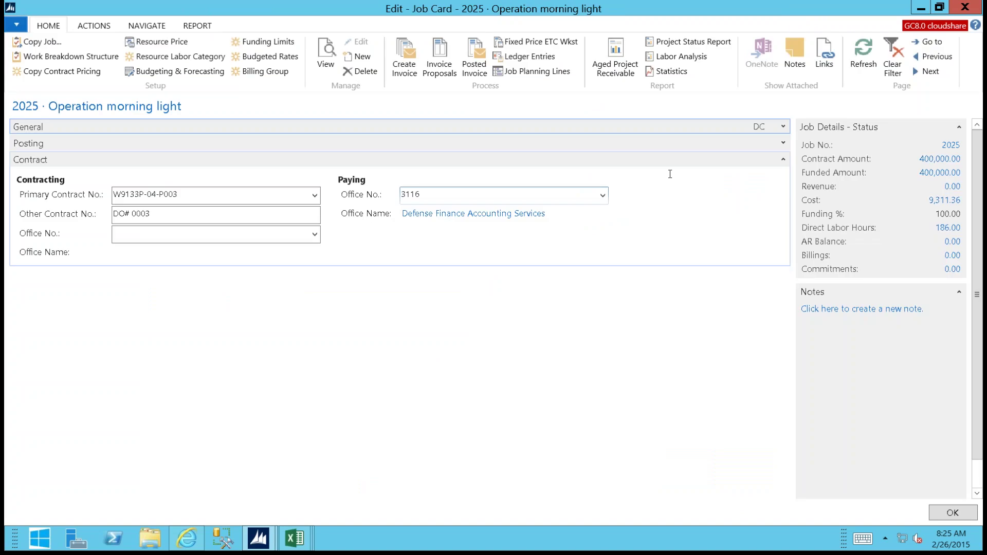
left_click(779, 125)
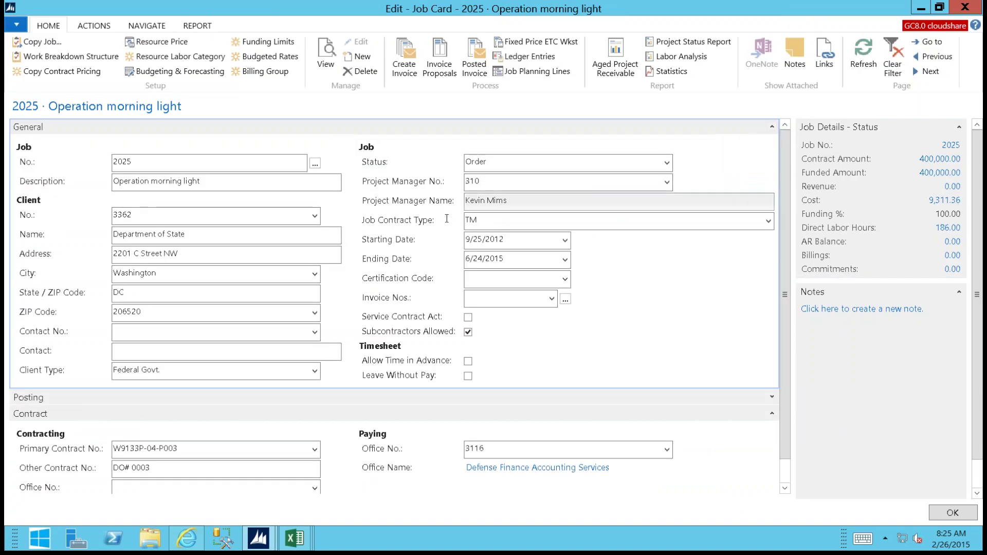
left_click(772, 127)
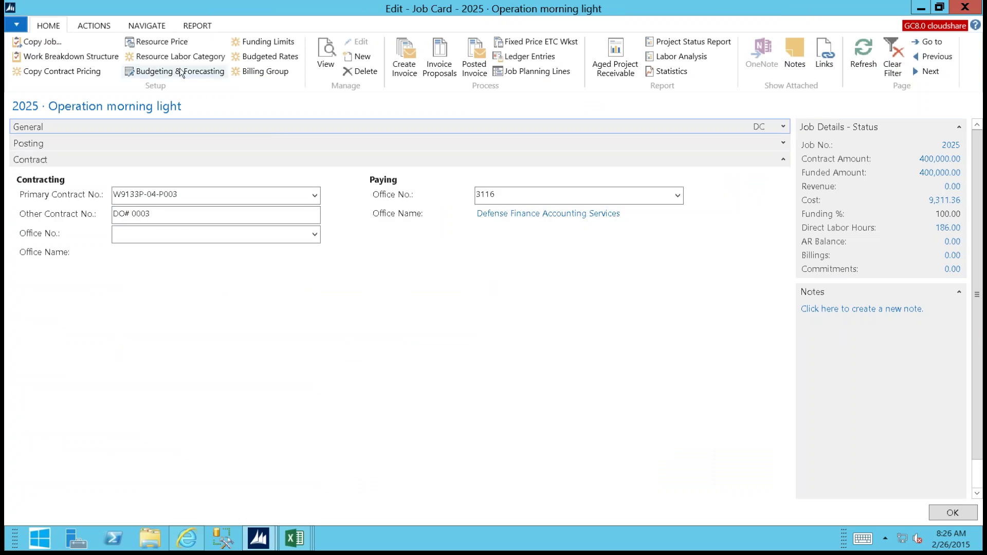
- Open the job's Resource Prices and widen the Code column so the labor category codes are easier to read
left_click(154, 46)
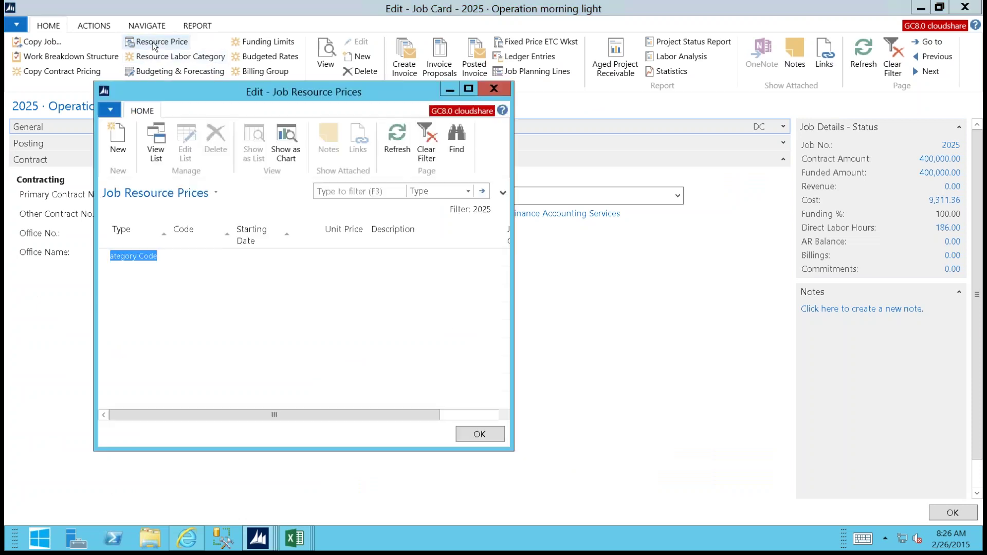
left_click_drag(208, 91, 154, 129)
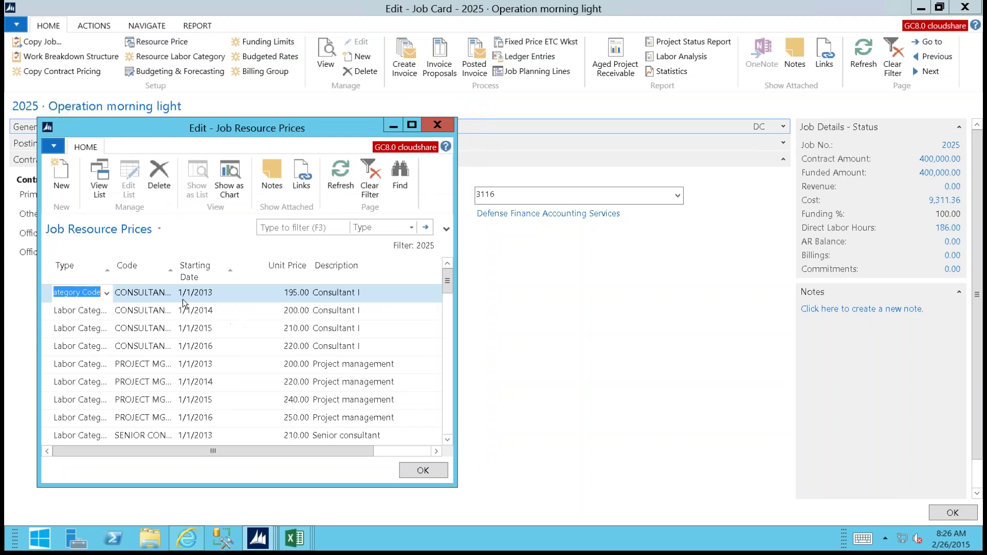
left_click_drag(183, 271, 220, 271)
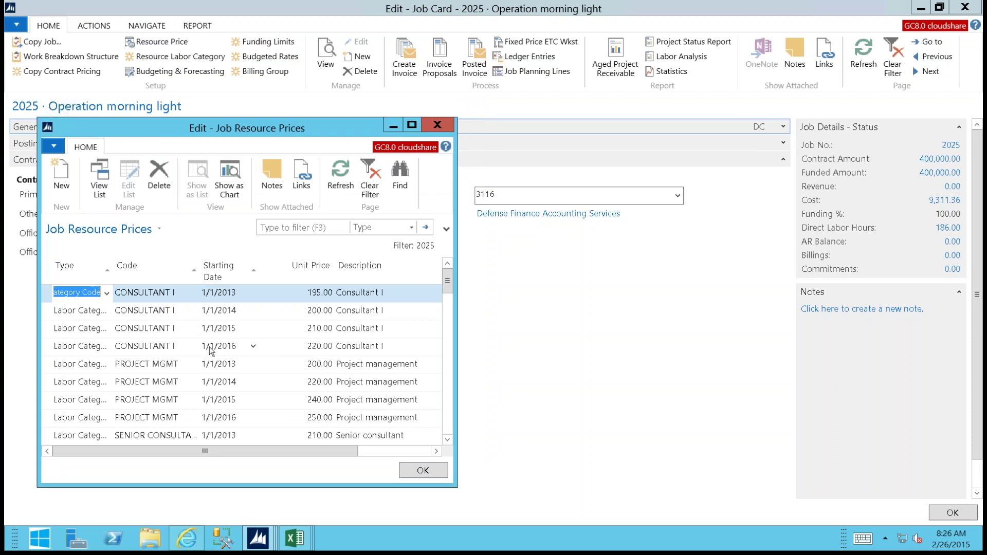
- Open Copy Contract Pricing for the job, view its Contract No. and Starting Date options, and cancel without copying
left_click(58, 73)
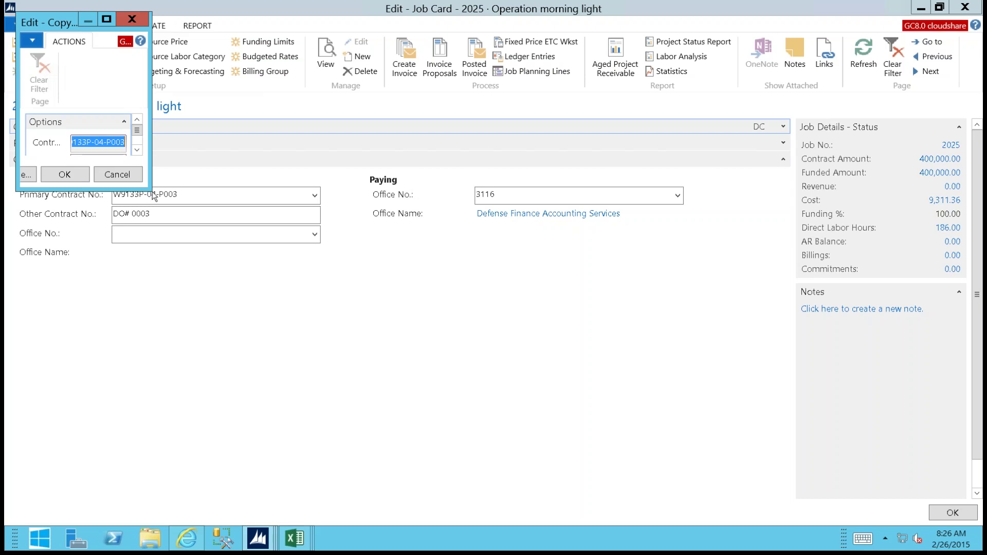
left_click_drag(208, 194, 257, 200)
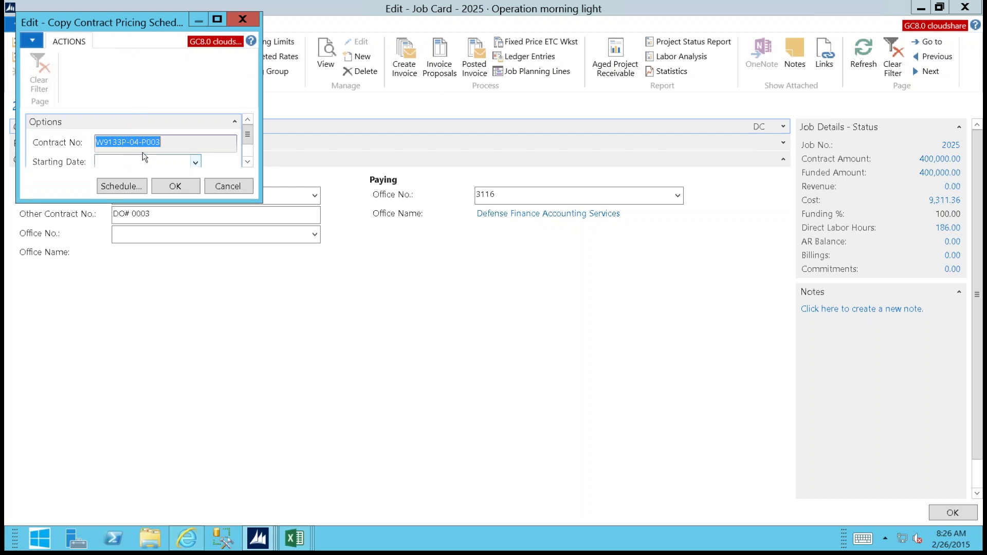
left_click(193, 161)
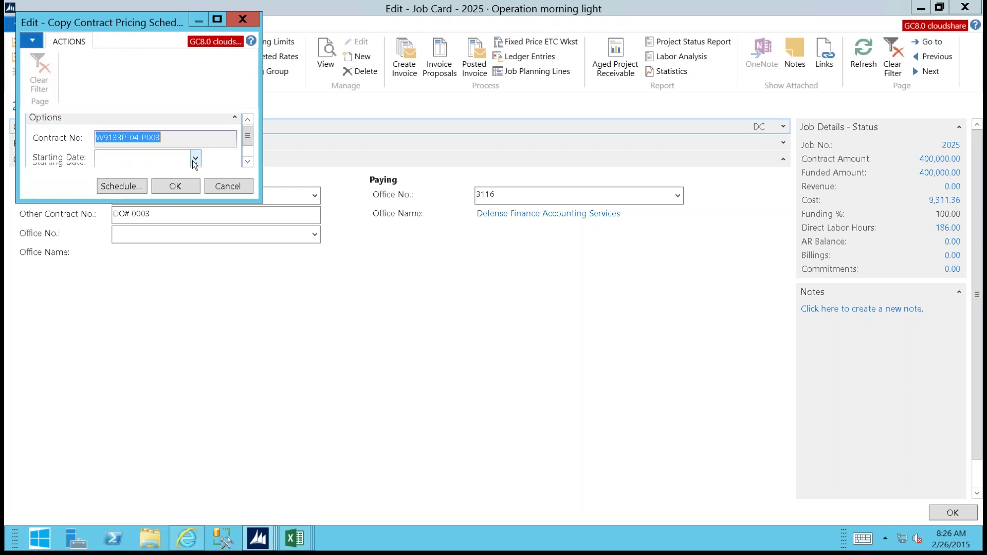
left_click(189, 158)
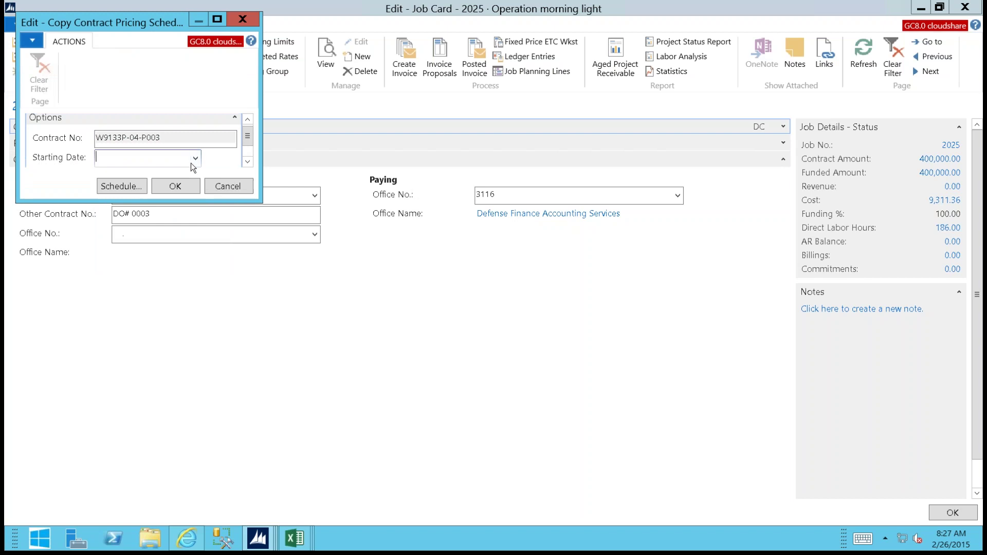
left_click(226, 186)
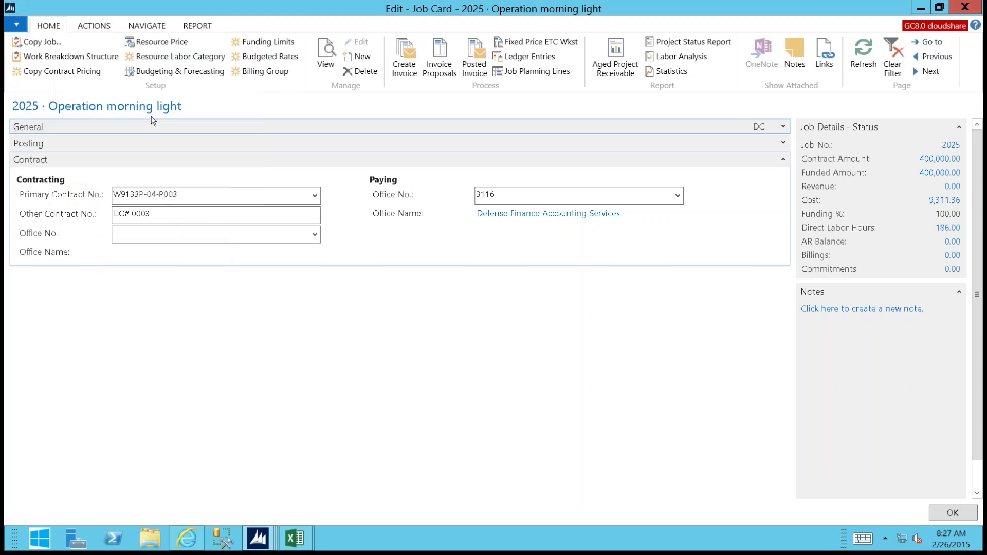
- Export the job's resource prices to Microsoft Excel and bring up the exported workbook in a maximized window
left_click(154, 46)
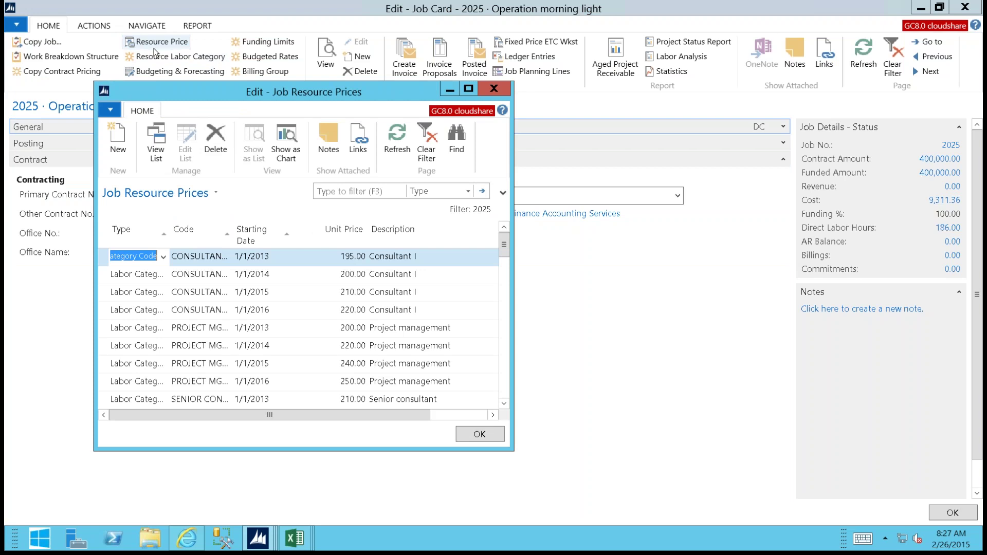
left_click(110, 109)
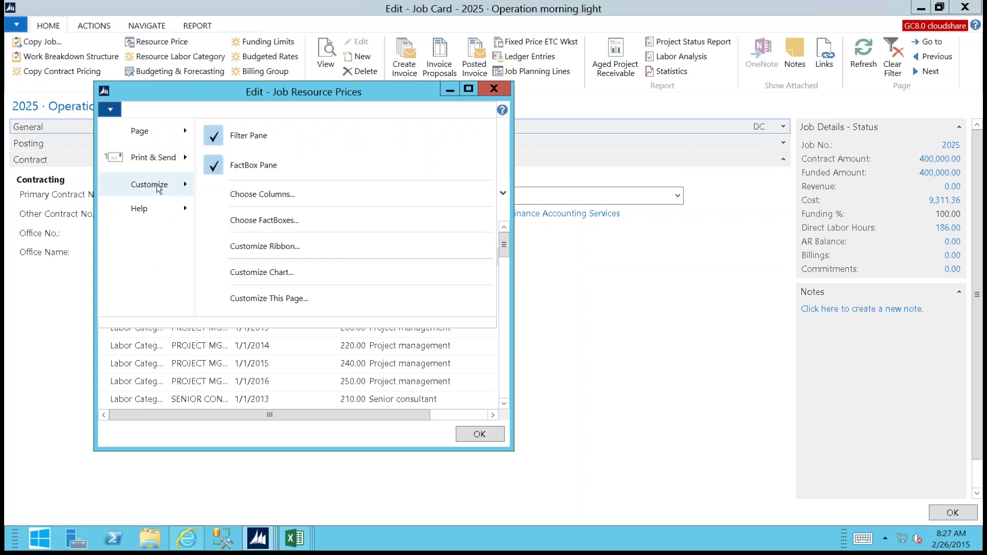
mouse_move(159, 162)
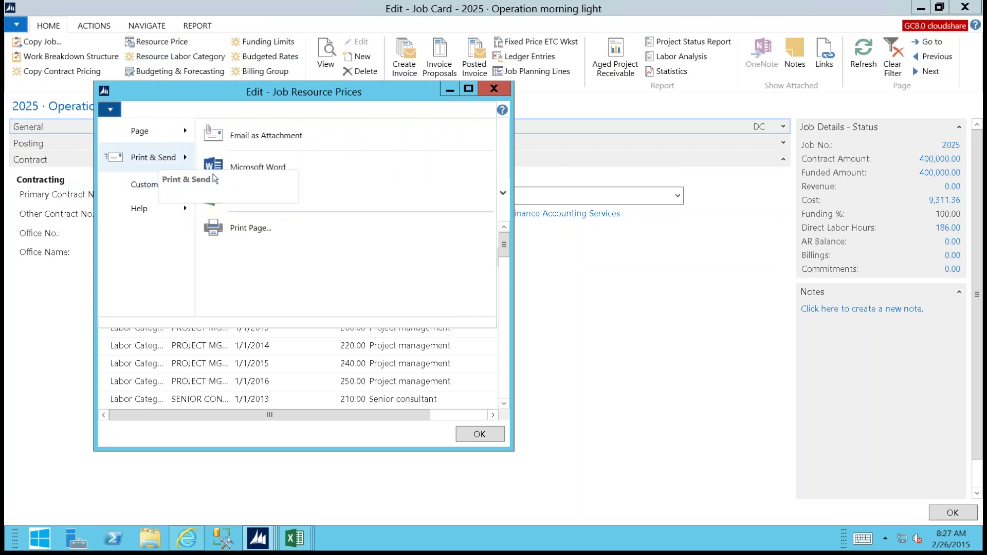
left_click(238, 199)
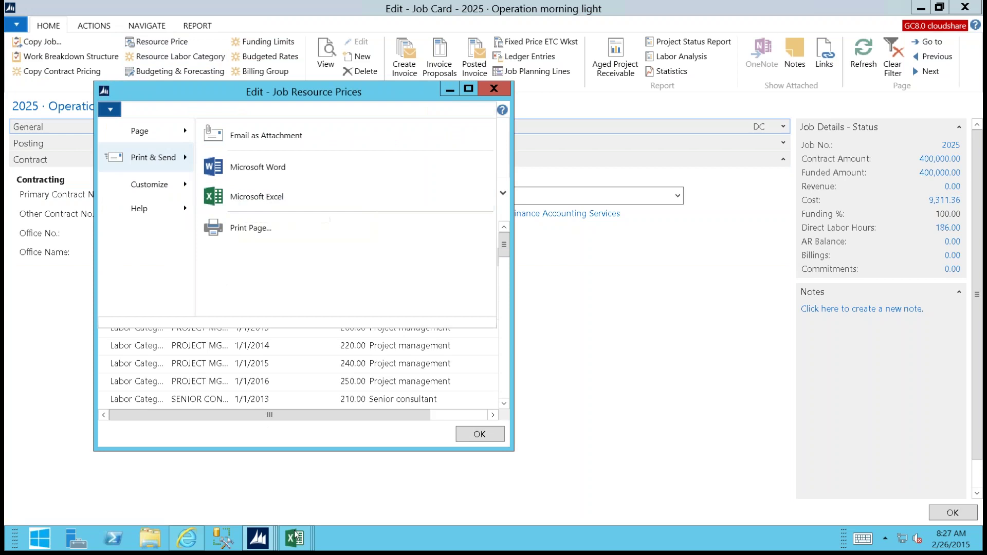
mouse_move(294, 538)
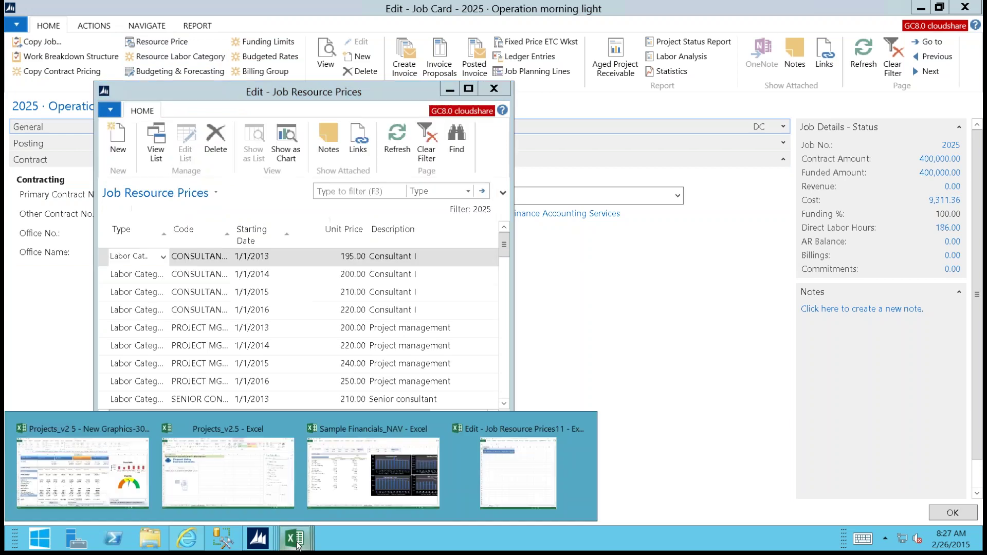
left_click(494, 486)
left_click(613, 316)
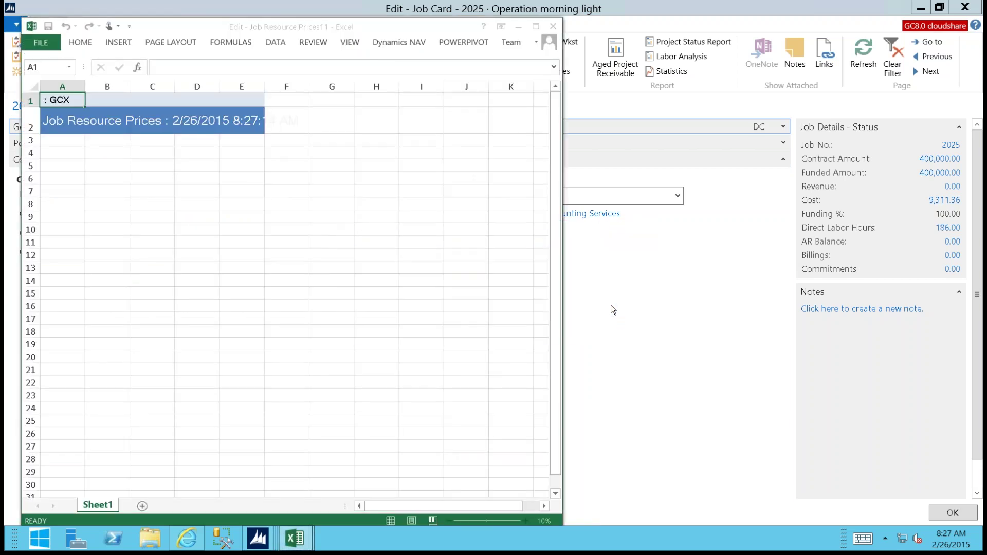
left_click(536, 26)
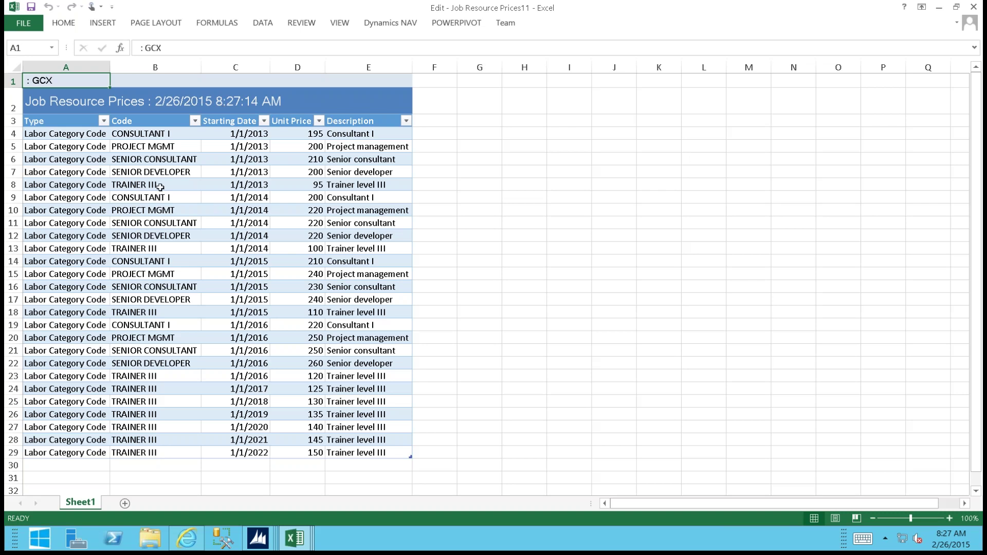
- Extend the last two TRAINER III rows through row 32, adding starting dates 1/1/2023 to 1/1/2025 with unit prices 155, 160 and 165
left_click(61, 439)
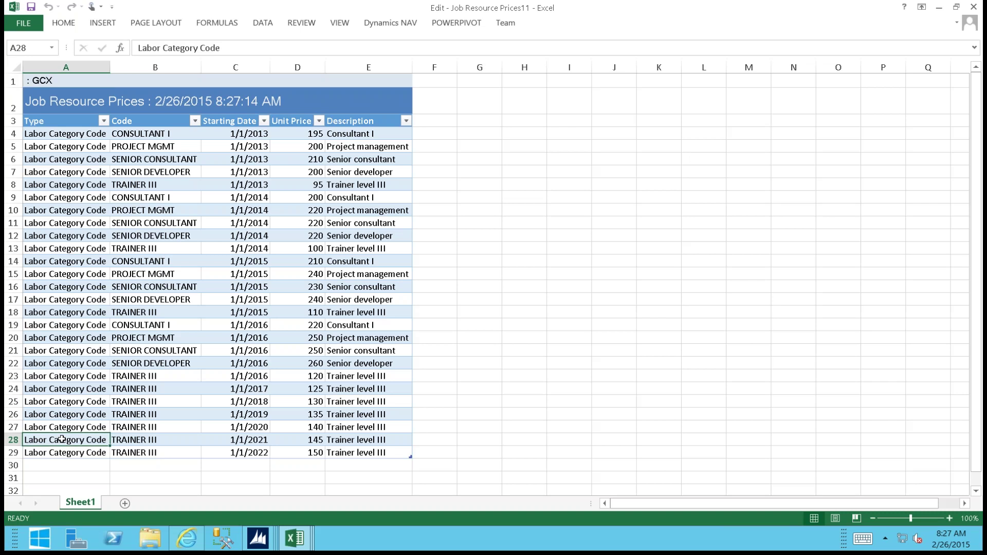
left_click_drag(61, 439, 349, 452)
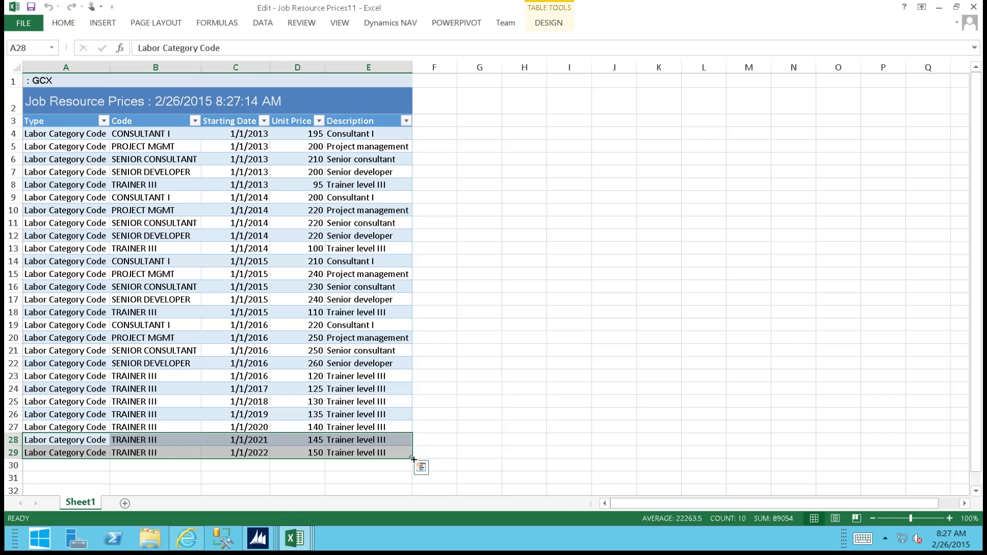
left_click_drag(413, 459, 408, 494)
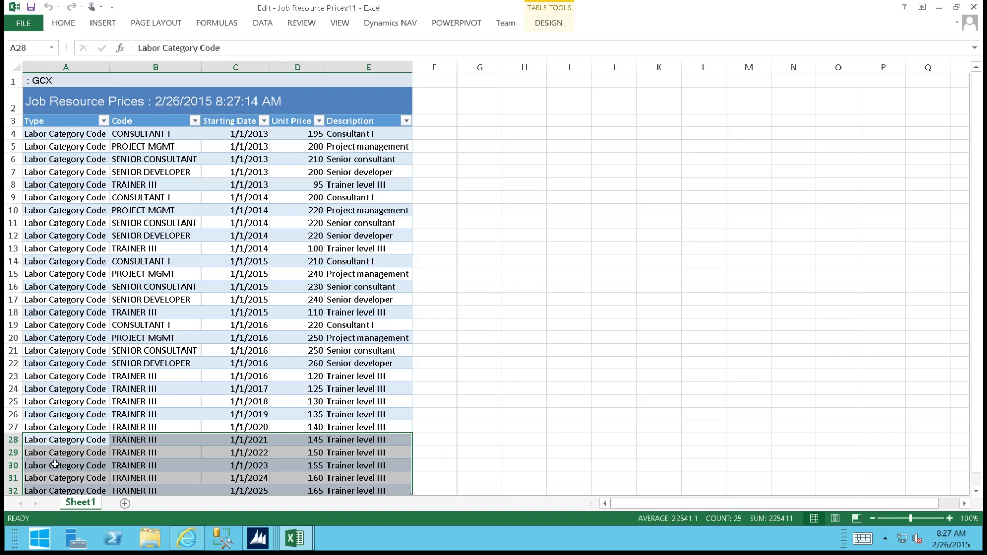
- Copy the TRAINER III rows 30 to 32 of the exported price table
left_click_drag(55, 464, 401, 490)
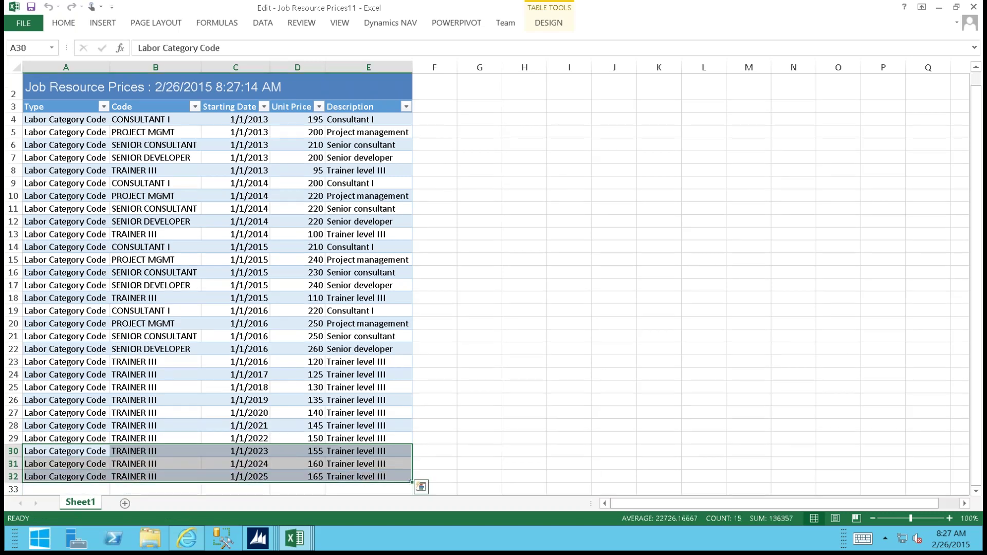
right_click(75, 455)
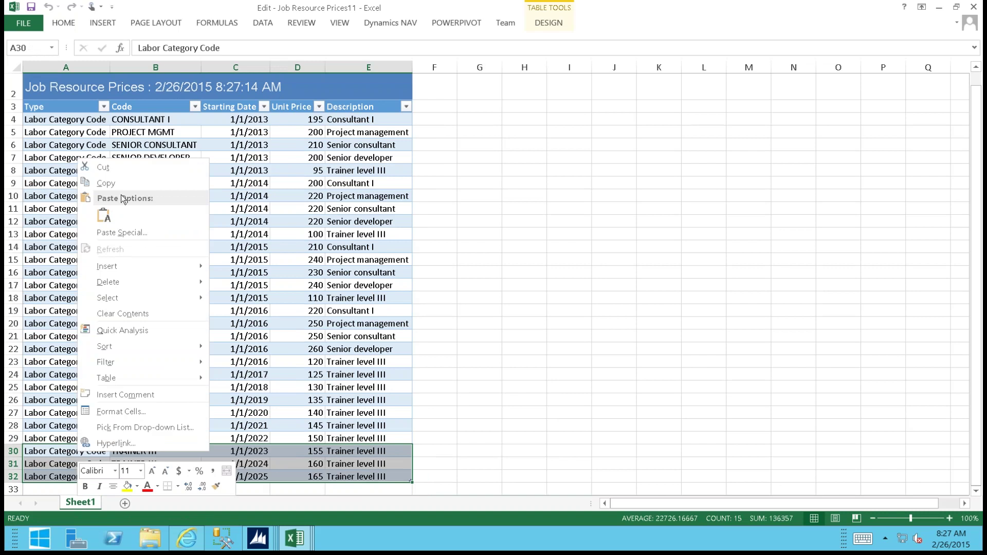
left_click(111, 183)
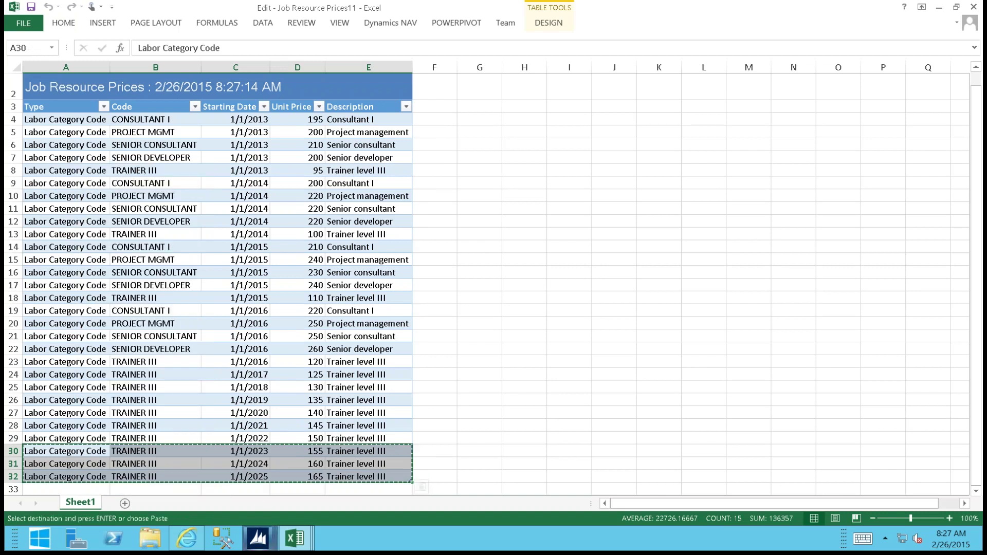
- Switch to Dynamics NAV, paste the copied rows at the end of the Job Resource Prices list, and close the list
left_click(257, 539)
left_click(509, 486)
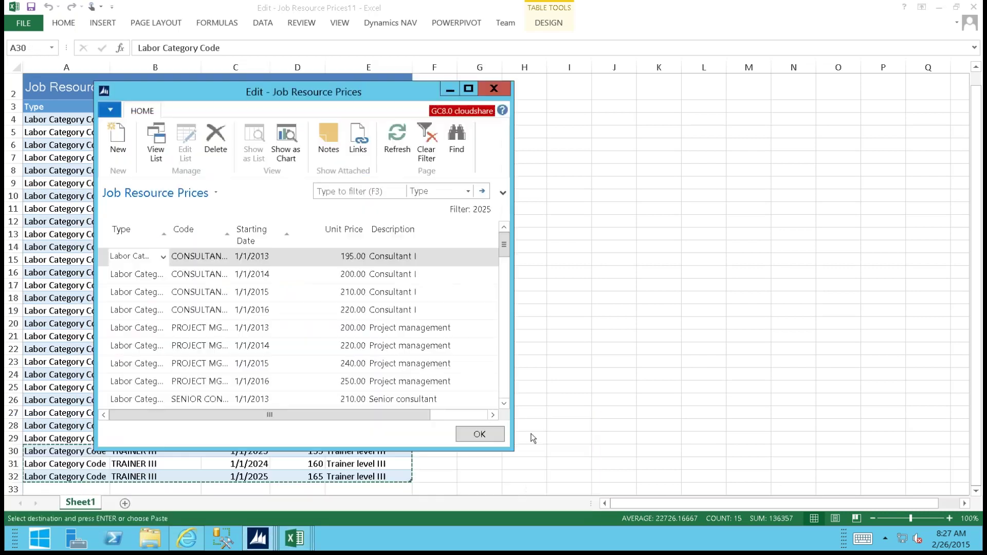
left_click(507, 390)
left_click(507, 389)
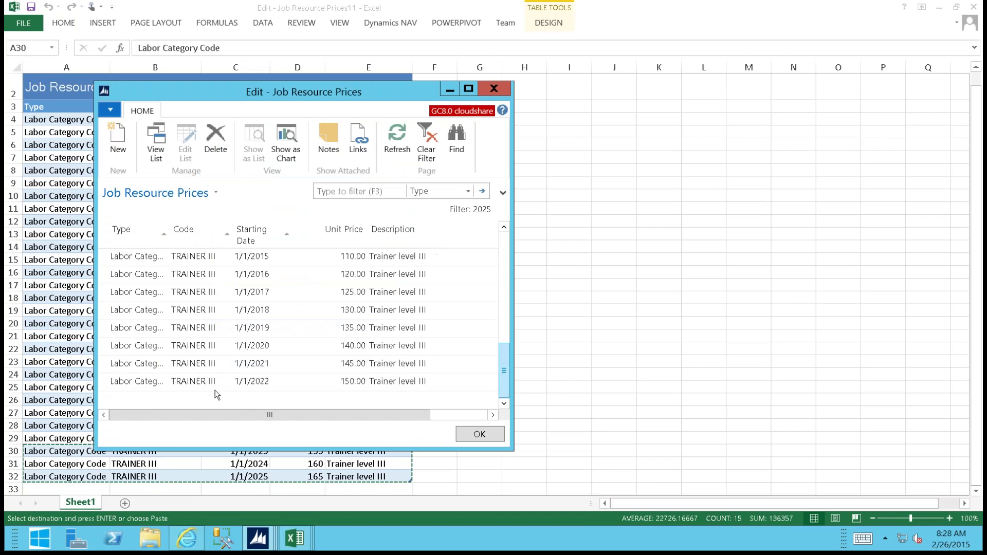
left_click(107, 401)
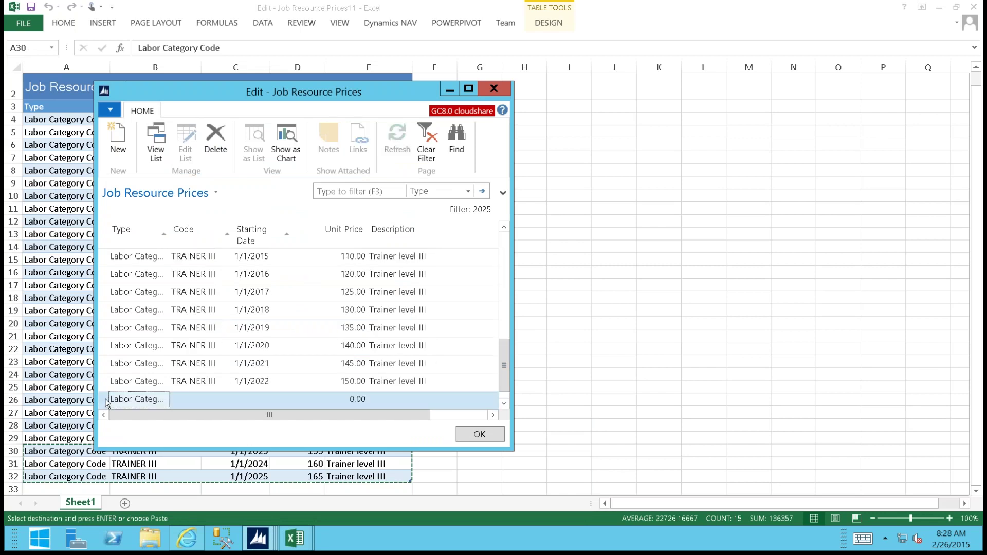
right_click(106, 404)
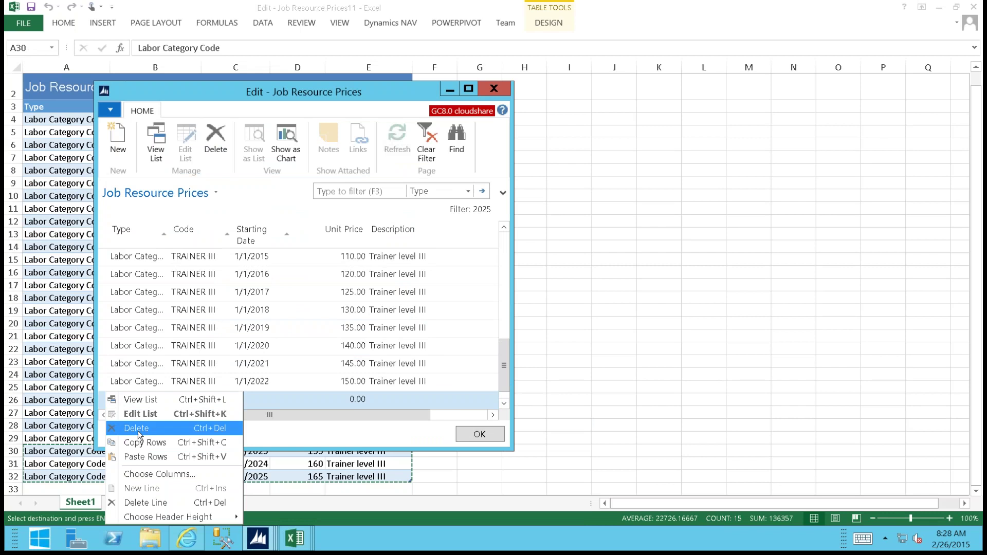
left_click(139, 457)
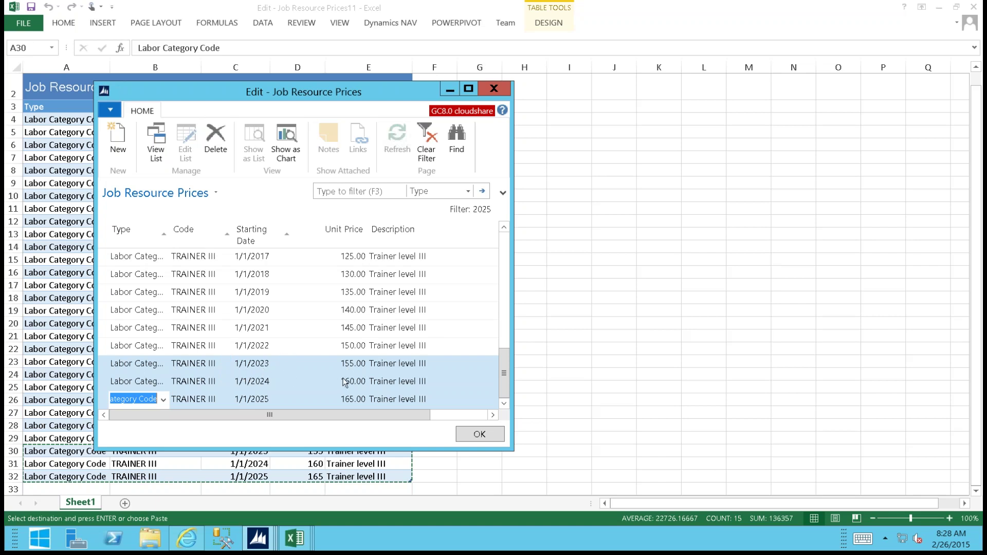
left_click(479, 434)
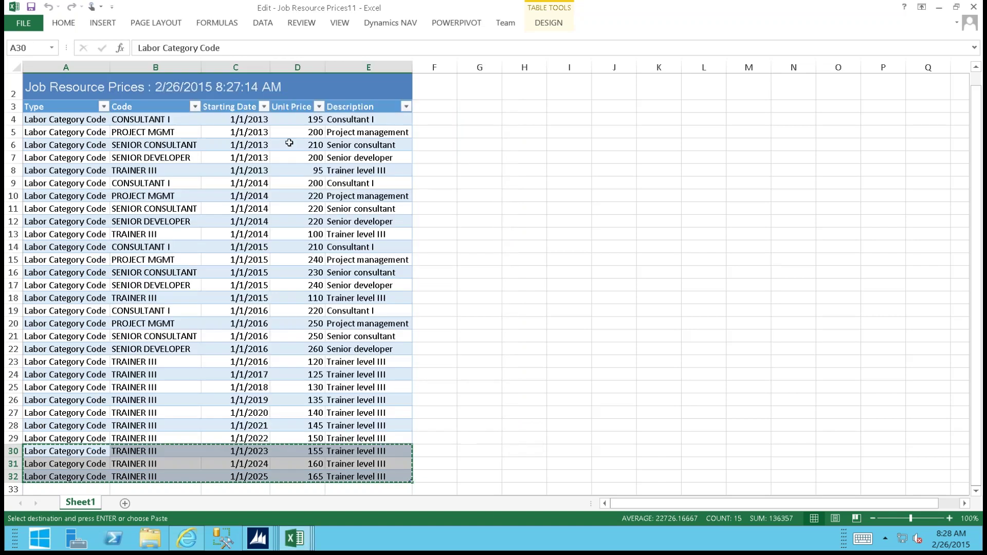
- Refresh the Excel price table from Dynamics NAV and close the workbook without saving
left_click(389, 24)
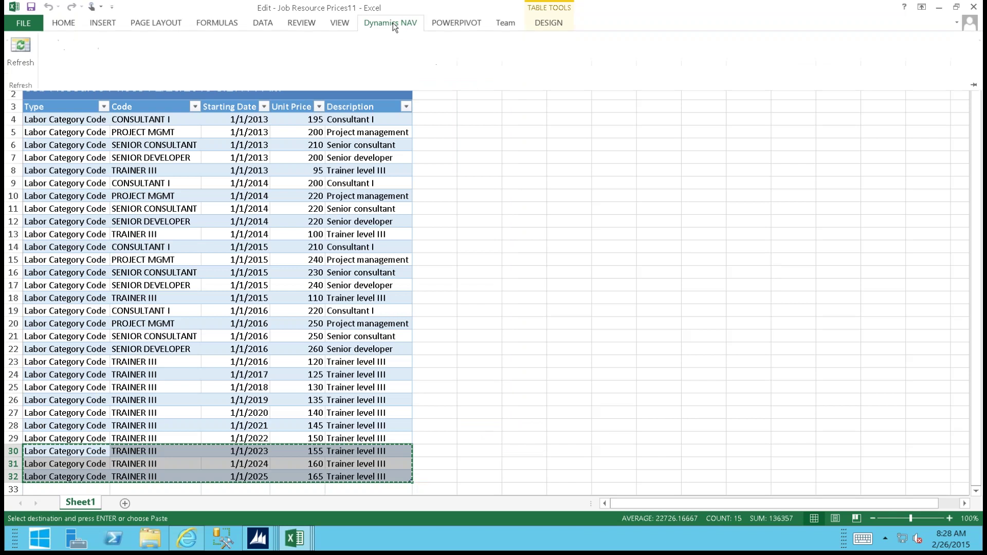
left_click(20, 52)
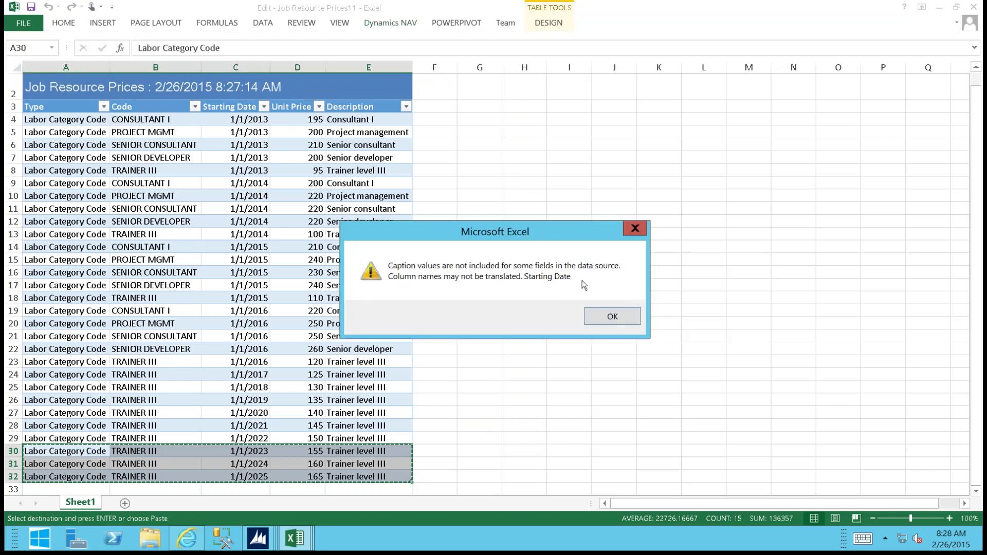
left_click(614, 315)
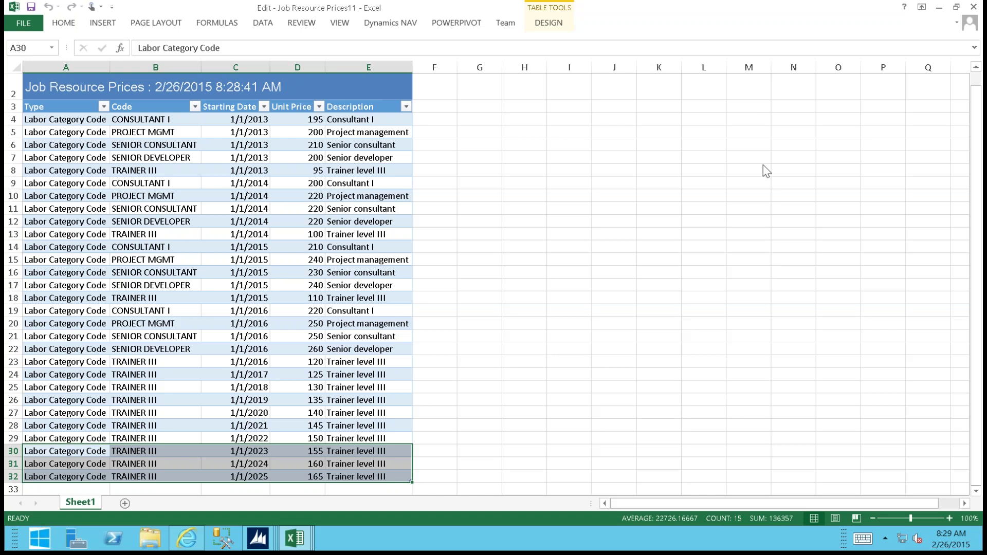
left_click(973, 6)
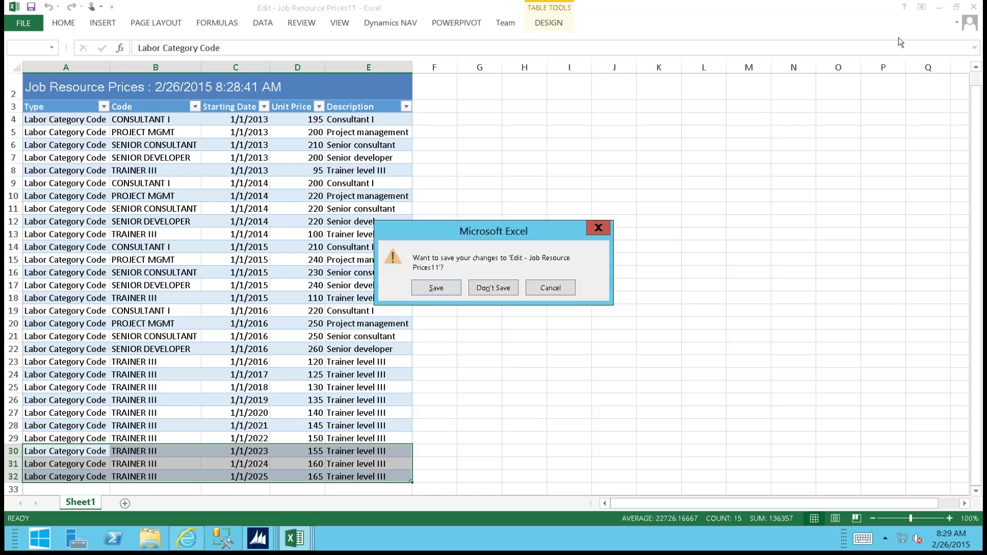
left_click(491, 287)
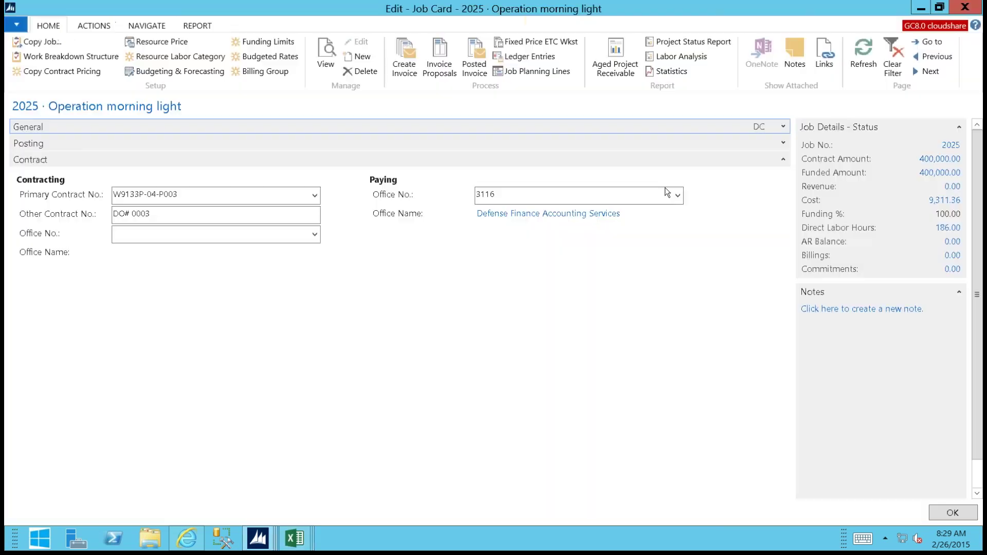
- Expand the General section of the job card, review the FastTab arrangement options in the page customization, and cancel without changes
left_click(782, 126)
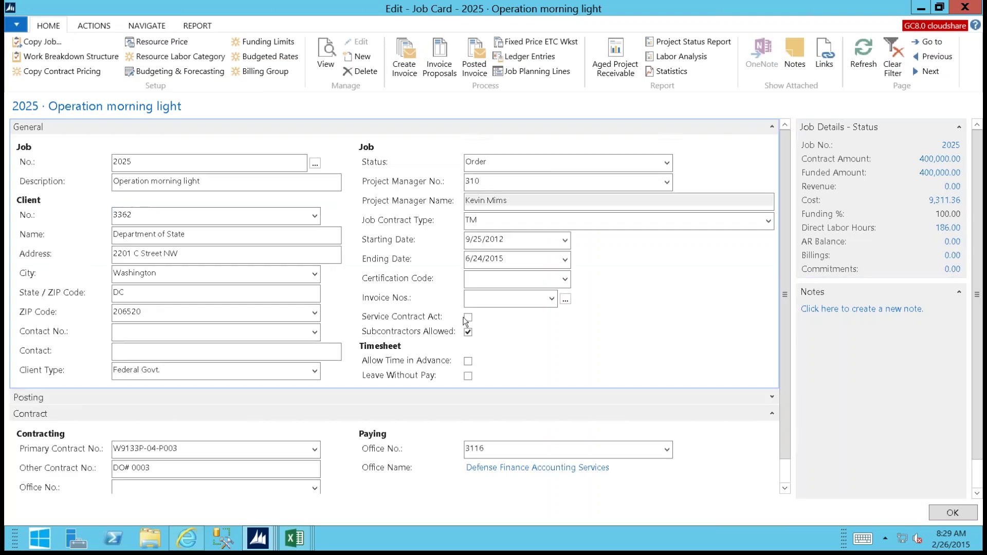
left_click(16, 26)
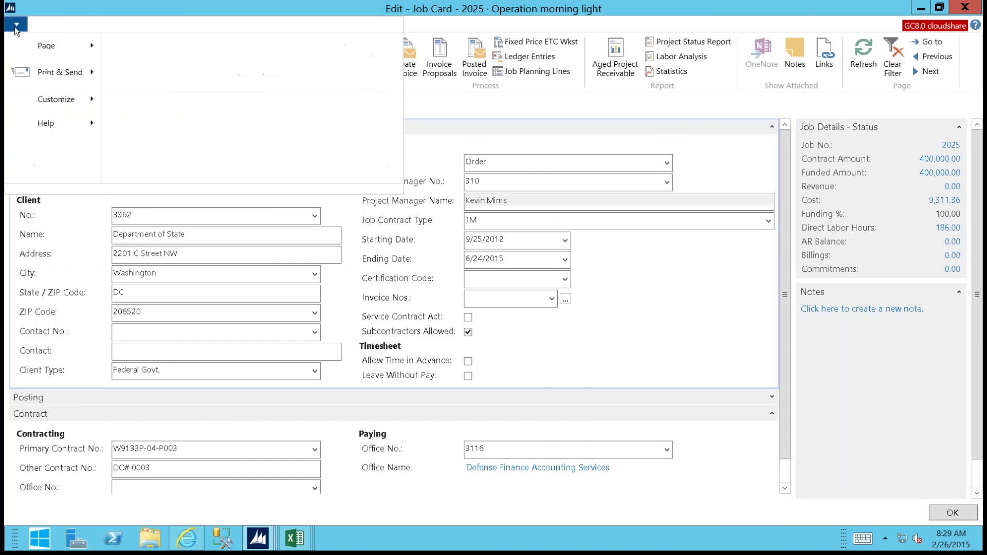
mouse_move(56, 99)
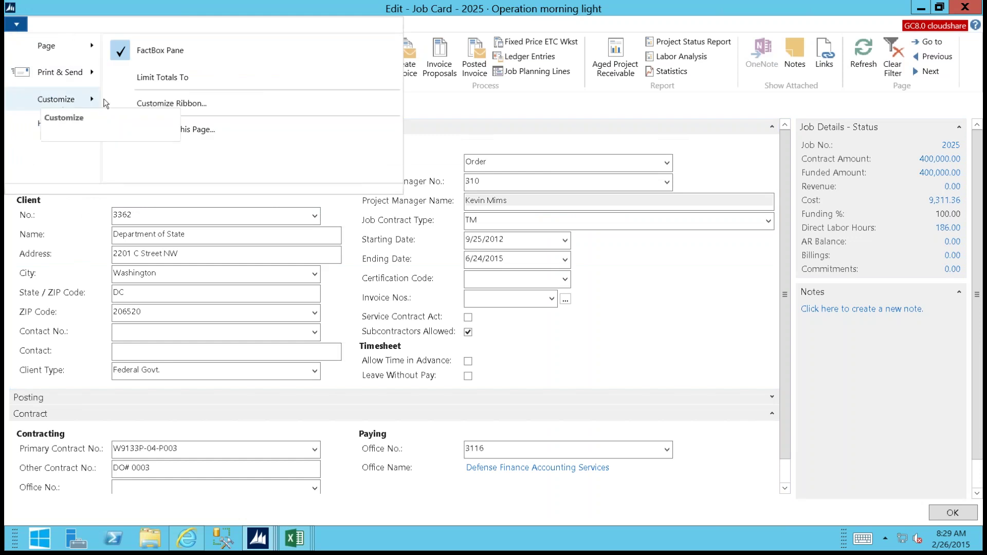
left_click(150, 132)
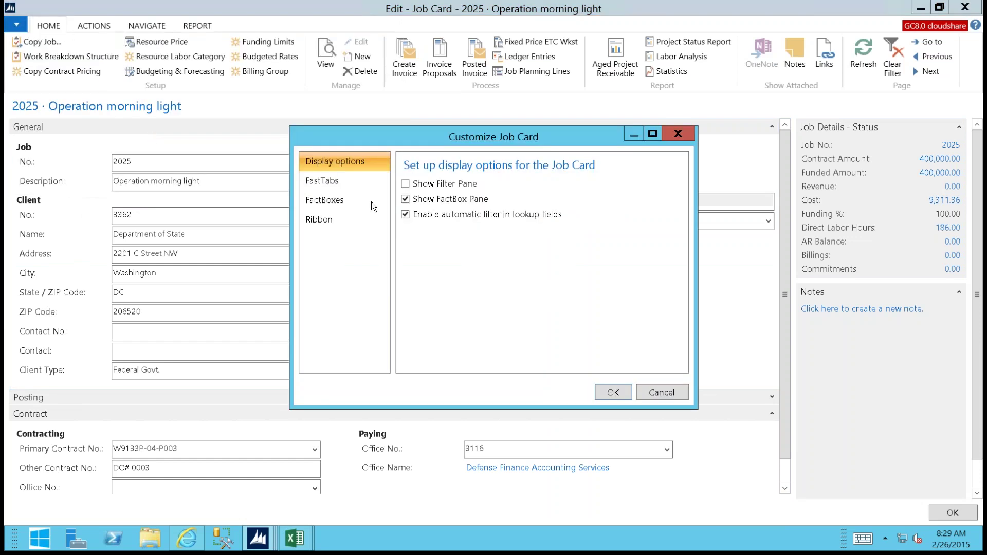
left_click(343, 185)
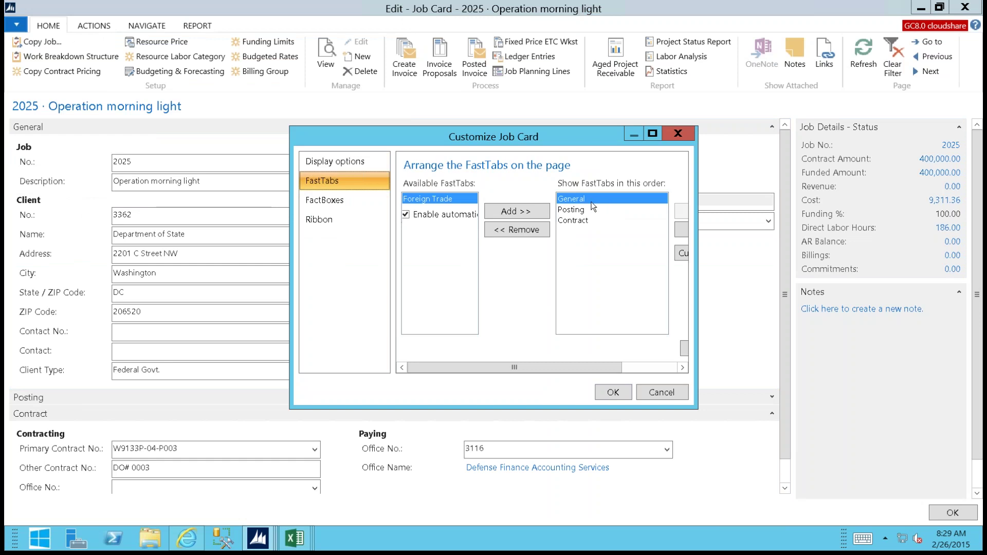
left_click_drag(549, 362, 604, 360)
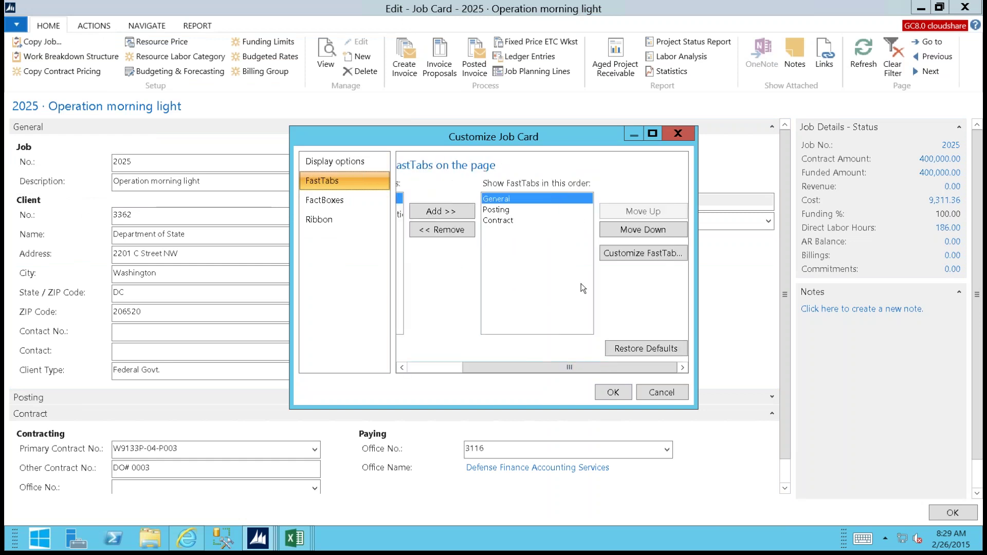
left_click(662, 392)
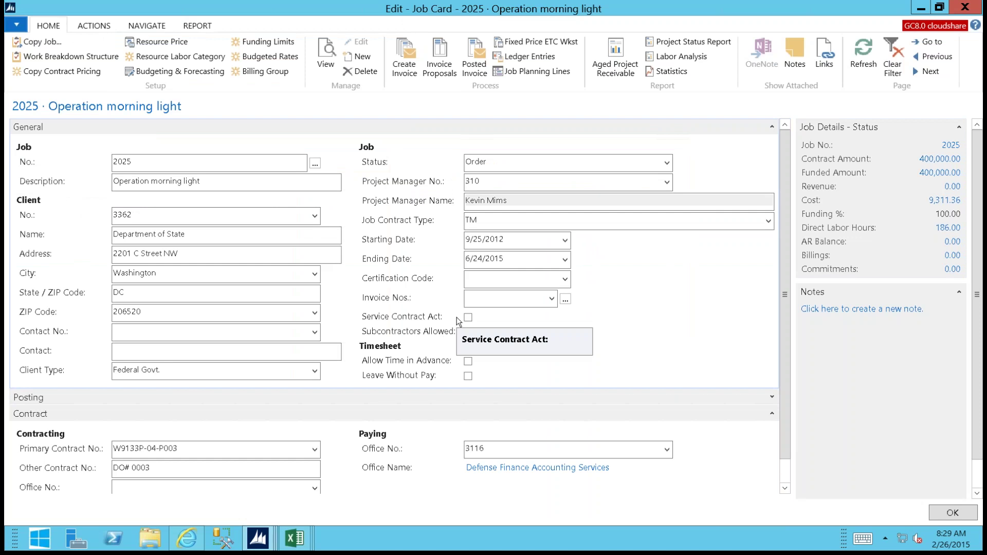
left_click(468, 333)
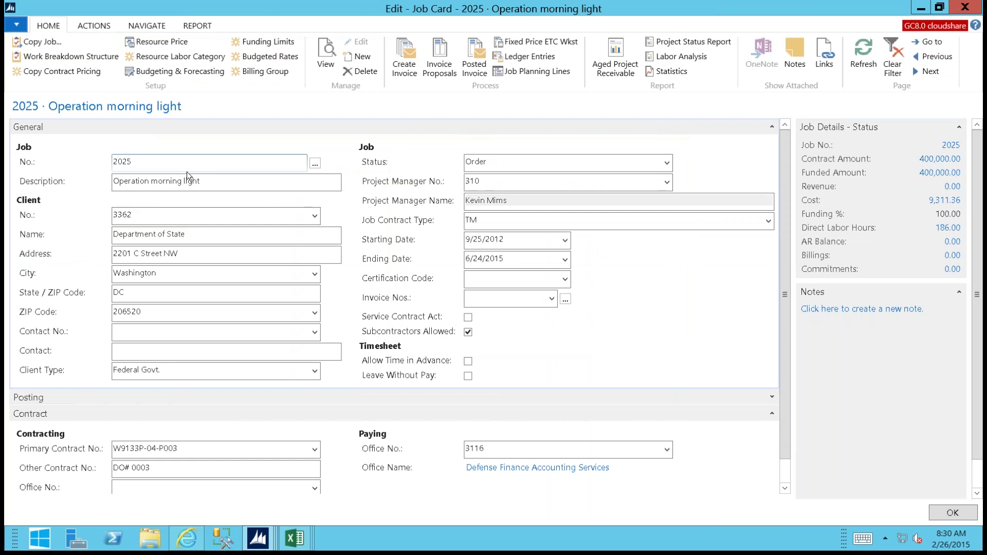
- Open the Job Resource Prices and Resource Labor Category Default lists for job 2025 and bring the prices list back to the front
left_click(149, 46)
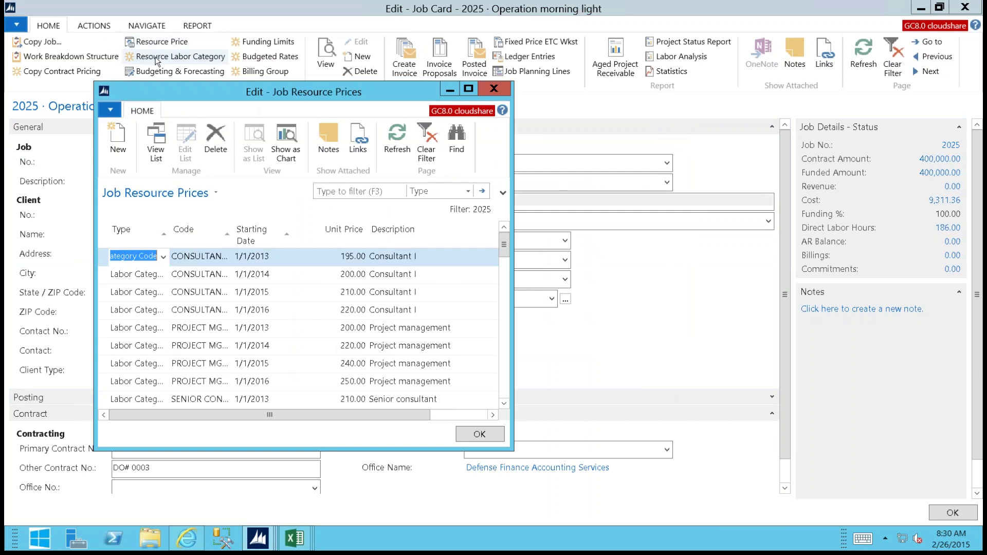
left_click(157, 56)
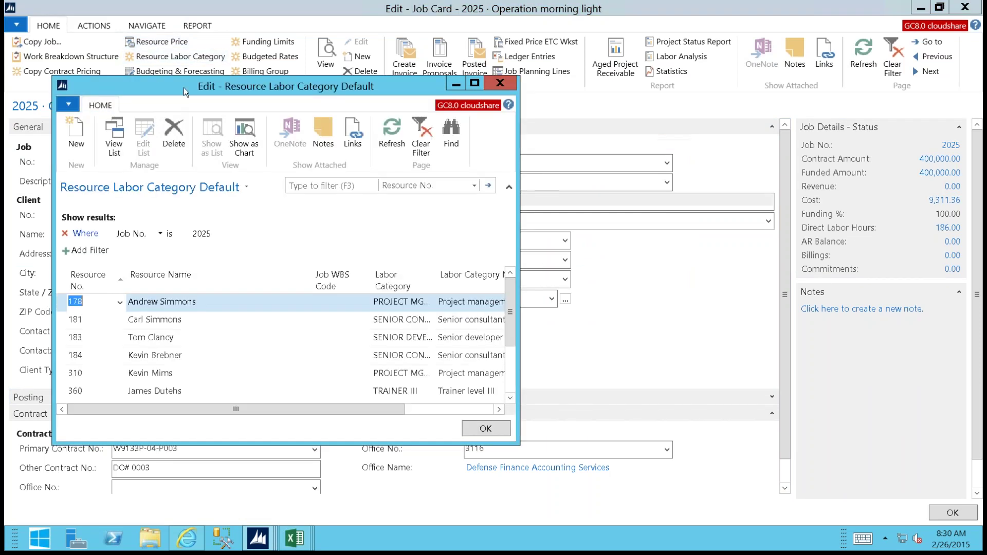
left_click_drag(185, 93, 560, 80)
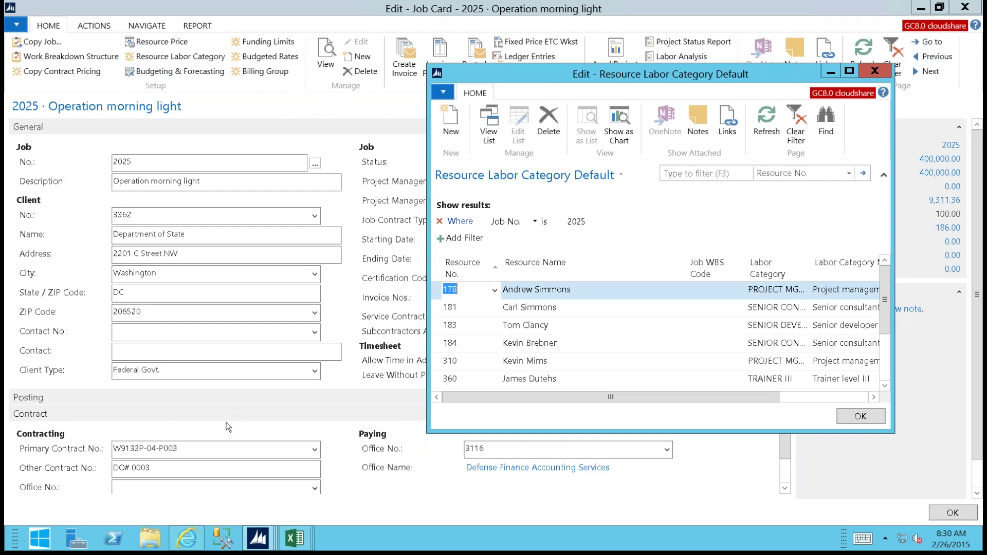
mouse_move(259, 538)
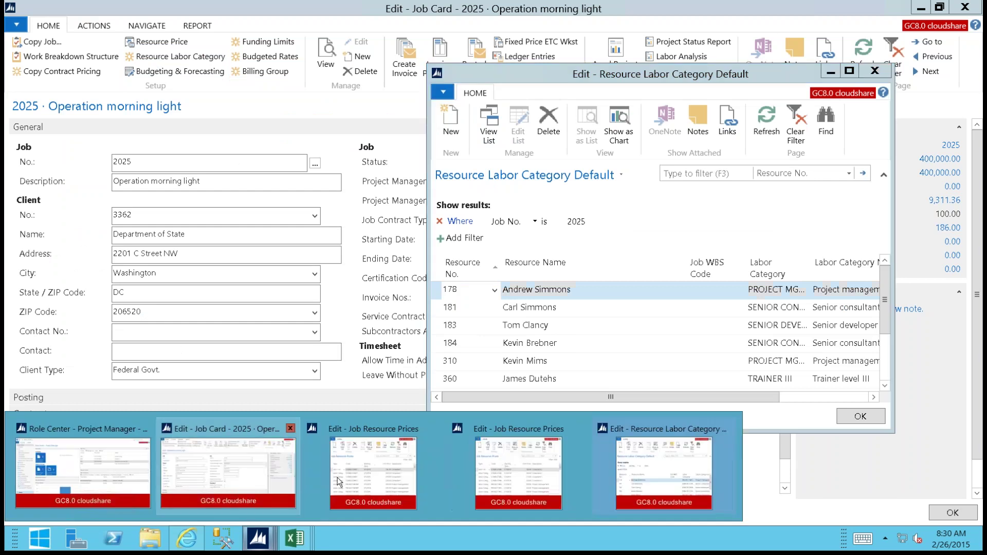
left_click(522, 475)
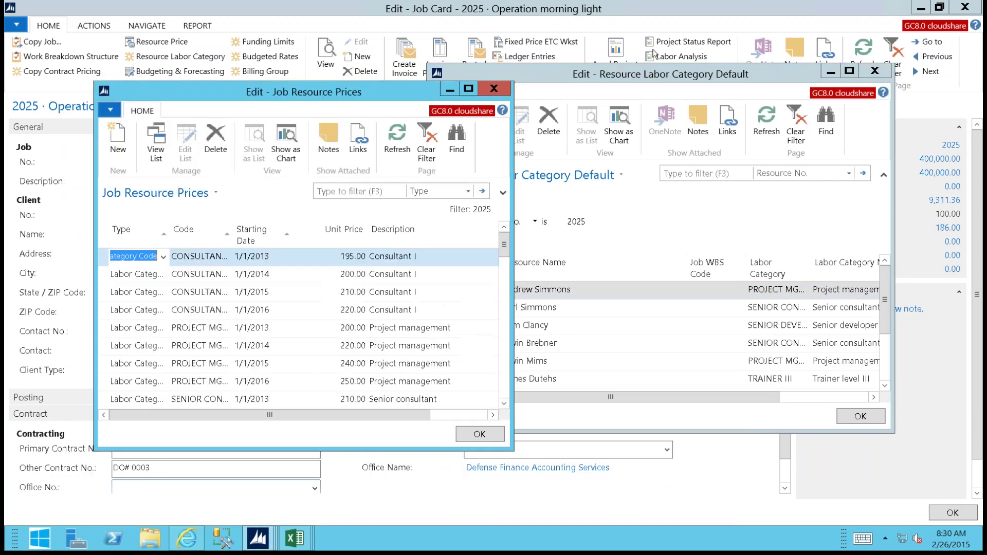
- Place the two lists side by side, and narrow the Resource Name column and widen the Labor Category column in the labor category list
left_click_drag(349, 96, 303, 84)
left_click_drag(577, 73, 599, 73)
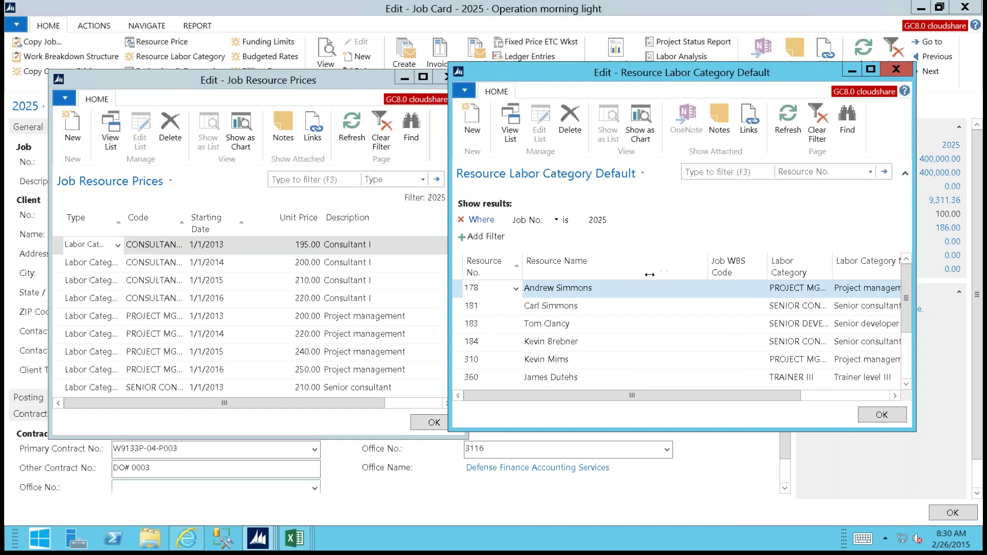
left_click_drag(649, 275, 650, 275)
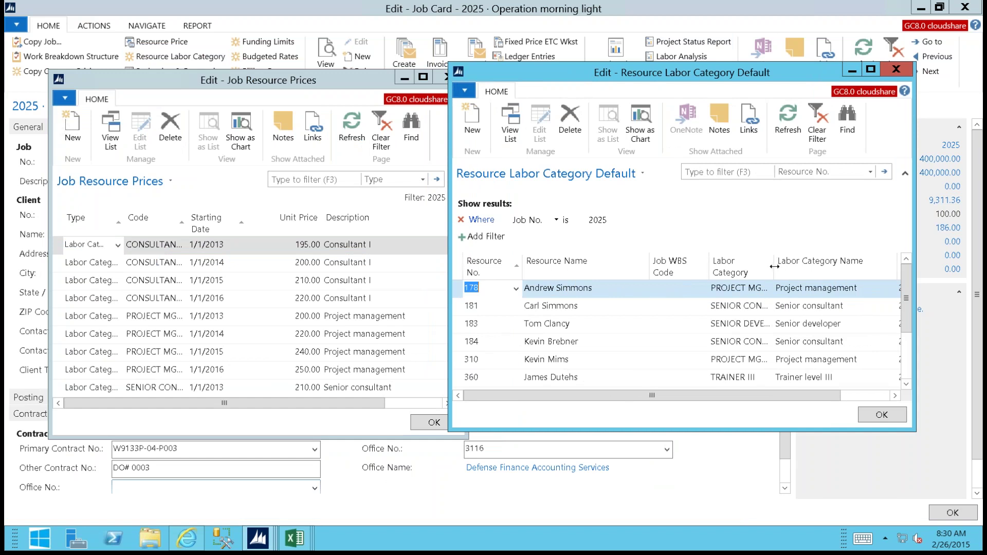
left_click_drag(775, 267, 818, 265)
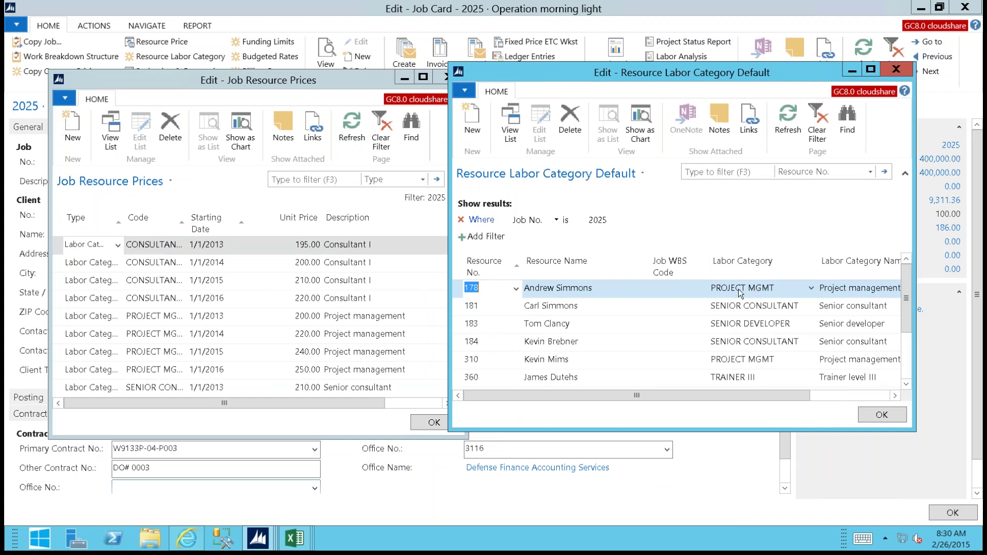
- Filter both the Job Resource Prices list and the Resource Labor Category Default list to the code PROJECT MGMT
right_click(139, 322)
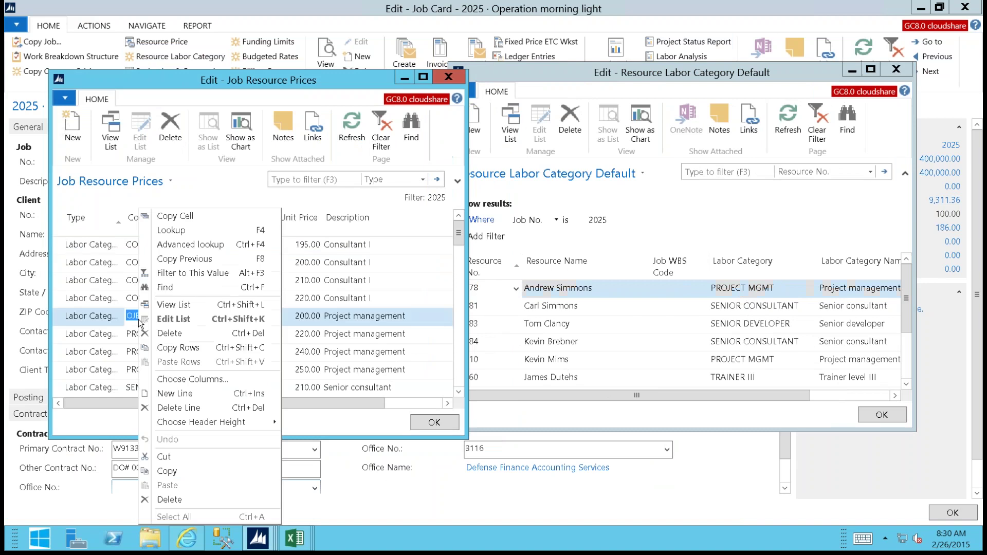
left_click(176, 276)
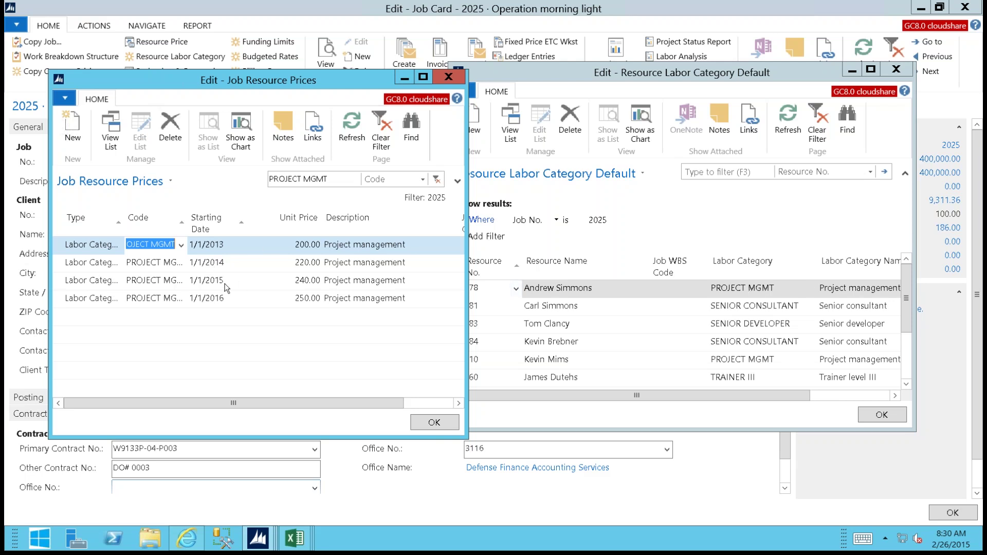
right_click(710, 289)
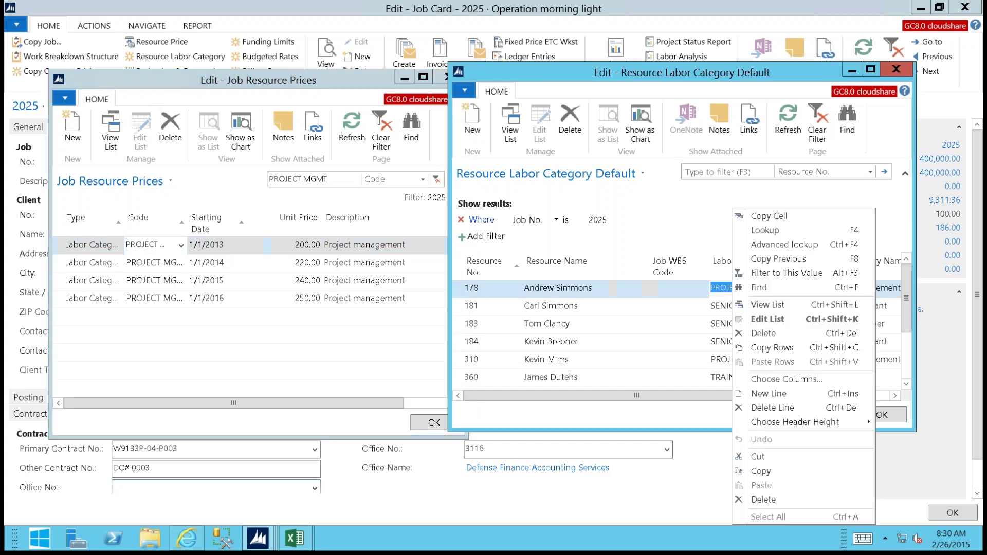
left_click(757, 274)
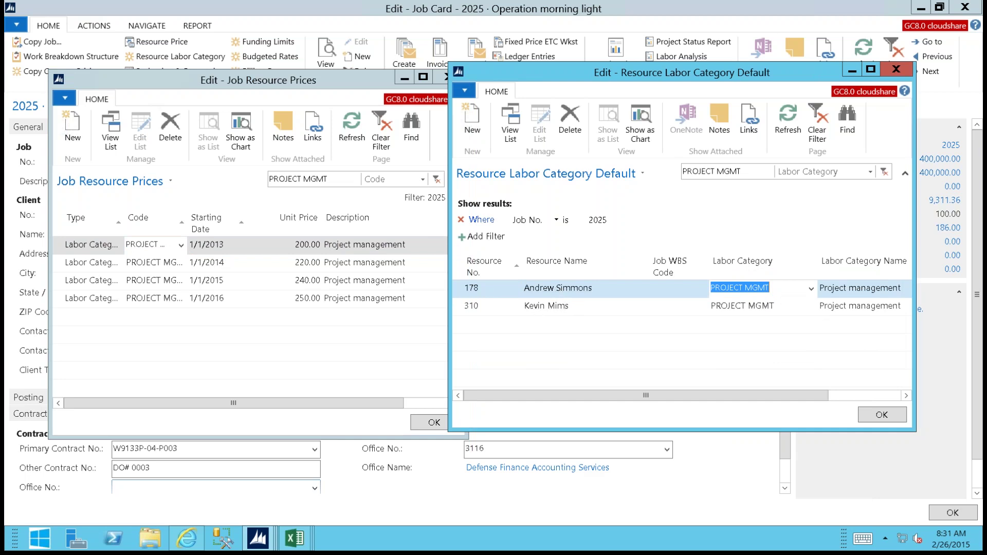
- Close the labor category list and both open Job Resource Prices lists, returning to the Role Center
left_click(897, 70)
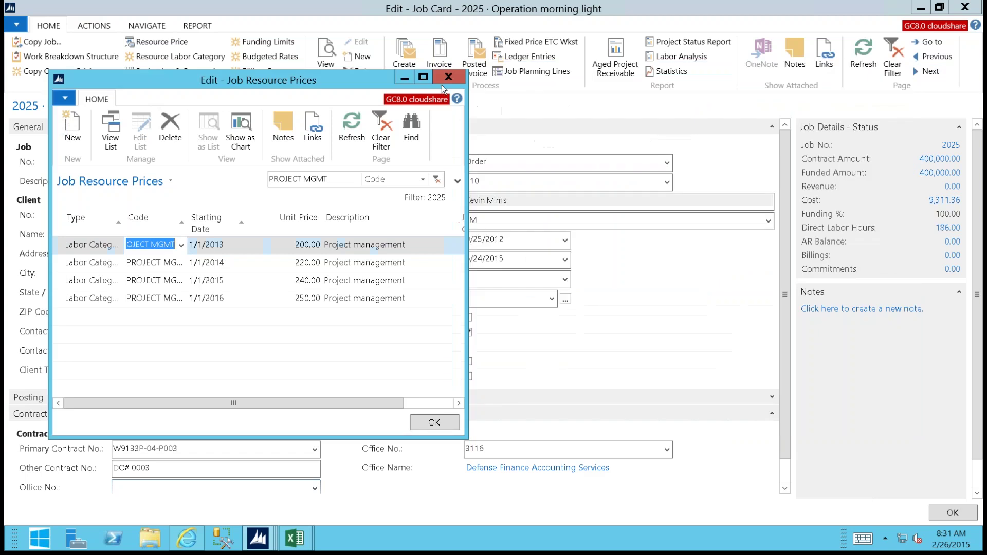
left_click(445, 82)
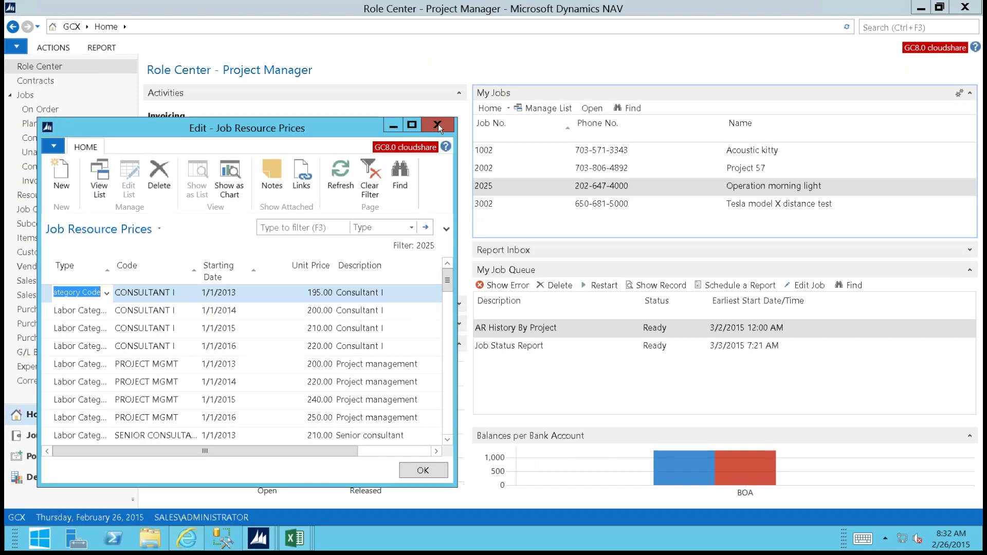
left_click(438, 125)
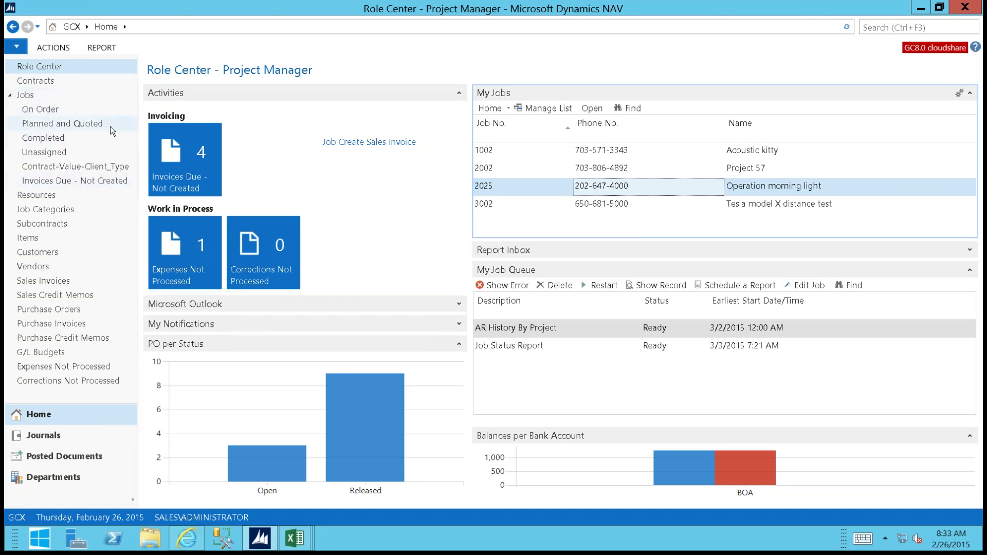
- Open the Jobs list with its ribbon expanded and filter it to jobs with contract type TM
left_click(39, 97)
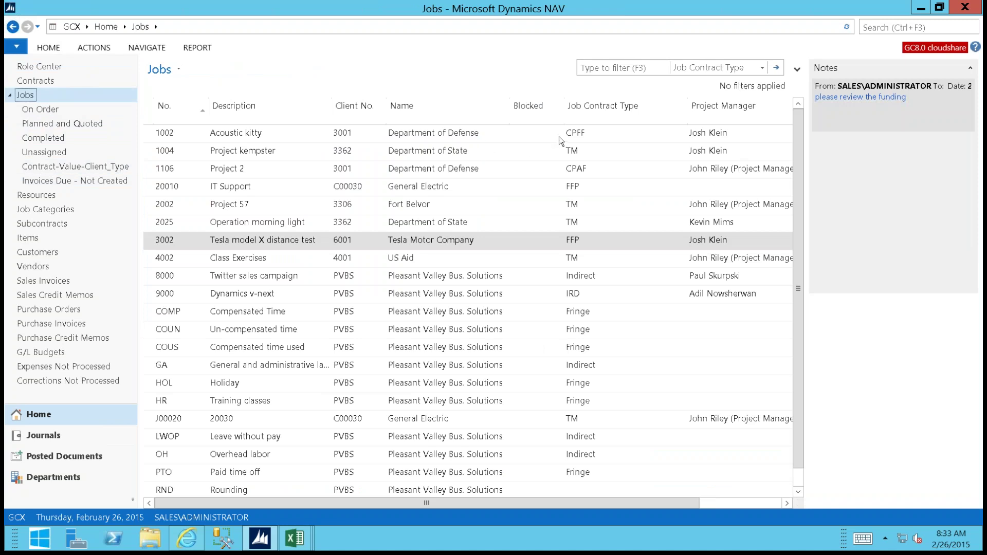
right_click(402, 50)
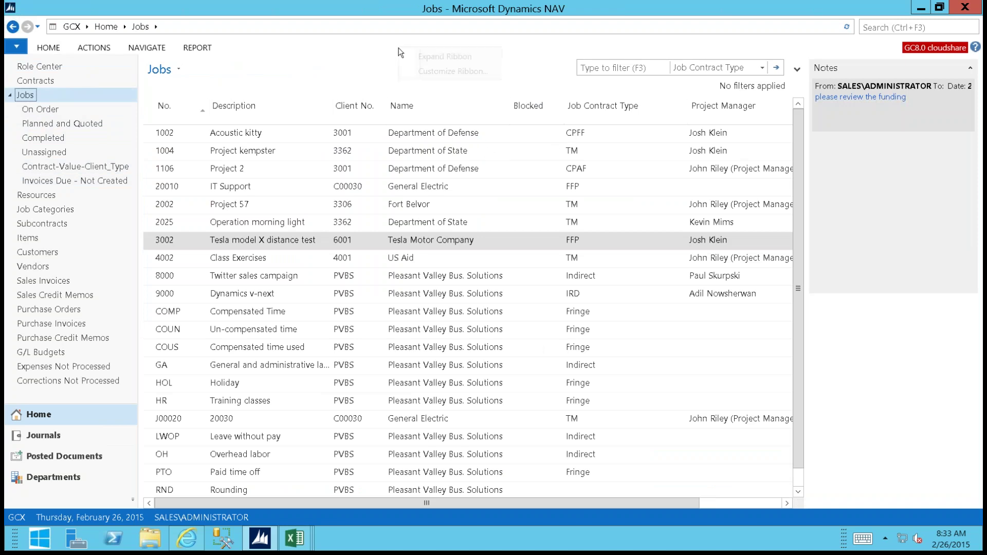
left_click(412, 57)
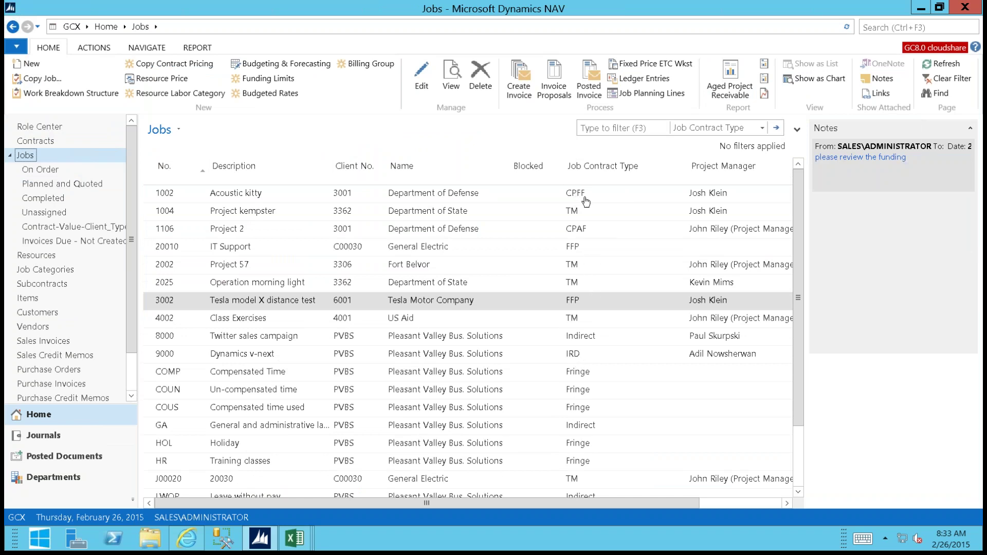
right_click(572, 266)
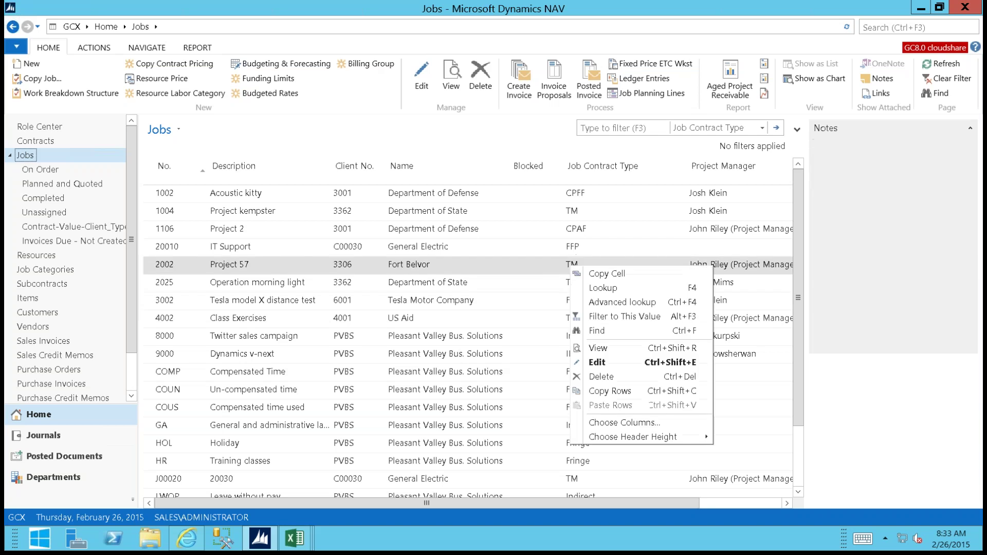
left_click(590, 320)
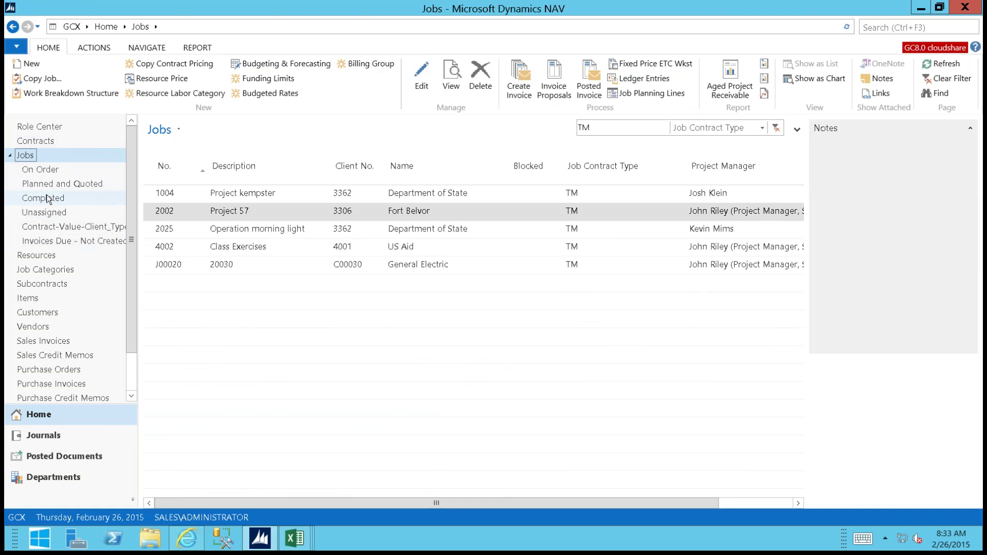
- Open the Contract-Value-Client_Type chart view of the jobs, rotate the 3D chart to compare contract amounts, and return to the Jobs list
left_click(46, 232)
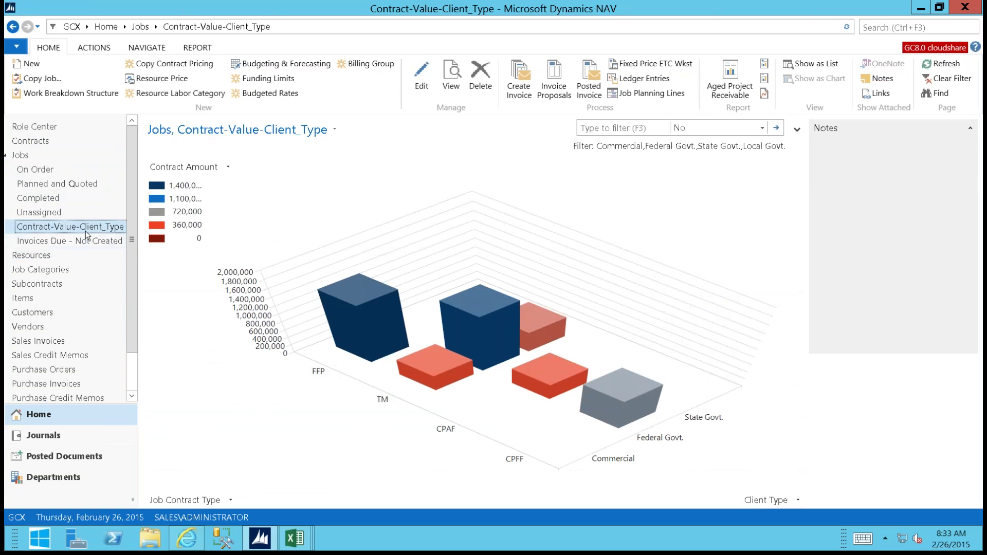
left_click_drag(297, 394, 627, 464)
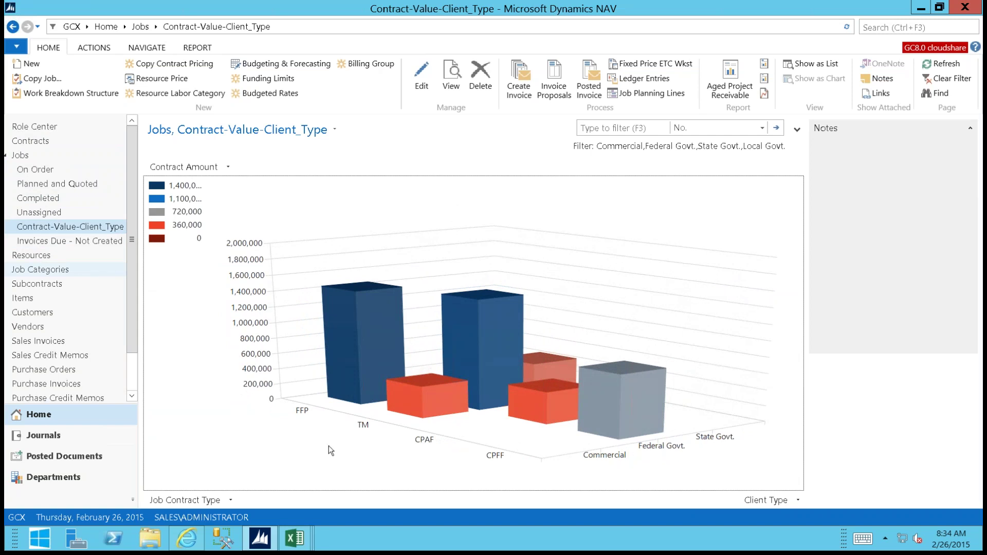
left_click_drag(204, 431, 252, 434)
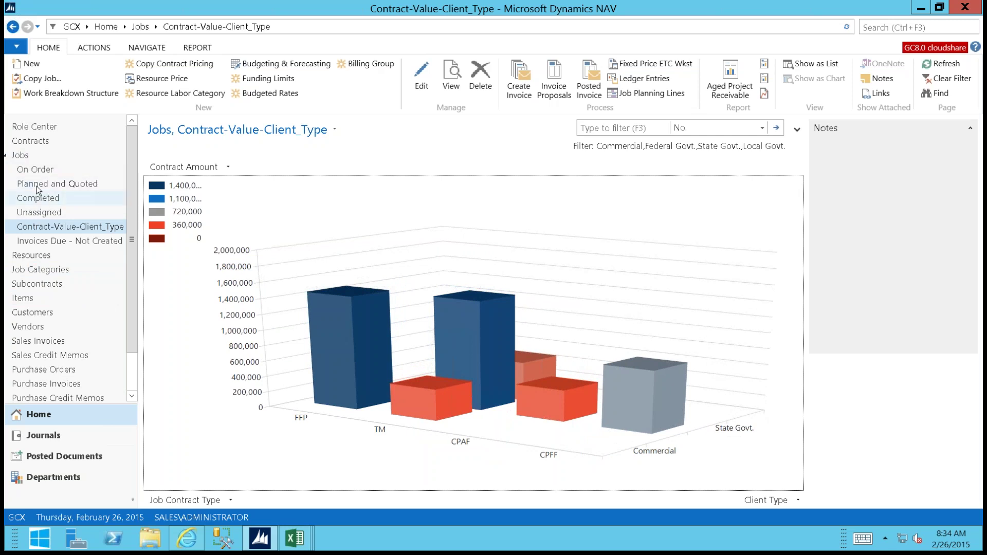
left_click(16, 161)
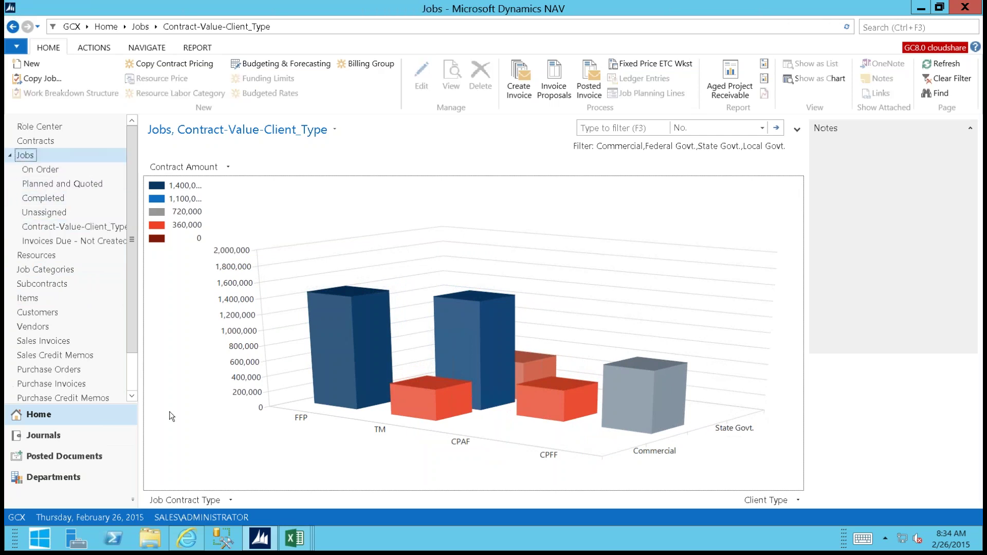
- Switch to the web Timesheet in Internet Explorer and examine the daily hours and status of the Jan 05 to Jan 11, 2015 timesheet
left_click(186, 548)
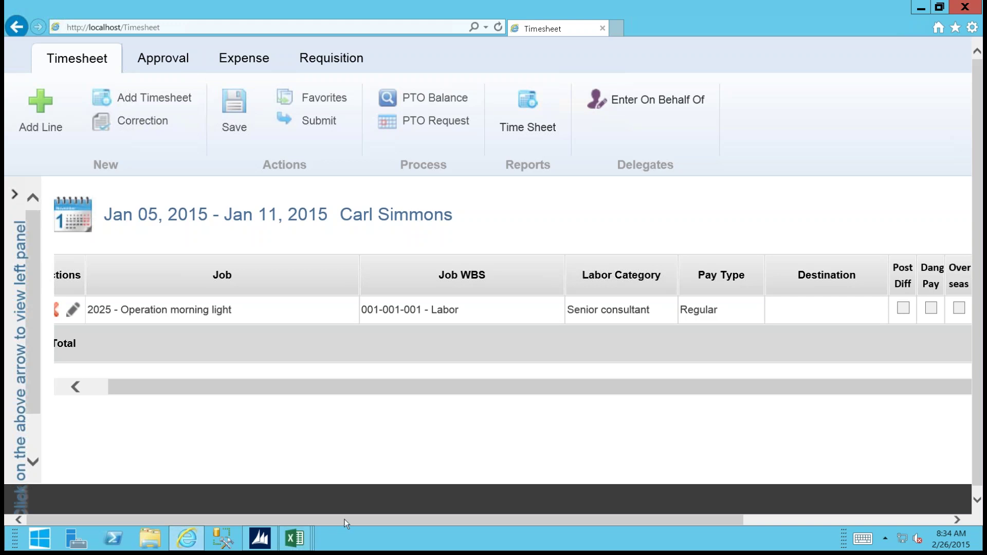
left_click_drag(344, 519, 619, 505)
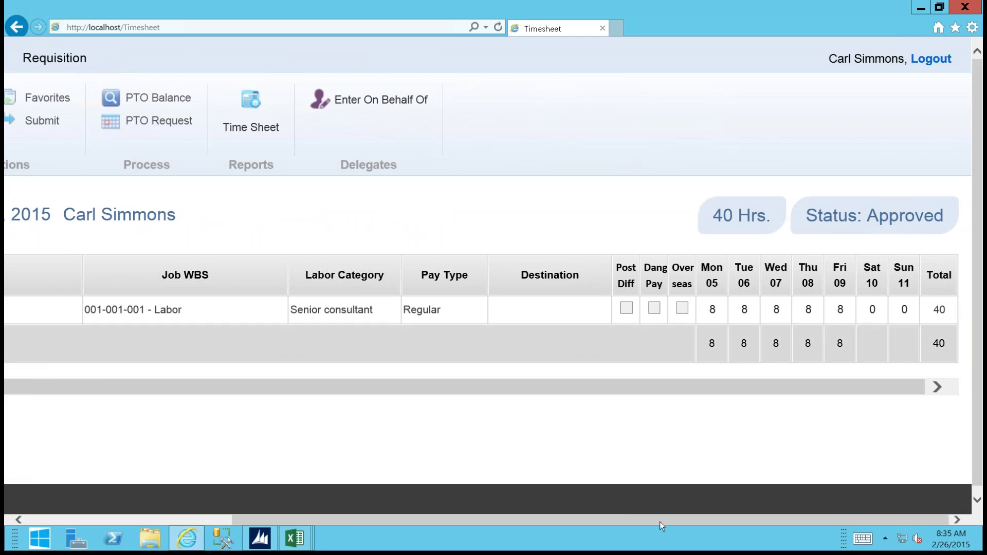
left_click_drag(660, 521, 405, 520)
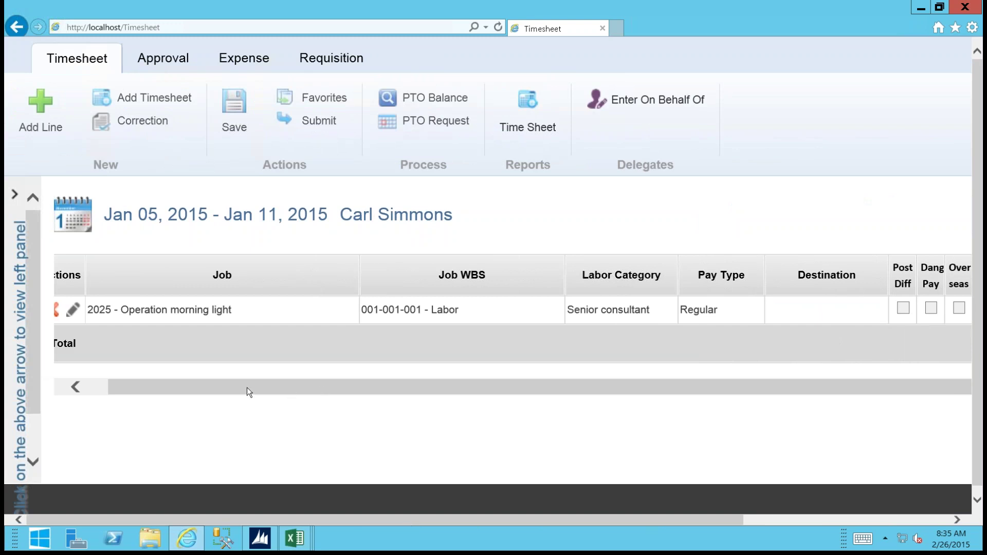
- Add job 2002 - Project 57 with WBS 001-001-01 - Phase one test - labor to the favorite timesheet lines list
left_click_drag(247, 387, 226, 387)
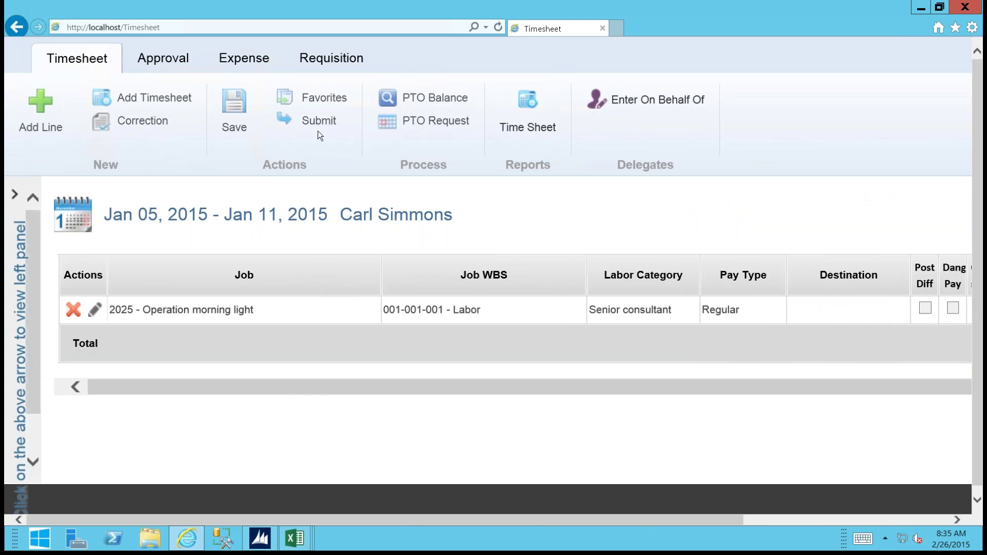
left_click(320, 103)
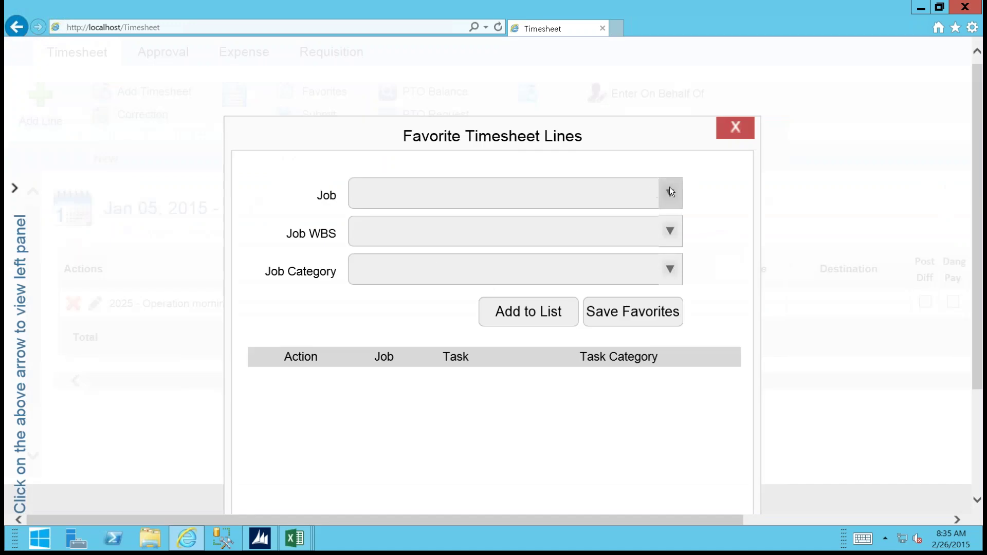
left_click(670, 193)
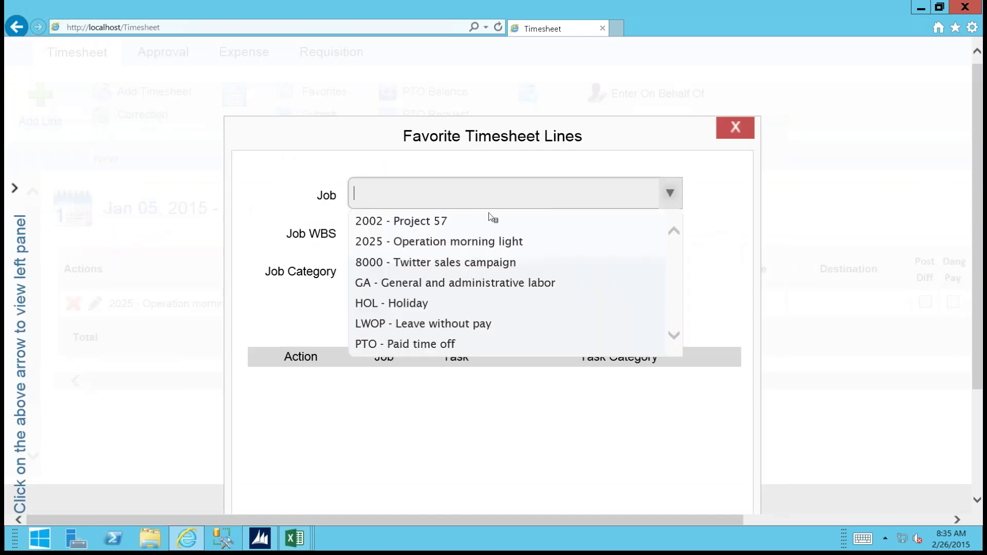
left_click(608, 226)
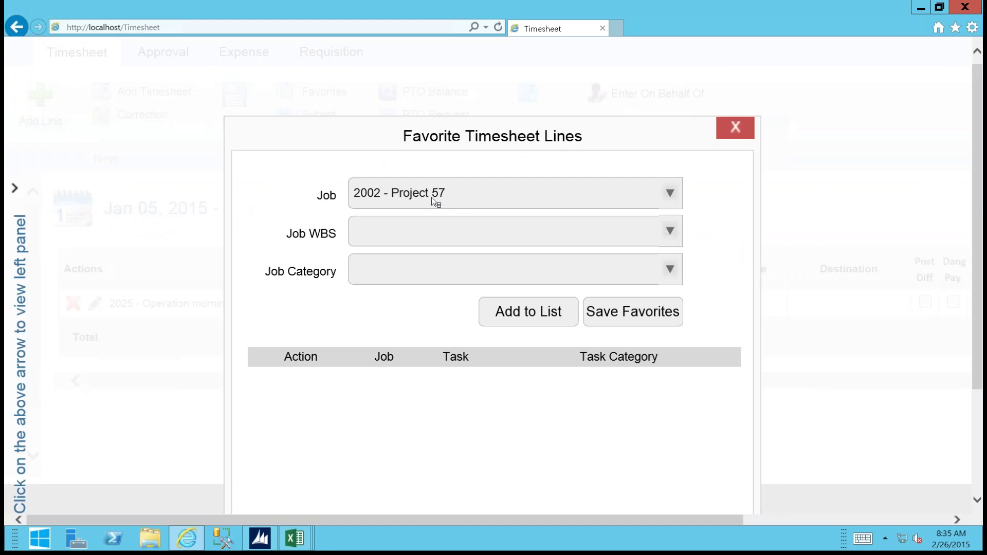
left_click(668, 231)
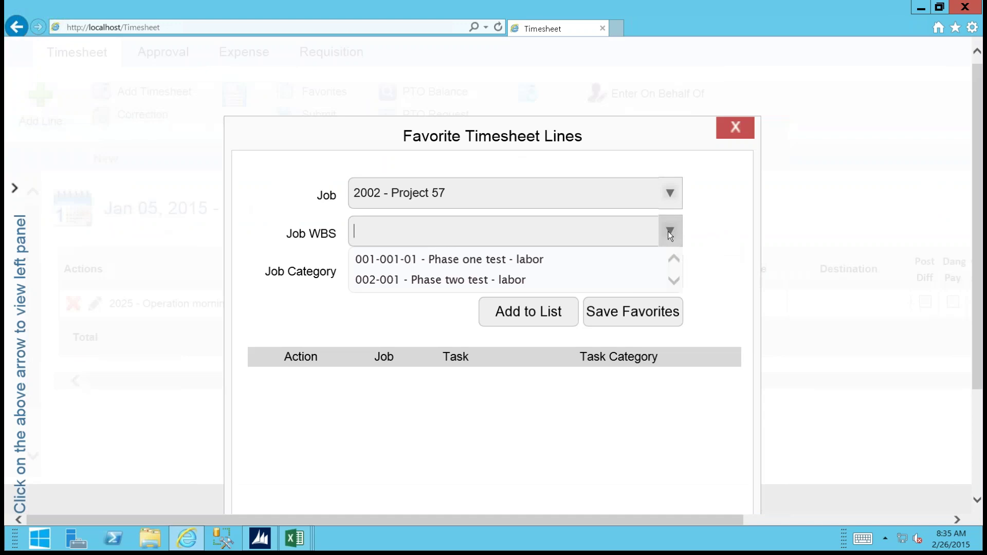
left_click(481, 260)
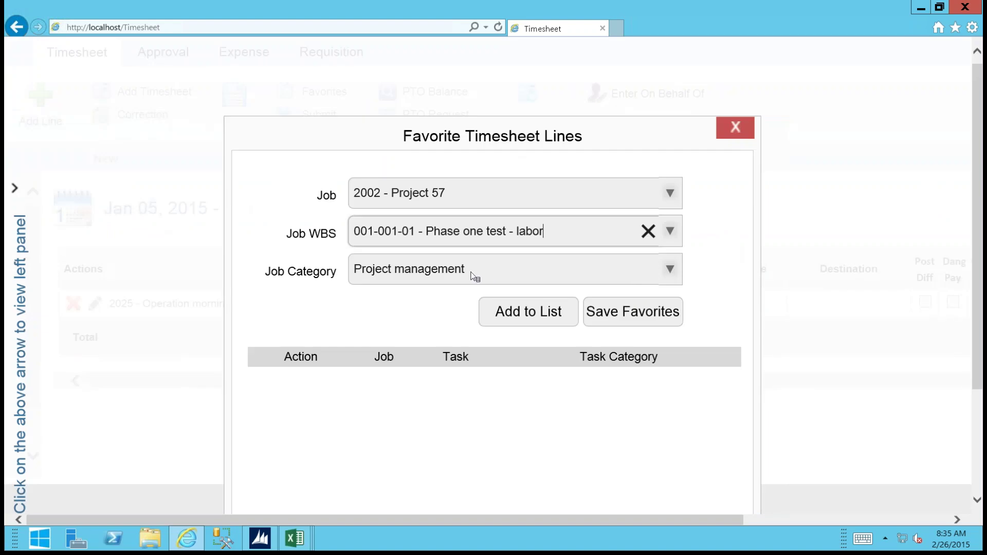
left_click(511, 311)
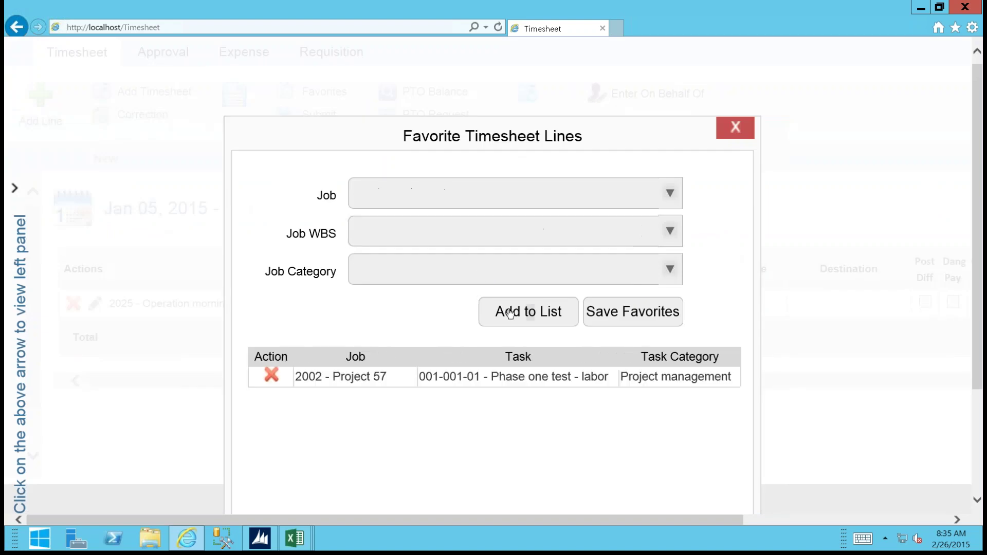
- Add job 2025 - Operation morning light with WBS 001-001-001 - Labor to the favorite timesheet lines and save the favorites
left_click(668, 194)
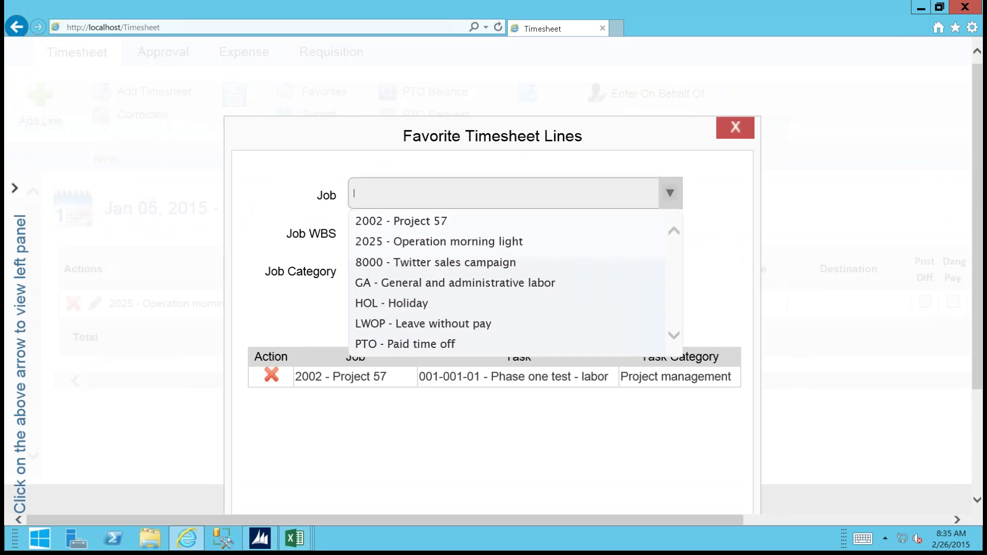
left_click(456, 244)
left_click(667, 233)
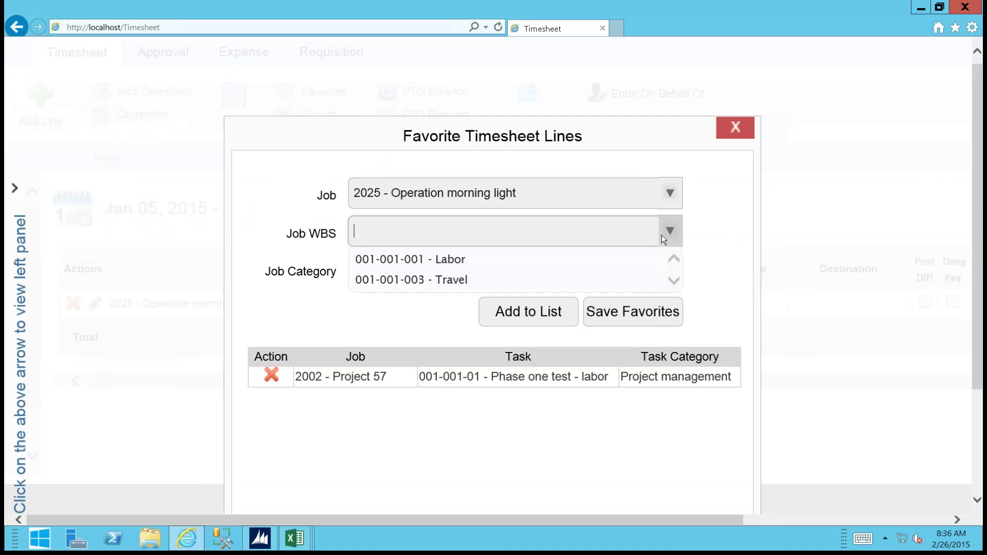
left_click(433, 259)
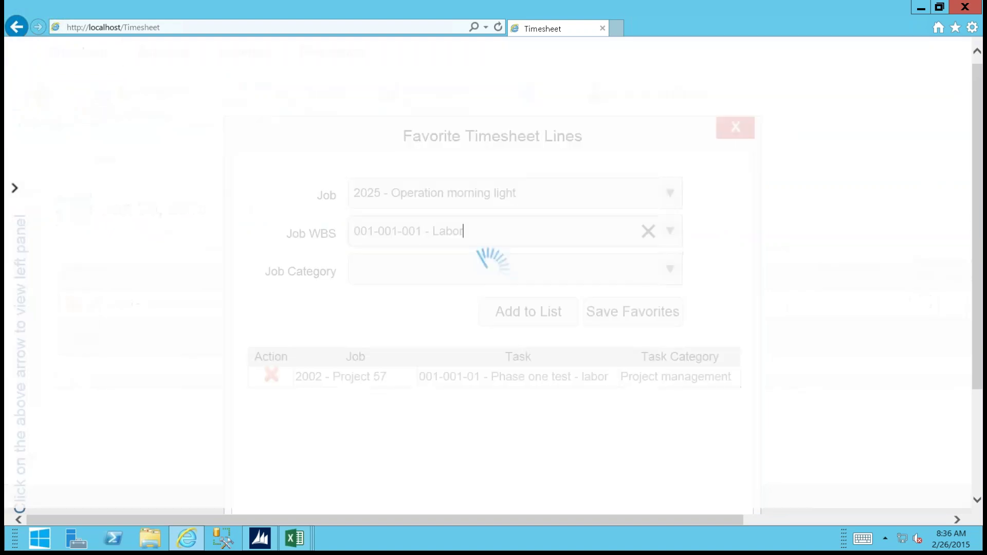
left_click(513, 315)
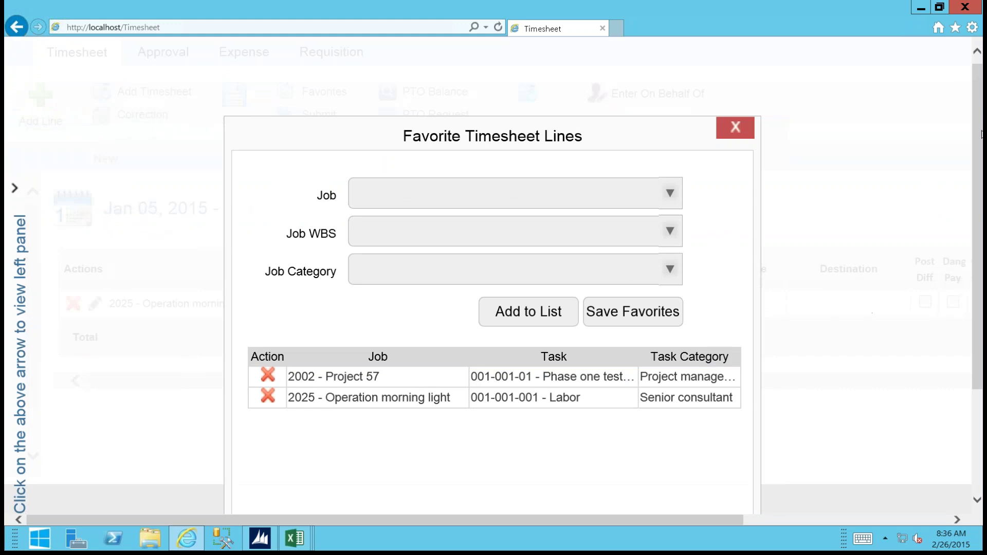
scroll(869, 398, "down", 3)
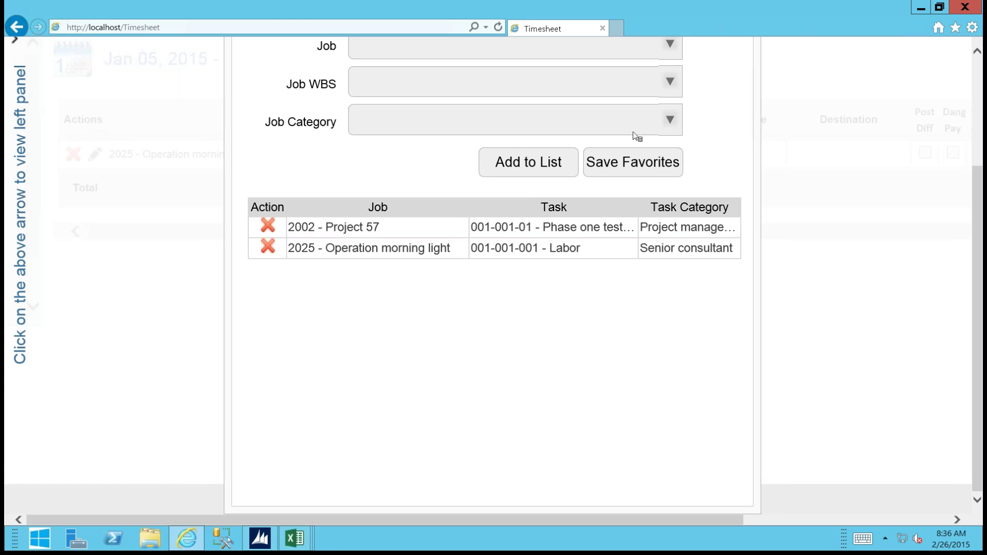
left_click(633, 162)
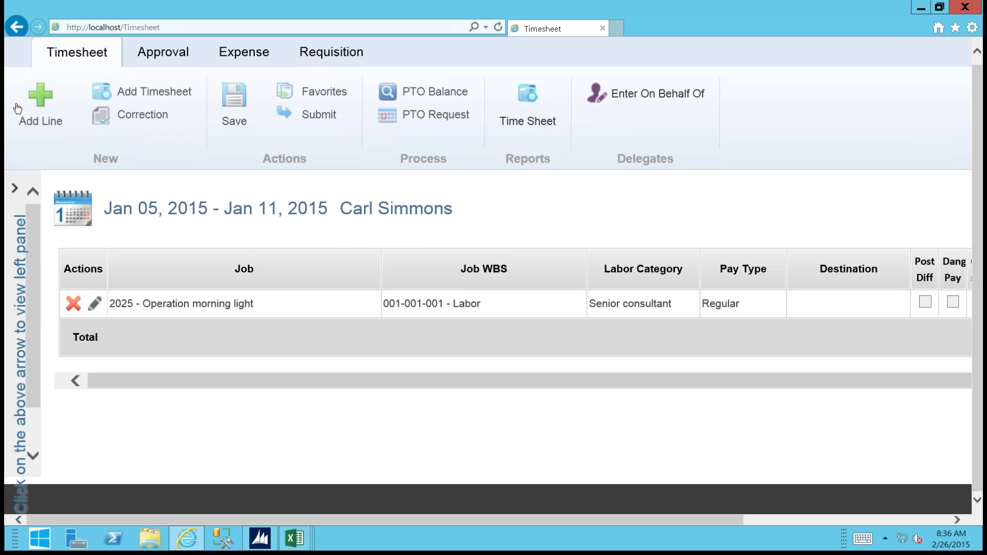
- Try to add a line to the current timesheet, and create a new timesheet for Dec 29, 2014 to Jan 04, 2015
left_click(41, 109)
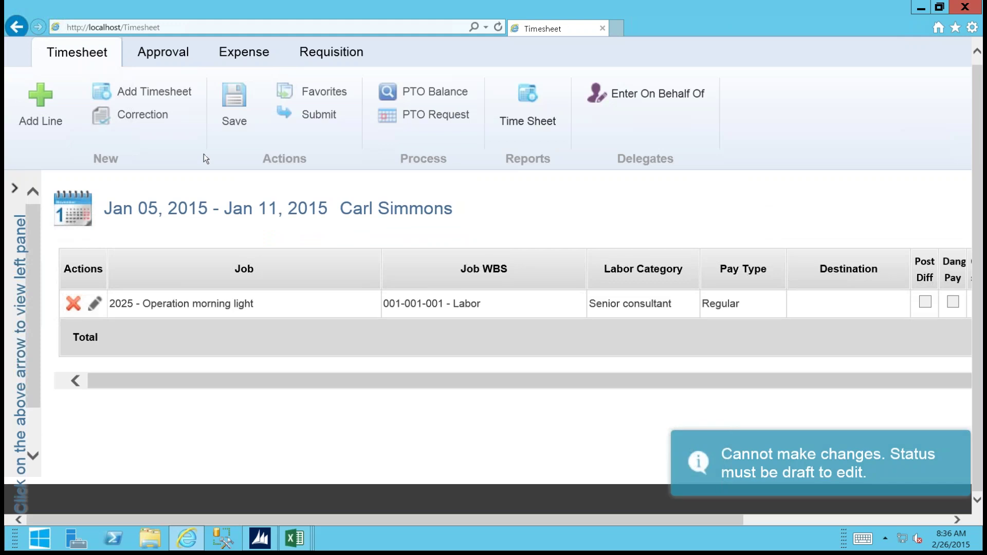
left_click(135, 93)
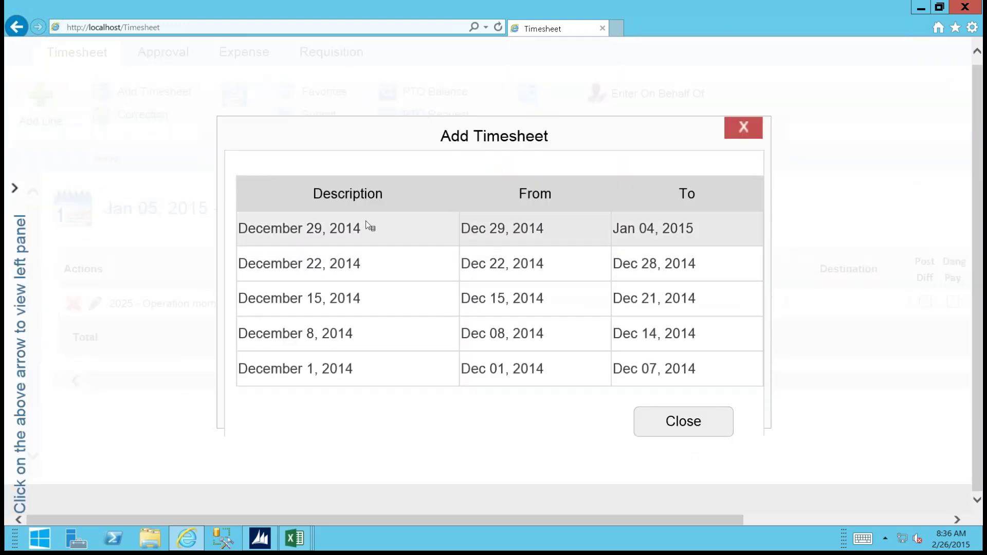
left_click(531, 307)
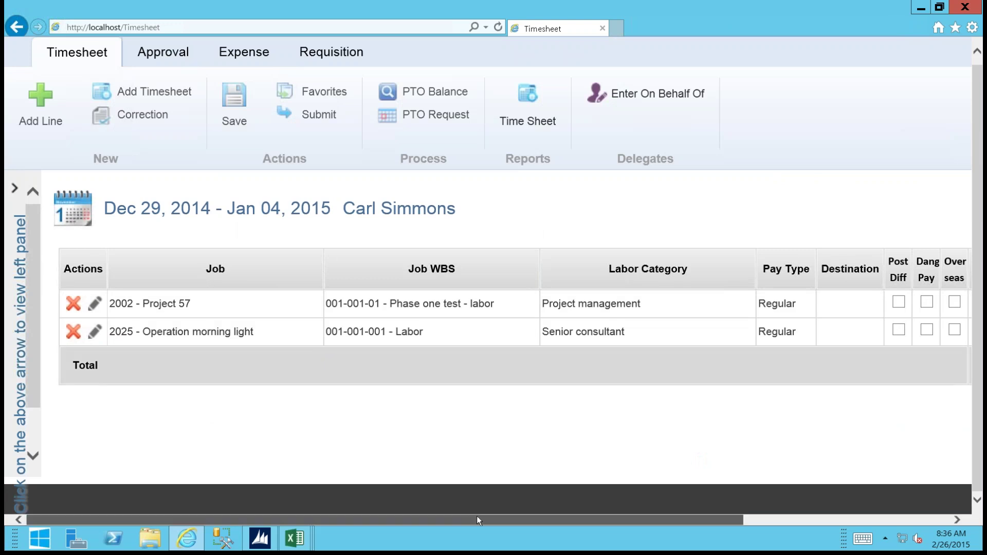
- Enter 8 hours on Mon 29 for Project 57 and 8 hours on Tue 30 for Operation morning light, and save the timesheet
left_click_drag(479, 516, 603, 518)
right_click(803, 303)
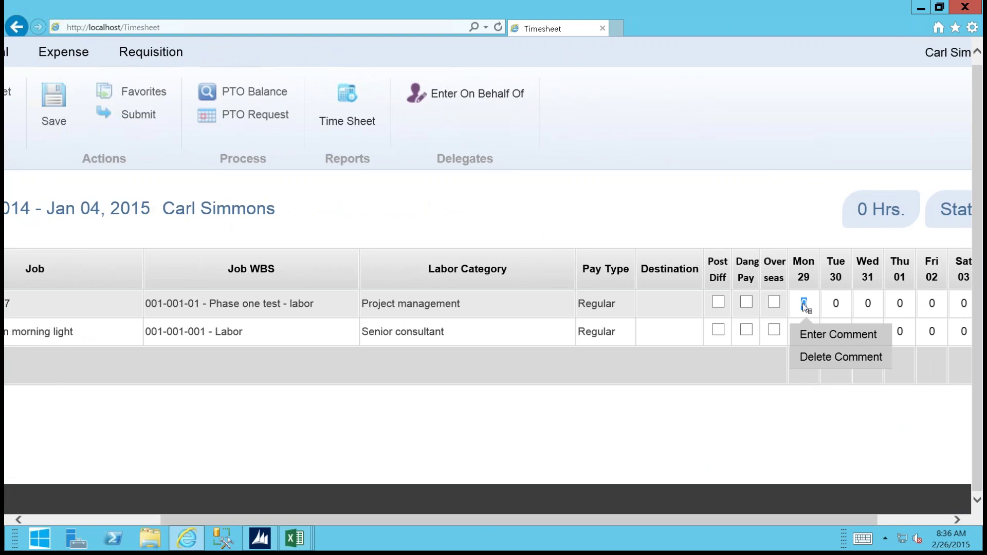
type("8")
left_click(805, 307)
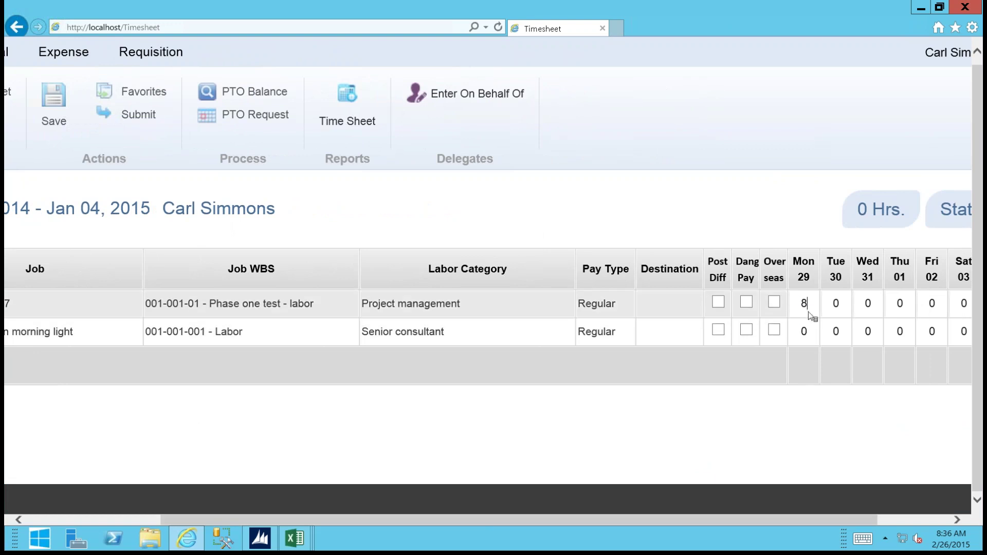
left_click(835, 332)
type("8")
key("Tab")
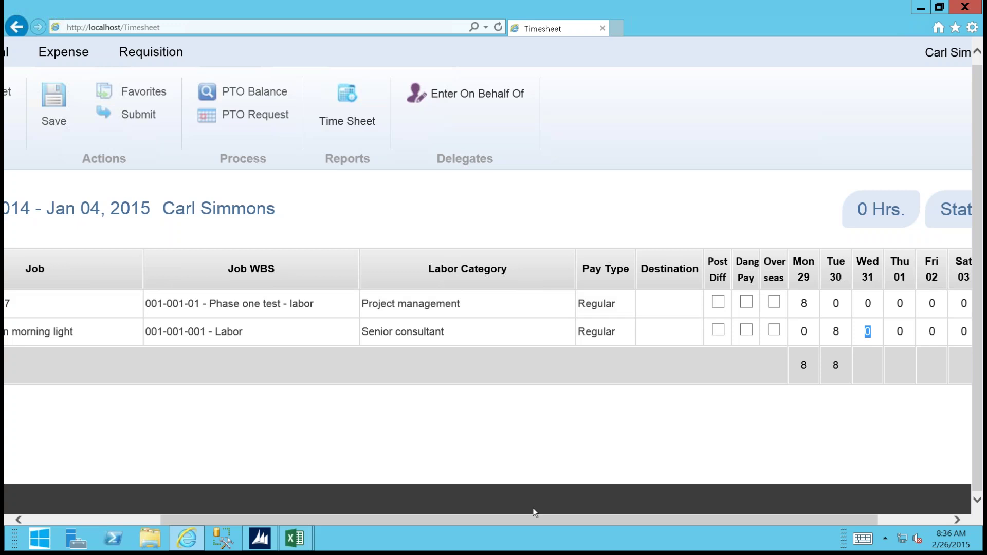
left_click_drag(563, 521, 586, 523)
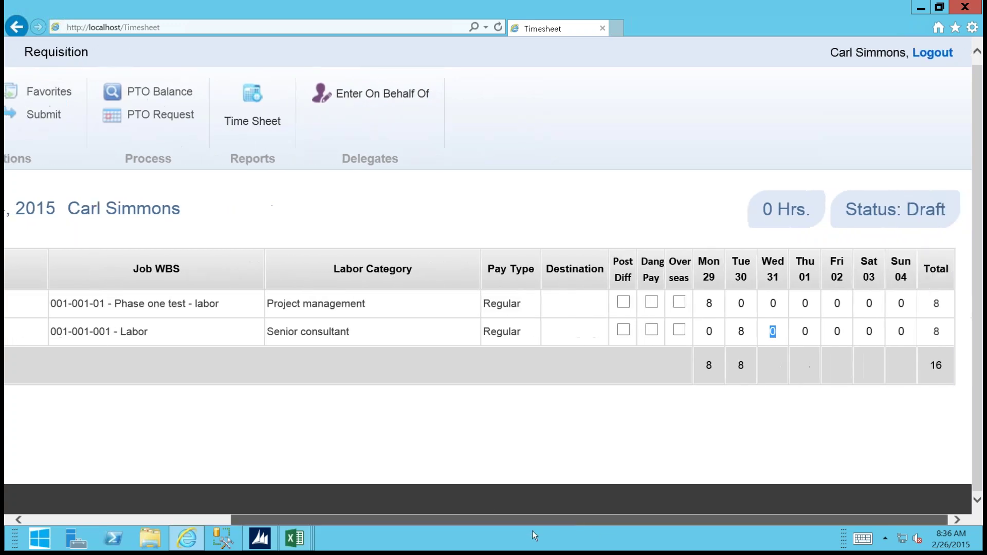
left_click(234, 101)
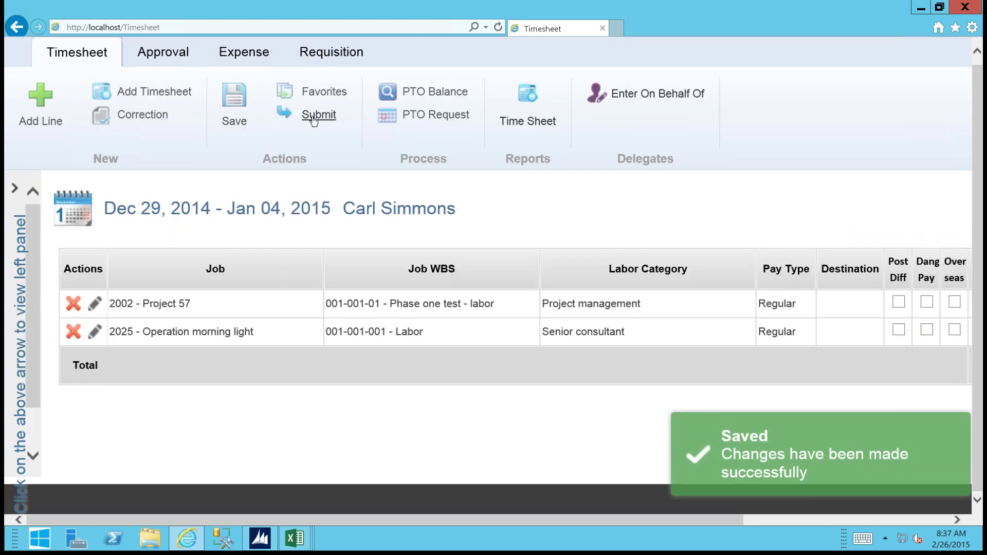
- Review the certification statement for submitting the timesheet and cancel the submission
left_click(318, 115)
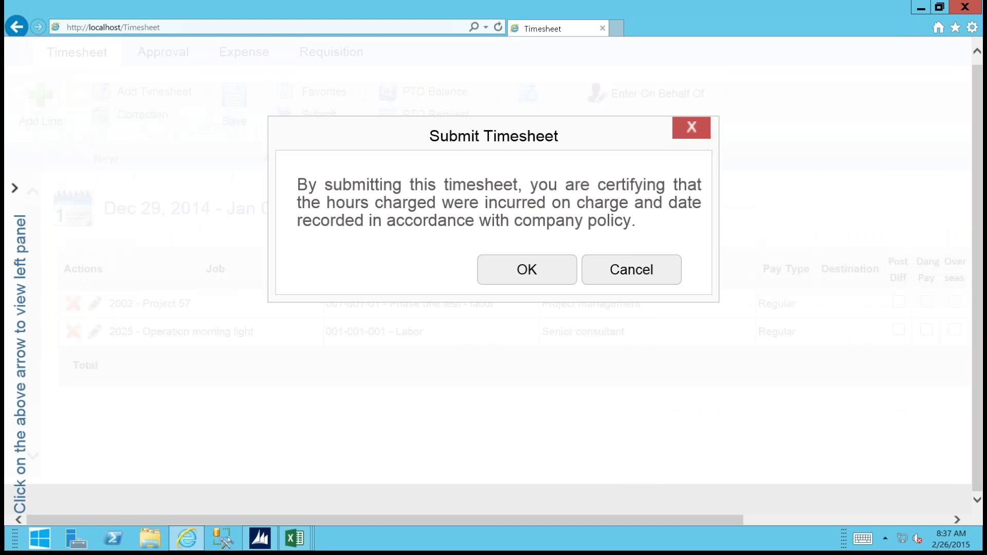
left_click(629, 264)
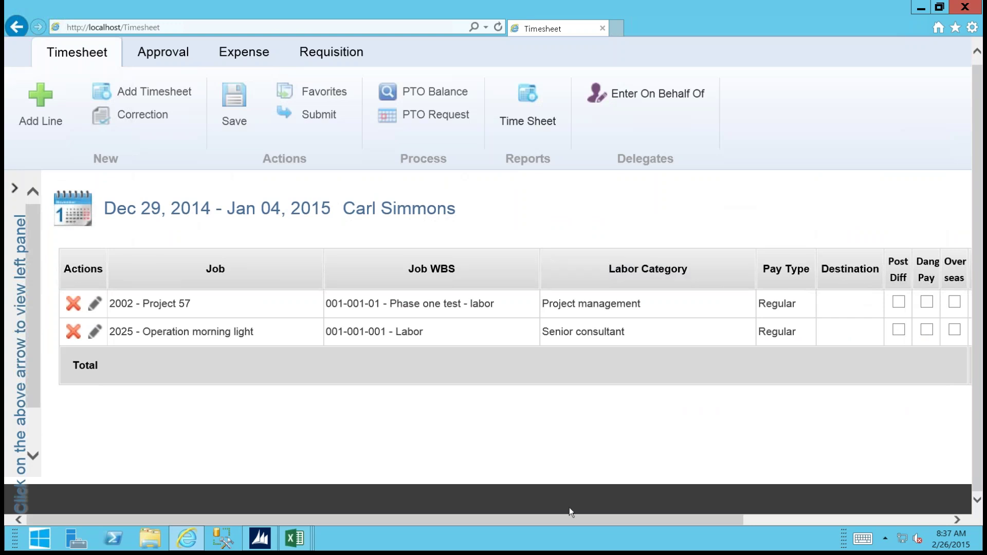
- Check the Mon 29 hours entry on the Project 57 line and save the timesheet again
left_click_drag(566, 519, 803, 511)
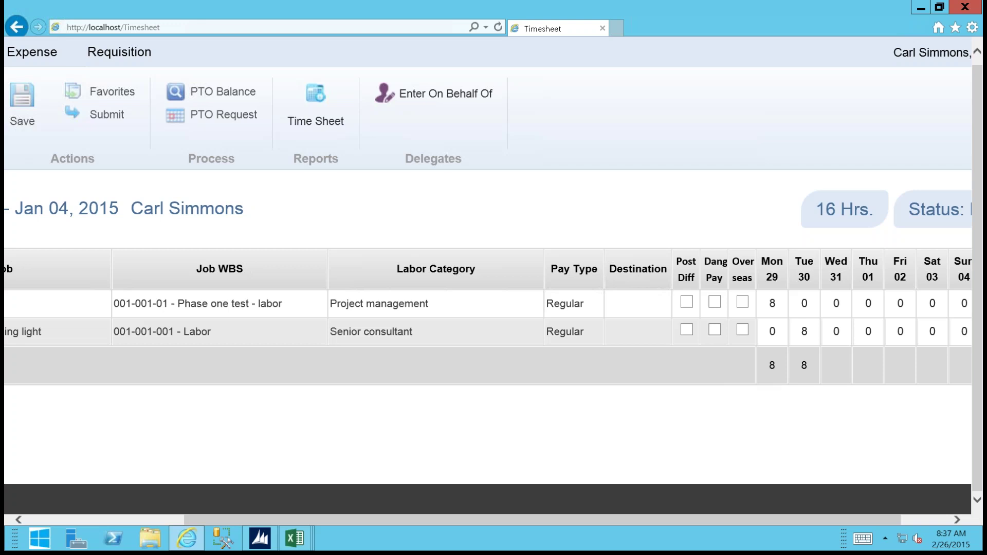
left_click(774, 304)
right_click(776, 305)
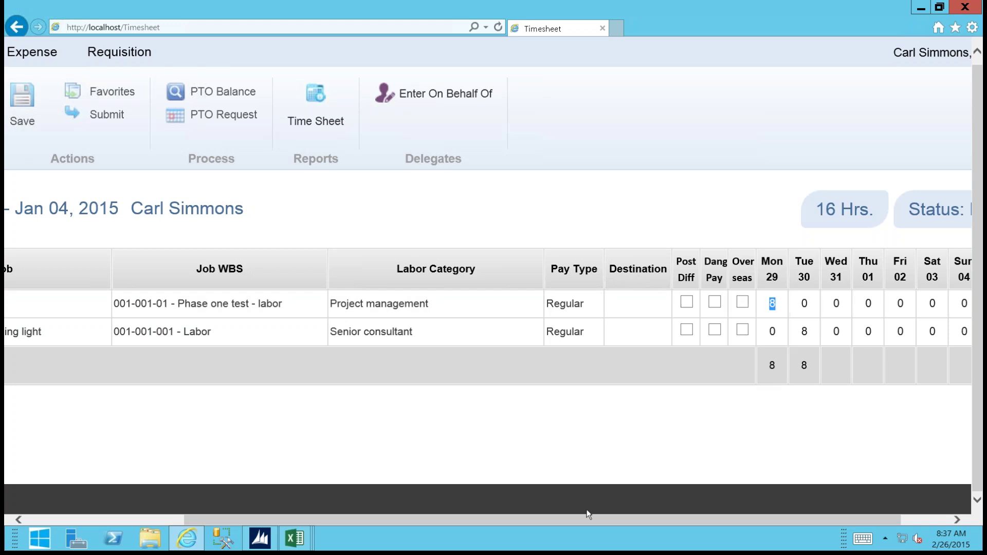
left_click_drag(582, 520, 389, 523)
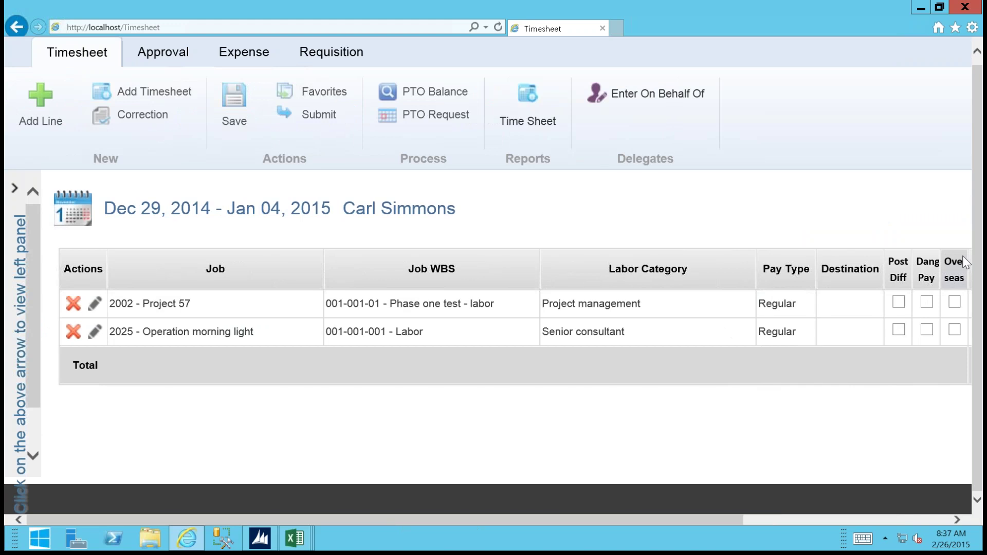
key("ctrl+s")
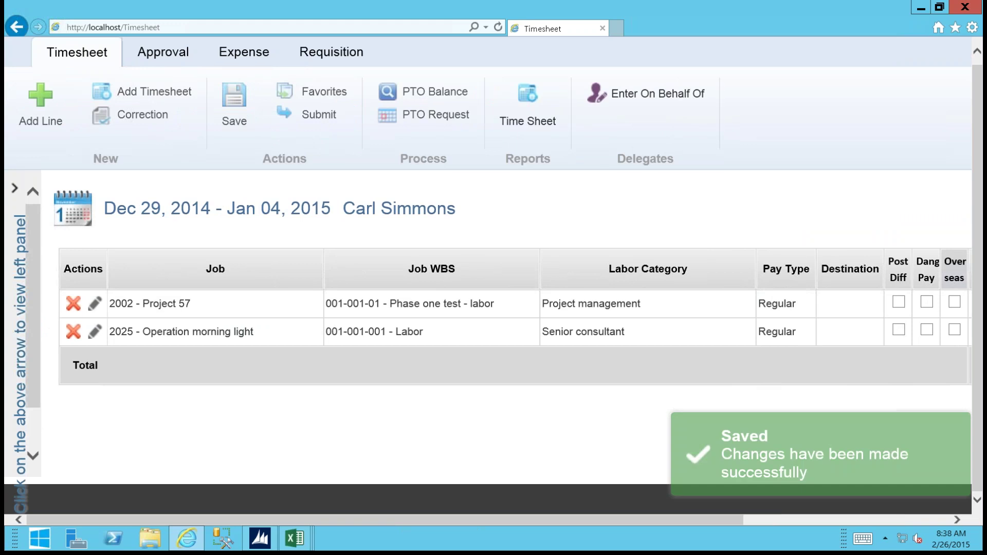
- View the Personal Time Off Balance and the blank Personal Time Off Request form, closing each without entering anything
left_click(435, 91)
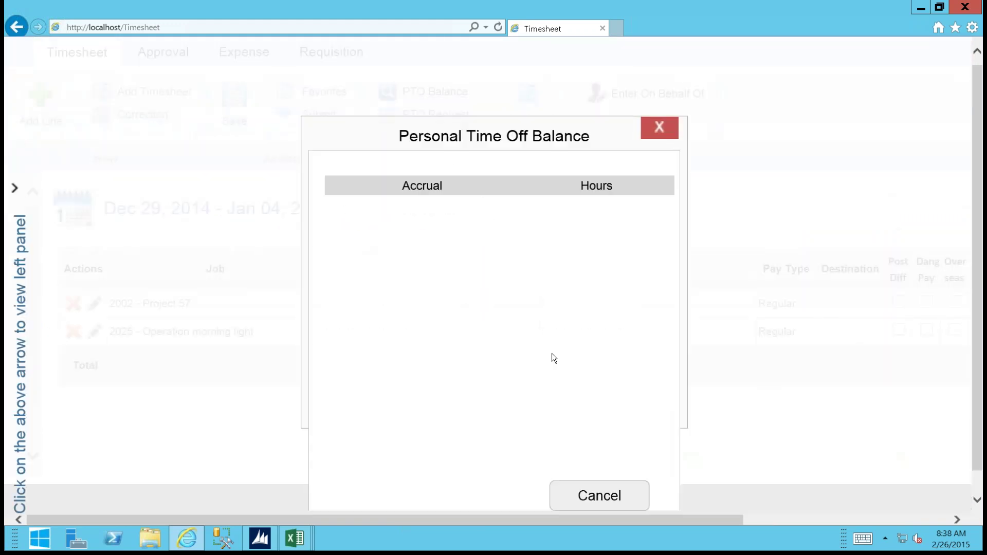
left_click(599, 496)
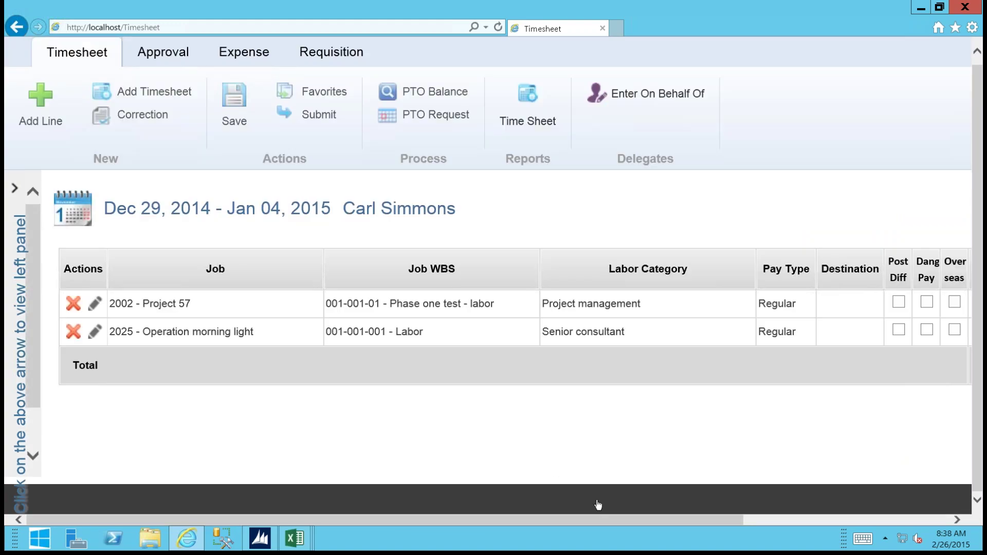
left_click(431, 116)
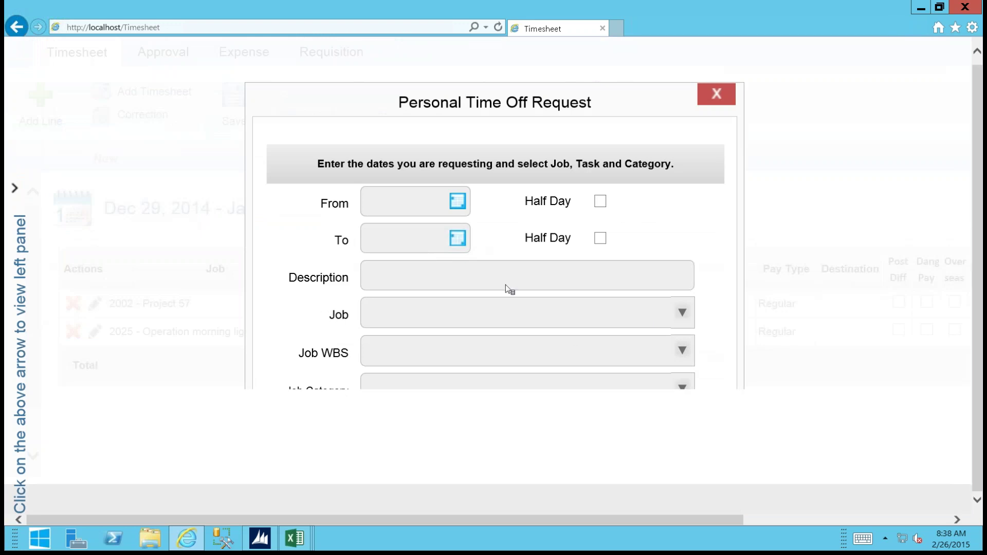
left_click(716, 95)
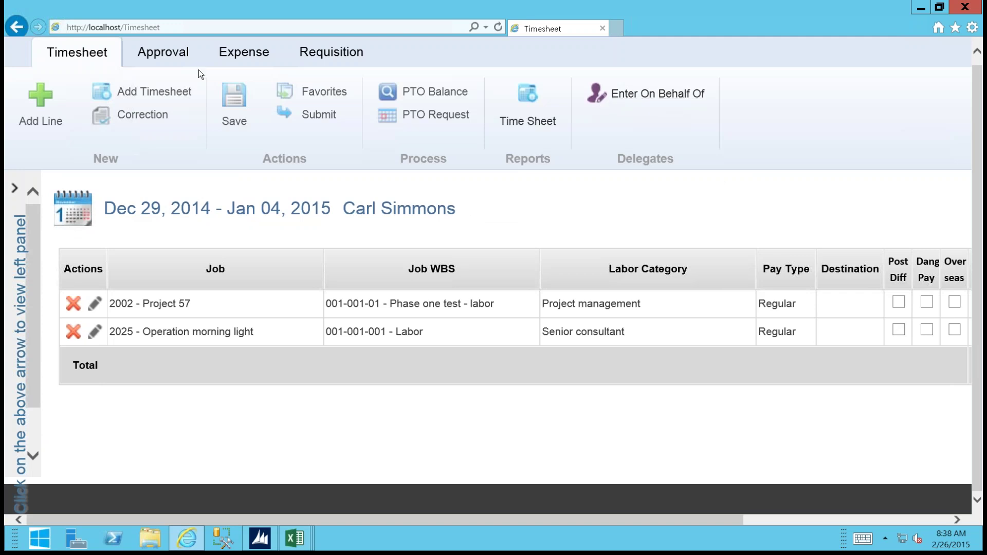
- Create an expense report described as "Travel to Florida" with start date 2-16-2015 and end date 2-19-2015
left_click(231, 58)
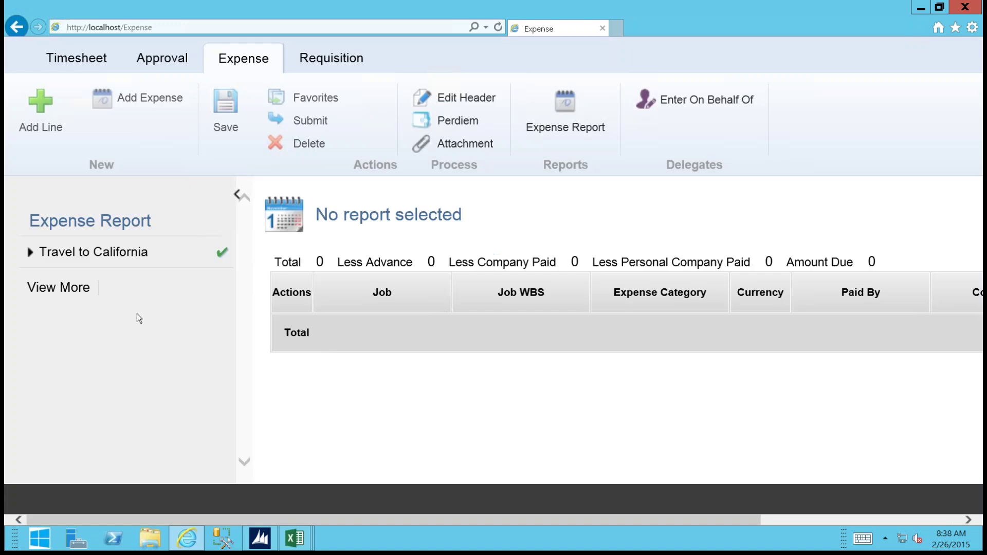
left_click(151, 104)
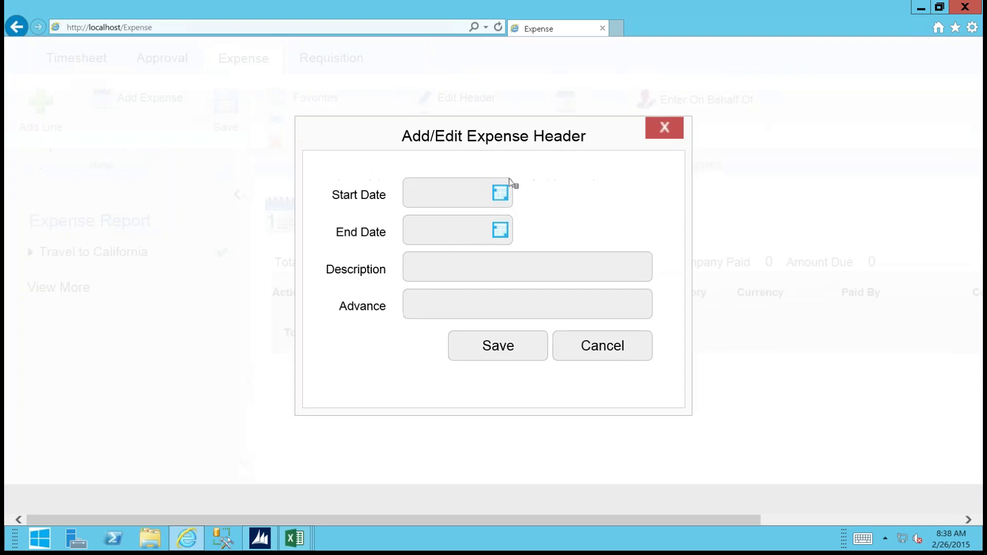
left_click(500, 193)
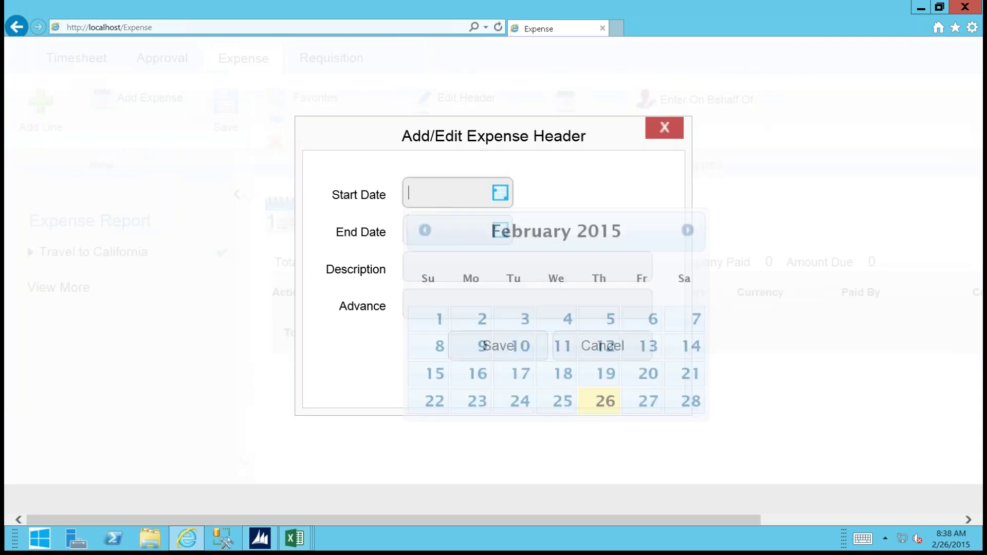
left_click(479, 373)
left_click(499, 235)
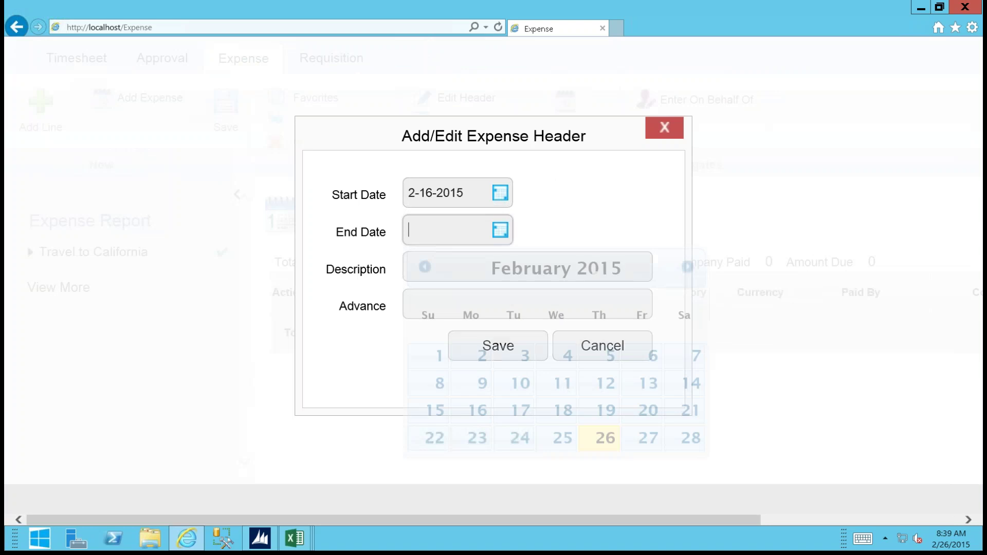
left_click(602, 414)
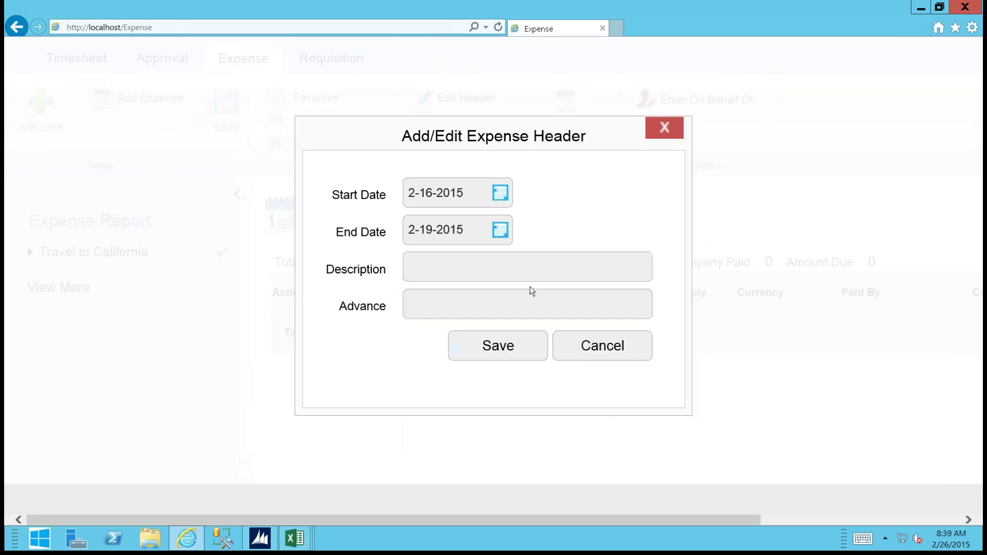
left_click(438, 266)
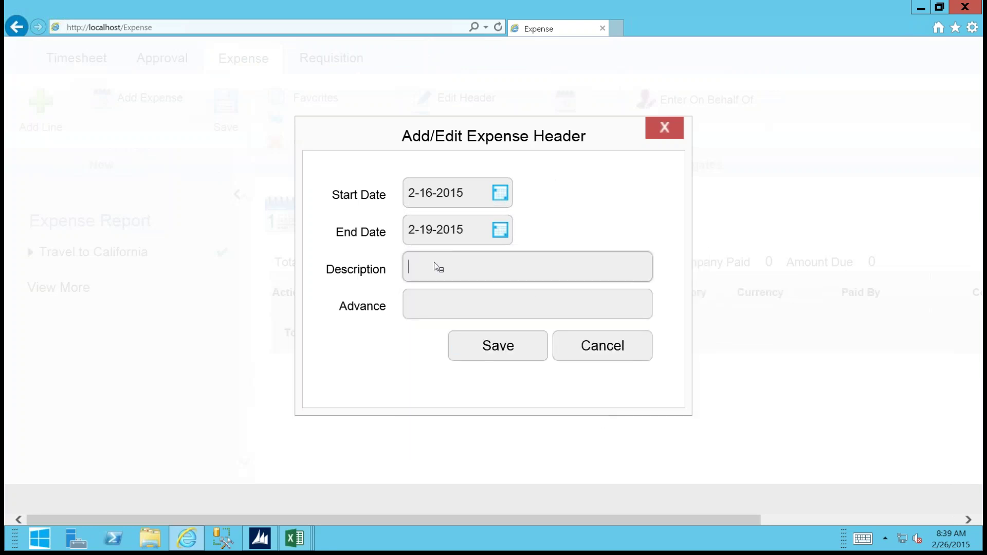
type("Travel to Florida")
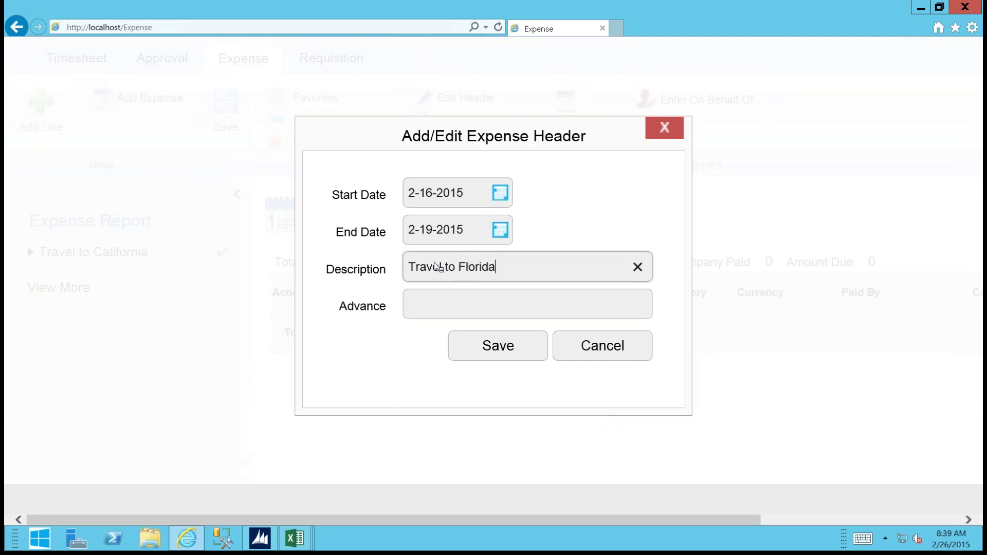
left_click(496, 340)
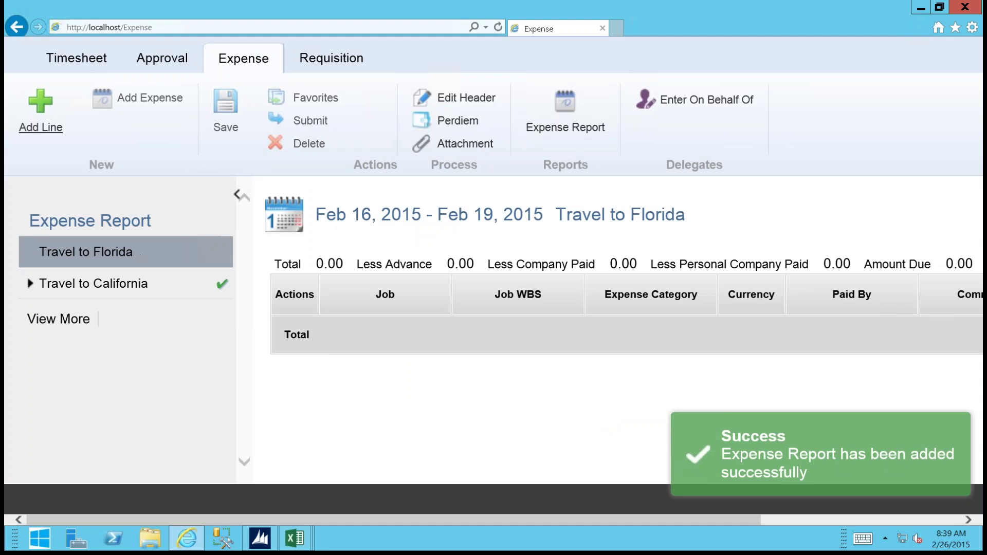
- Add a 2-16-2015 expense line for job 2002 - Project 57, WBS 001-001-02 - Phase one test - materials, with expense category Materials
left_click(41, 127)
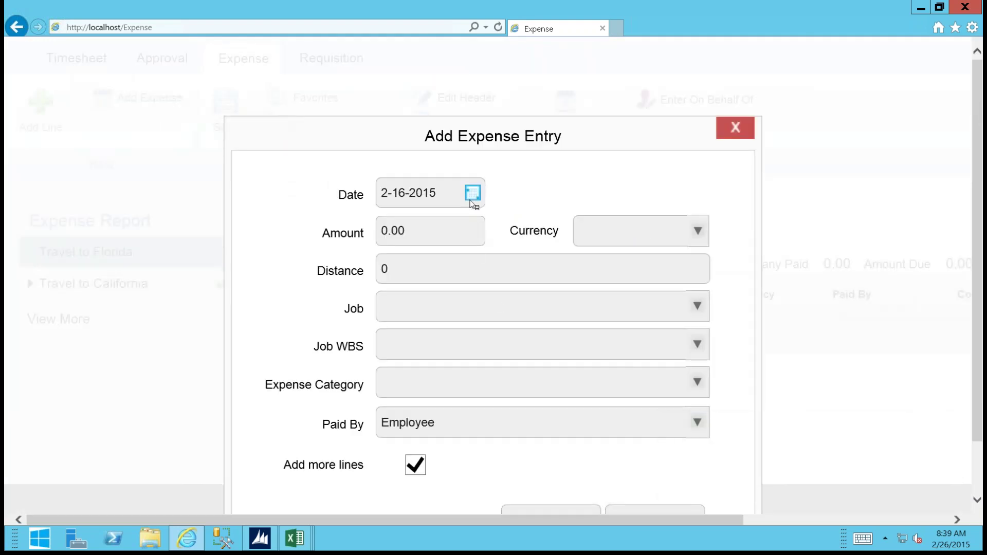
left_click(697, 307)
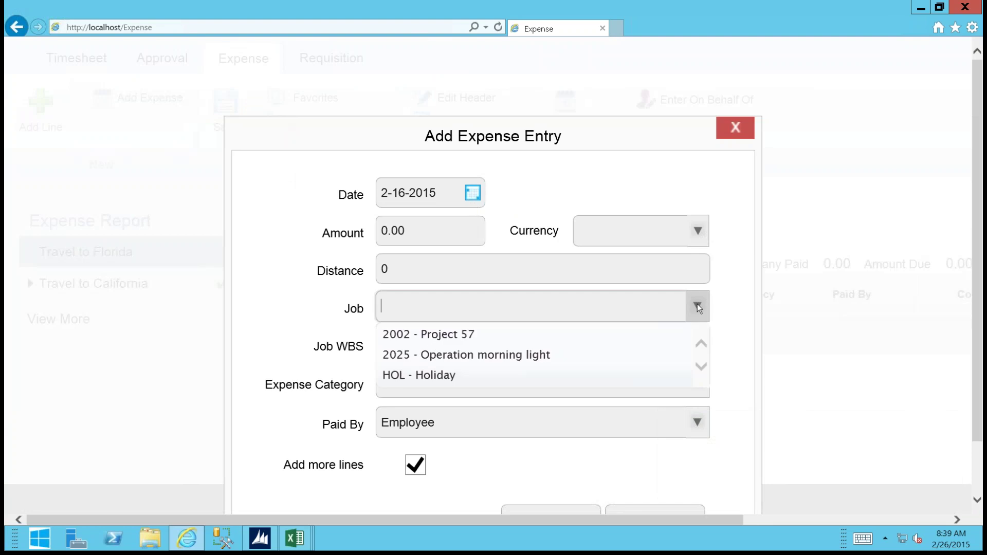
left_click(426, 335)
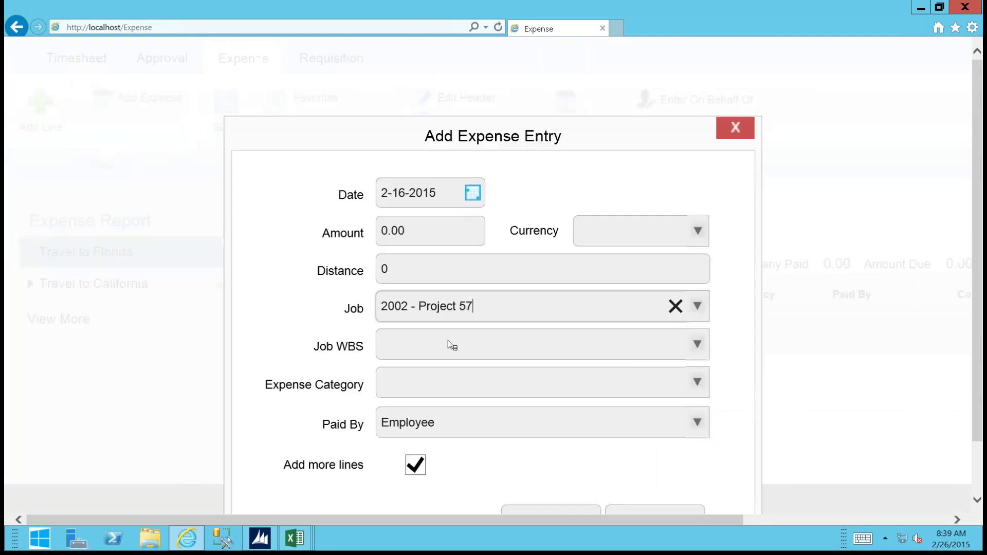
left_click(698, 344)
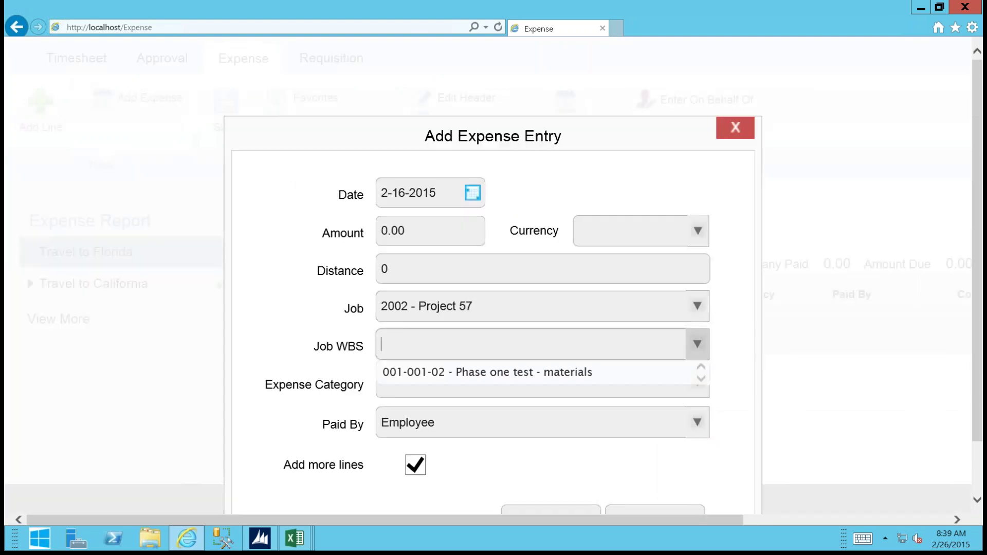
left_click(566, 372)
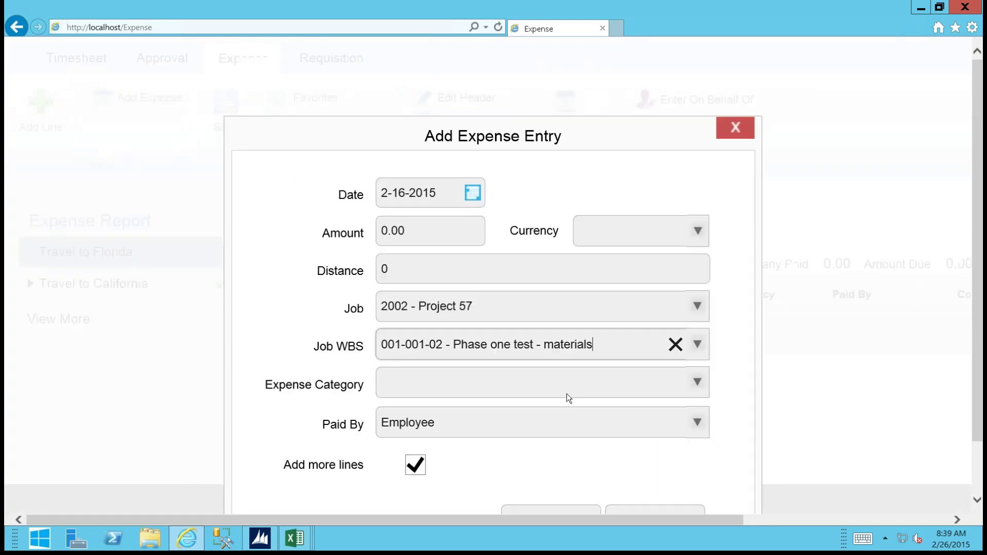
left_click(698, 381)
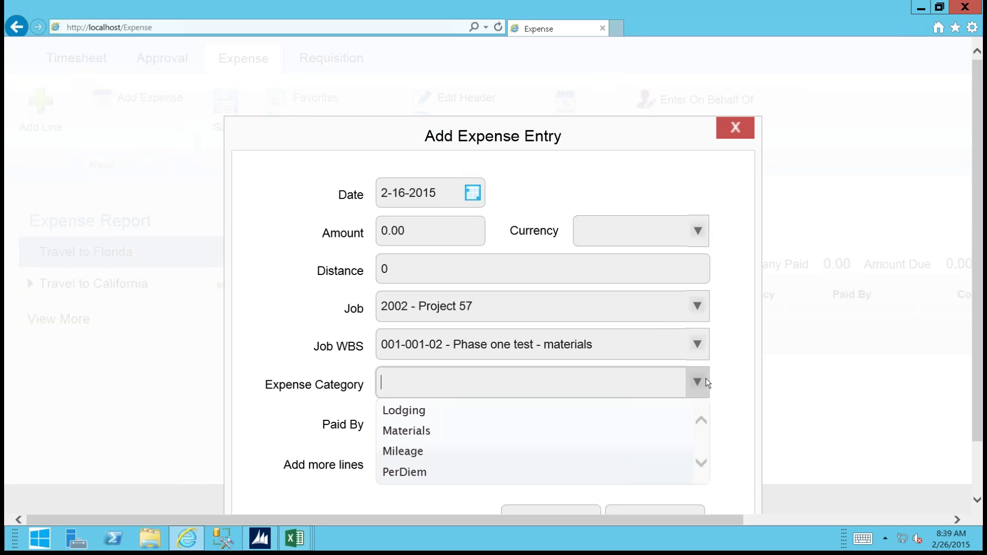
left_click(427, 430)
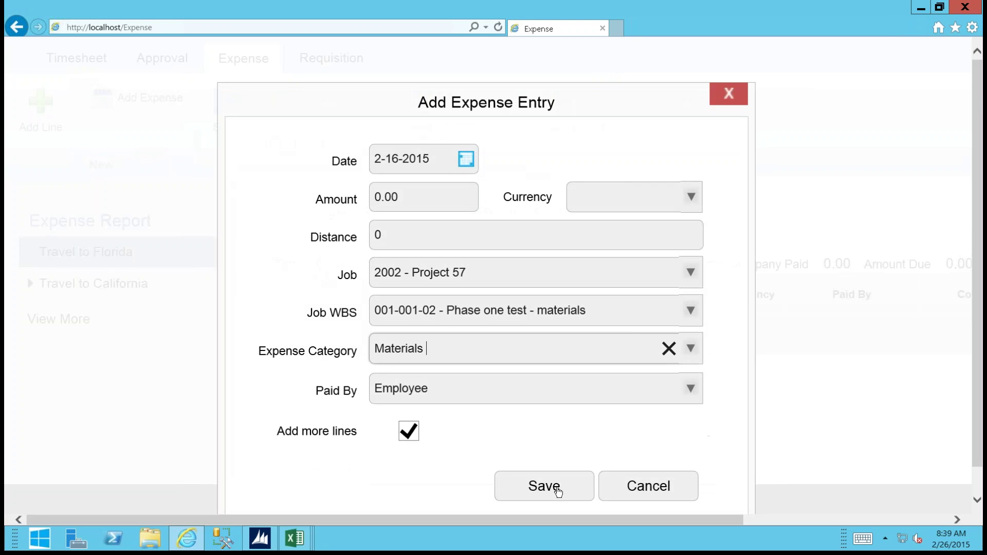
left_click(559, 490)
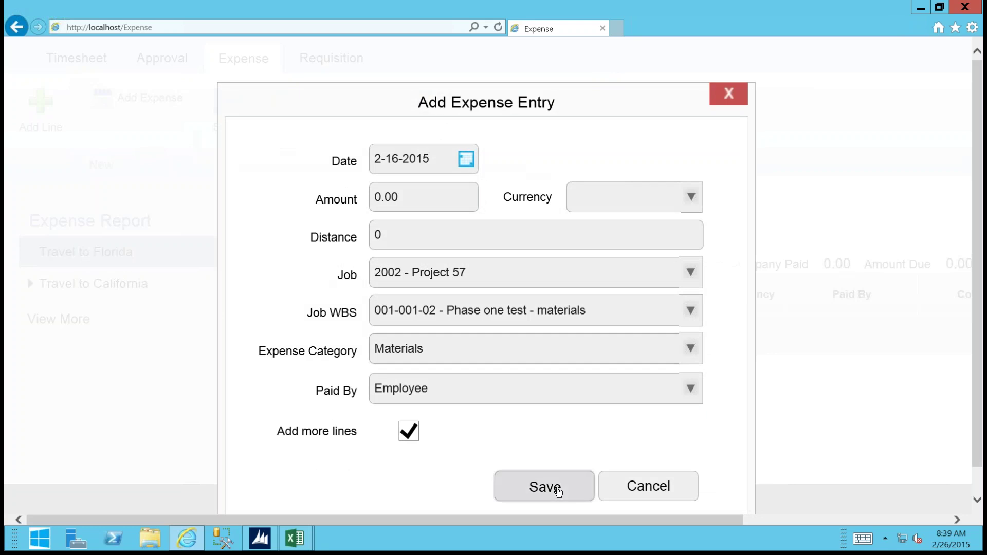
left_click(646, 488)
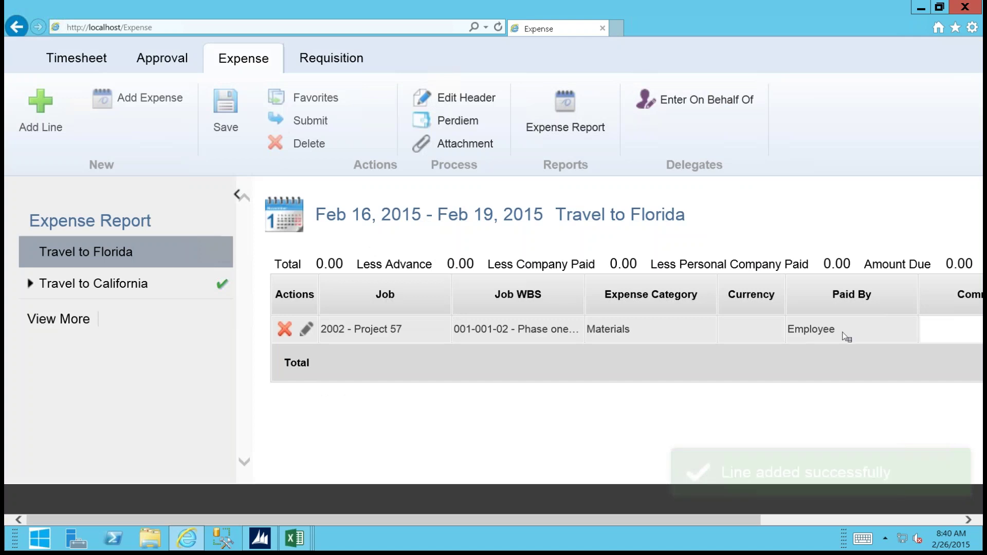
- Enter the comment "Laptop" and an amount of 1000 on the Project 57 expense line, and save the report
left_click_drag(573, 523, 710, 511)
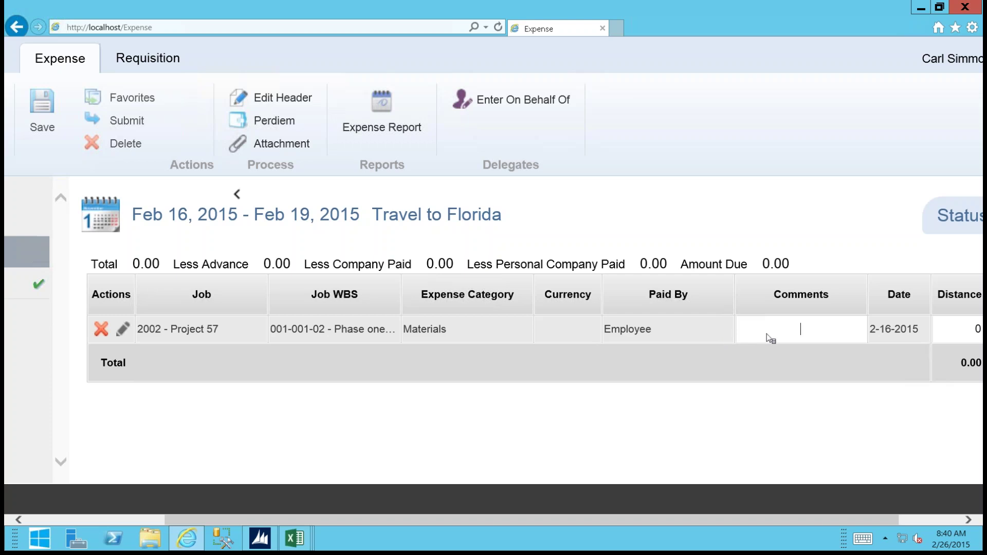
type("Laptop")
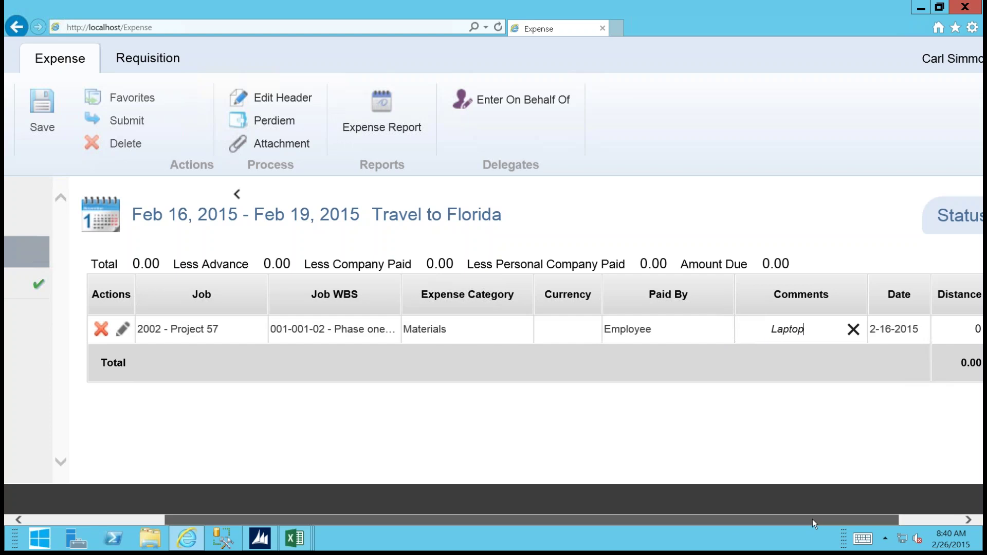
left_click_drag(813, 520, 887, 519)
left_click(941, 329)
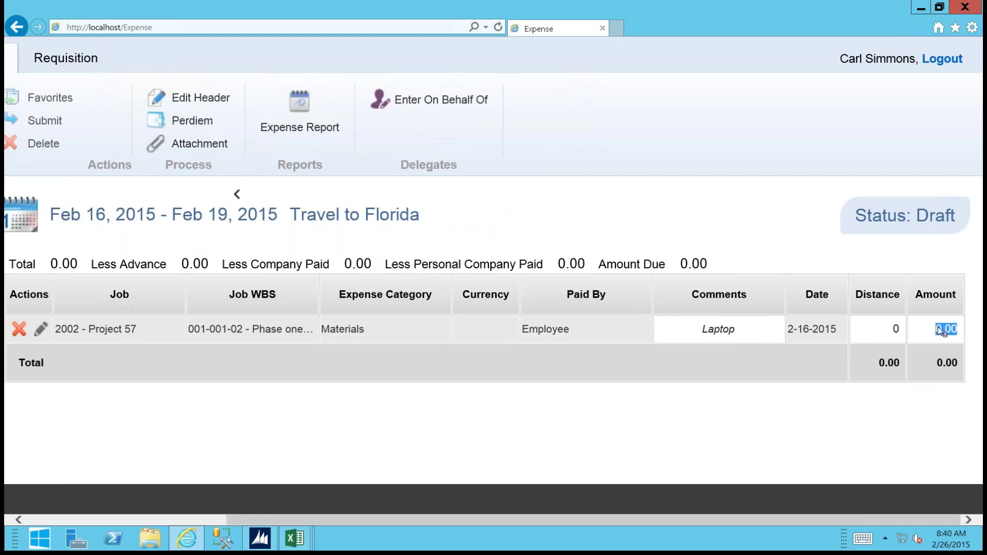
type("1000")
key("Tab")
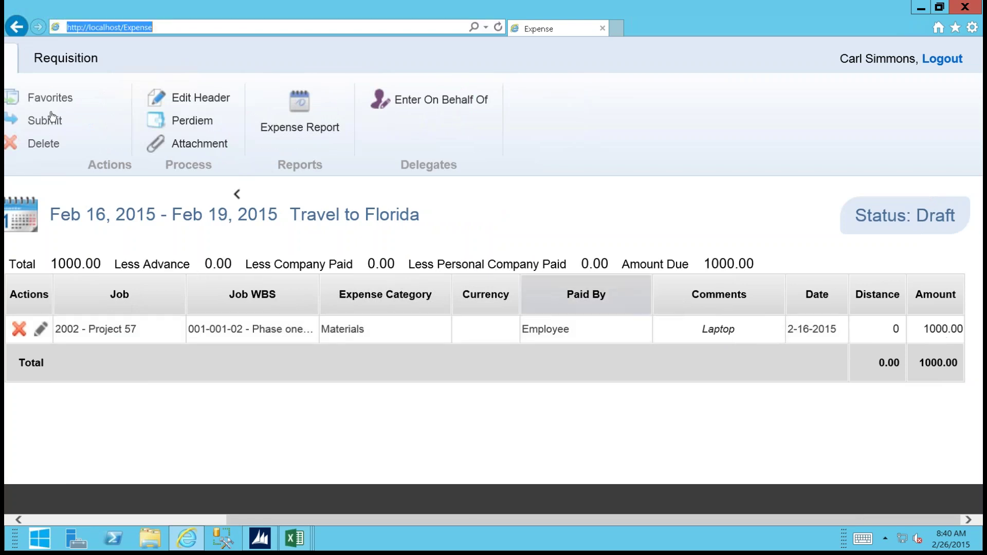
left_click(177, 523)
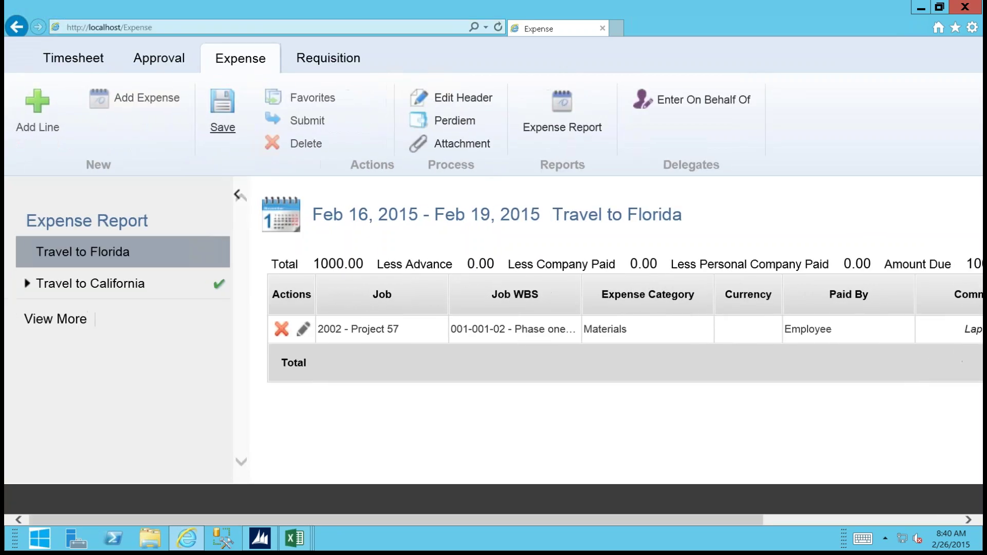
left_click(222, 113)
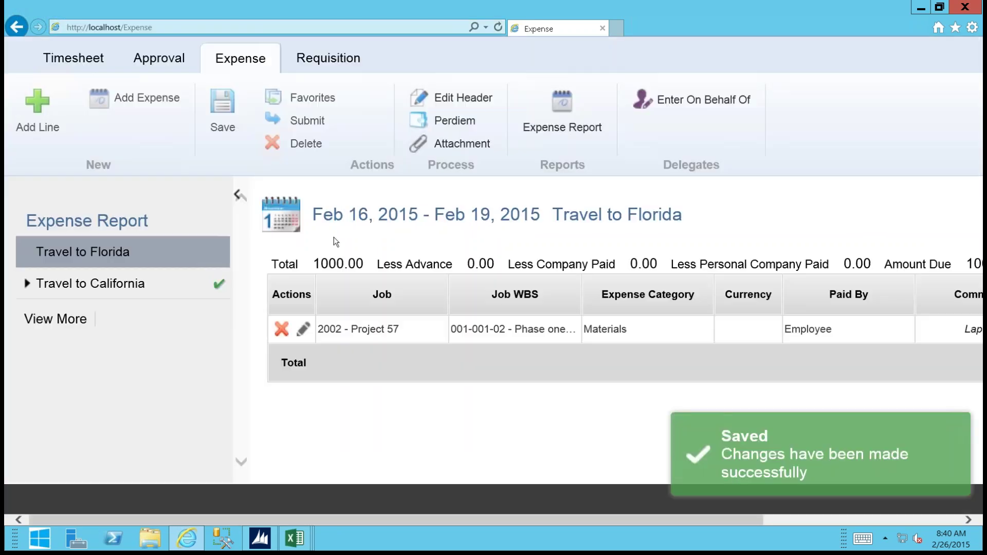
- Attach the pvbs-logo image from the desktop to the Travel to Florida expense report and close the attachments
left_click(456, 145)
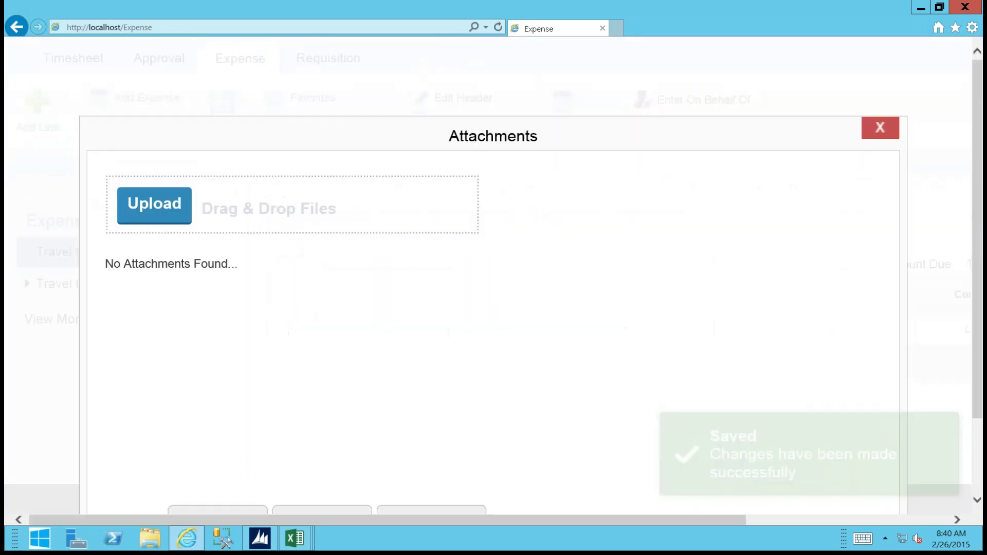
left_click(939, 8)
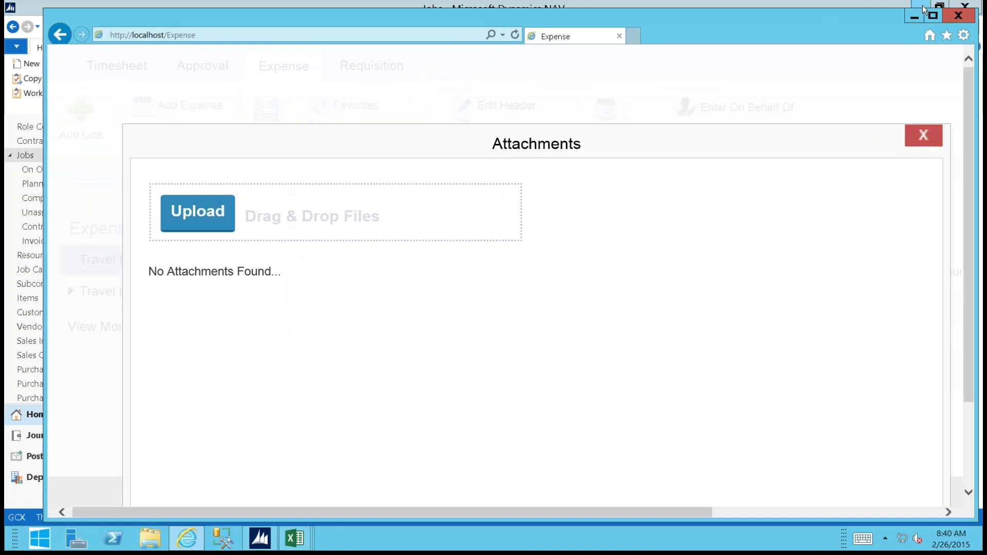
left_click(923, 7)
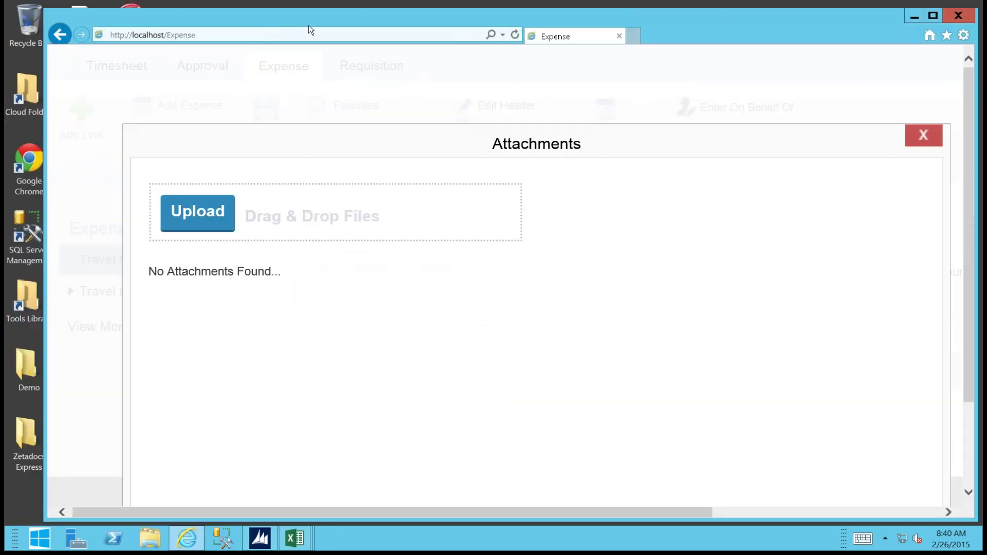
left_click_drag(365, 30, 461, 35)
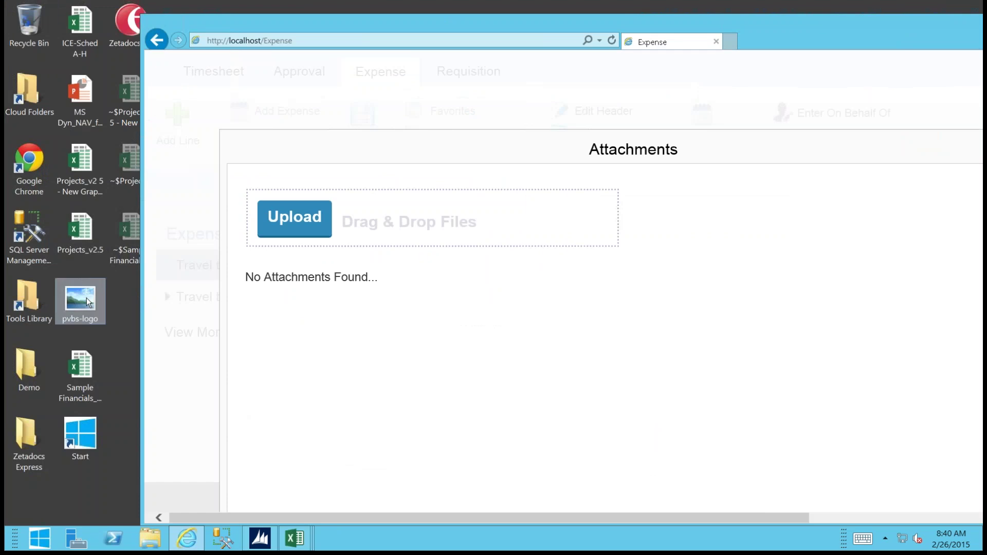
left_click_drag(86, 301, 409, 225)
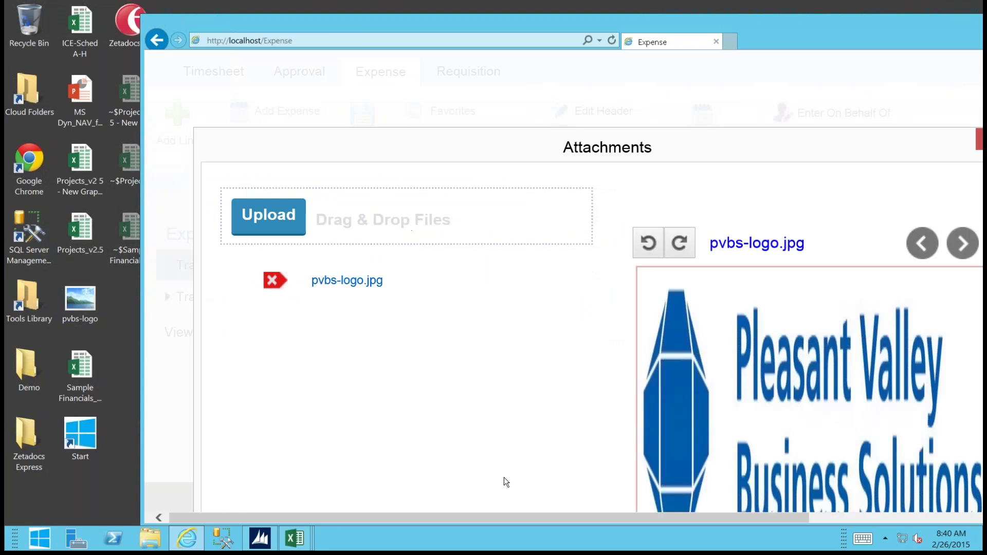
left_click_drag(542, 514, 602, 516)
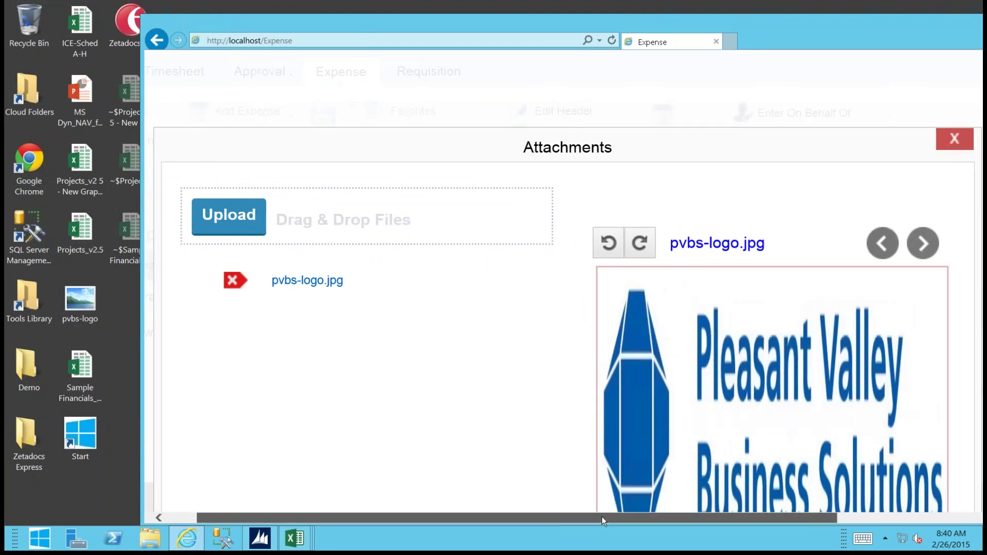
left_click(897, 146)
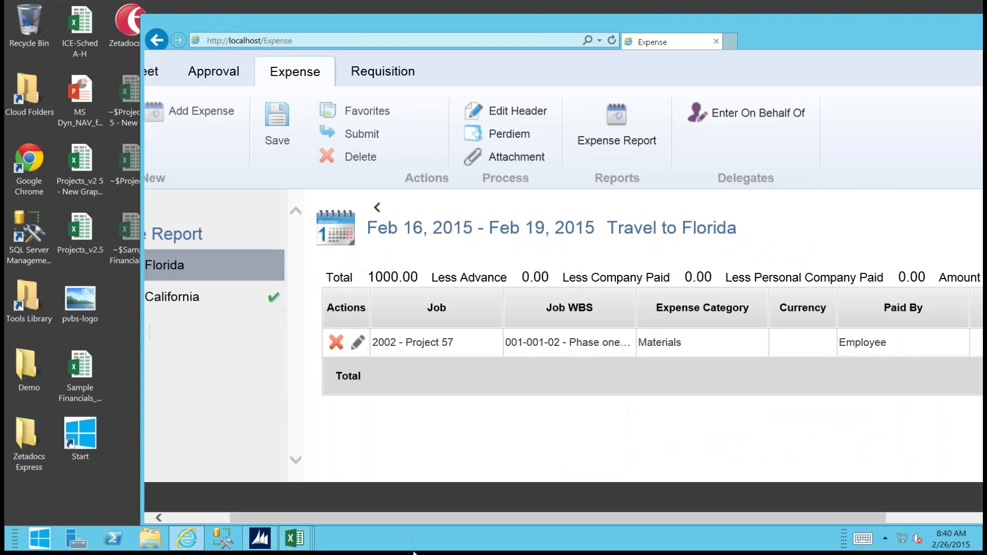
- Save the Travel to Florida expense report again and try to submit it, restoring the browser to full screen
left_click_drag(465, 522, 520, 523)
left_click_drag(367, 531, 191, 529)
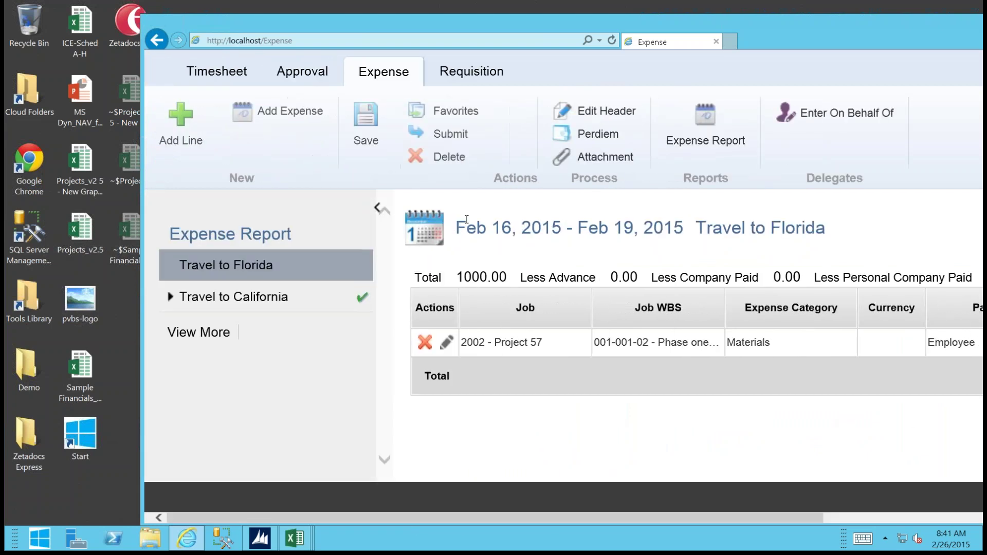
left_click(368, 127)
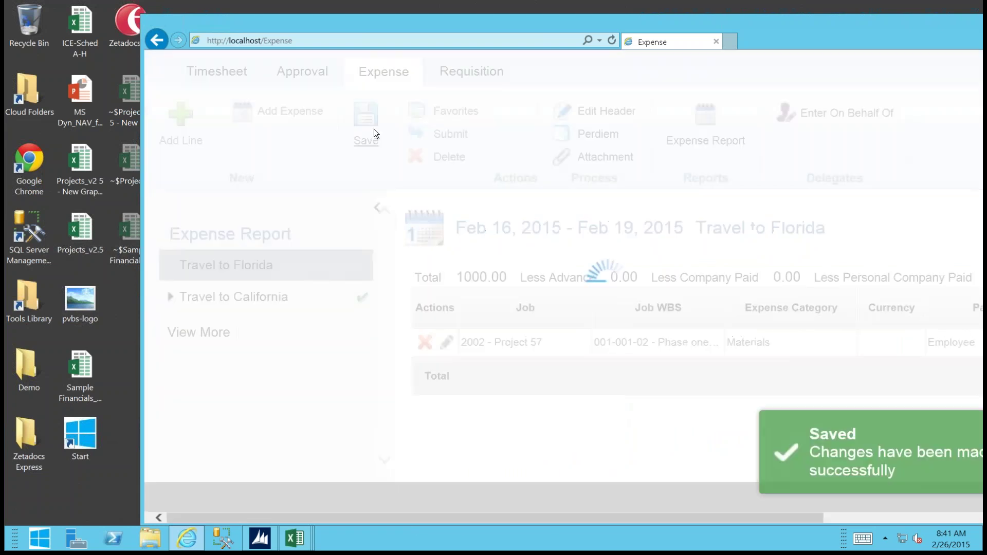
left_click(447, 139)
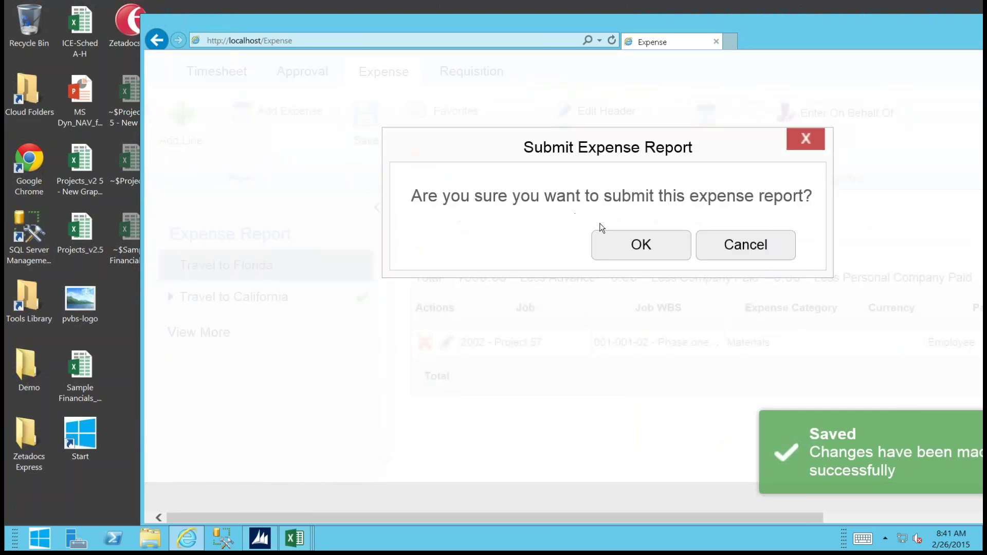
left_click(641, 245)
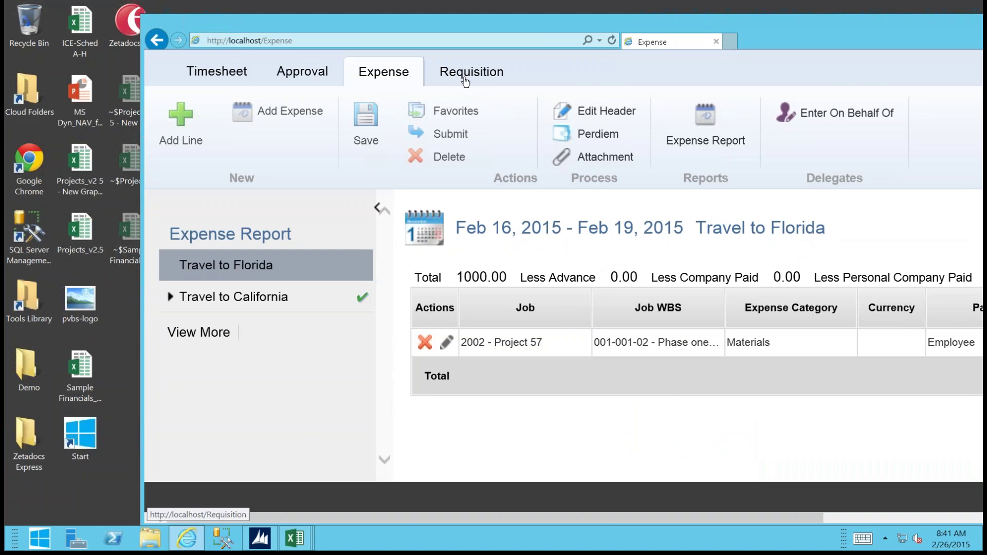
double_click(354, 32)
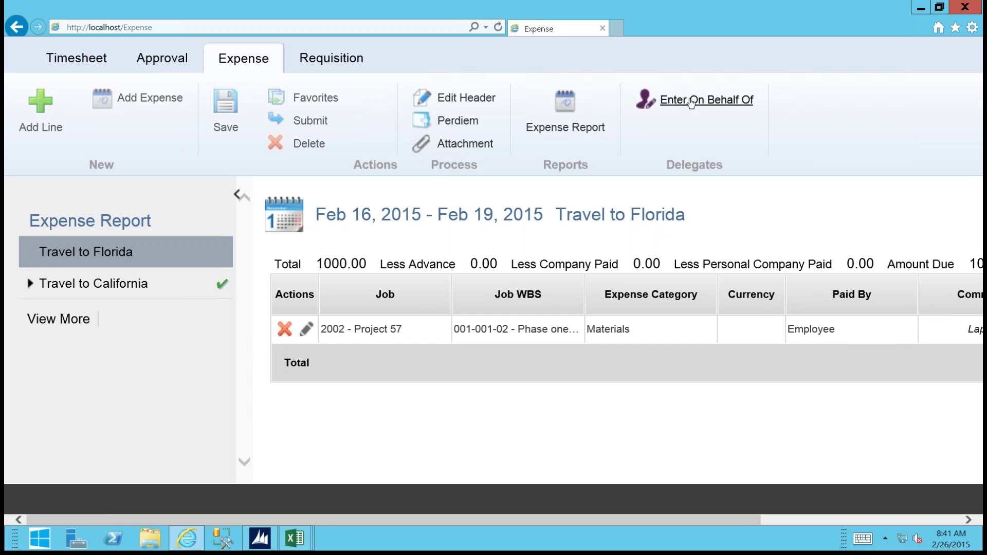
- Add an expense report with start date 2-23-2015, end date 2-25-2015 and the description "Travel To California", and save it
left_click(445, 123)
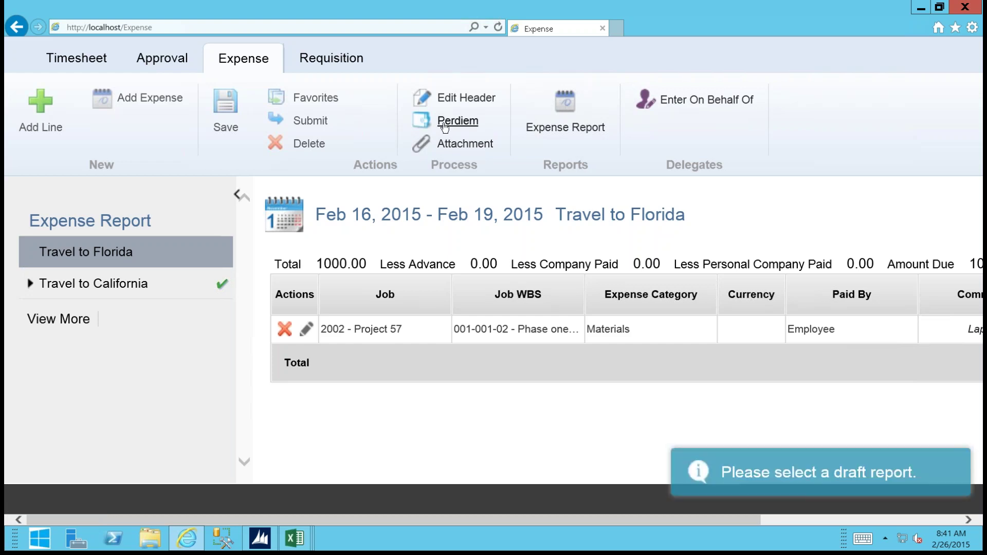
left_click(163, 105)
left_click(499, 194)
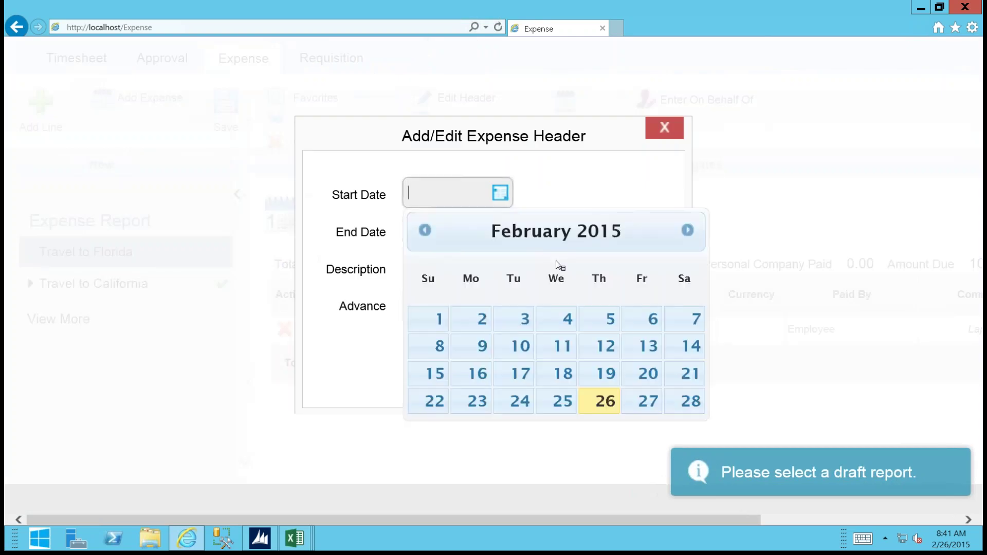
left_click(469, 403)
left_click(508, 234)
left_click(509, 237)
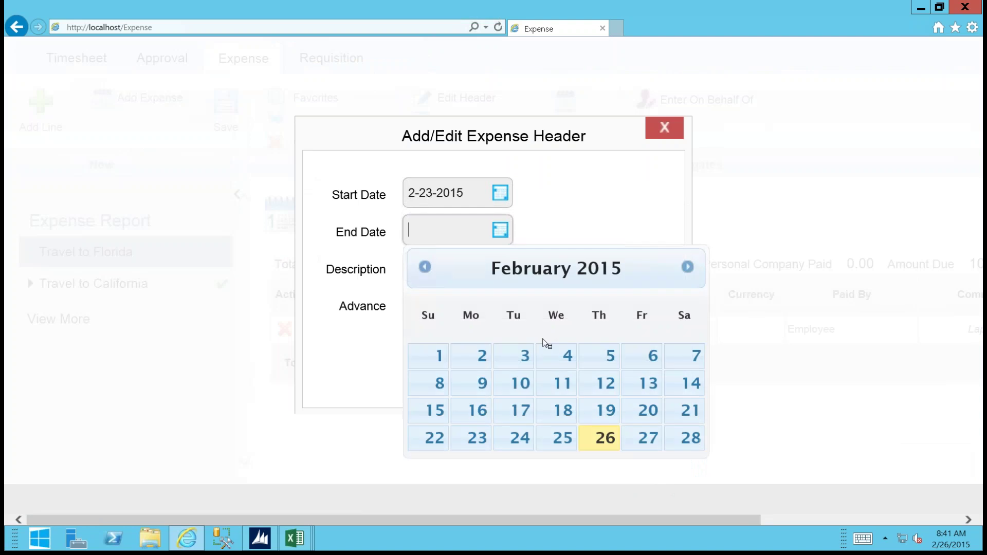
left_click(560, 437)
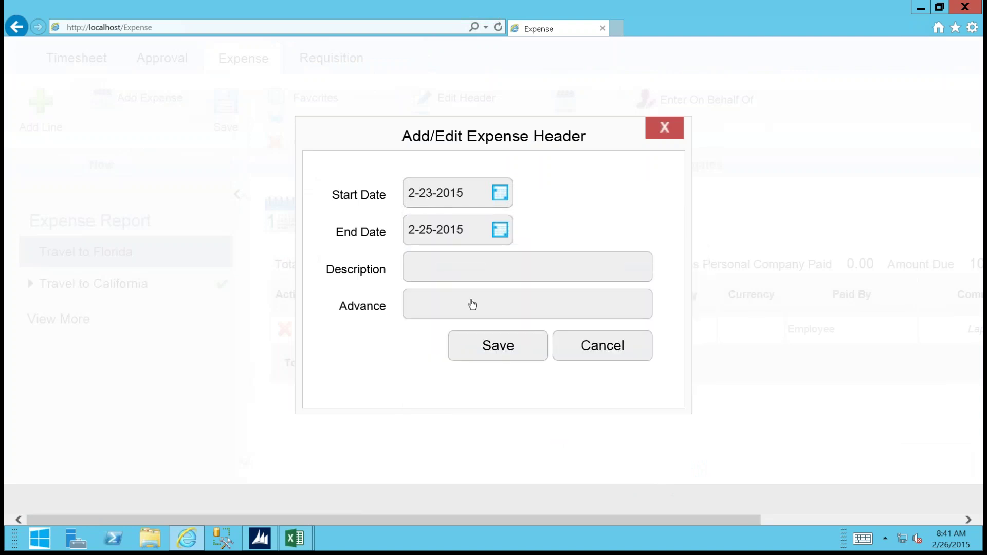
left_click(437, 275)
type("Tra")
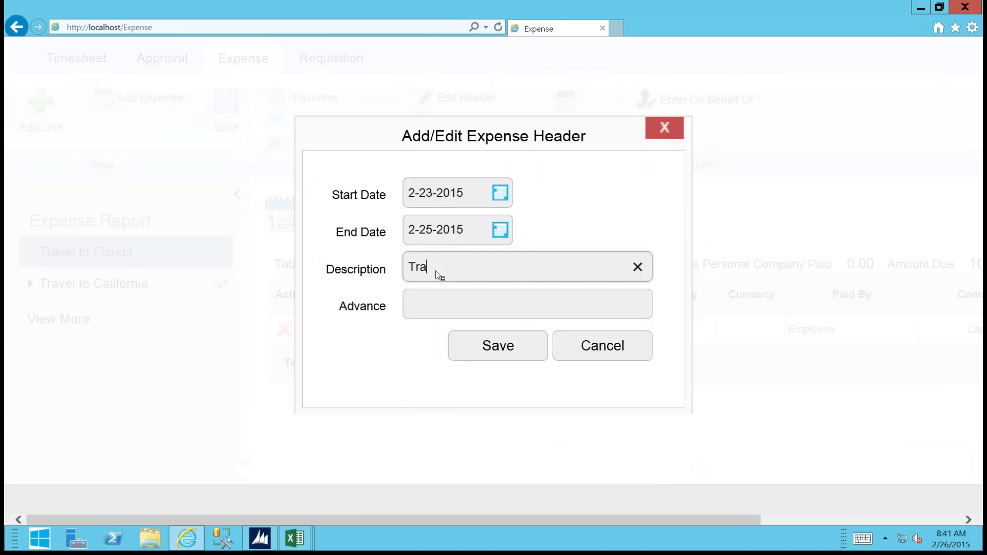
type("vel To California")
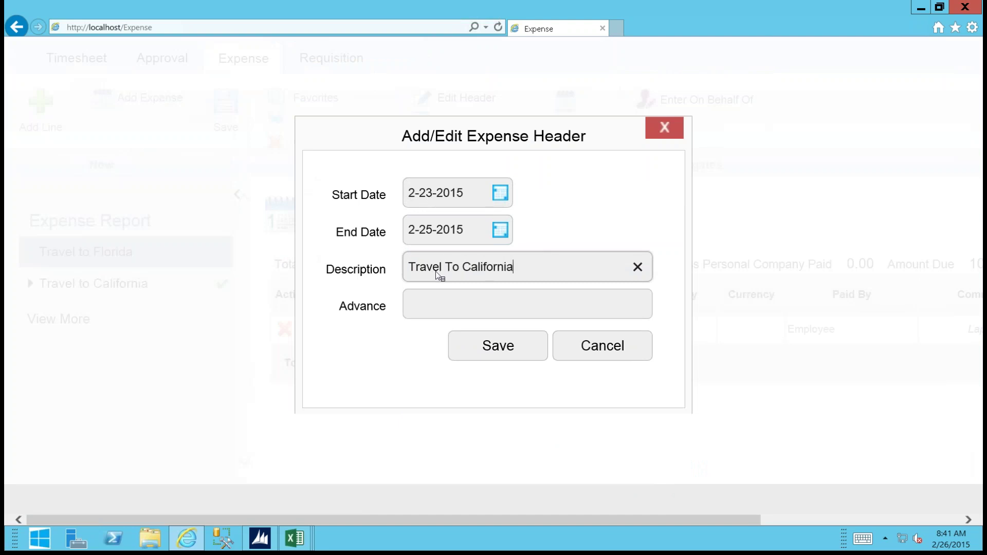
left_click(494, 343)
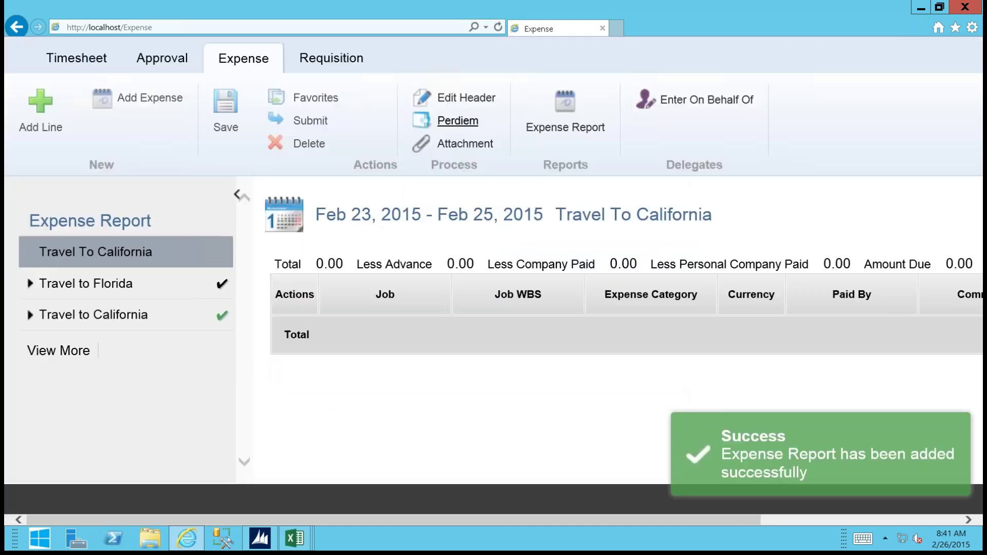
- View the per diem wizard's travel location page for the new Travel To California report and cancel the wizard
left_click(458, 121)
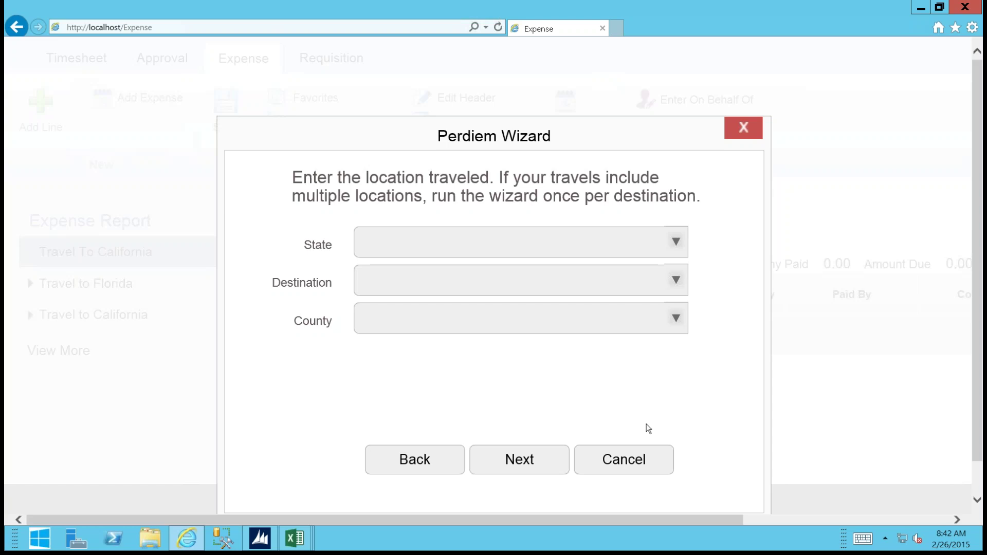
left_click(635, 465)
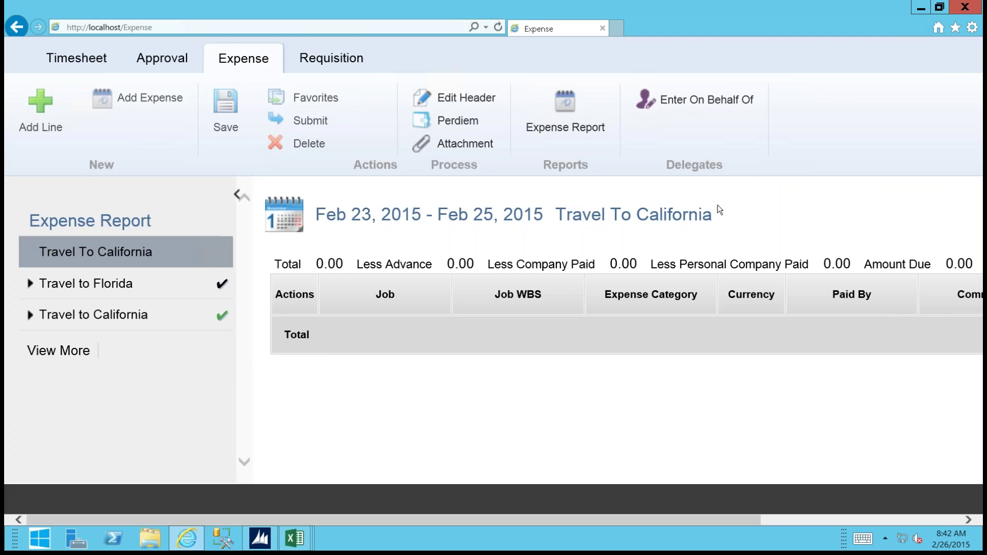
- Switch to Dynamics NAV, view the Project Manager Role Center and open the list of time journals
left_click(921, 8)
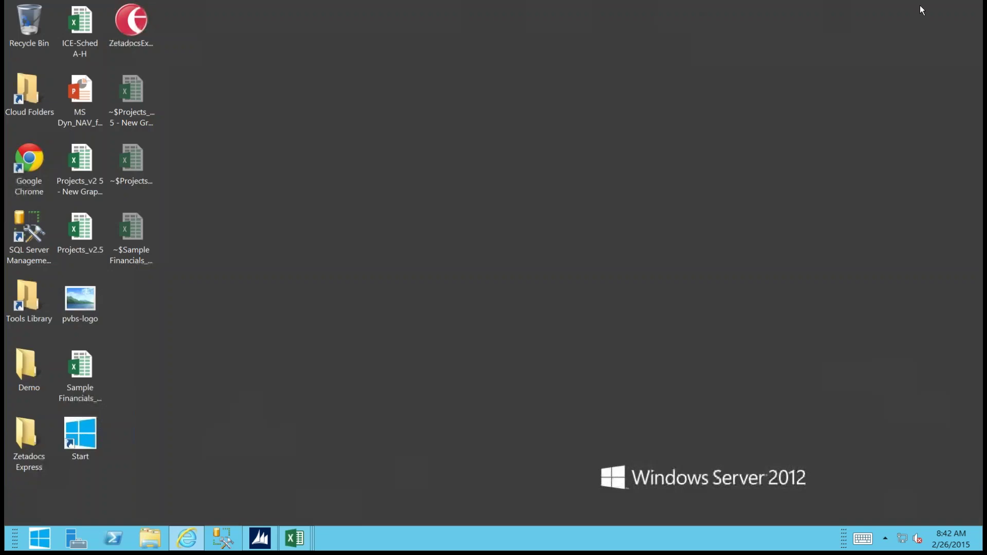
left_click(266, 529)
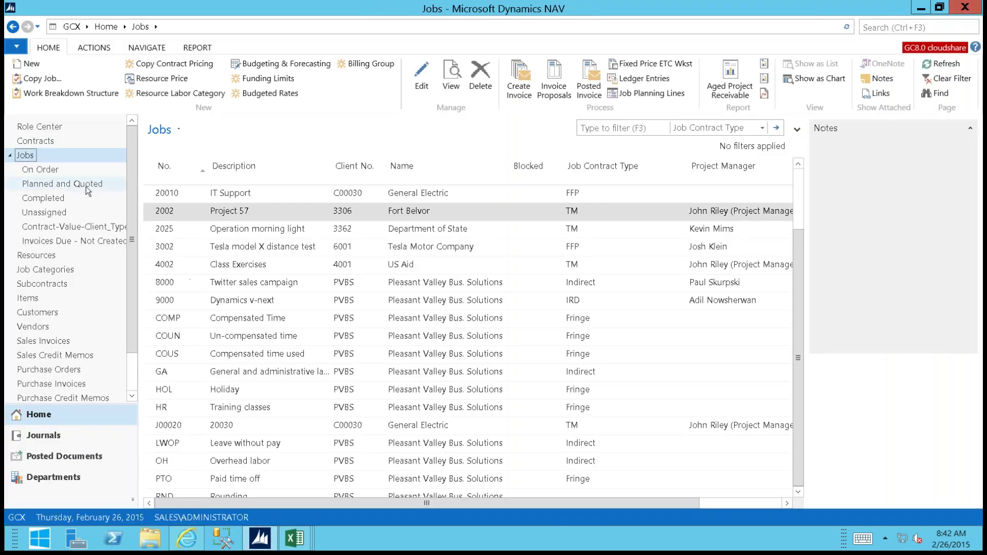
left_click(85, 127)
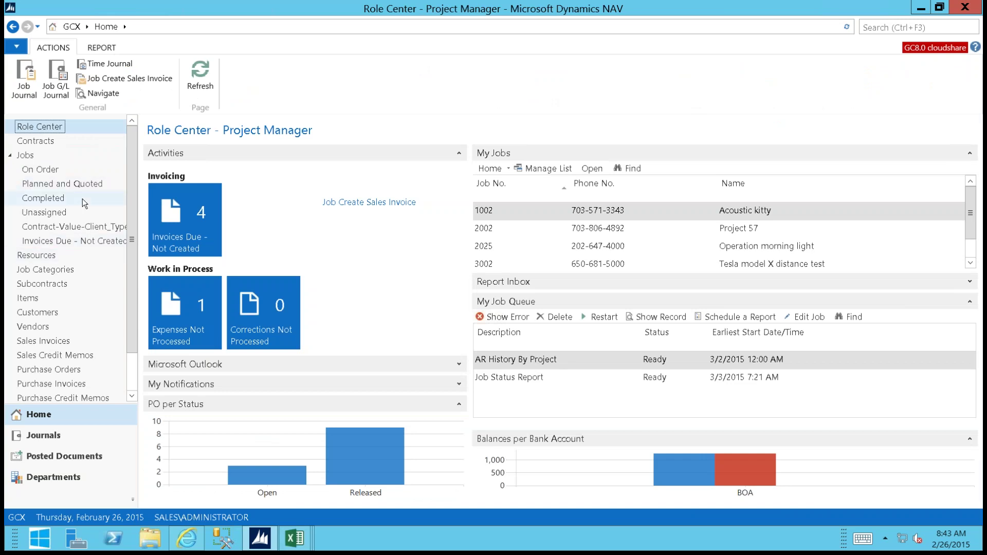
left_click(37, 441)
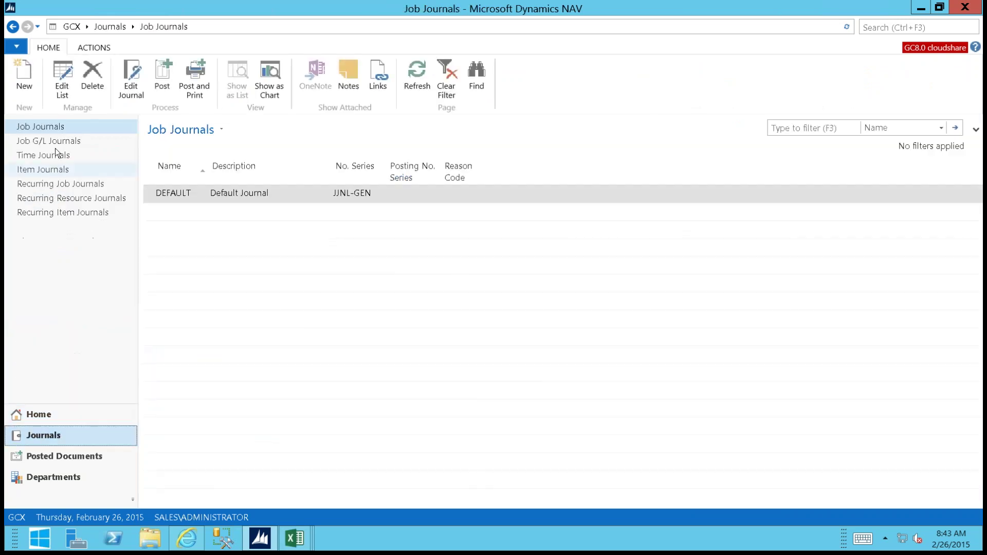
left_click(38, 157)
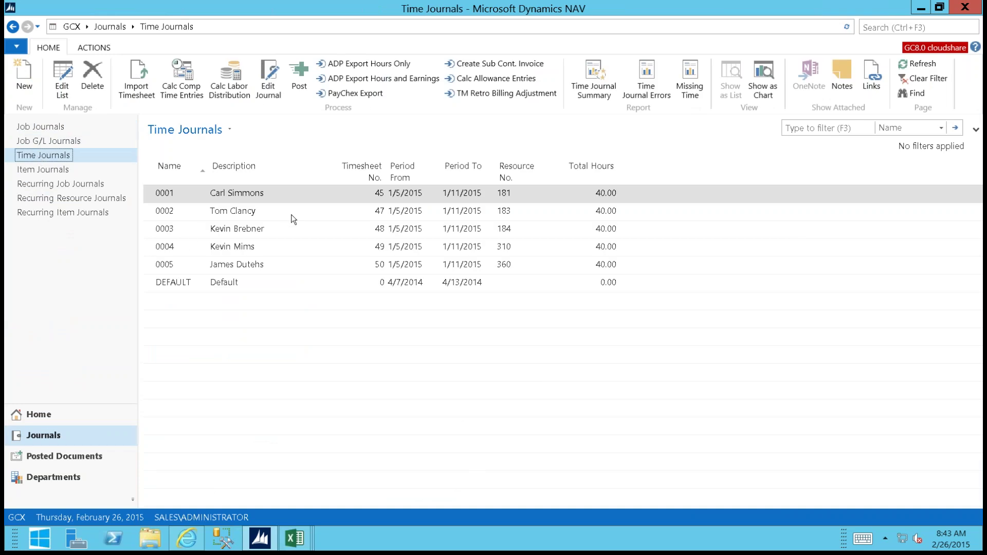
- Review the options of the Missing Time report and of the timesheet import, cancelling both without running them
left_click(681, 82)
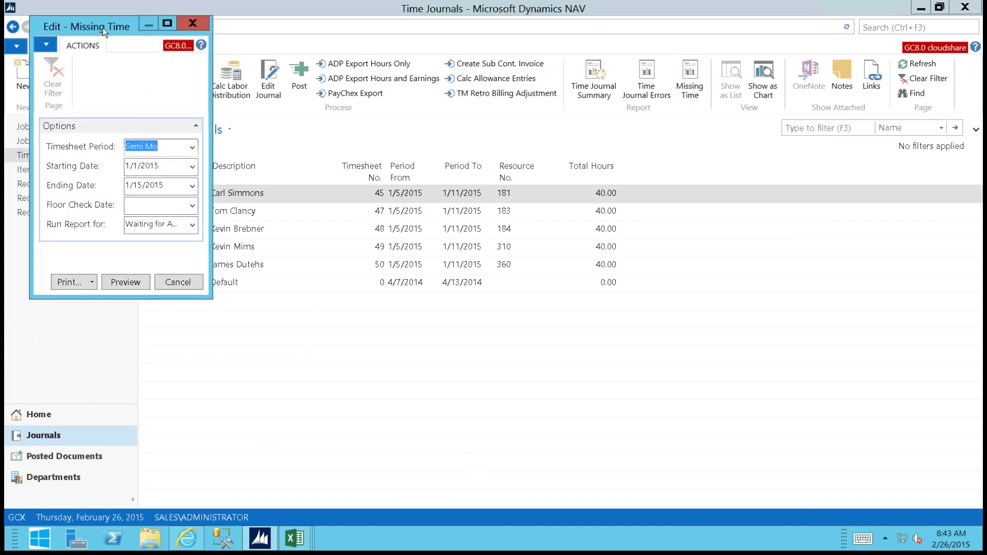
left_click_drag(103, 27, 607, 54)
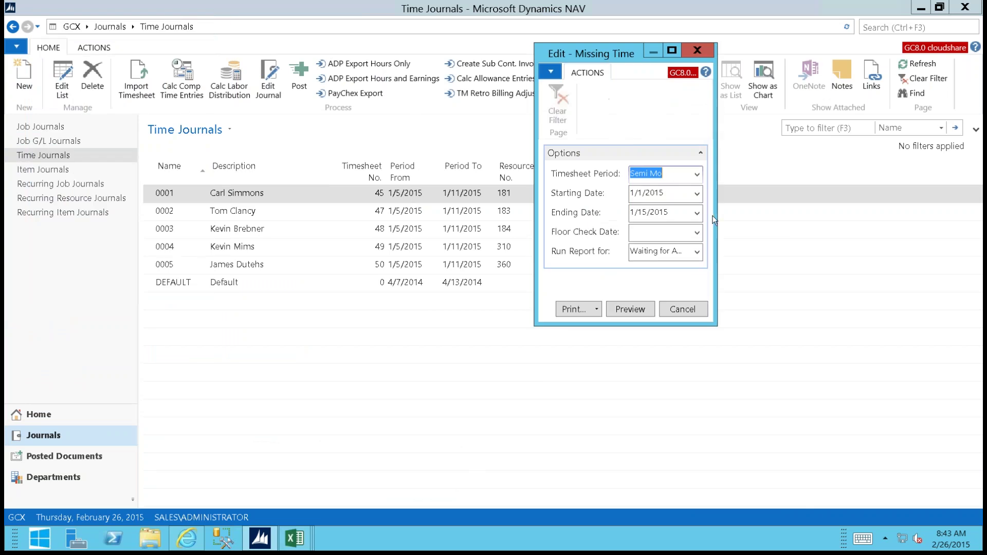
left_click_drag(716, 220, 776, 221)
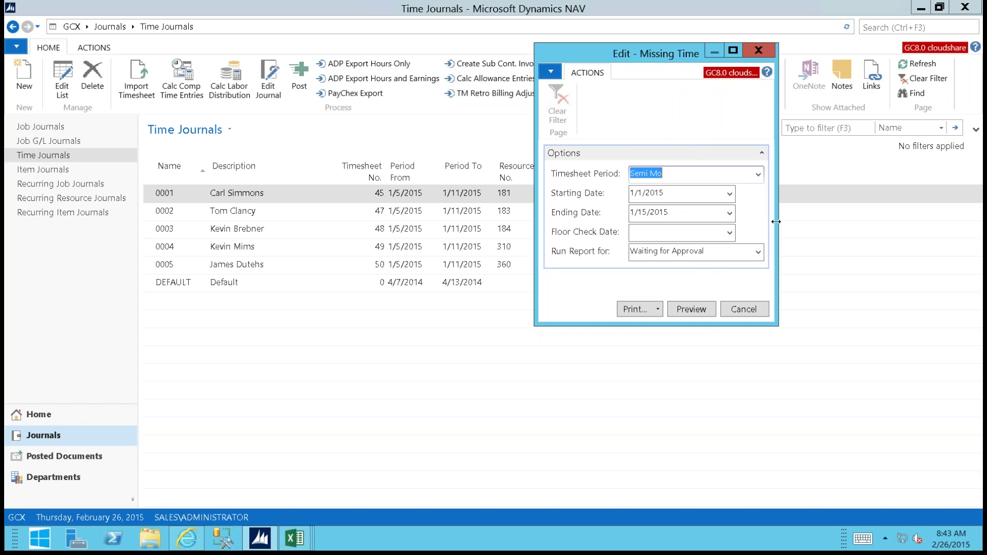
left_click(747, 309)
left_click(145, 91)
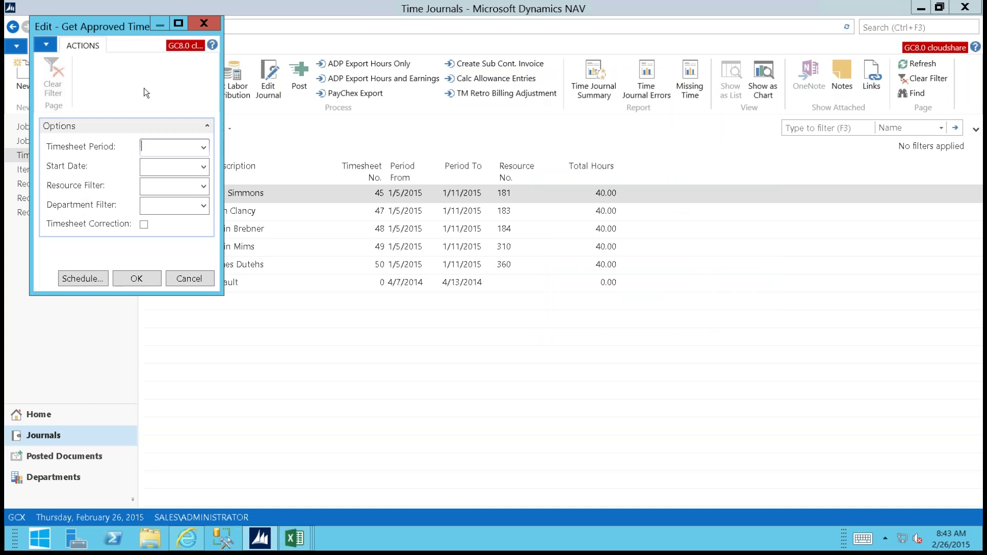
left_click(189, 279)
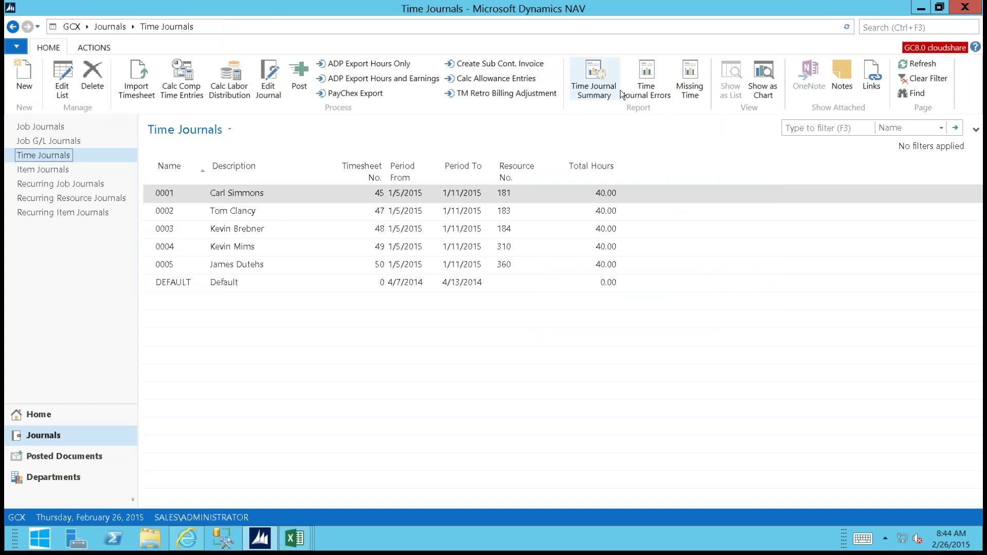
- Preview the Time Journal Summary report, examine it through to the G/L Account Summary, and close the preview
left_click(596, 84)
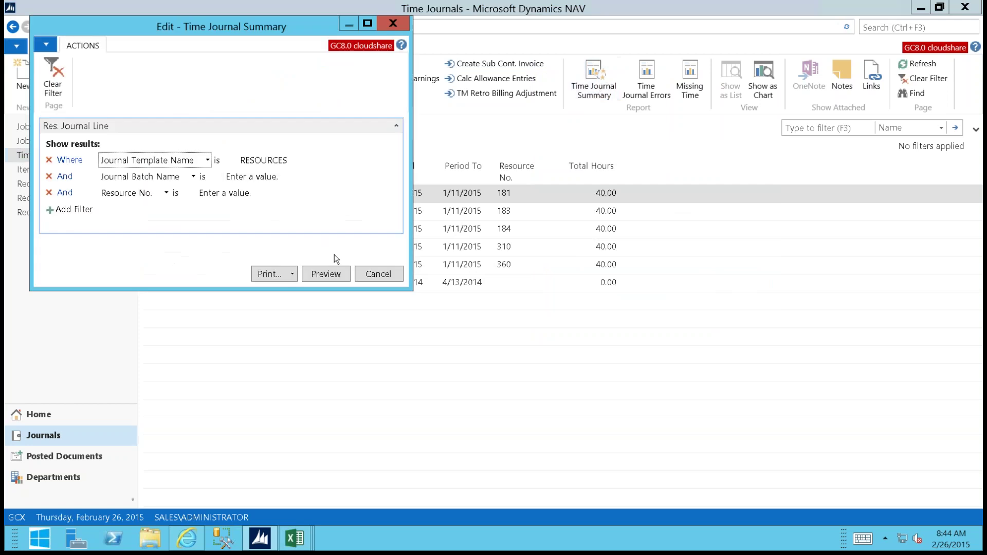
left_click(325, 275)
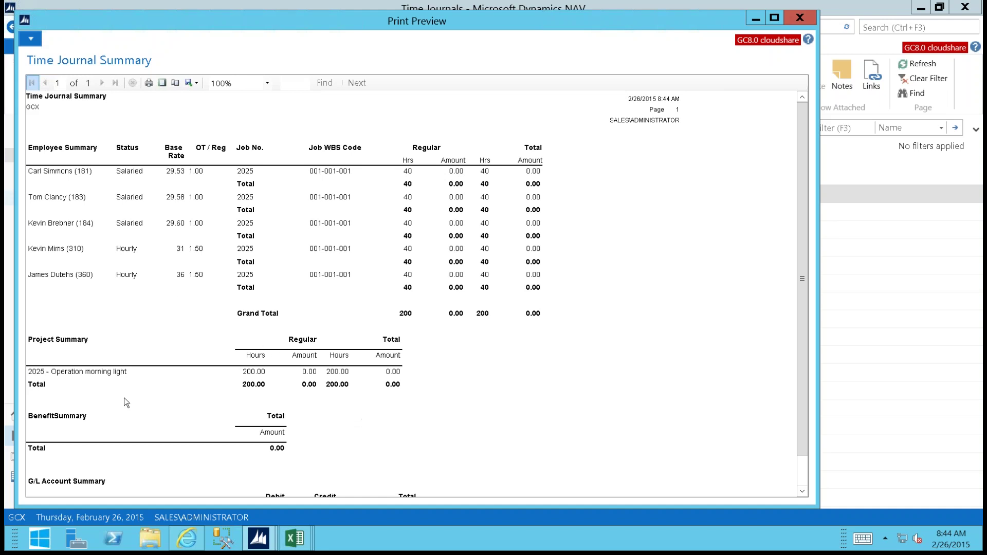
left_click_drag(801, 279, 808, 325)
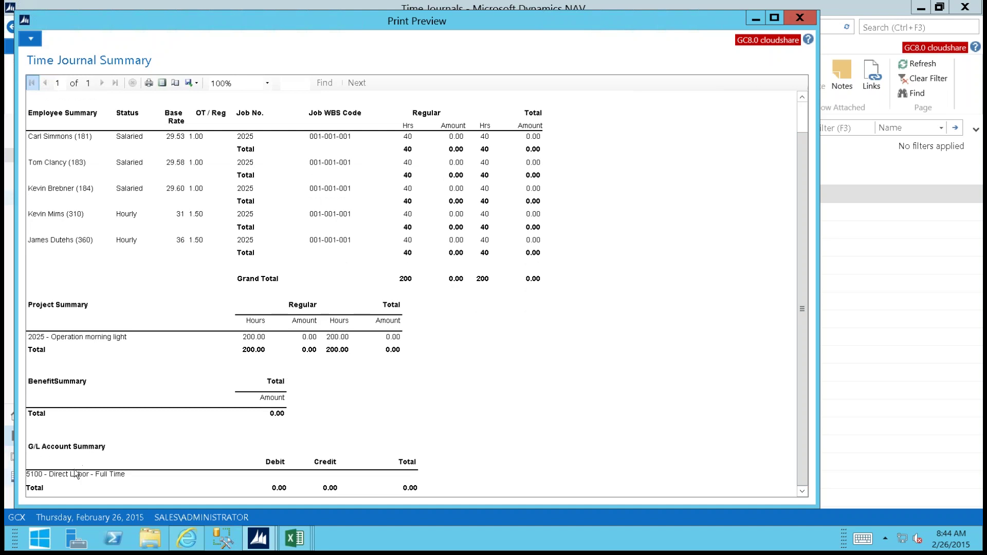
left_click(802, 19)
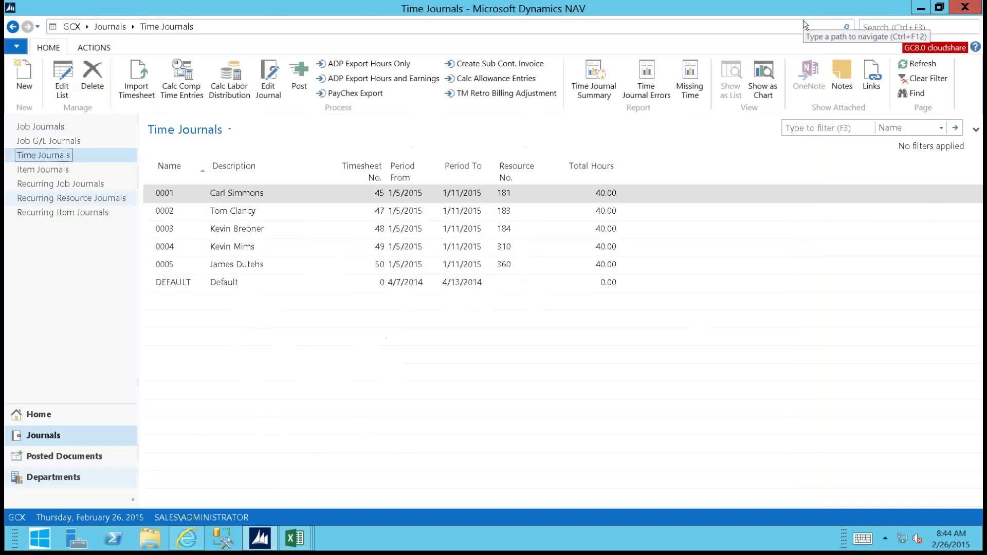
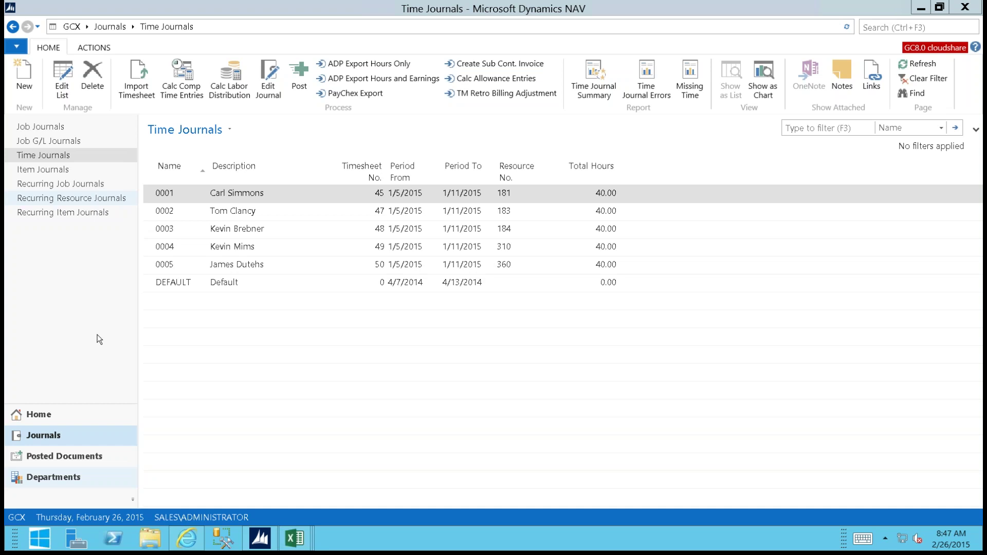
- Return to the Project Manager Role Center and open the job card of 1002 - Acoustic kitty from My Jobs
left_click(19, 416)
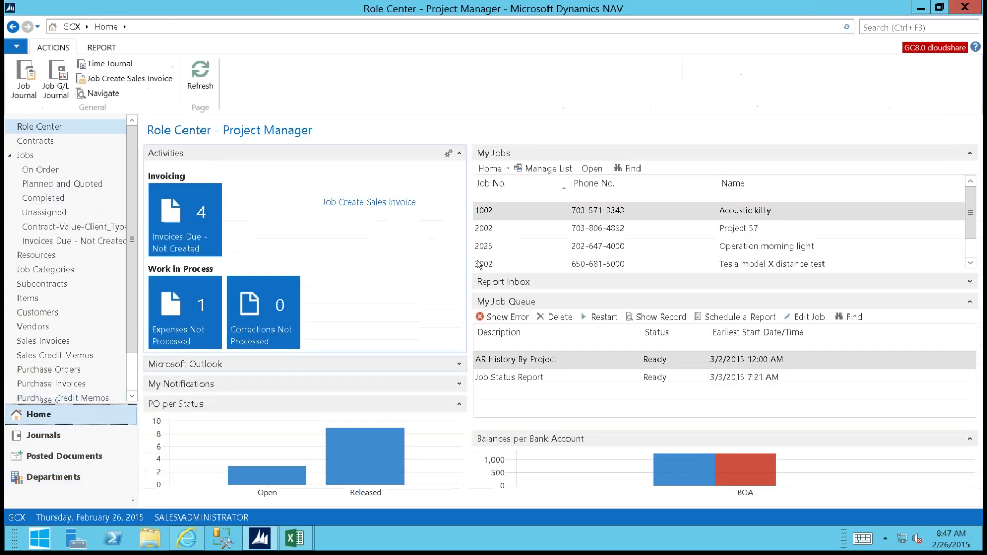
left_click(555, 208)
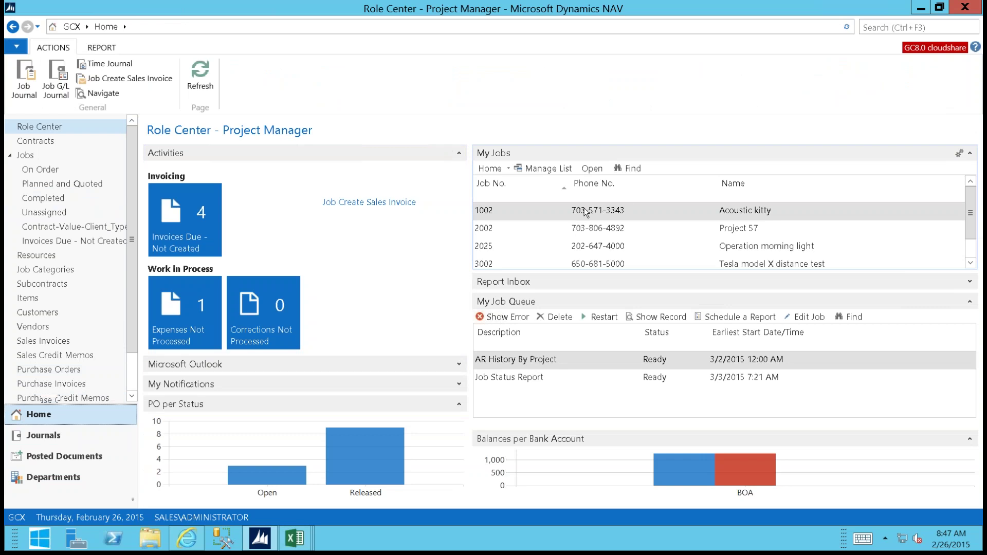
left_click(588, 215)
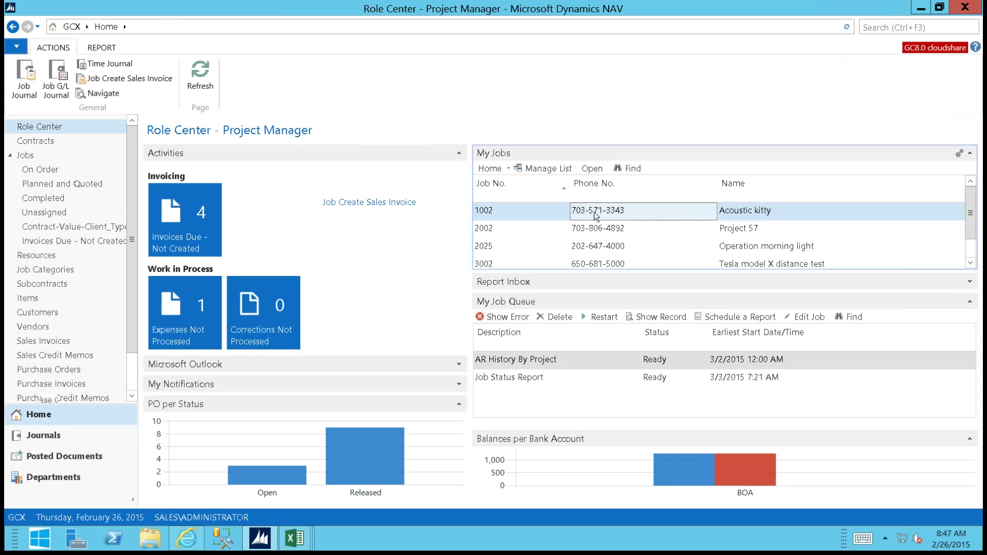
double_click(596, 215)
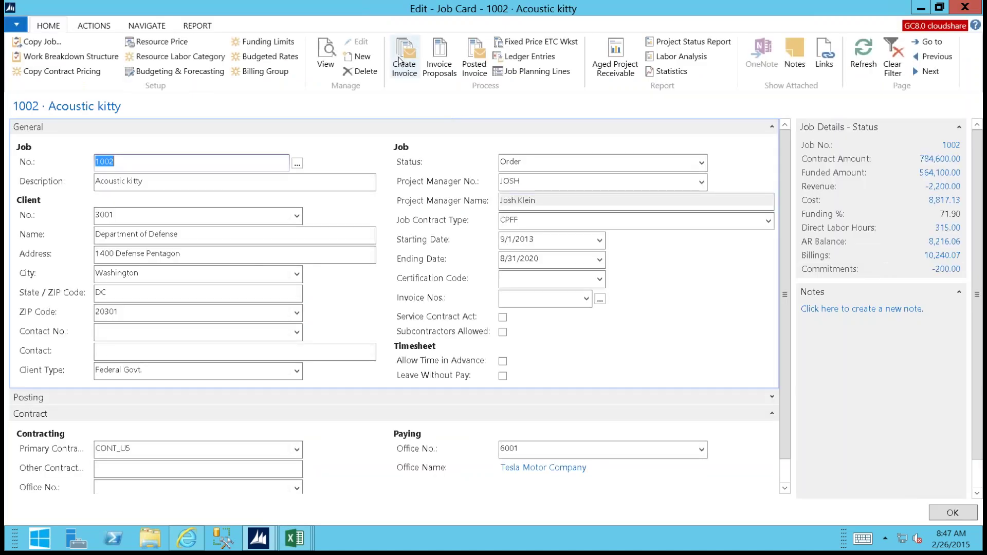
- Examine all Create Job Invoice Proposal options for job 1002 in an enlarged window and cancel without creating a proposal
left_click(400, 60)
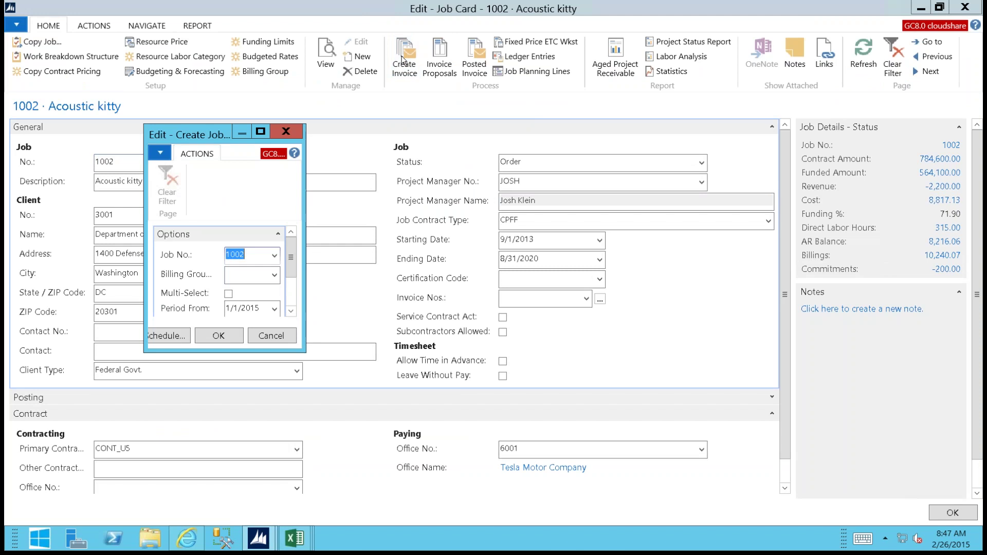
left_click_drag(307, 226, 433, 232)
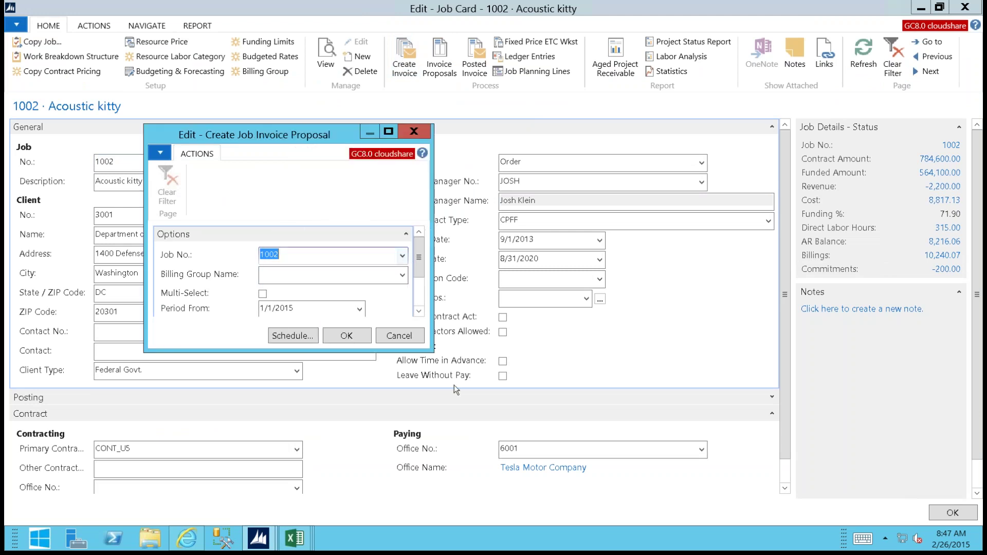
left_click_drag(455, 381, 508, 433)
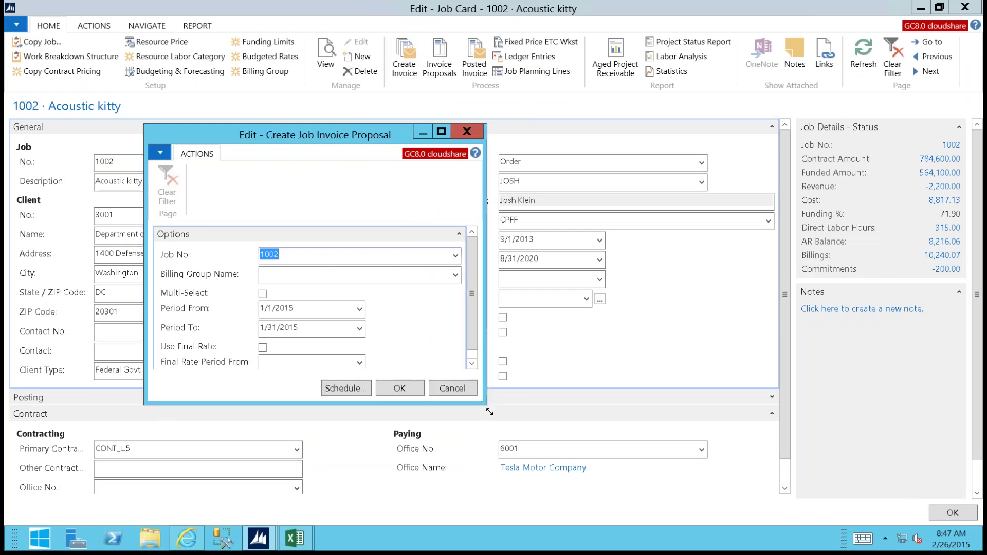
left_click_drag(486, 405, 520, 456)
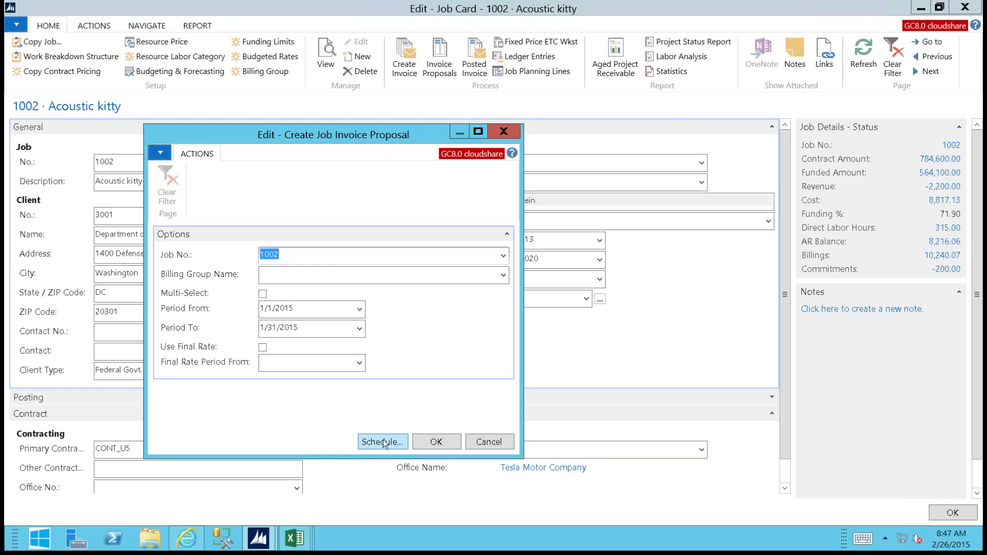
left_click(489, 442)
- List the invoice proposals of job 1002 and open sales invoice SI00079 for the Department of Defense
left_click(440, 69)
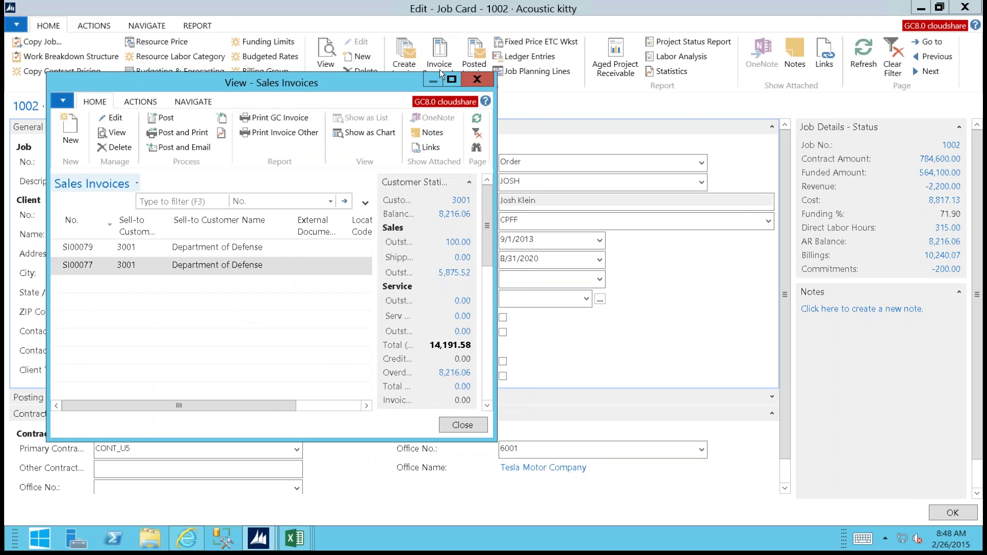
left_click(196, 253)
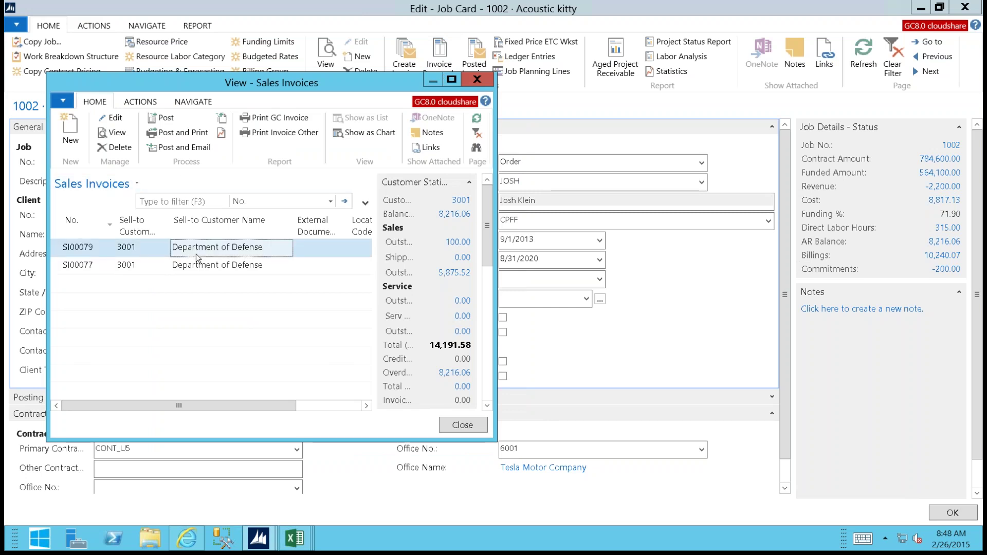
double_click(196, 256)
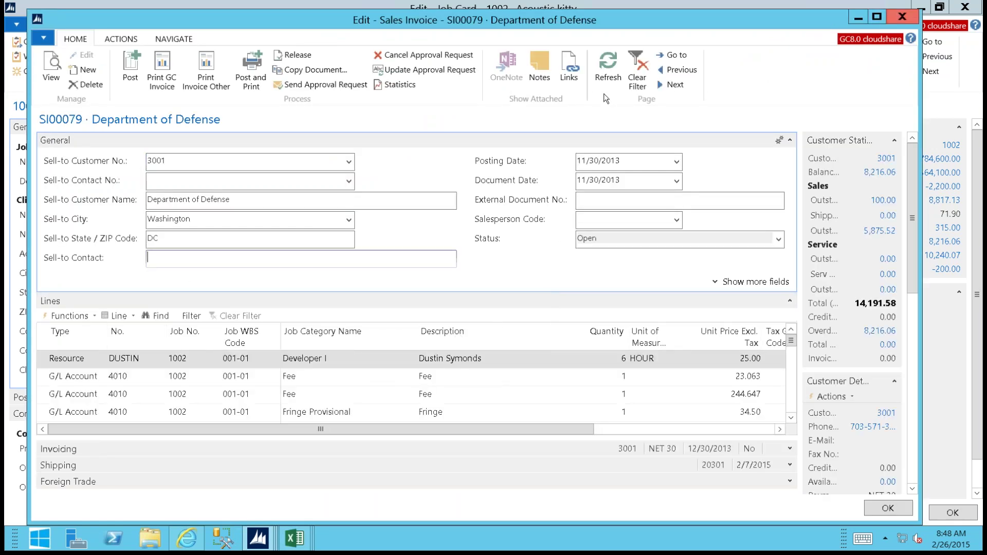
- Open the GC invoice print options for SI00079 and review the grouping and summarizing choices, keeping Category Group + Labor Type and By Resource
left_click(168, 71)
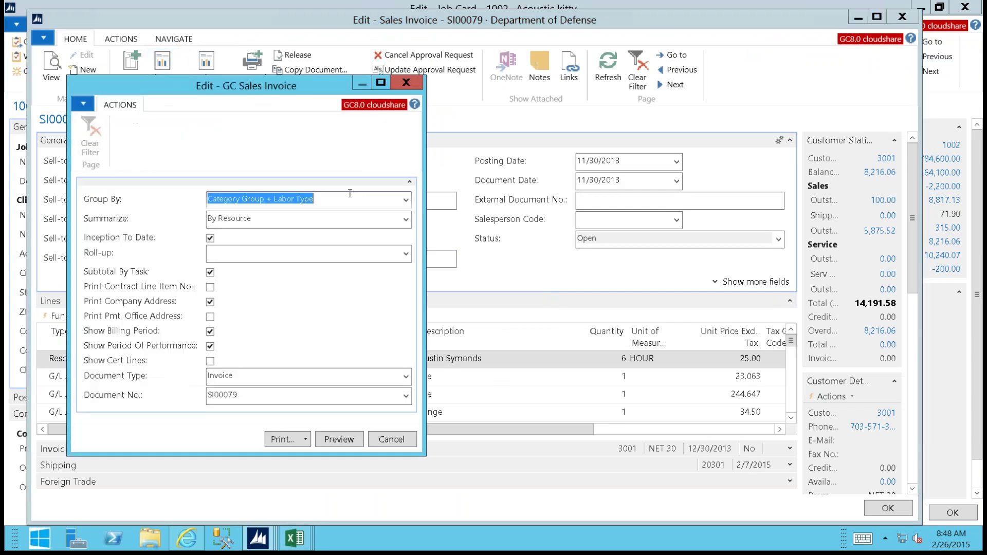
left_click(407, 201)
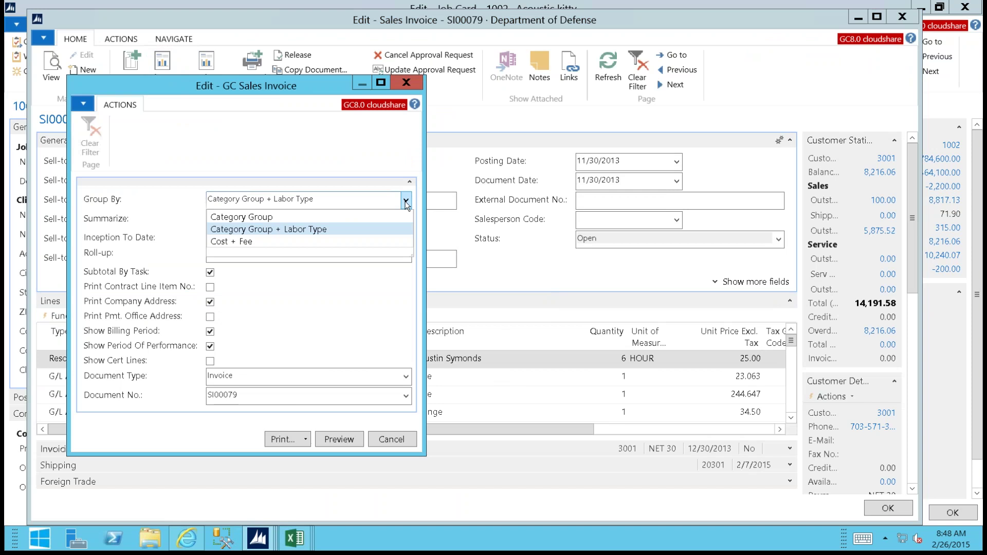
left_click(313, 229)
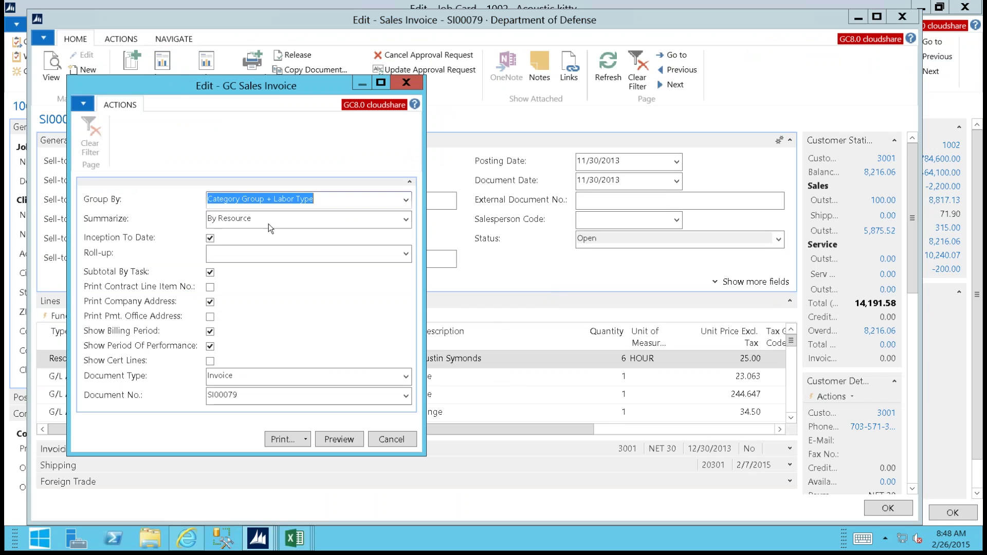
left_click(406, 220)
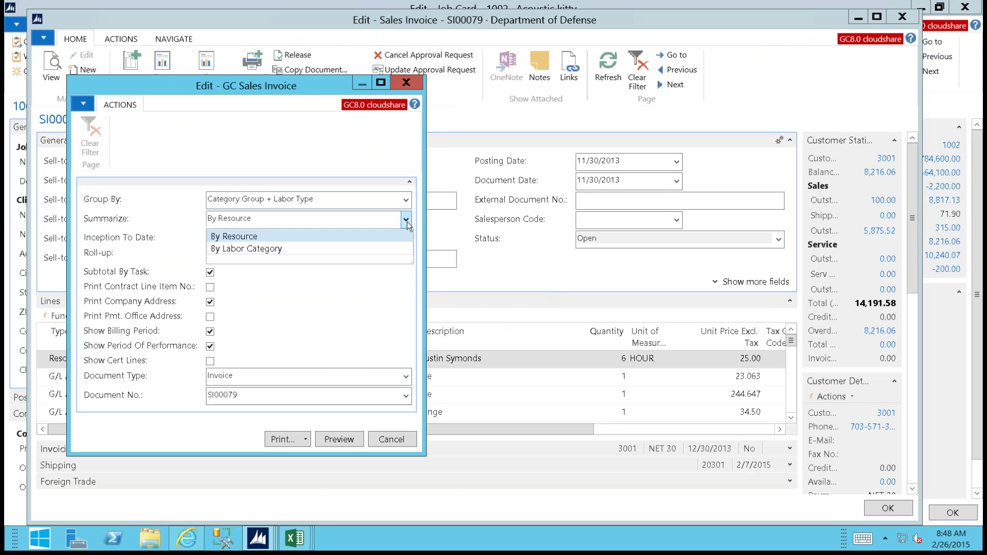
left_click(407, 224)
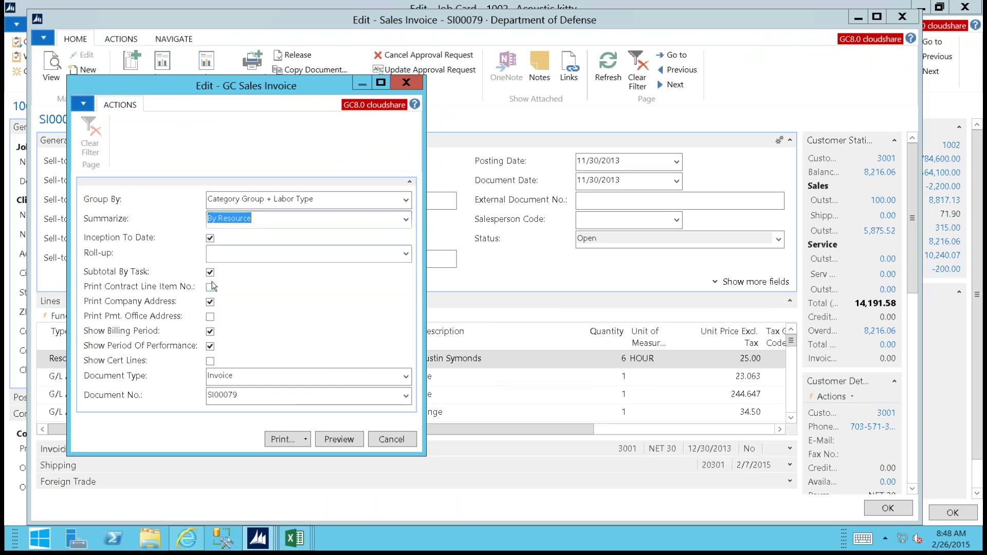
- Preview the GC Sales Invoice for SI00079 in a maximized window at 150% zoom
left_click(338, 440)
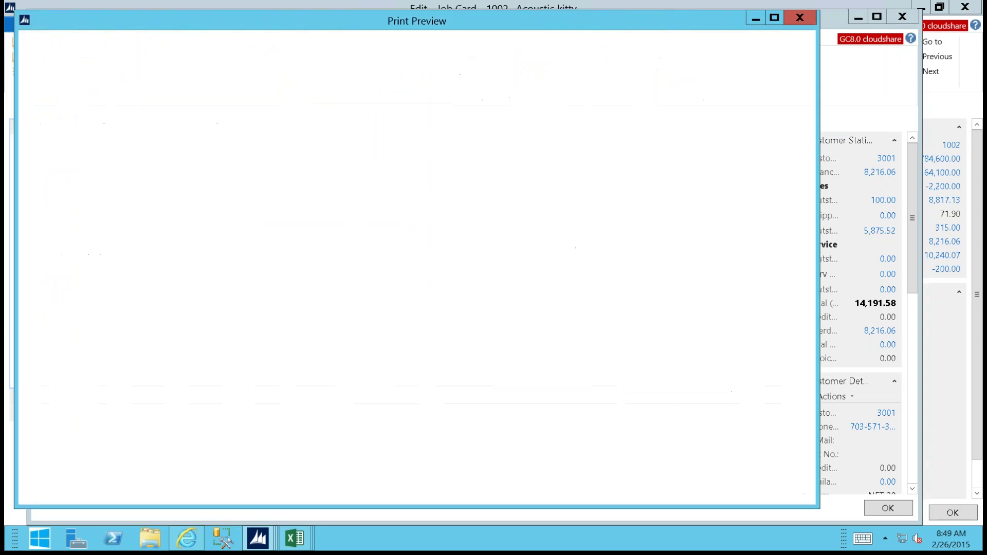
left_click(775, 19)
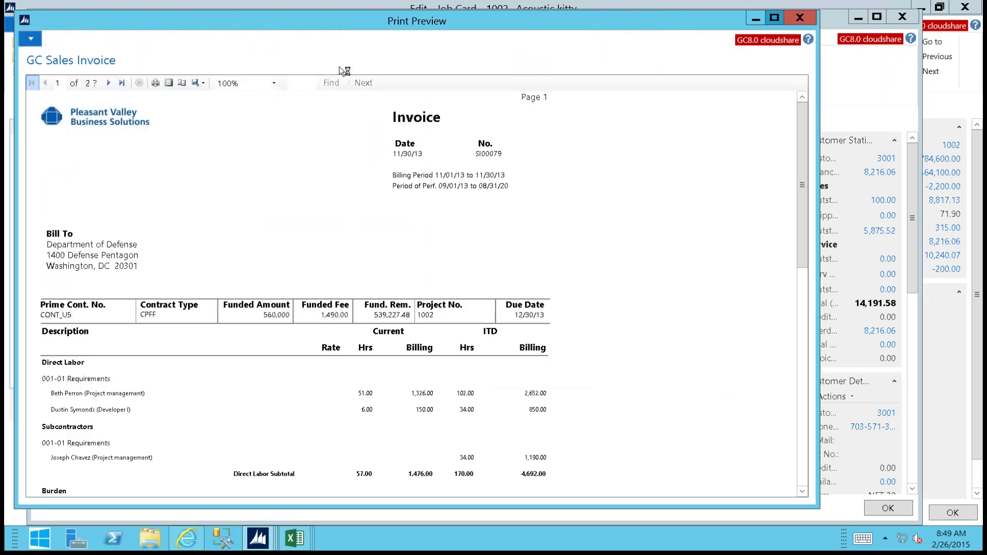
left_click(259, 68)
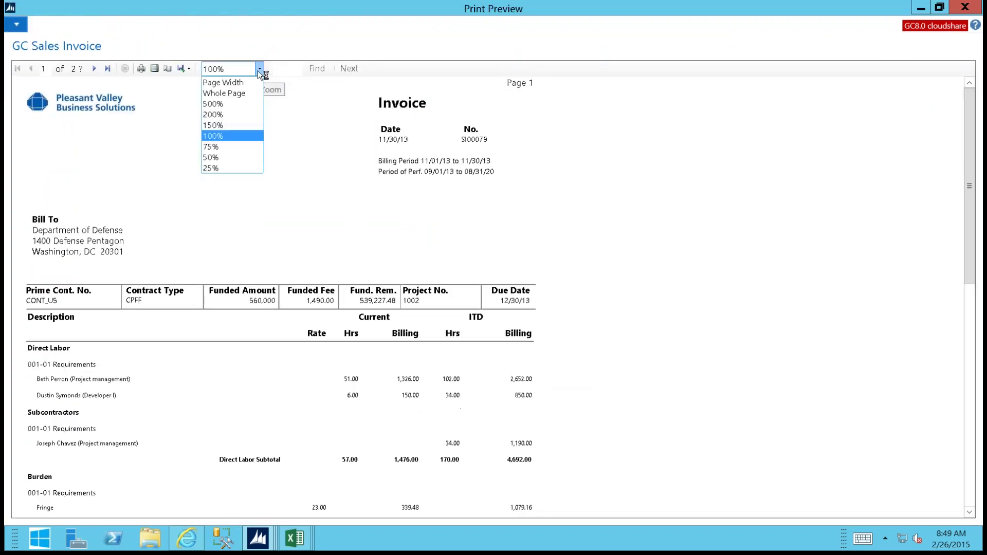
left_click(233, 125)
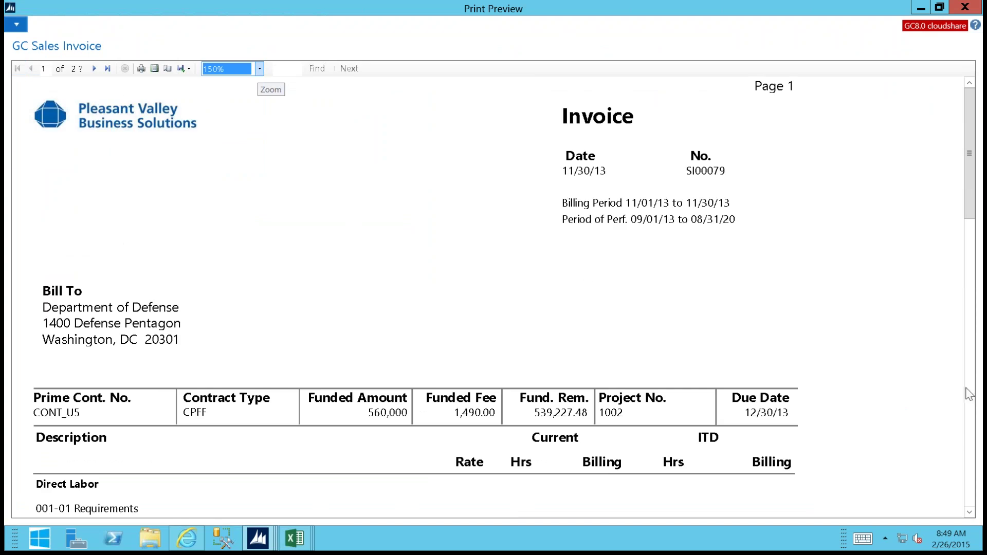
- Examine page 1 of the invoice preview, from the billing header through the burden subtotal of task 001-02 Setup
left_click(970, 514)
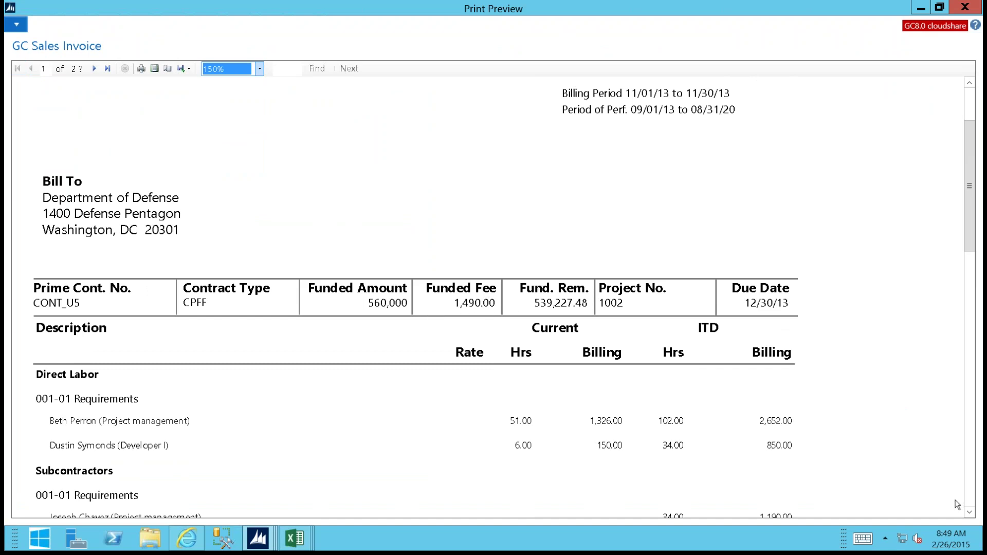
left_click(971, 515)
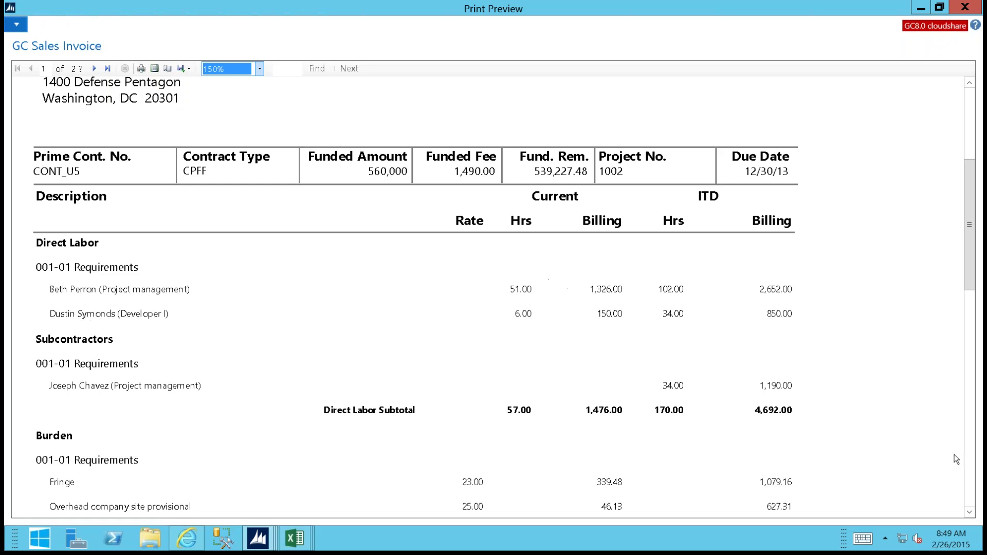
left_click(969, 513)
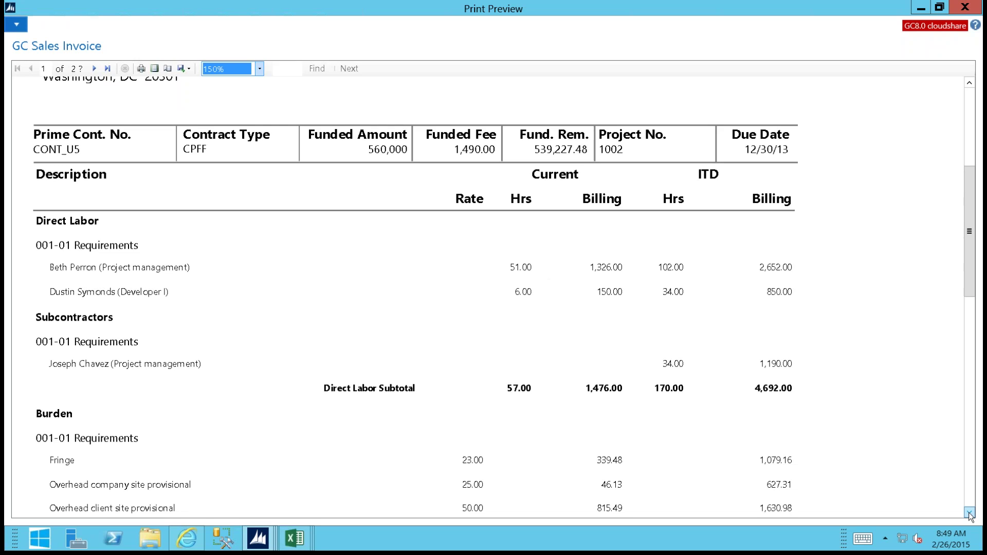
left_click(970, 513)
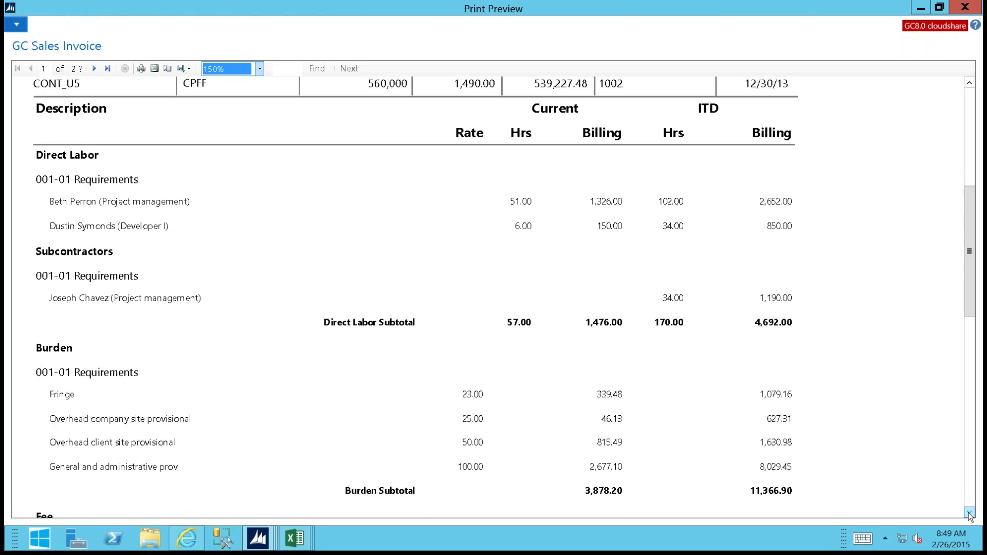
left_click(969, 513)
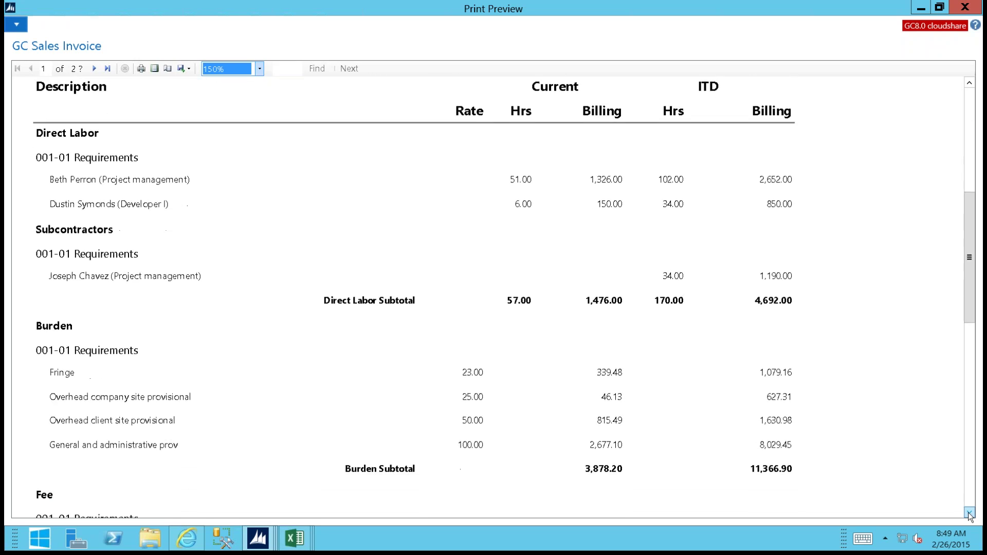
left_click(969, 512)
left_click(970, 513)
left_click(969, 512)
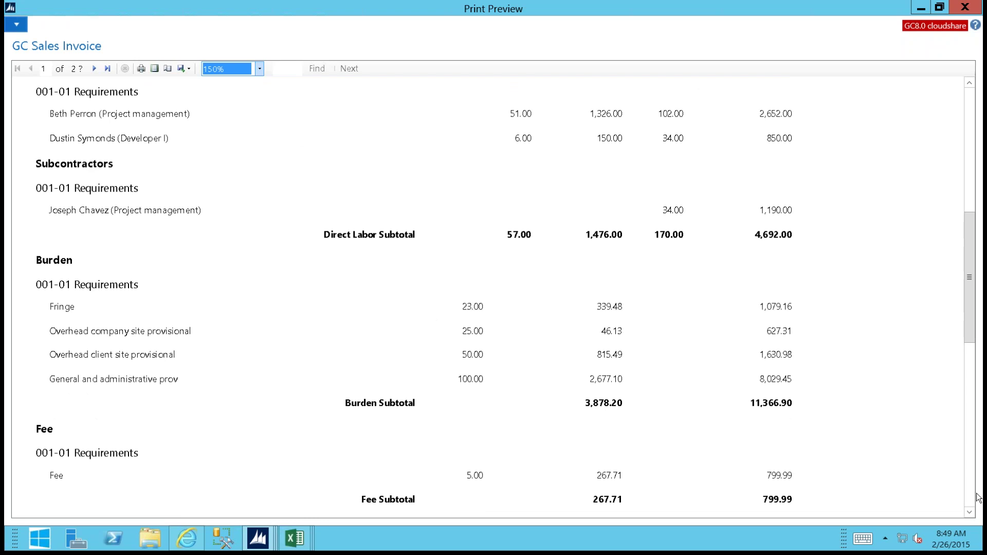
left_click(970, 514)
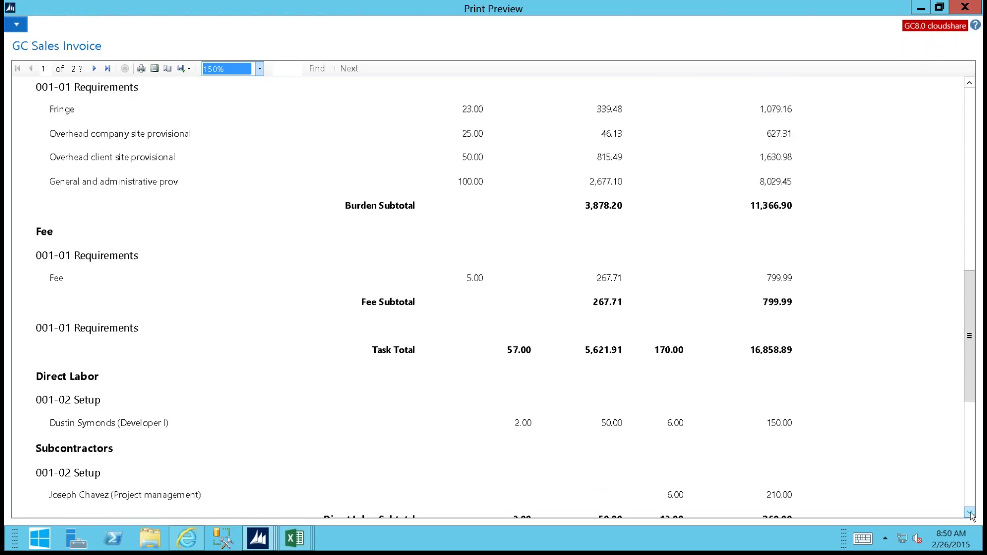
left_click_drag(970, 513, 970, 513)
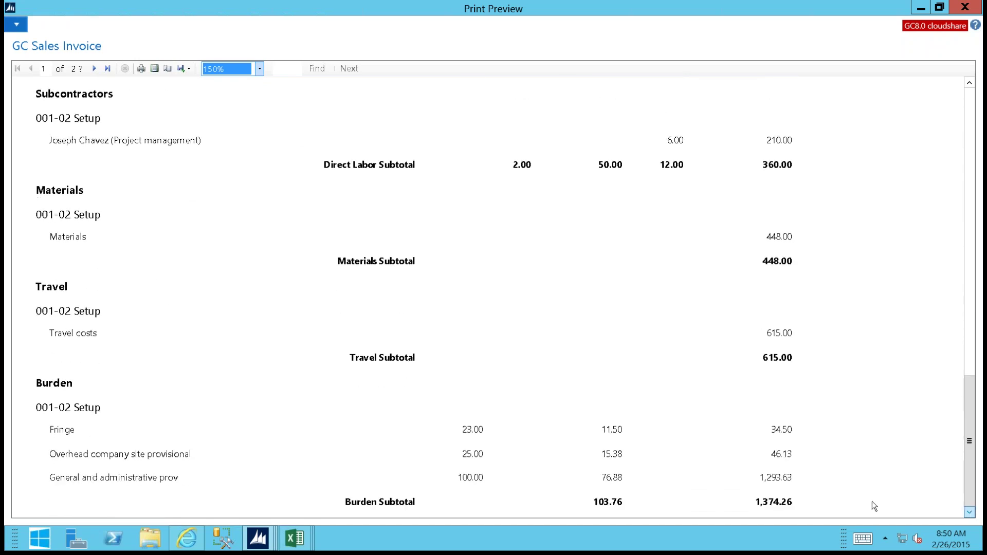
- Go to page 2 of the invoice preview and examine the withholding and invoice totals at its end
left_click(95, 69)
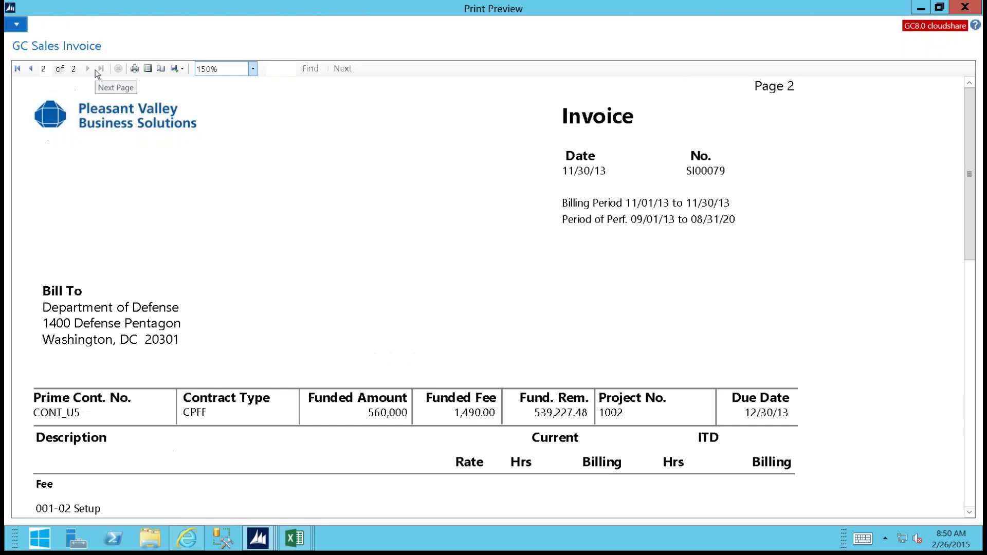
left_click(968, 465)
left_click(967, 465)
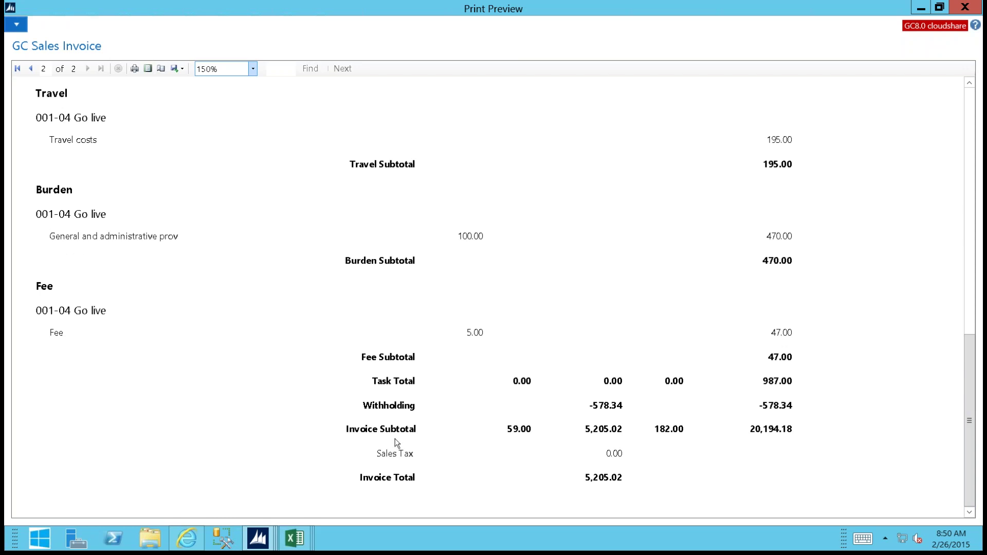
- Check the export formats offered for the invoice preview and close the preview without exporting
left_click(182, 68)
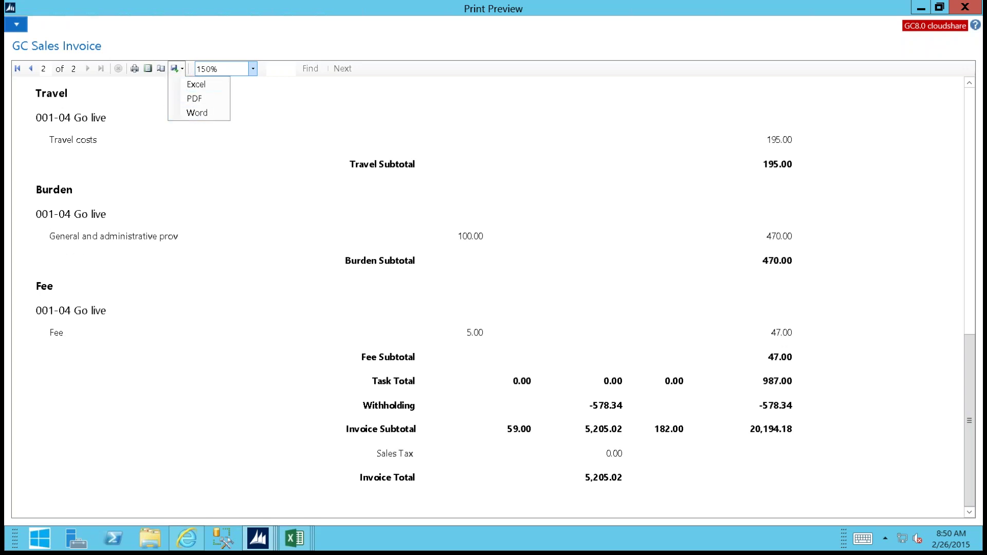
left_click(965, 6)
left_click(964, 7)
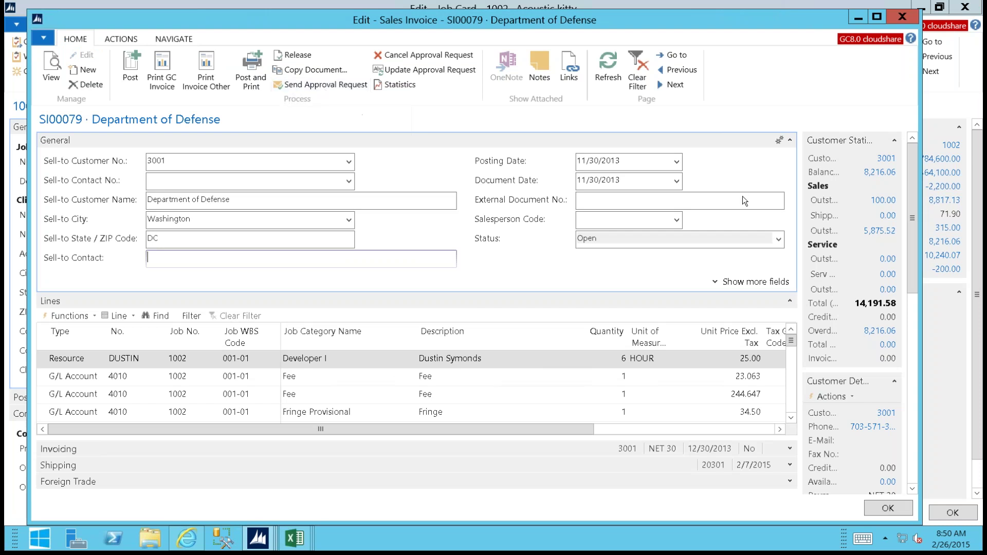
- Review the Status options of sales invoice SI00079, and return to the job card of 1002 without changing the invoice
left_click(777, 239)
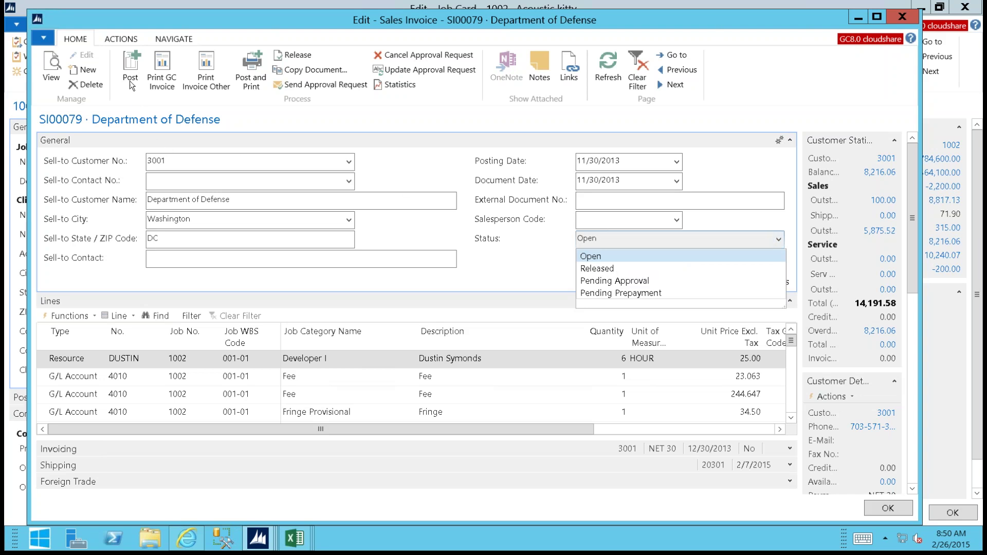
left_click(673, 110)
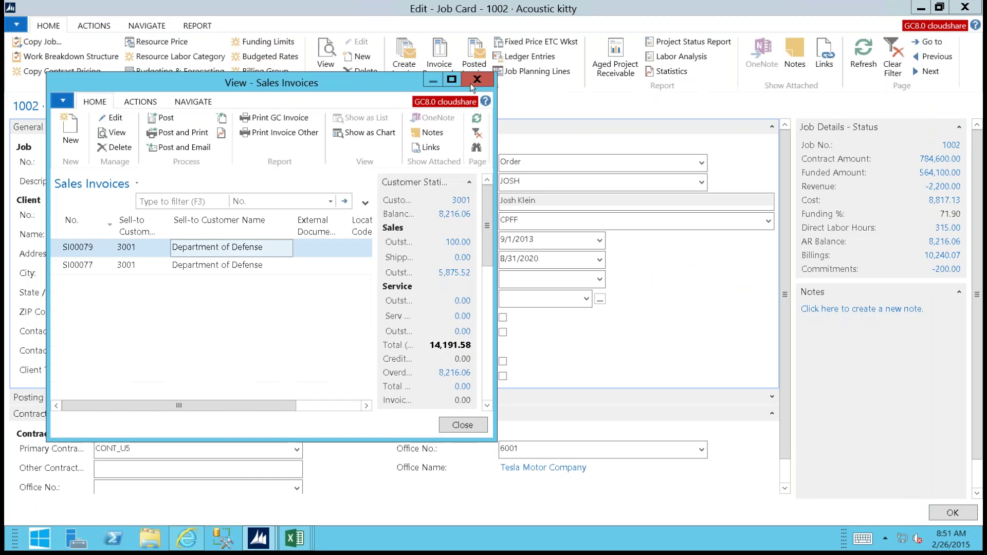
key("Escape")
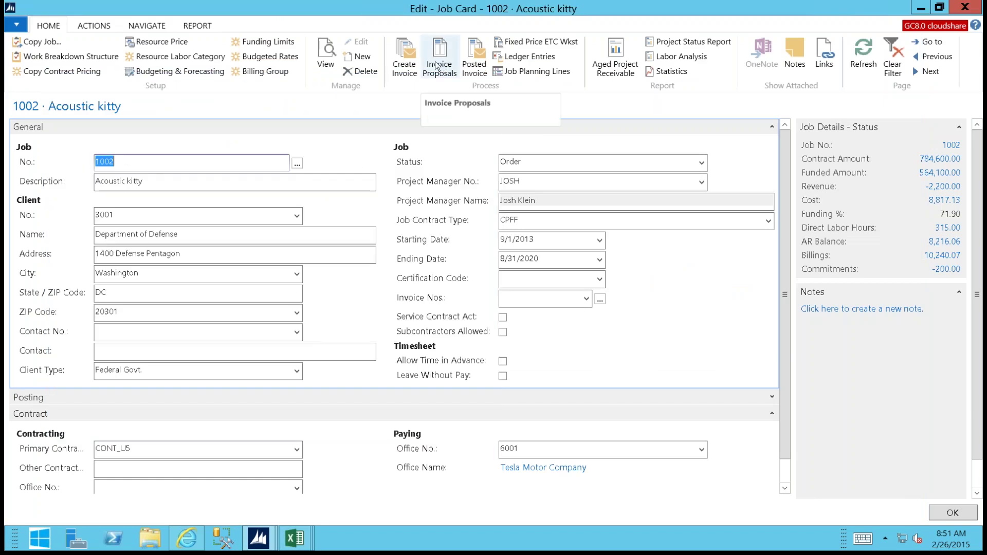
- List the posted sales invoices of job 1002 and open posted invoice SI-0108 dated 10/31/2013
left_click(475, 63)
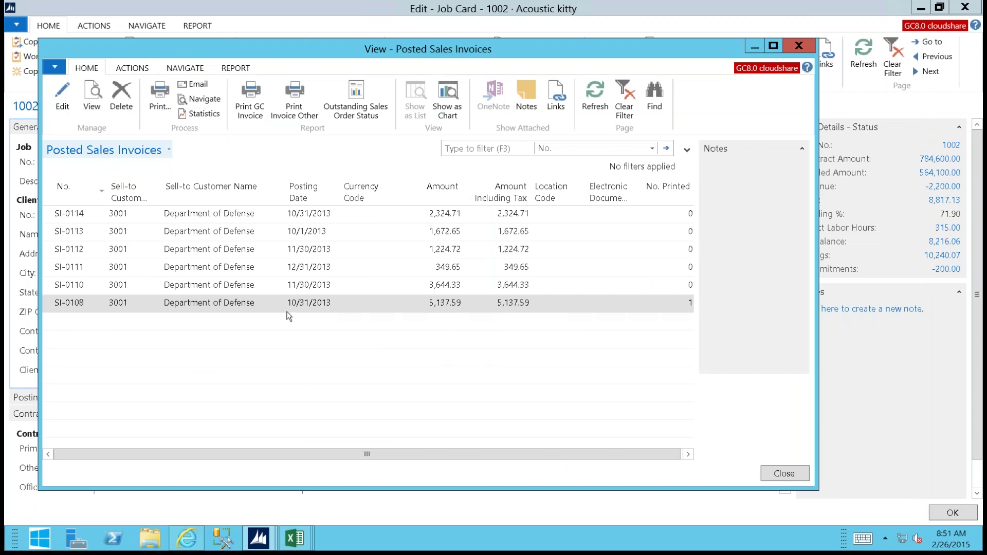
left_click(297, 304)
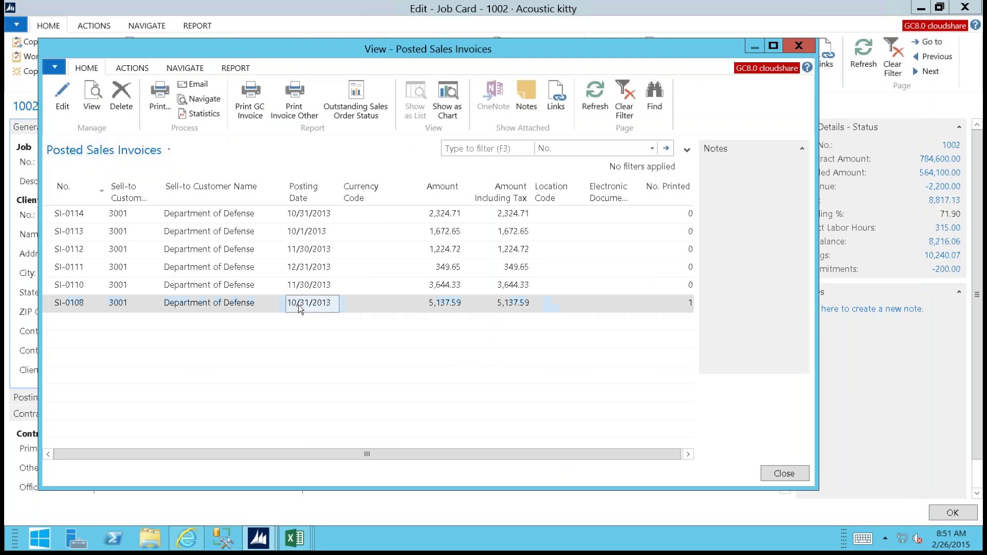
double_click(299, 305)
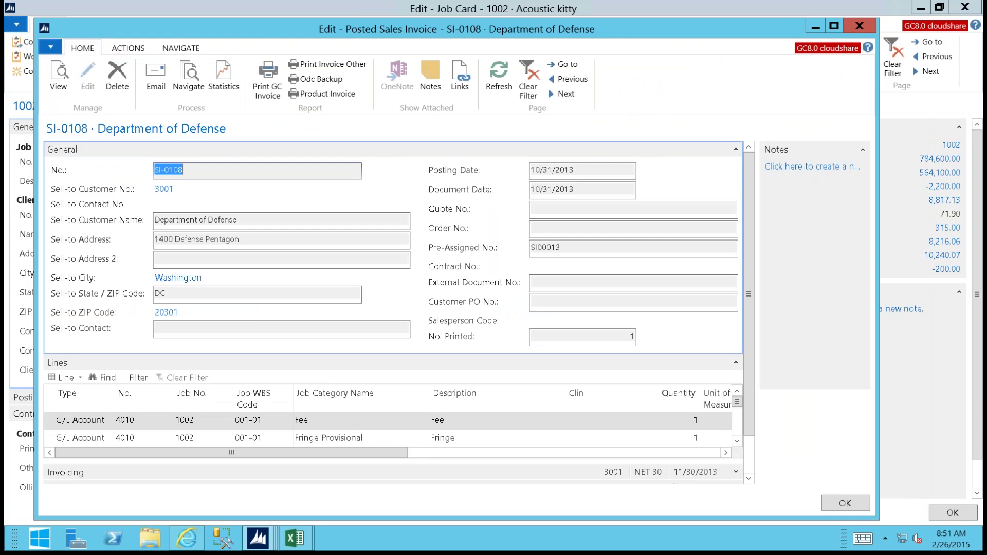
key("Escape")
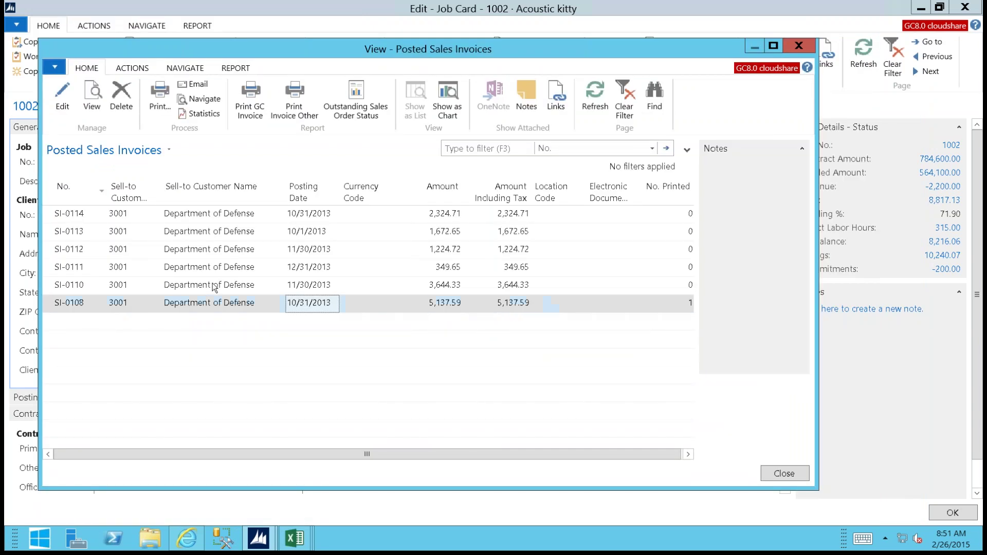
double_click(203, 304)
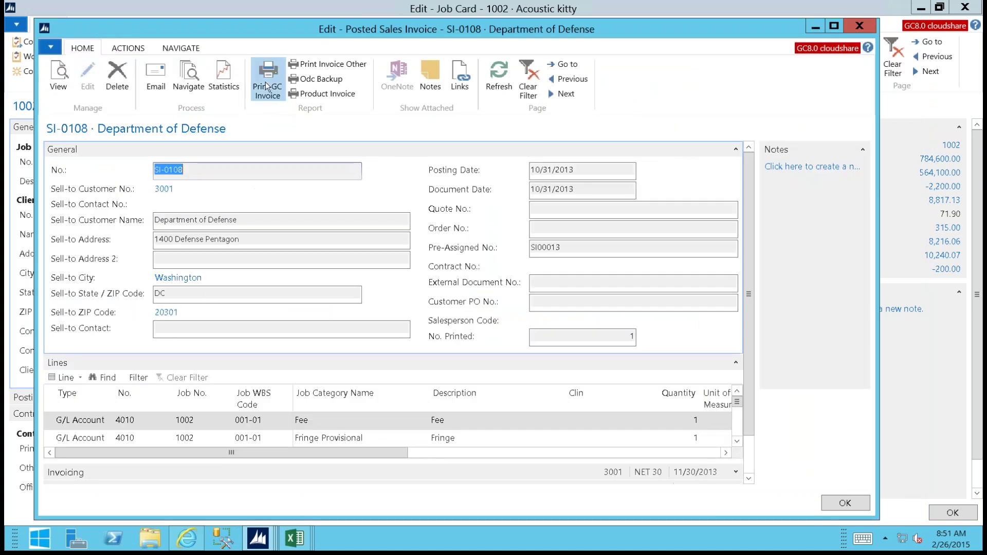
- Preview the GC invoice for posted invoice SI-0108 with the existing print options, and close the preview
left_click(267, 86)
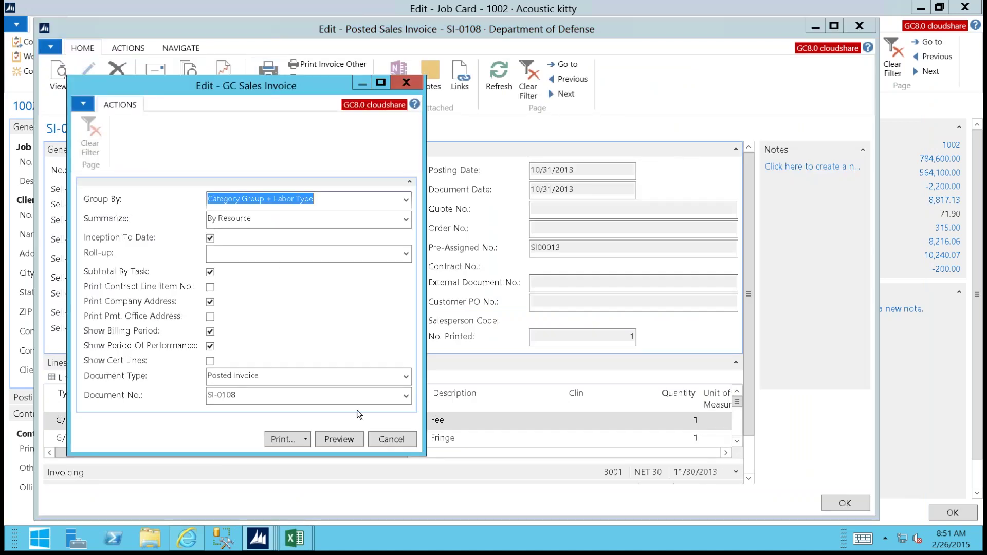
left_click(344, 436)
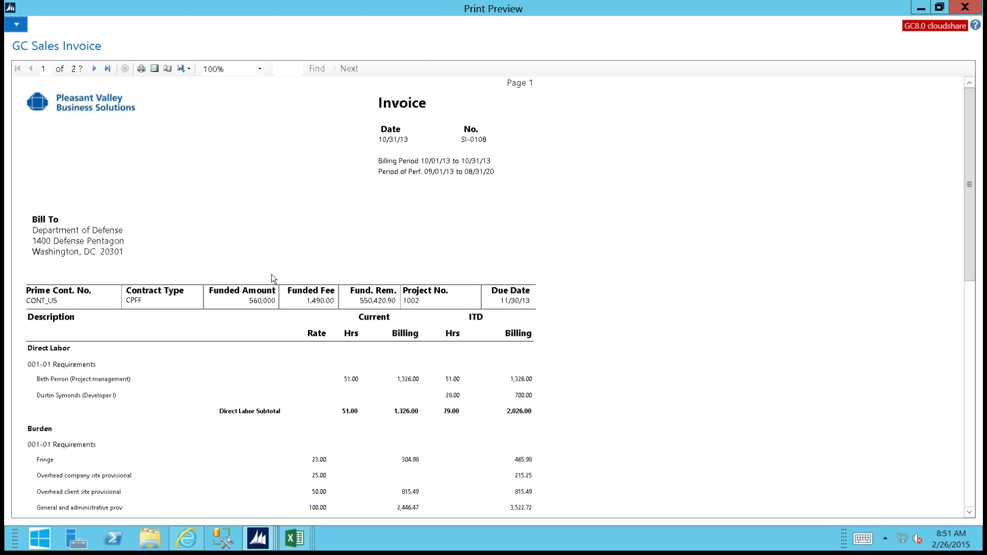
key("Escape")
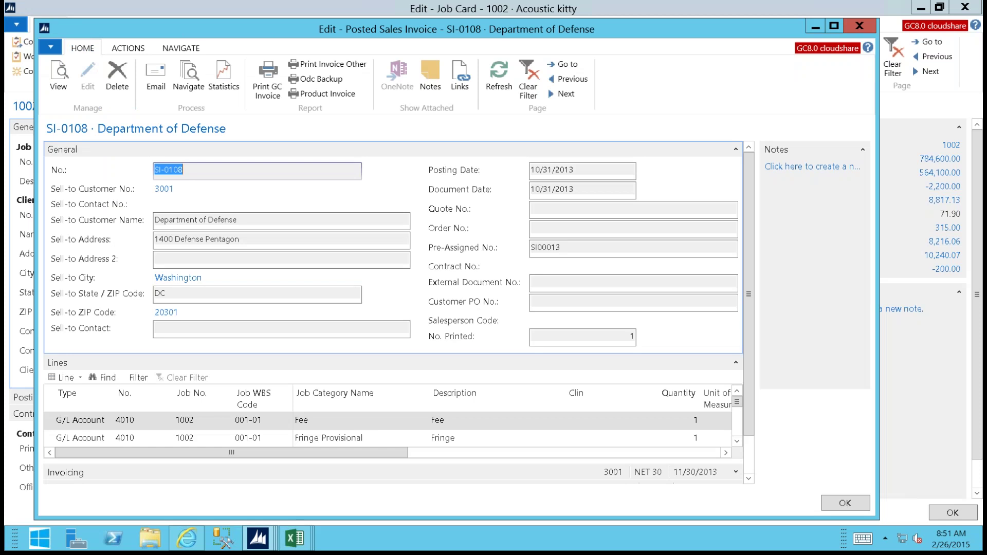
- Close the posted invoice, the posted invoice list and the job card to return to the Project Manager Role Center
key("Escape")
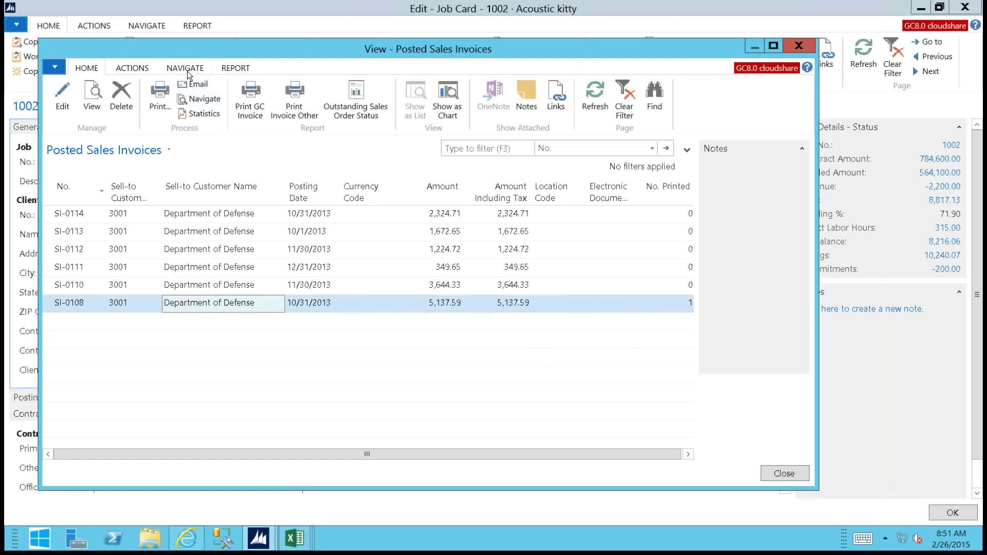
key("Escape")
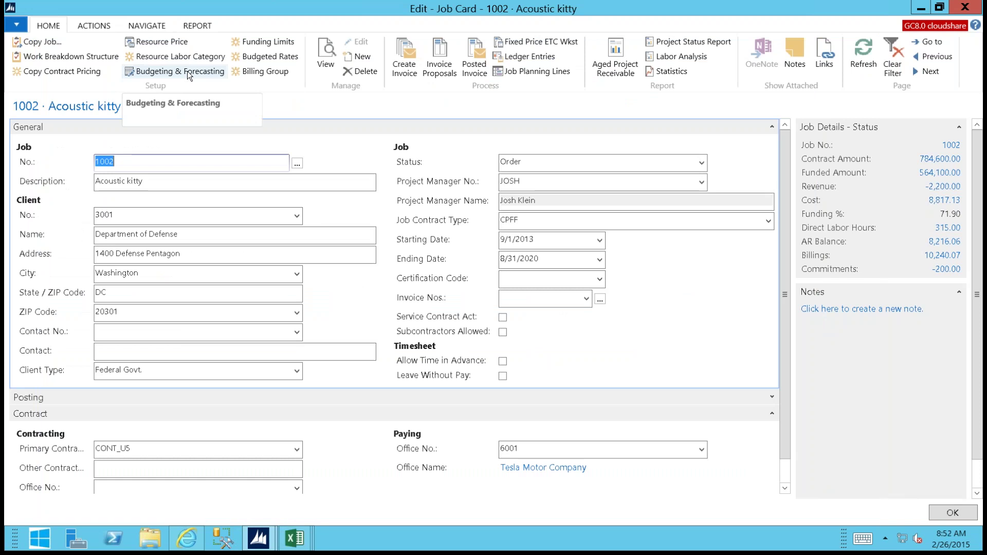
key("Escape")
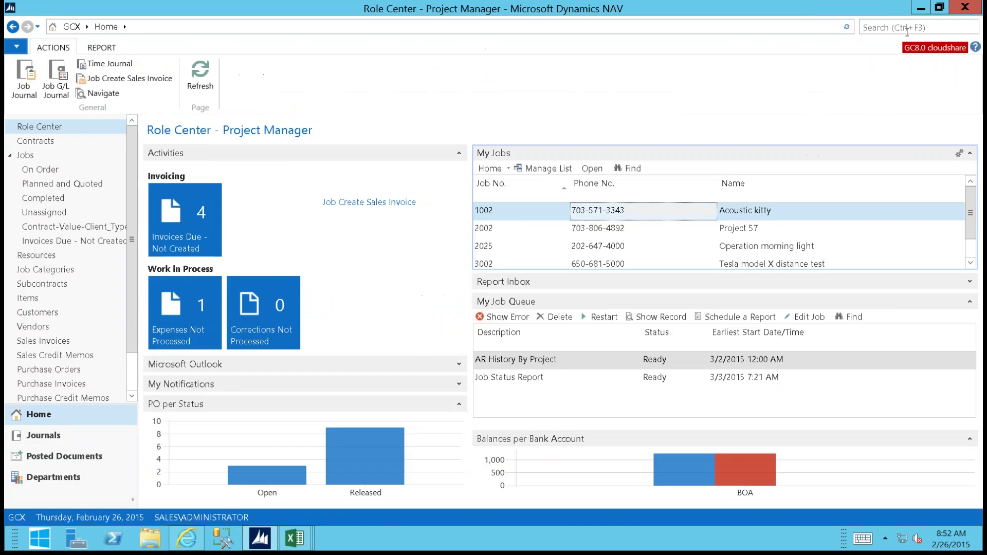
left_click(885, 28)
type("E")
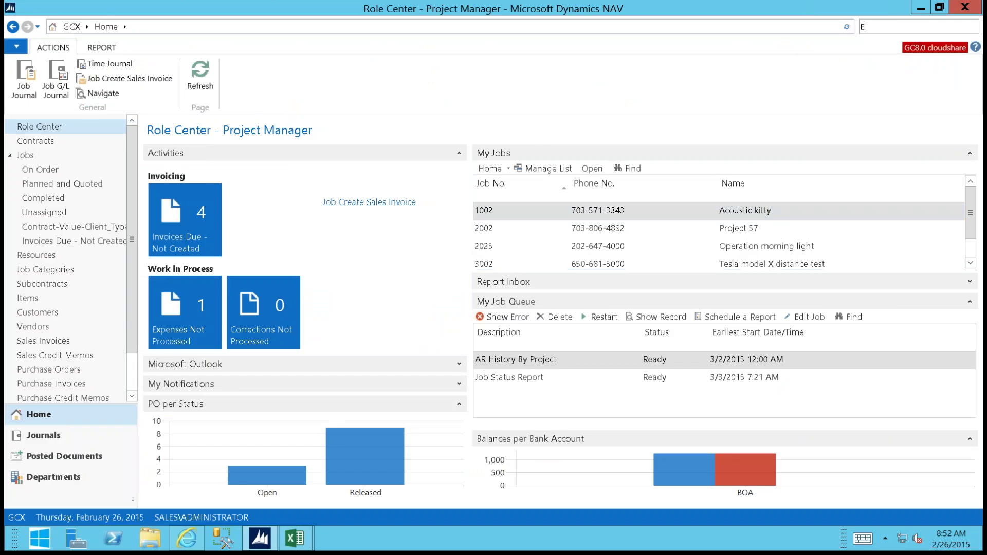
type("xpense Reports")
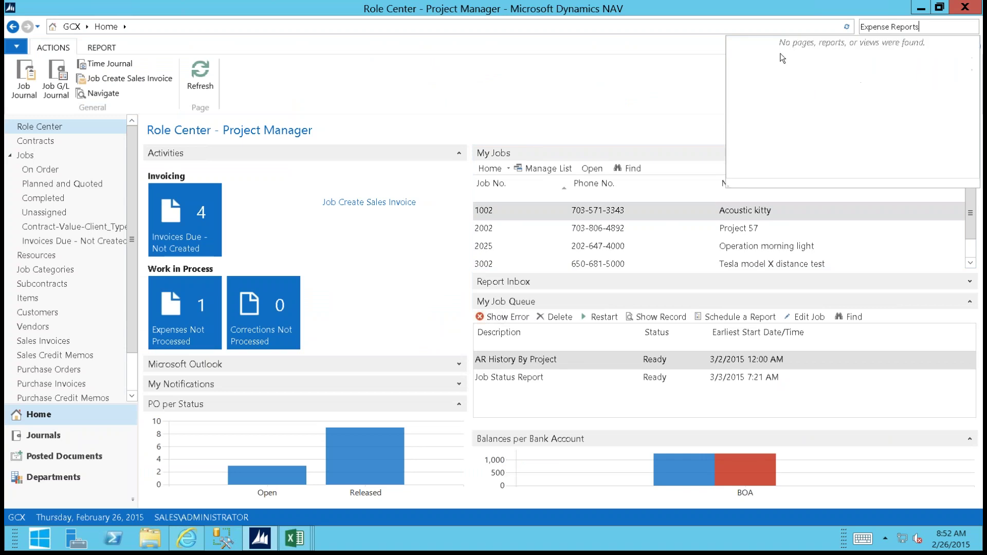
key("BackSpace")
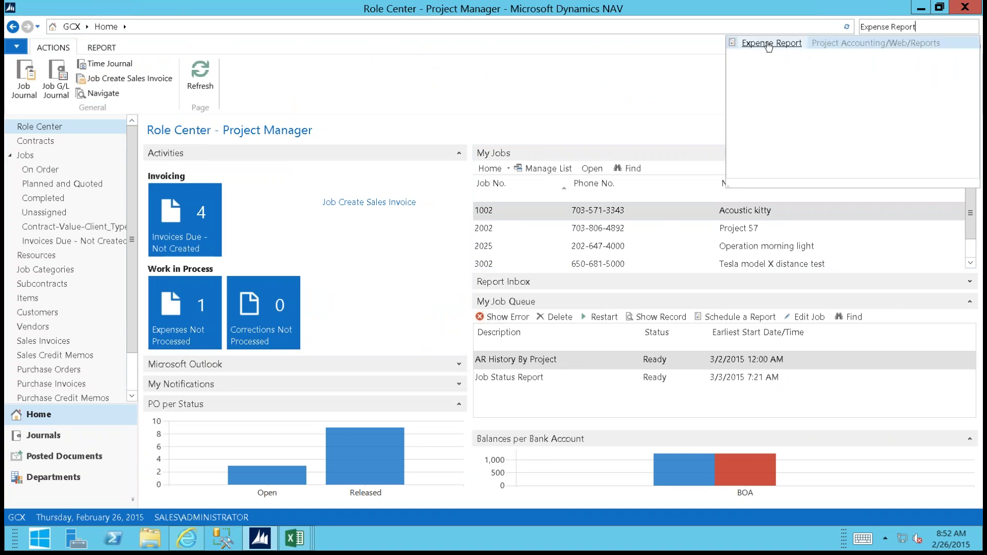
left_click(753, 43)
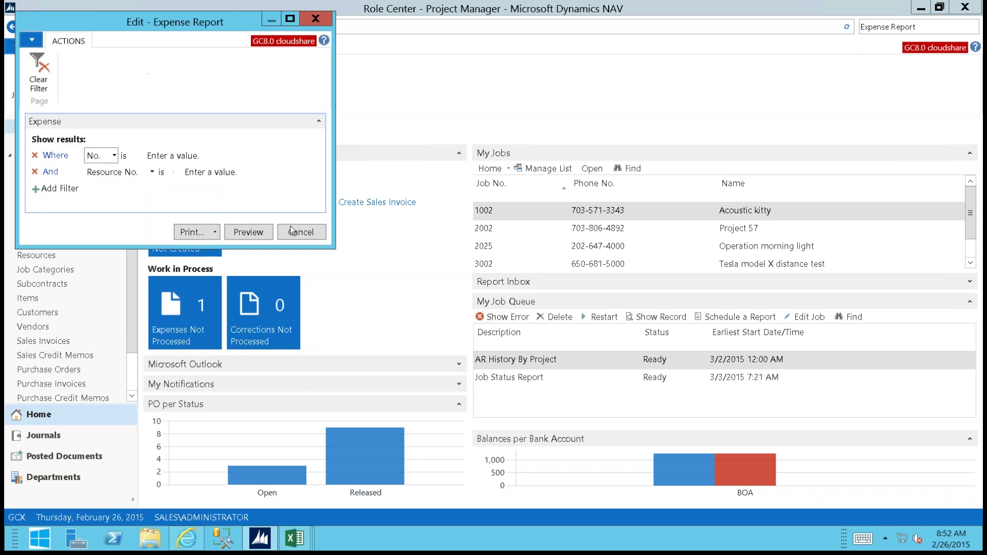
left_click(299, 230)
- Shorten the page search to Expense and open the Expense list of Project Accounting
key("BackSpace")
key("BackSpace")
key("BackSpace")
key("BackSpace")
key("BackSpace")
key("BackSpace")
key("BackSpace")
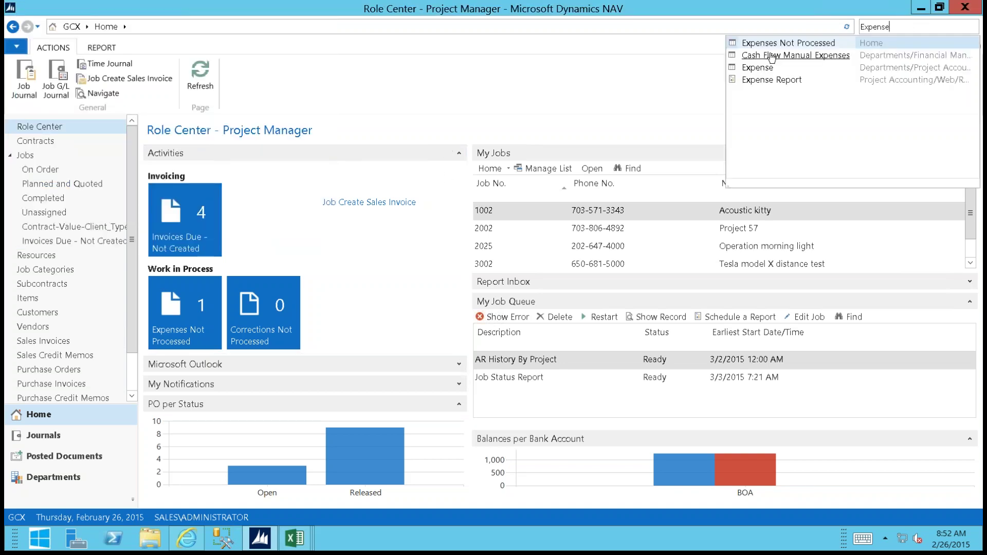
left_click(760, 72)
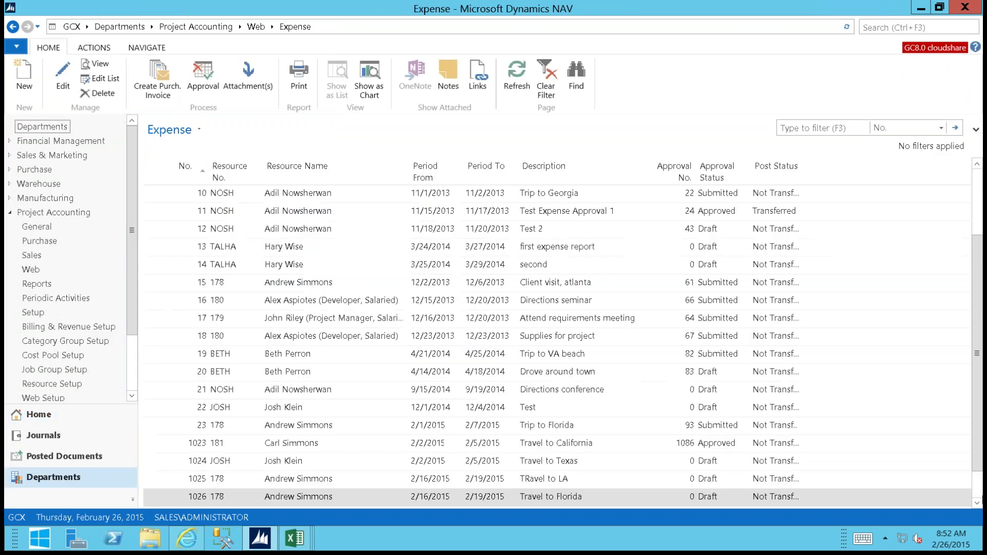
- Open submitted expense 1027, Travel to Florida, view its attachment URL, and return to the expense list without changes
left_click(977, 503)
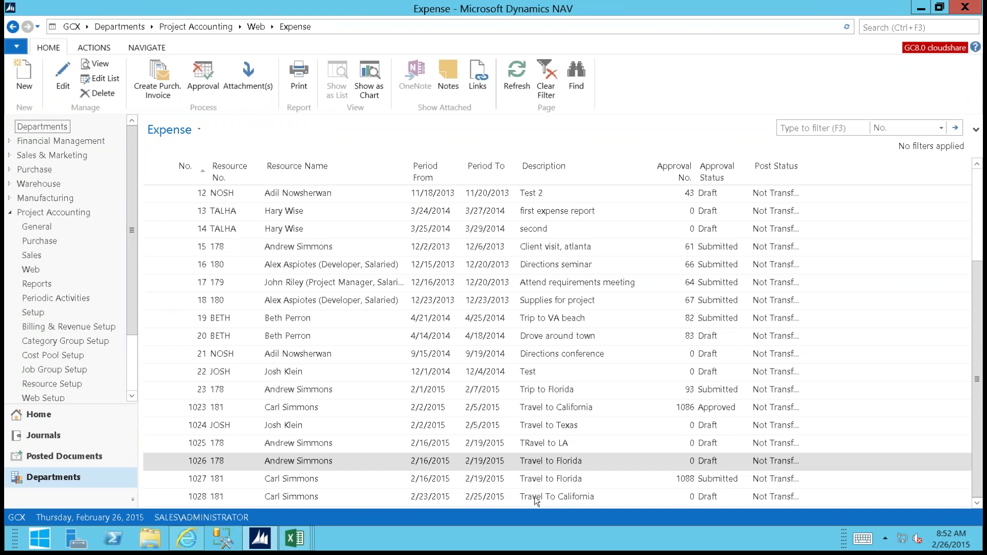
double_click(524, 480)
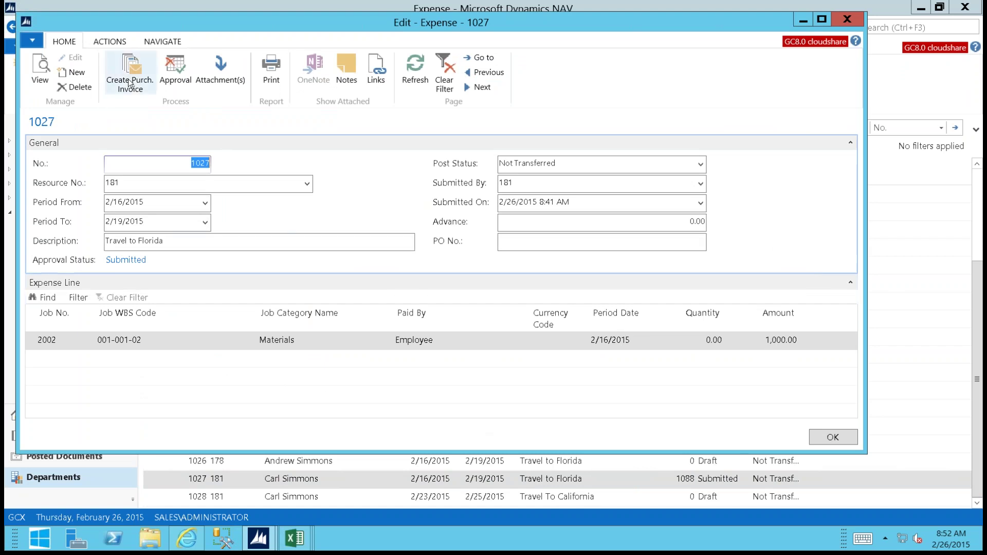
left_click(222, 80)
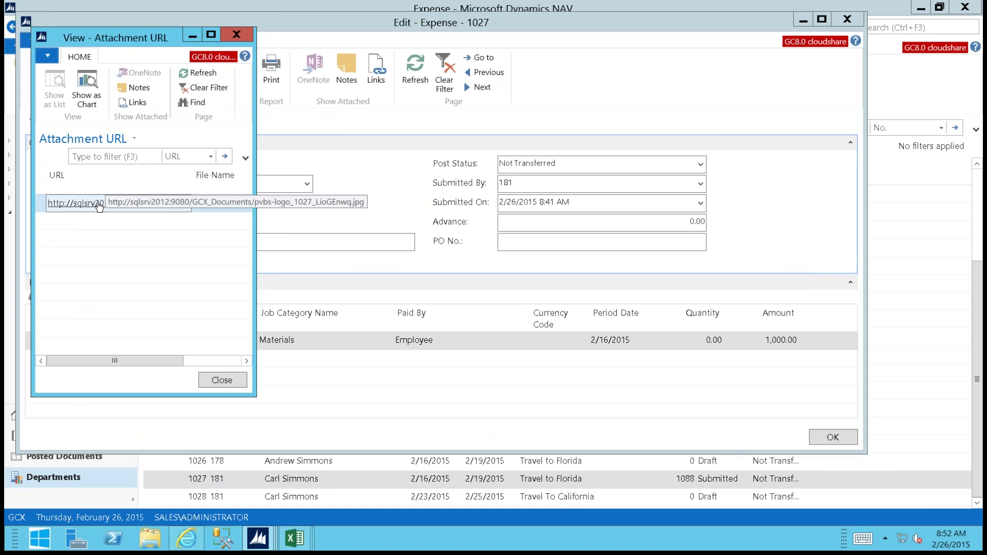
key("Escape")
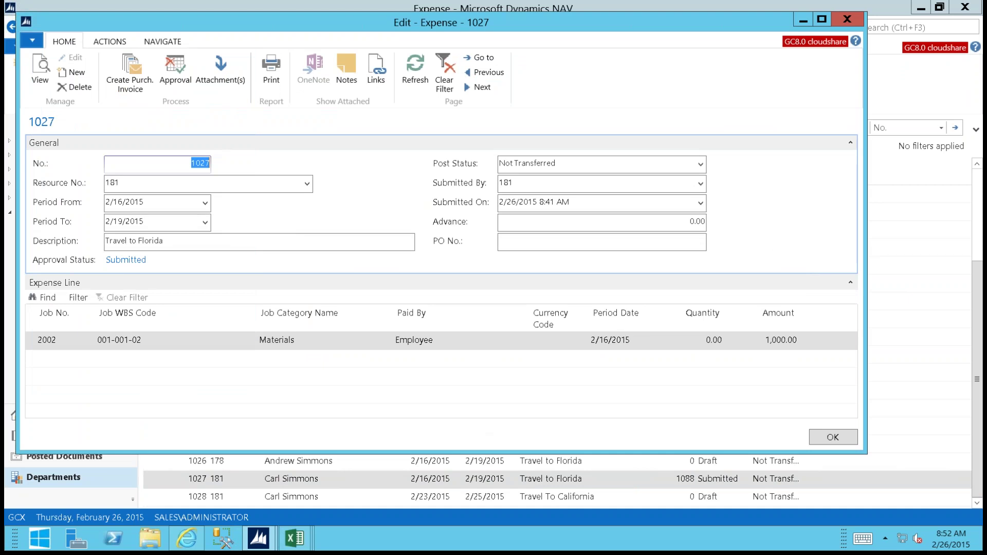
key("Escape")
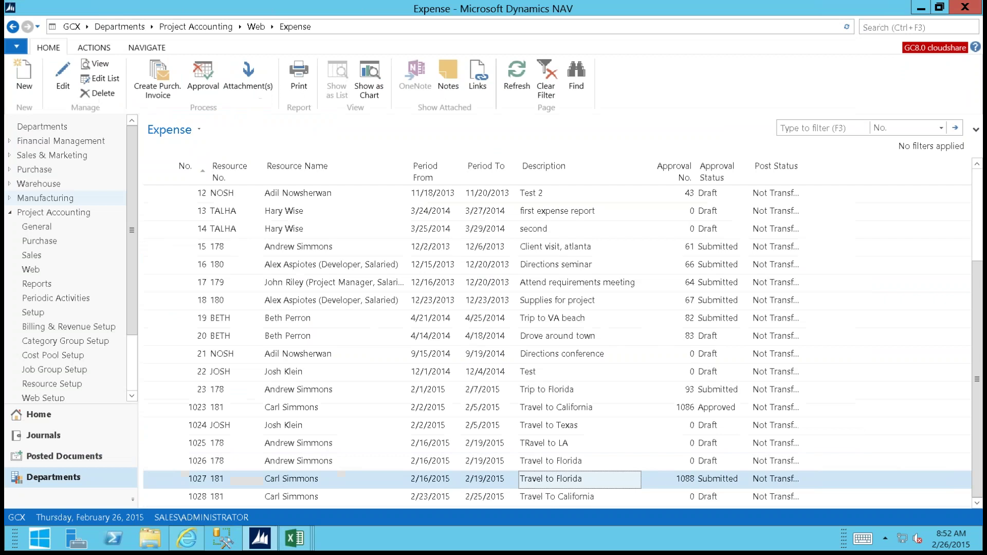
- Search for Cost Pool, open the Cost Pool list from Cost Pool Setup, and widen its window to show the Department Set Name column
left_click(867, 31)
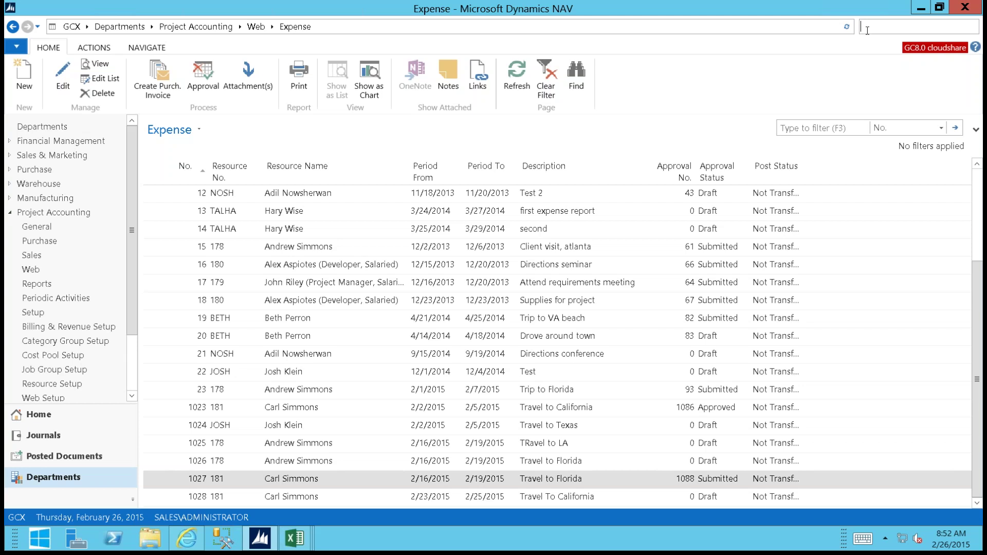
type("Cost Pool")
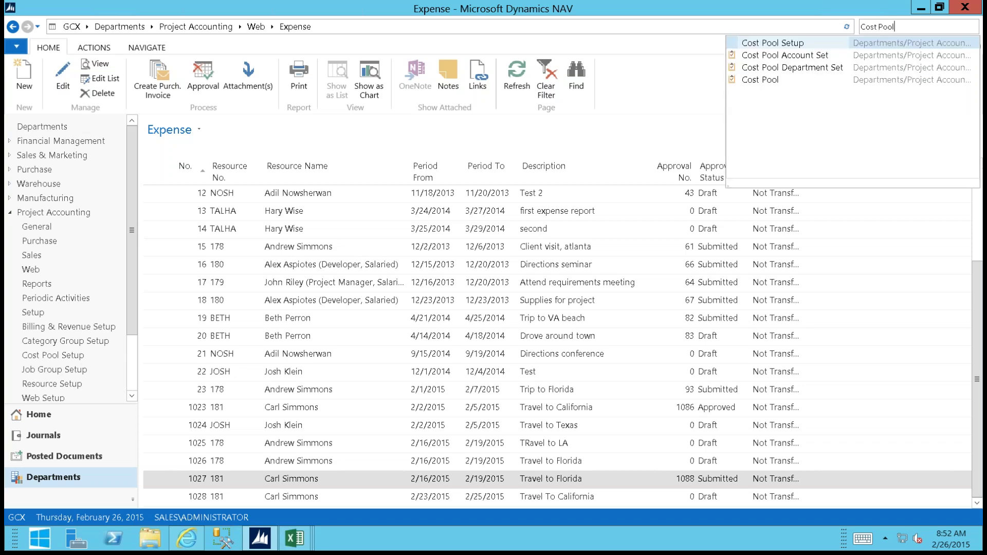
left_click(780, 47)
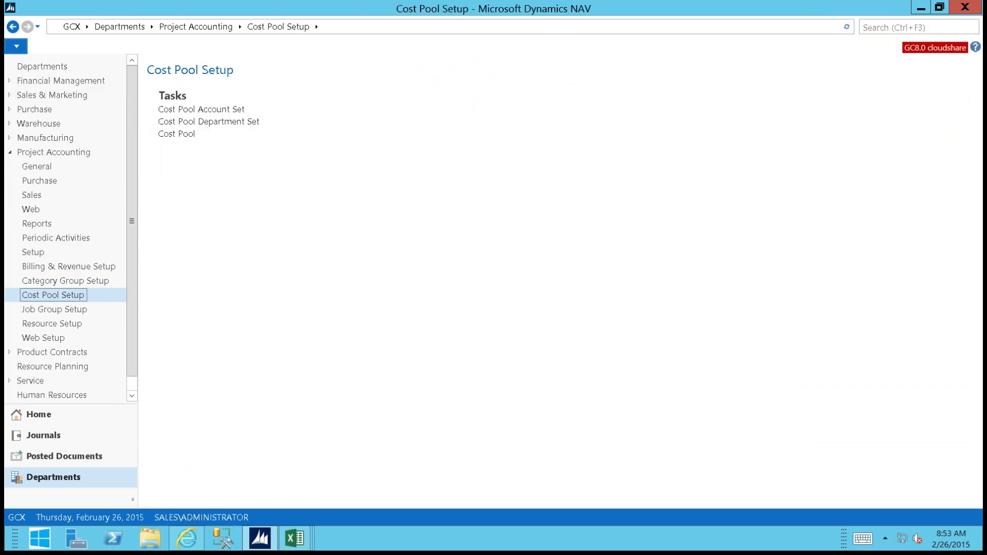
left_click(176, 135)
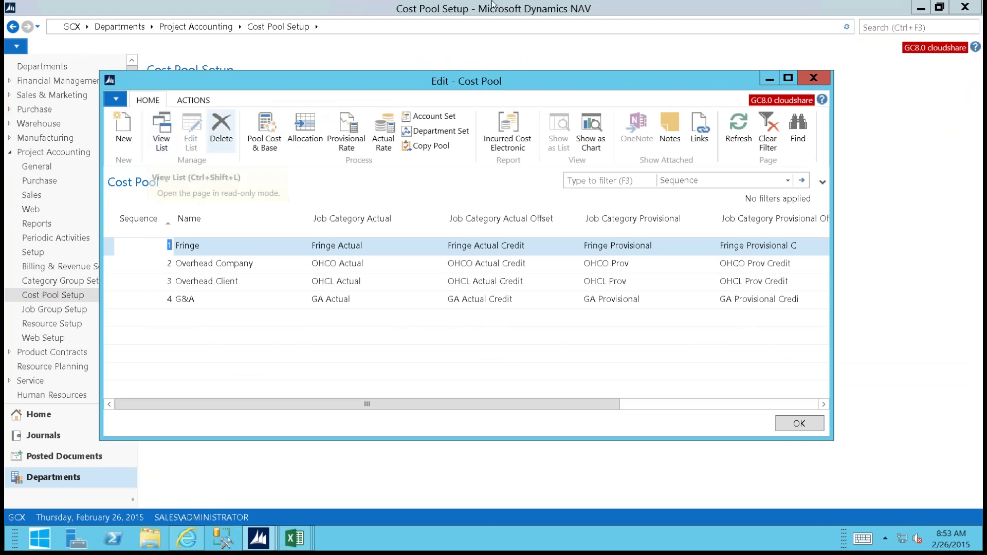
left_click_drag(446, 83, 373, 70)
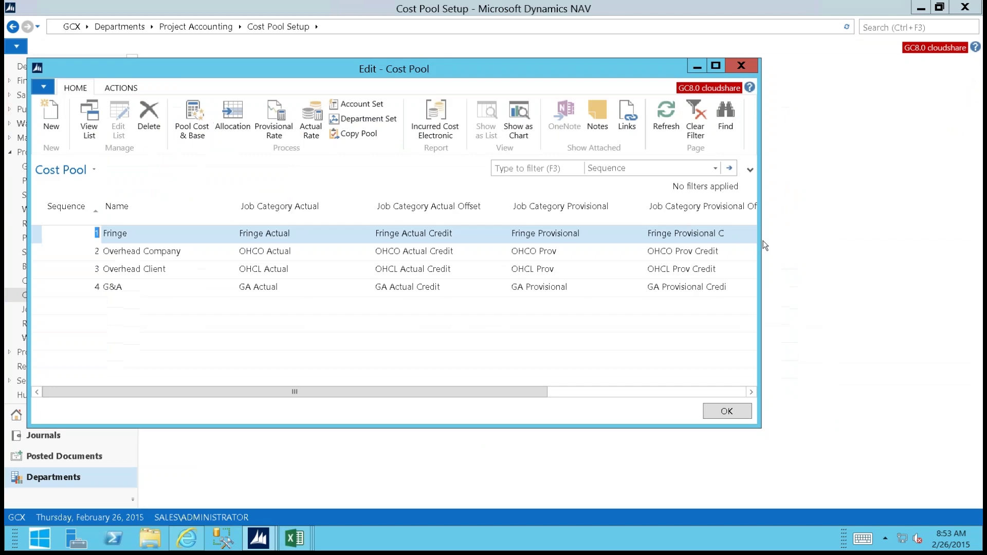
left_click_drag(761, 242, 905, 239)
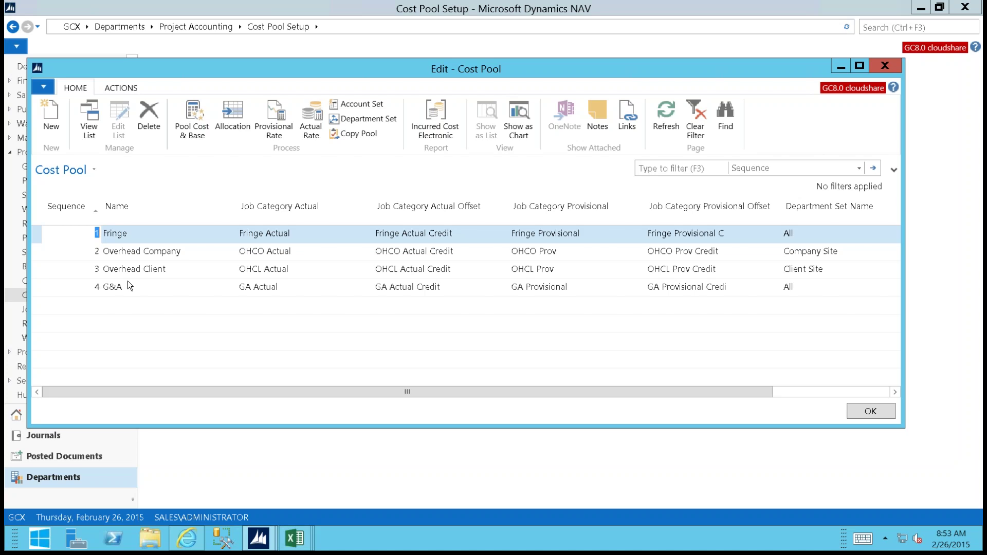
- Open the pool cost and base of the Overhead Company pool and widen the window to show both set name columns
left_click(124, 251)
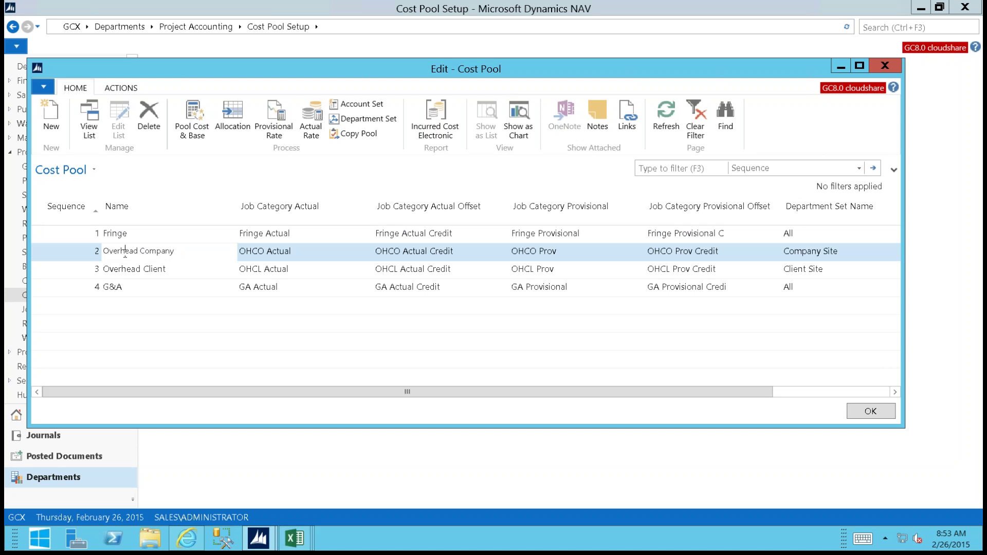
left_click(201, 128)
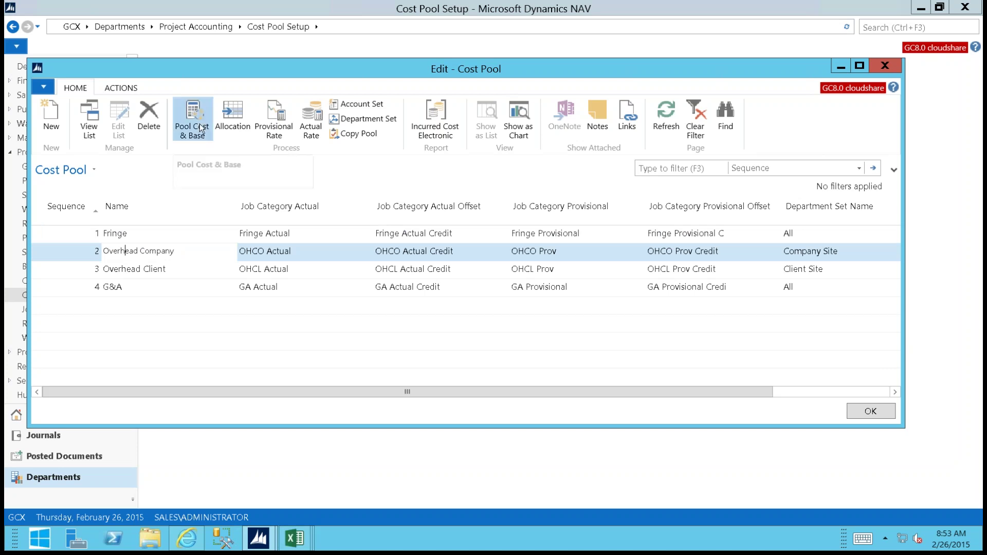
left_click_drag(271, 162, 454, 143)
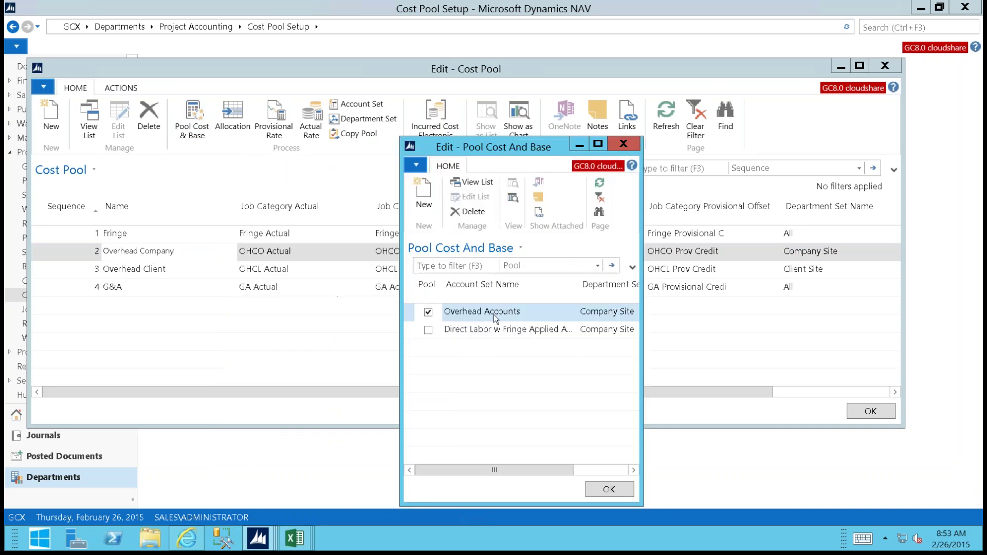
left_click_drag(641, 312, 761, 317)
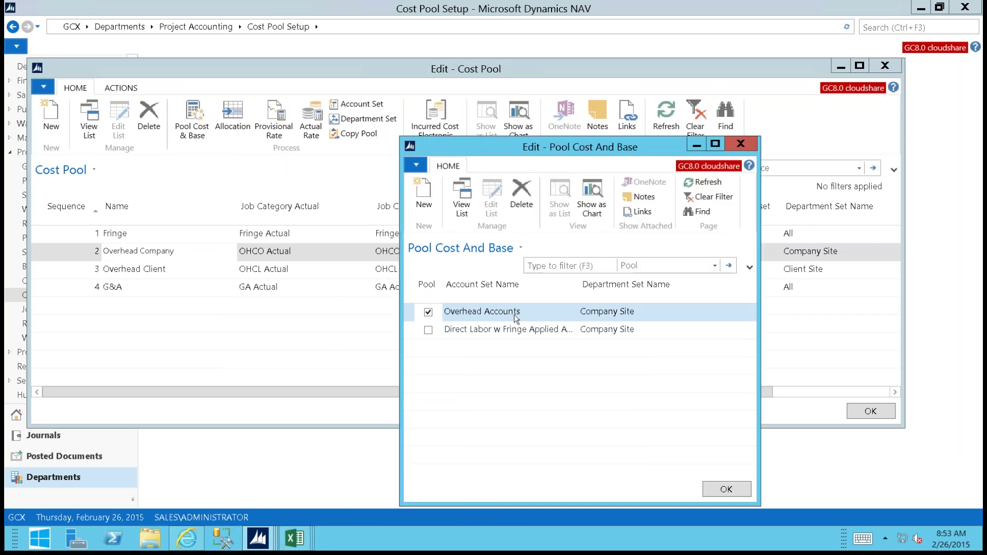
- Review the account range details of the Overhead Accounts account set and return to Pool Cost And Base without changes
left_click(570, 313)
left_click(572, 312)
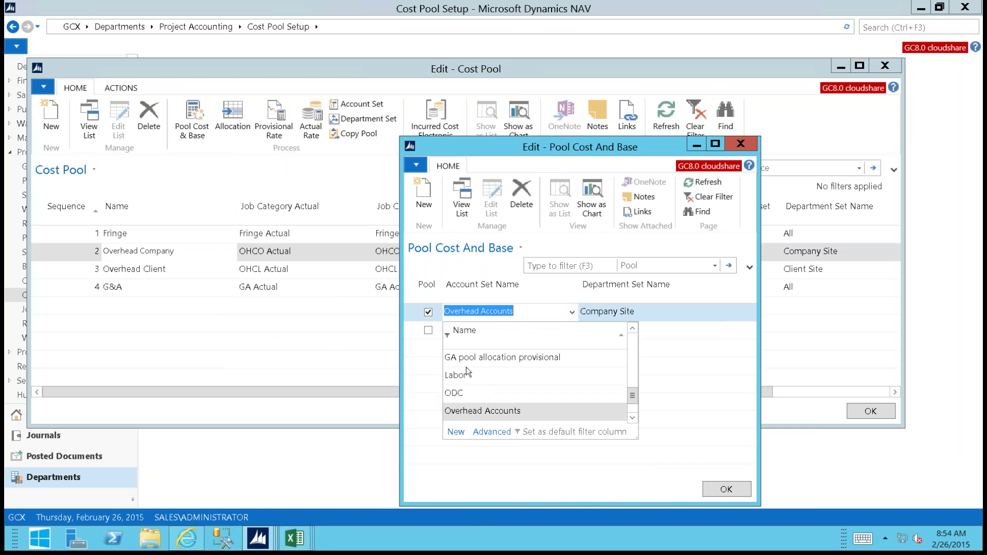
left_click(488, 432)
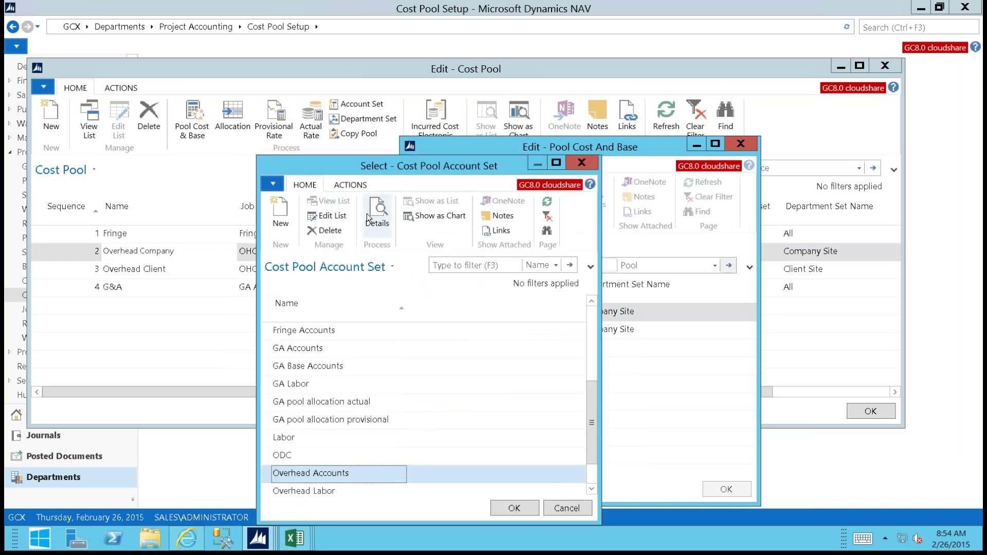
left_click(377, 213)
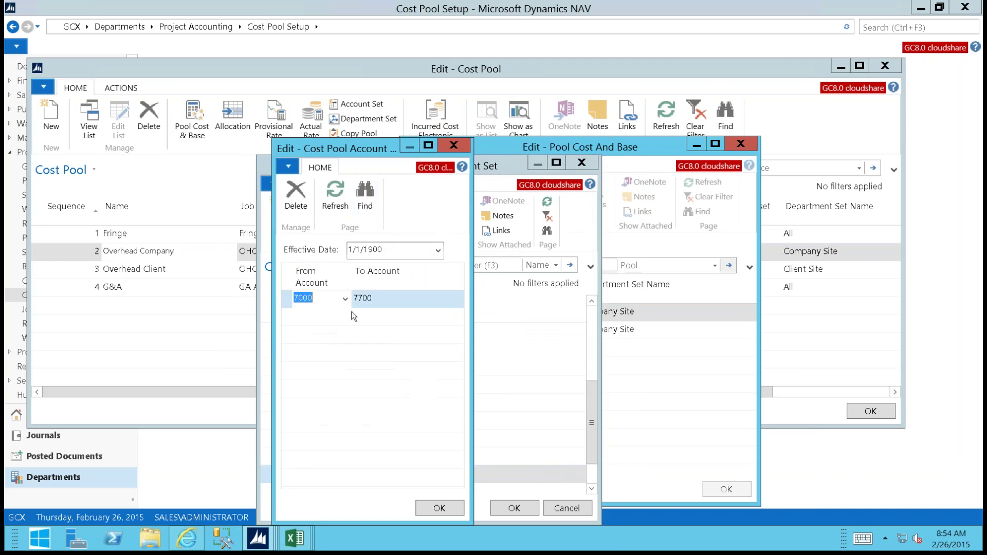
left_click(345, 300)
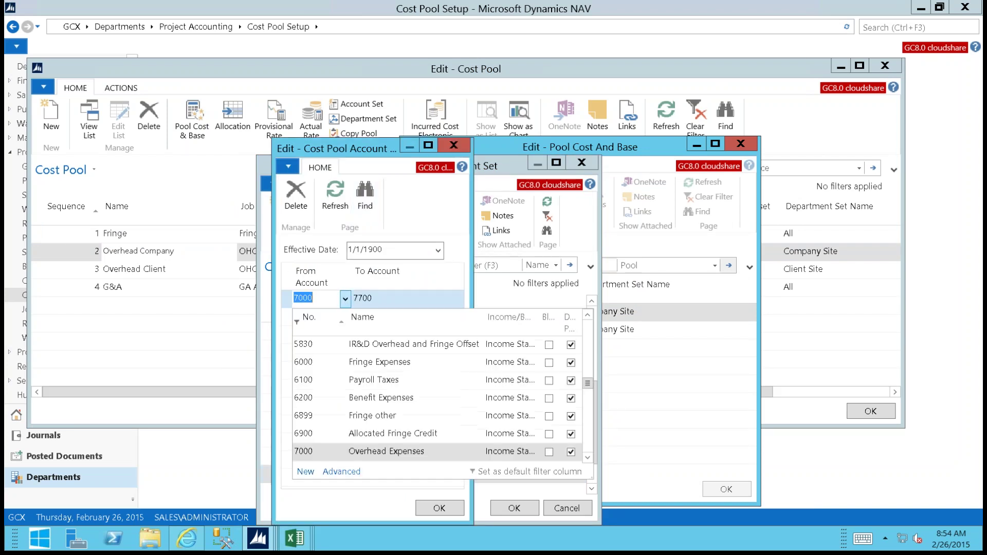
left_click(397, 297)
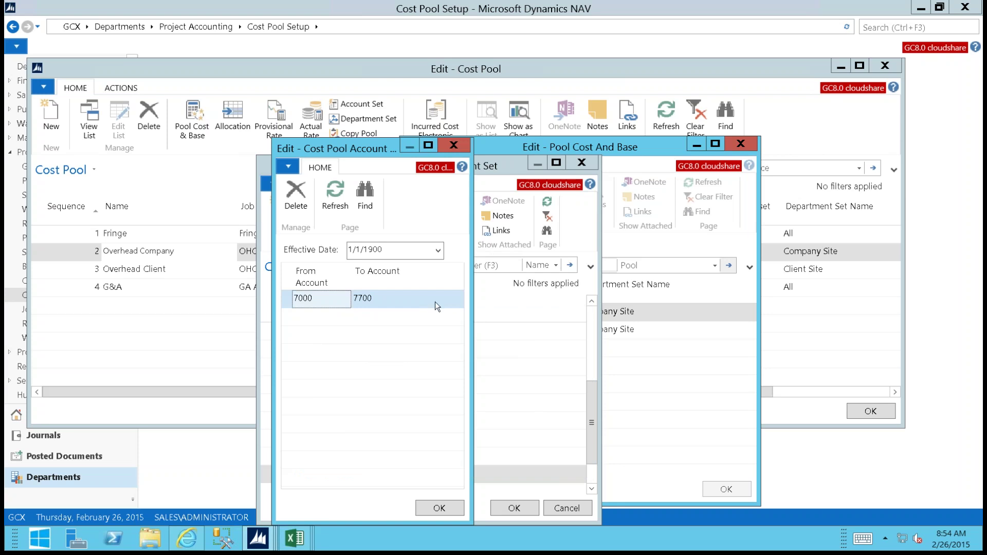
left_click(453, 146)
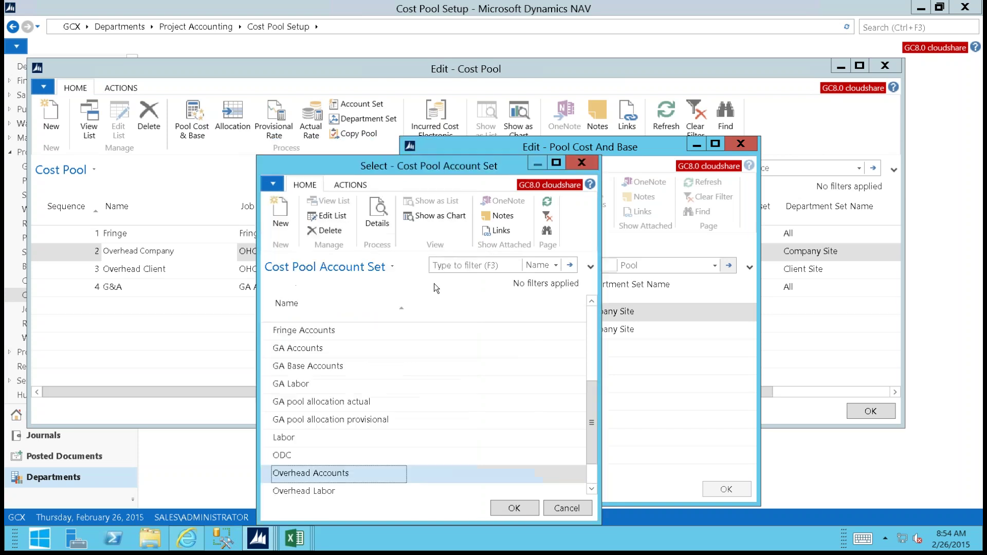
left_click(564, 509)
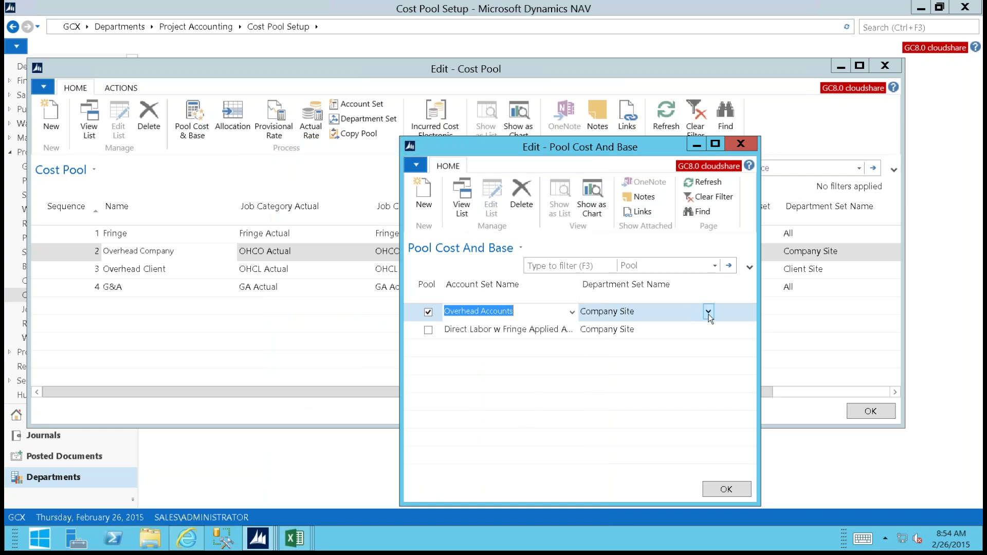
- Review the department range details of the Company Site department set, and return to the Cost Pool list
left_click(709, 313)
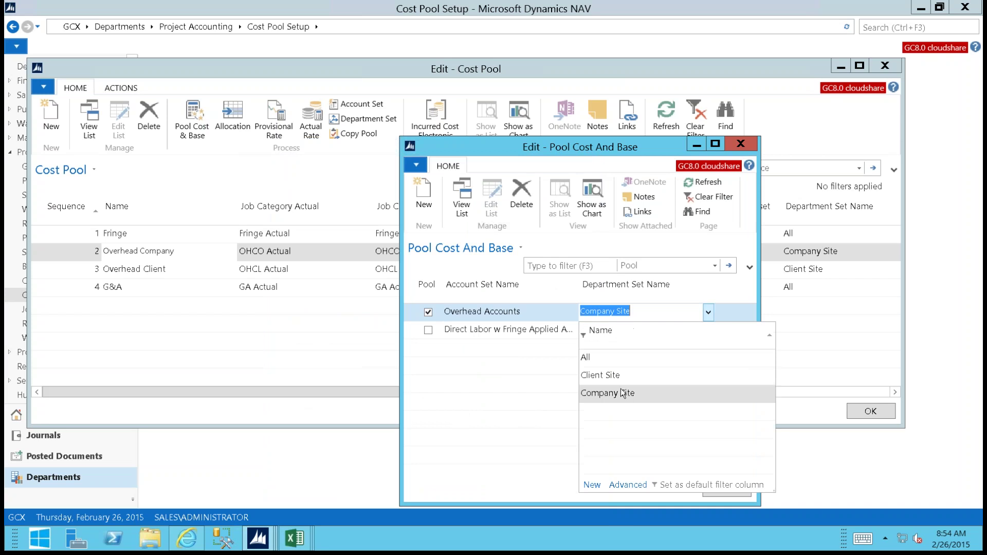
left_click(622, 486)
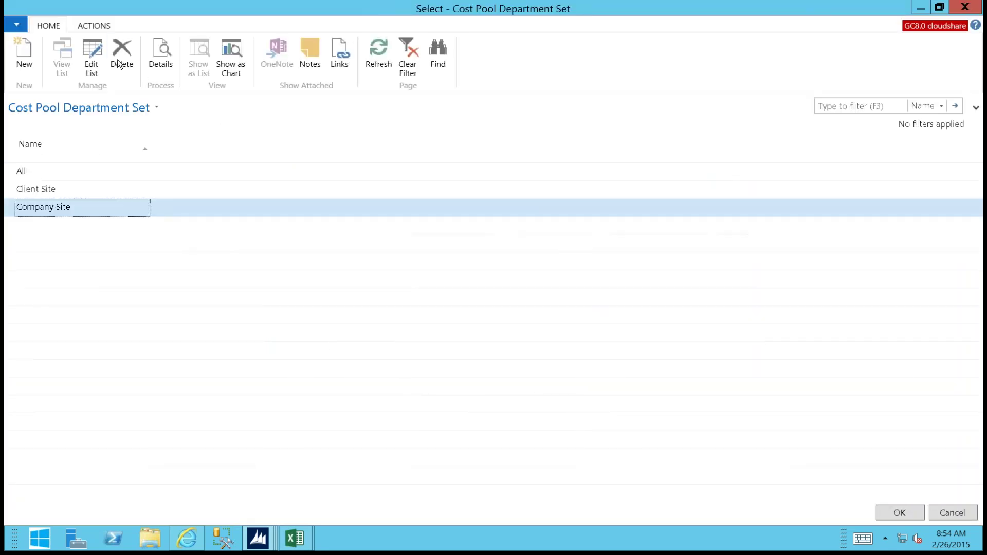
left_click(93, 57)
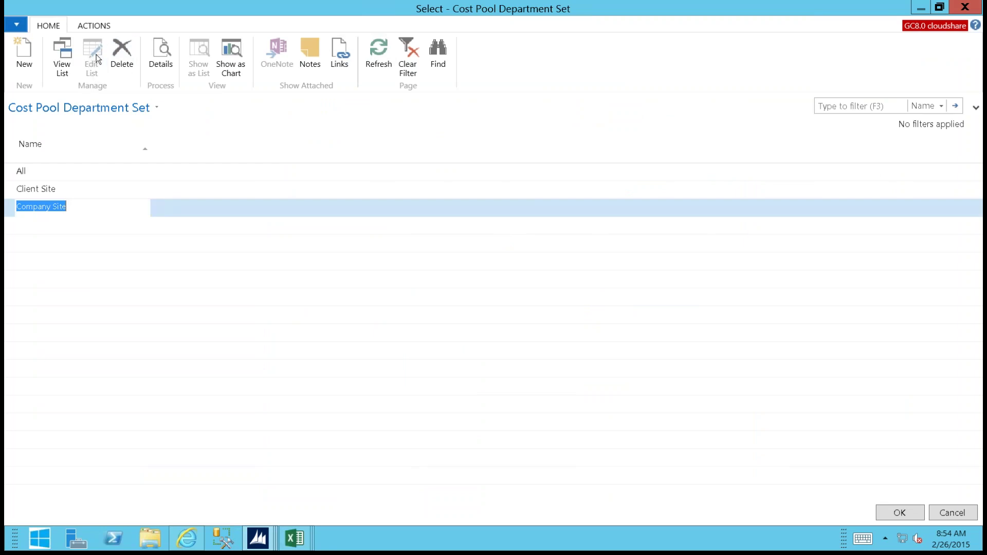
left_click(160, 57)
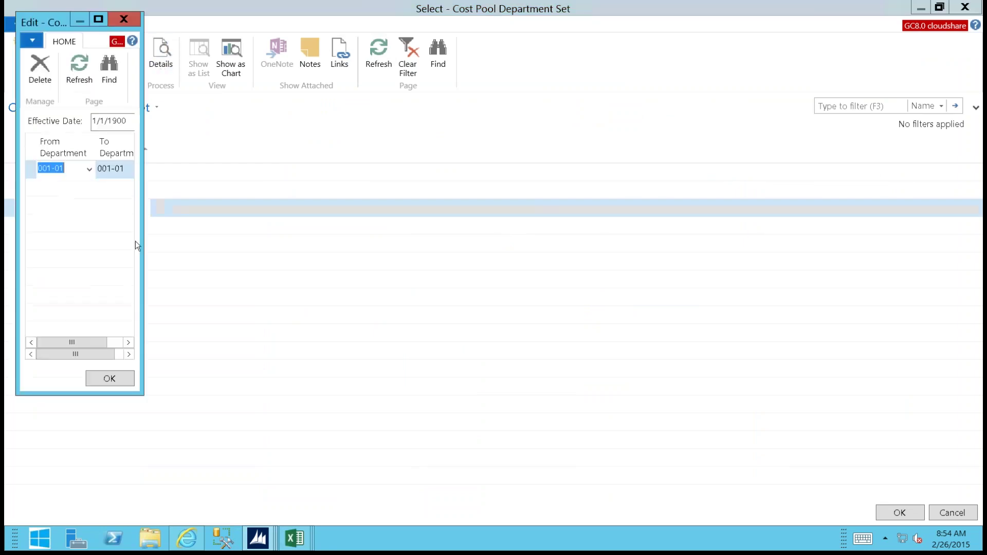
left_click_drag(143, 235, 223, 241)
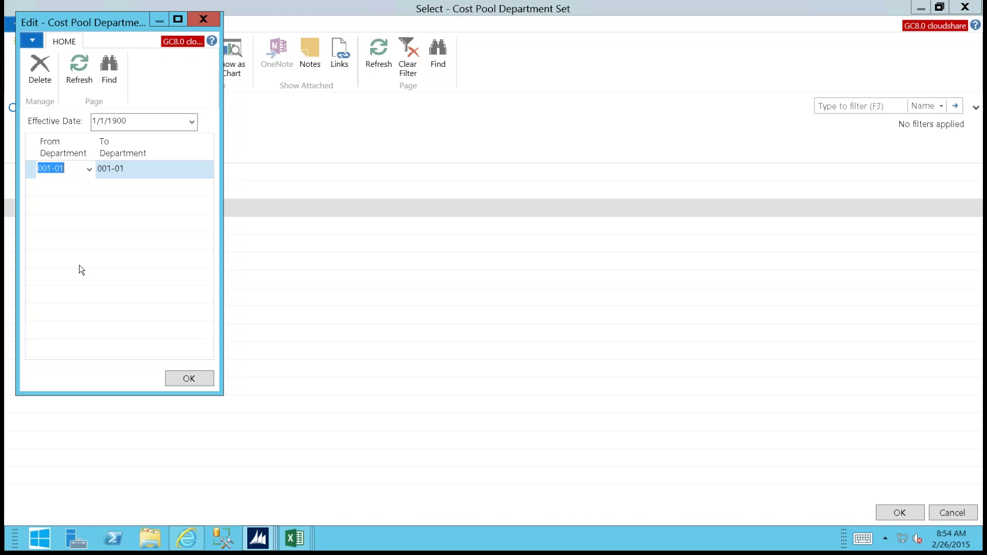
key("Escape")
key("Return")
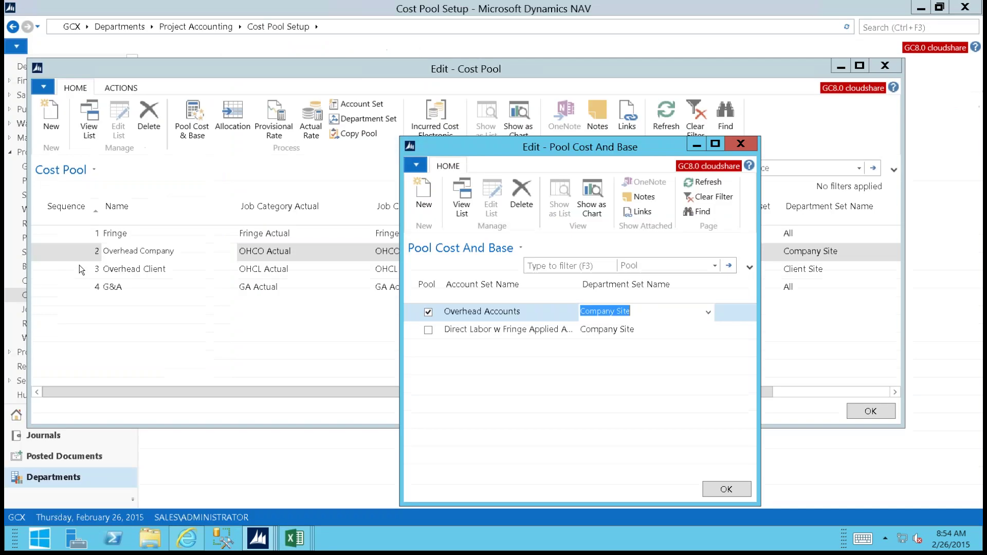
key("Escape")
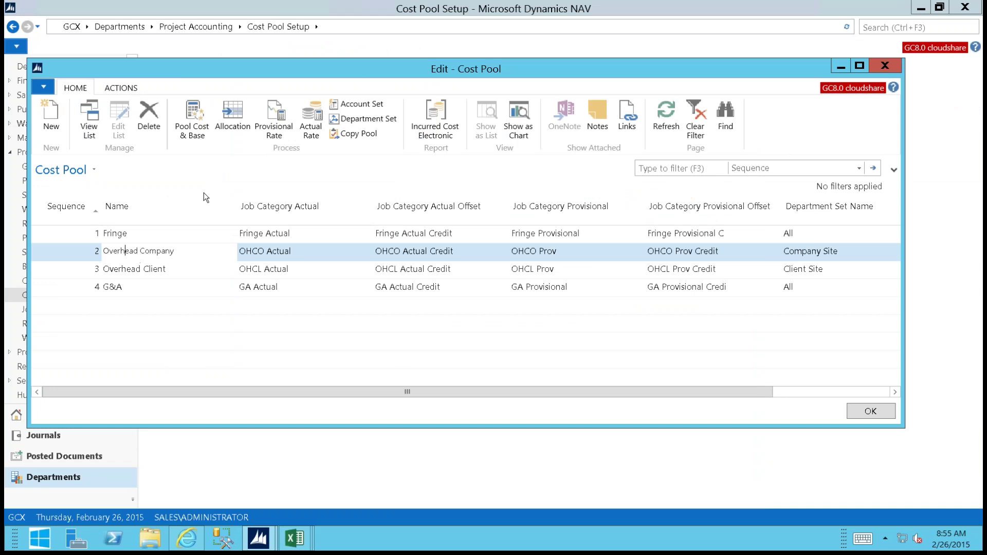
- Review the Cost Pool Allocation of the Overhead Company pool, widening the window and the Account Set Name column to show full names
left_click(229, 116)
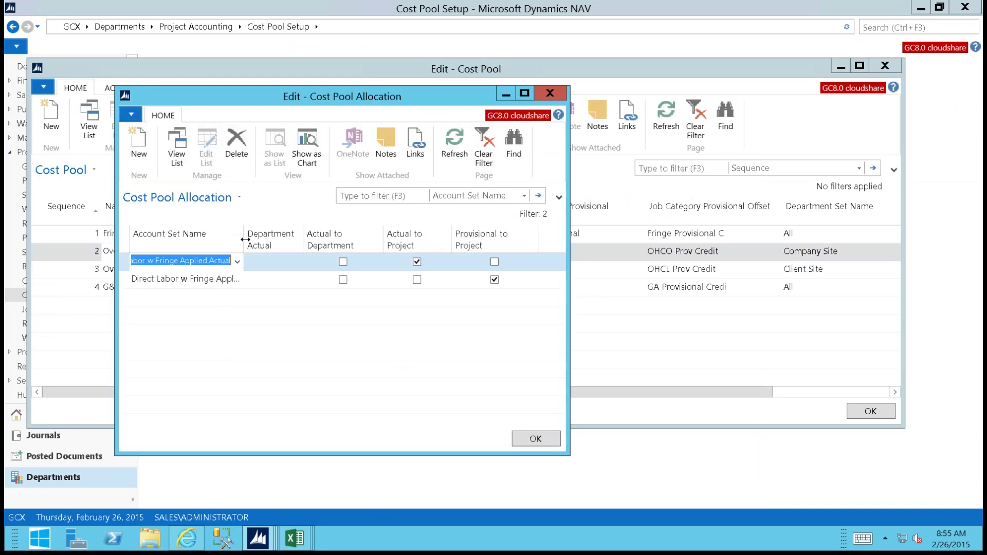
left_click_drag(244, 239, 282, 239)
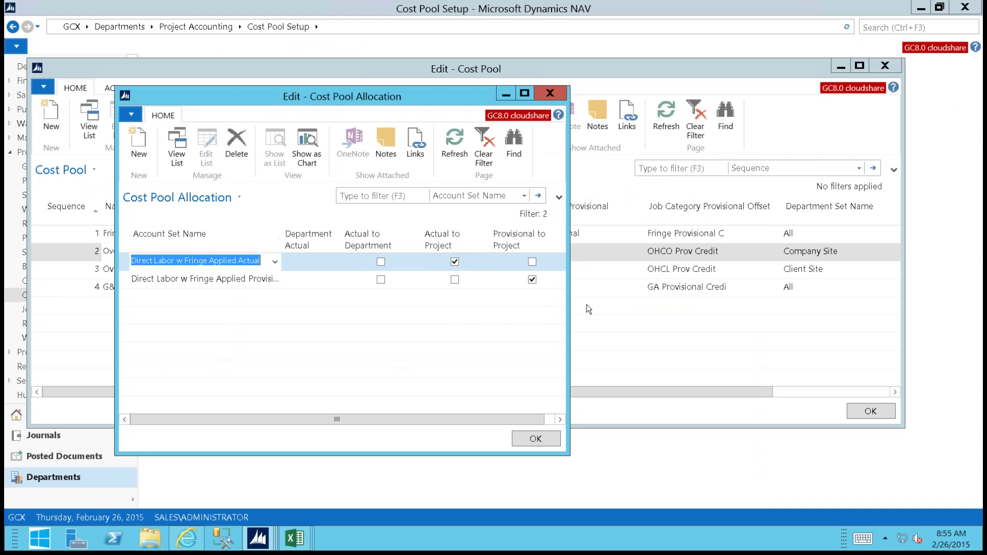
left_click_drag(568, 305, 722, 303)
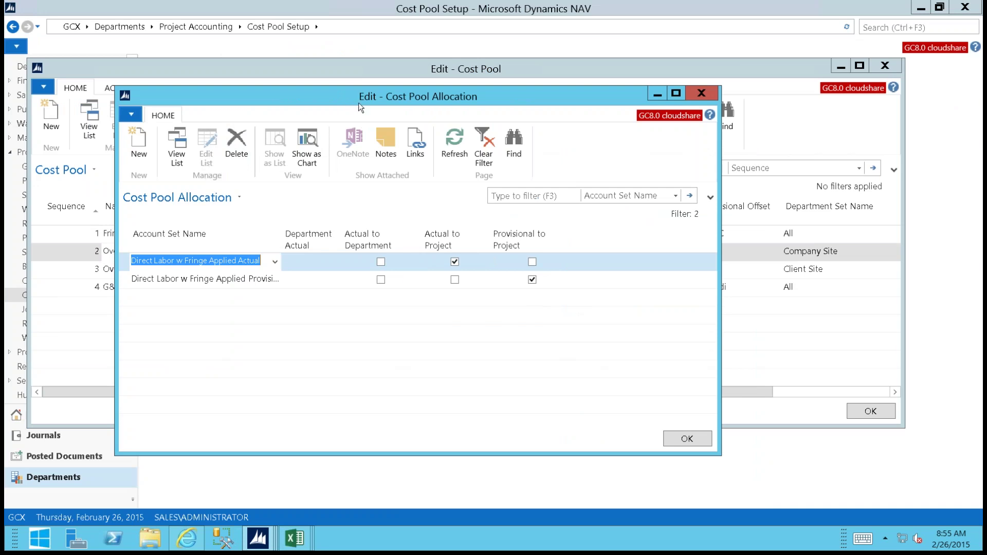
left_click_drag(358, 102, 483, 159)
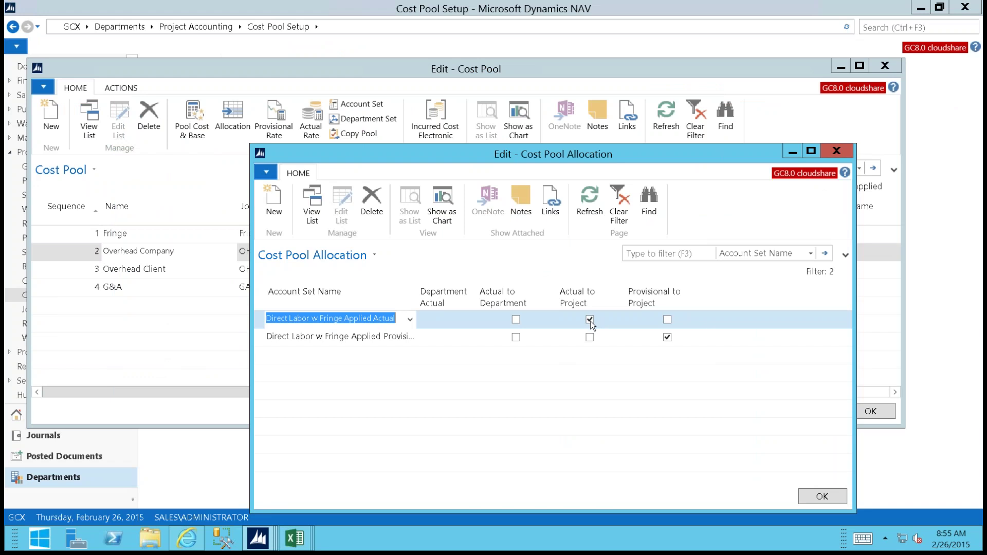
left_click(261, 338)
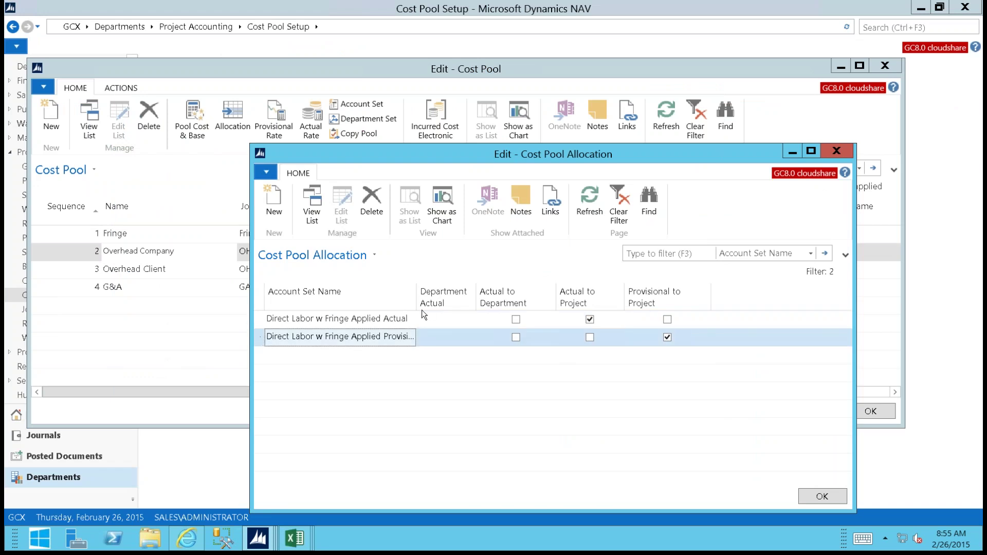
left_click_drag(417, 306, 463, 306)
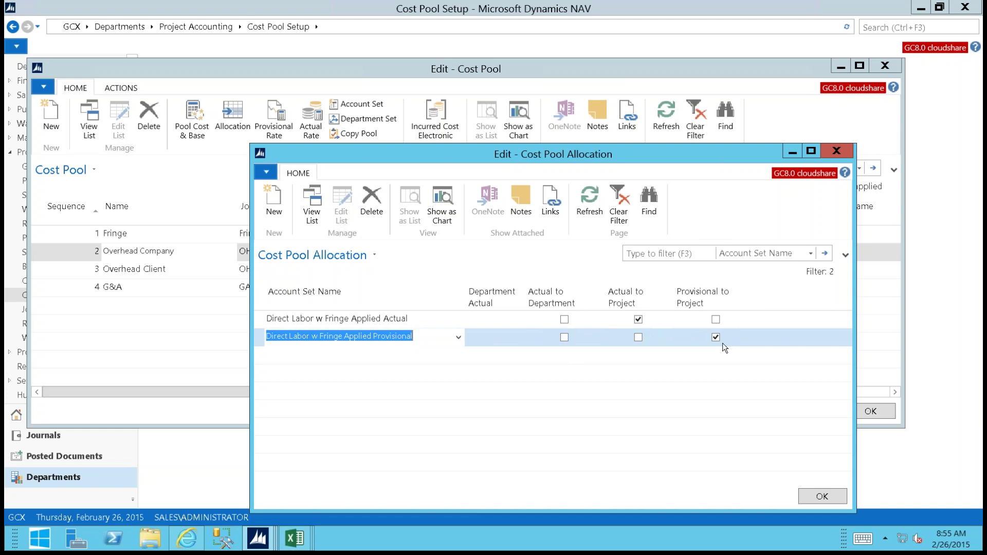
left_click(835, 151)
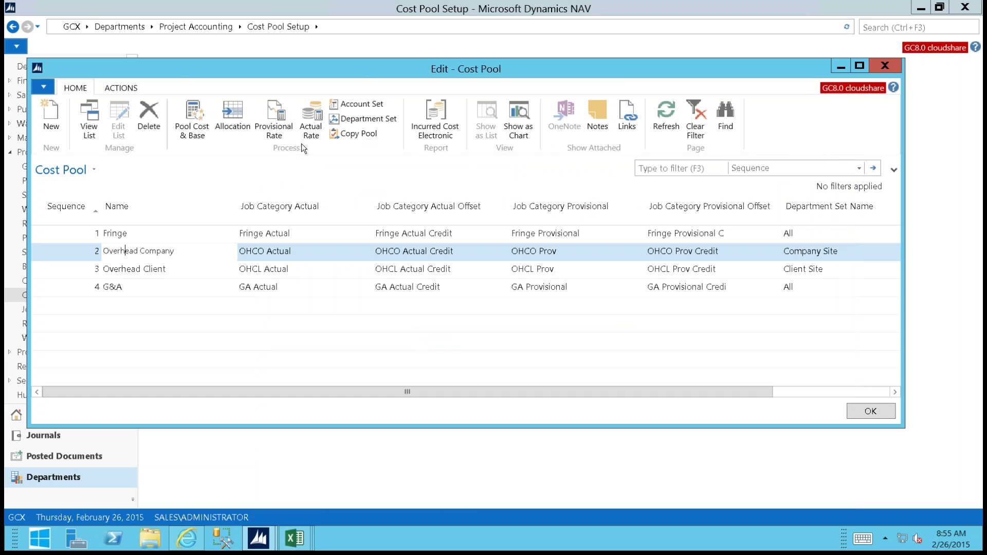
- Review the provisional rate and actual rate entries of the Overhead Company pool, and close the Cost Pool list
left_click(277, 130)
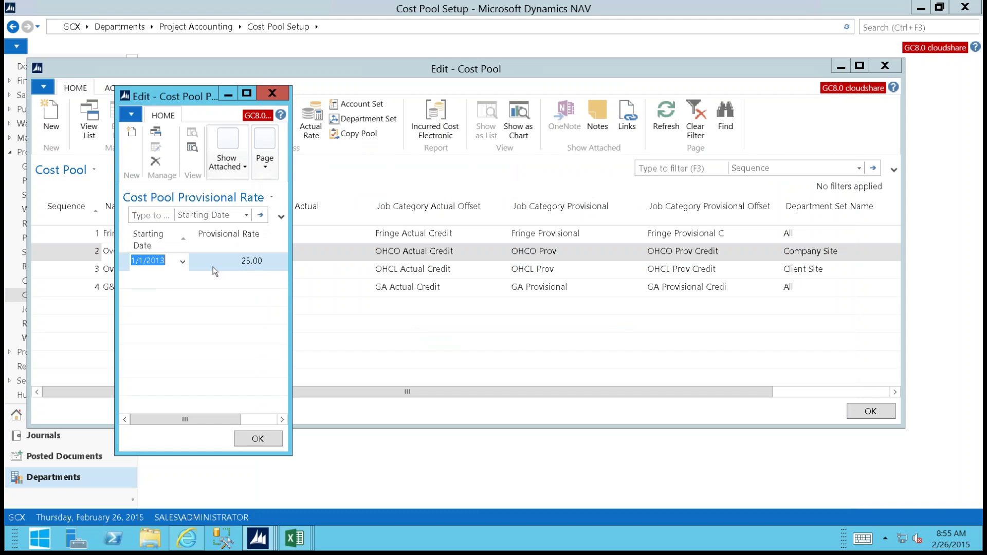
left_click(273, 95)
left_click(303, 114)
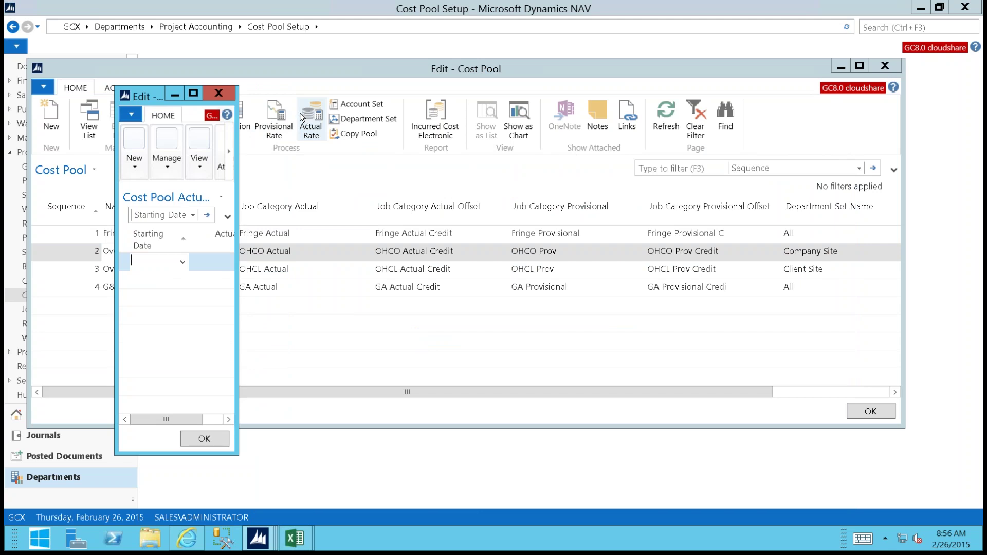
left_click(219, 93)
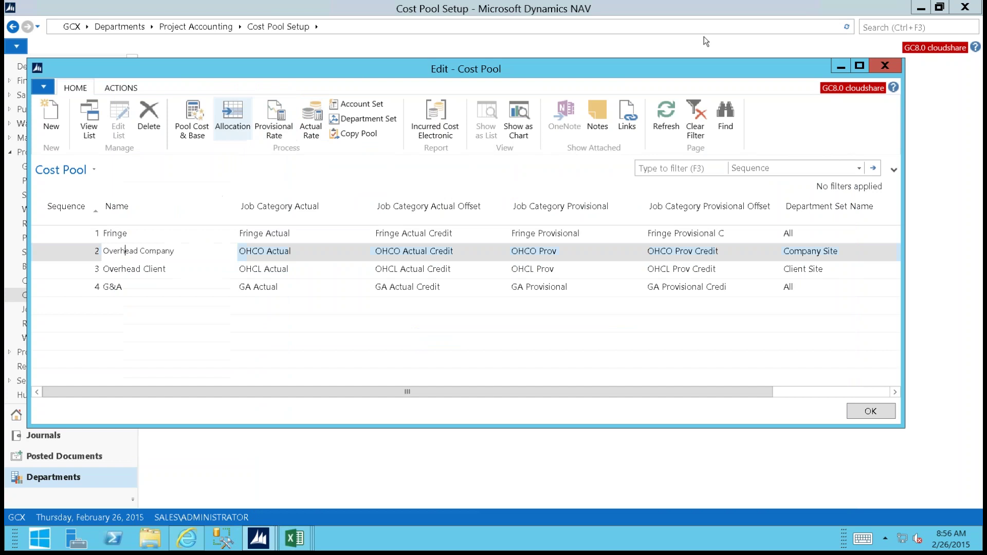
left_click(875, 67)
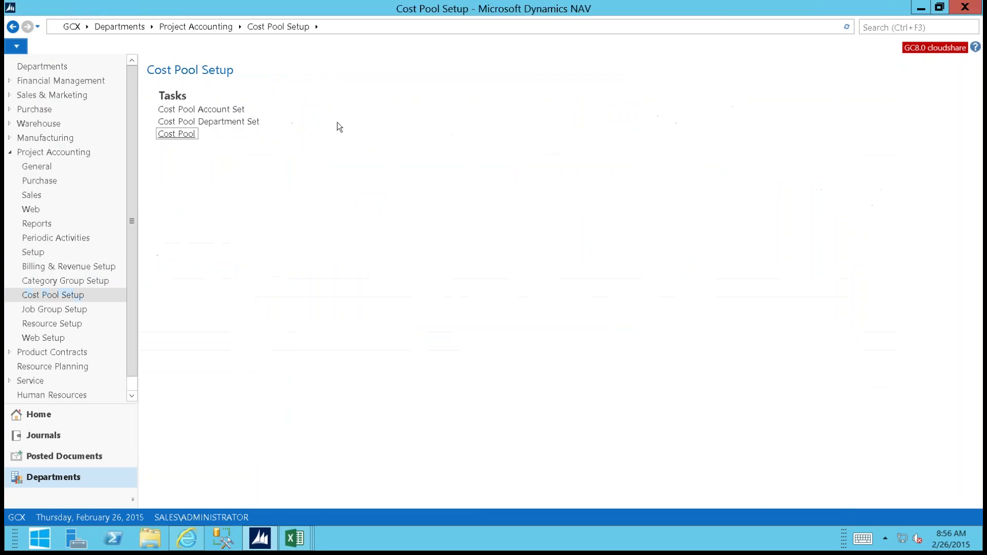
- Return to the Project Manager Role Center and collapse its ribbon
left_click(46, 67)
left_click(43, 415)
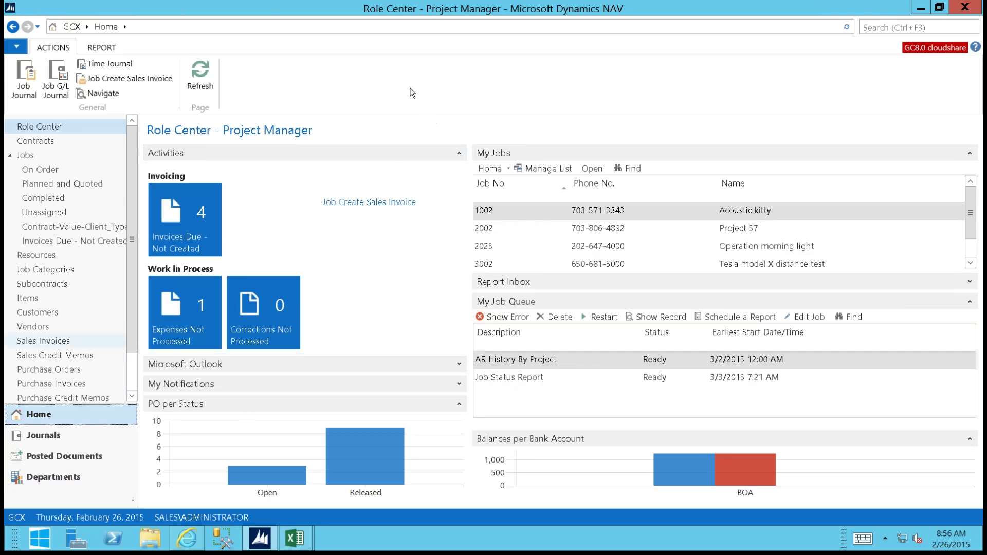
right_click(384, 79)
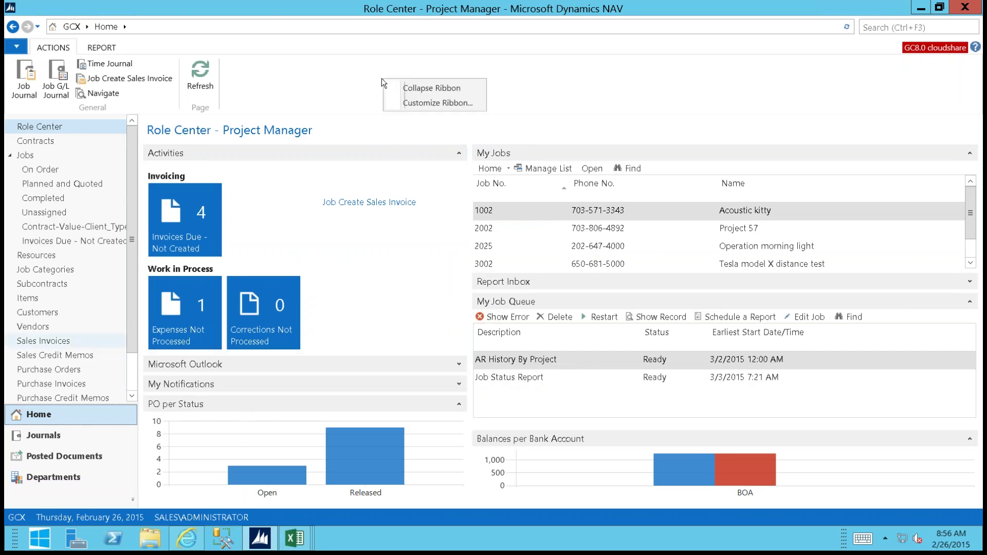
left_click(406, 88)
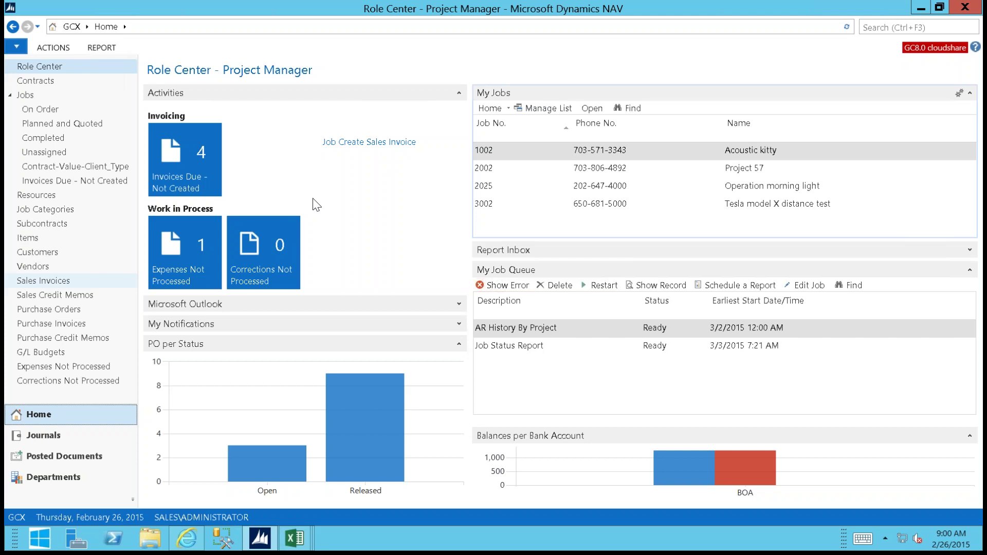
- Switch from the remote session to the Finance Management site in Internet Explorer, and open Microsoft Dynamics NAV for Office 365 from its site navigation
mouse_move(625, 6)
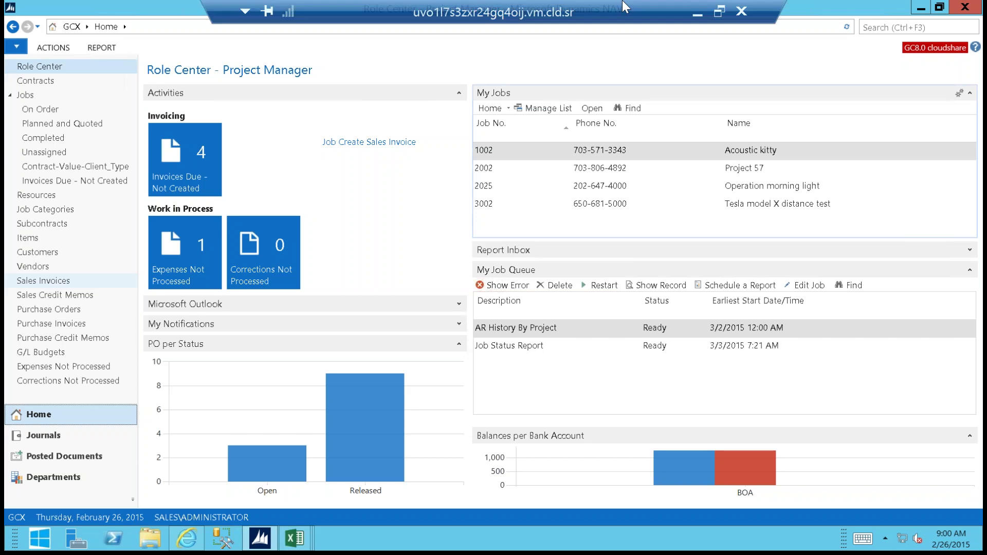
left_click(699, 12)
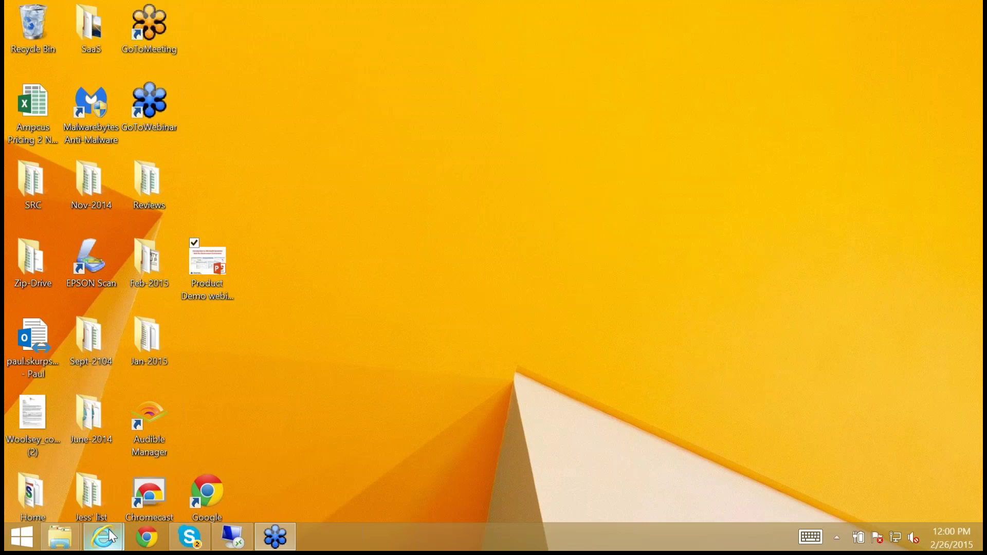
mouse_move(126, 518)
left_click(266, 468)
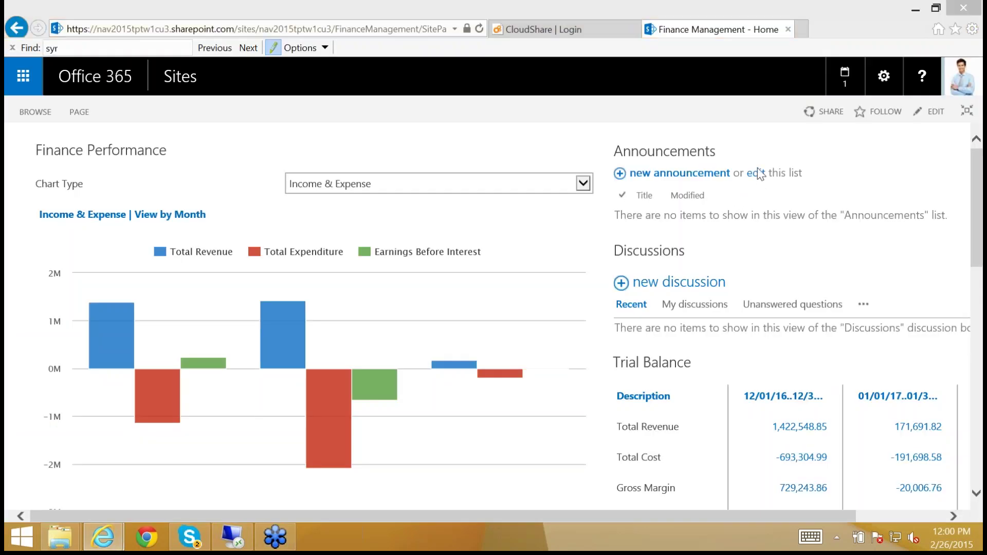
left_click(968, 111)
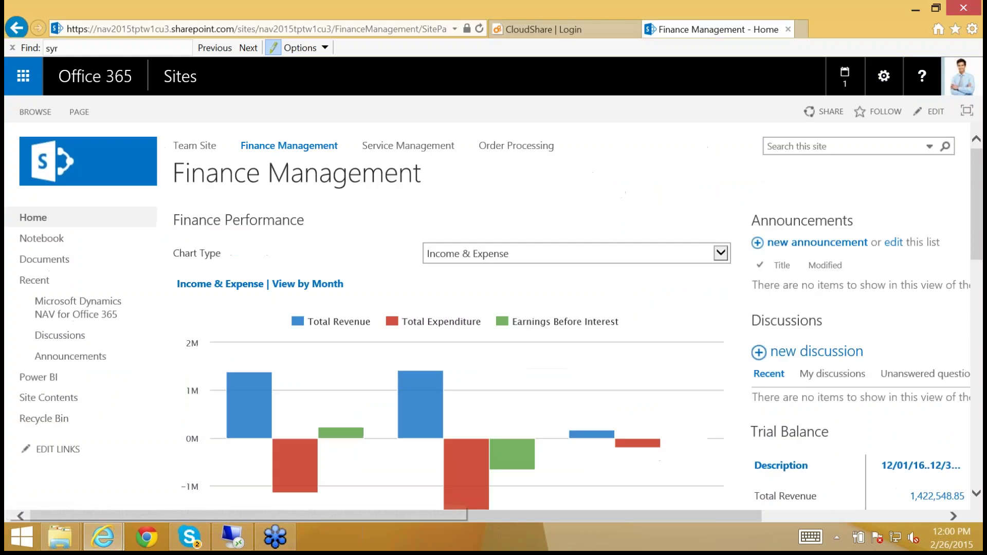
left_click(48, 316)
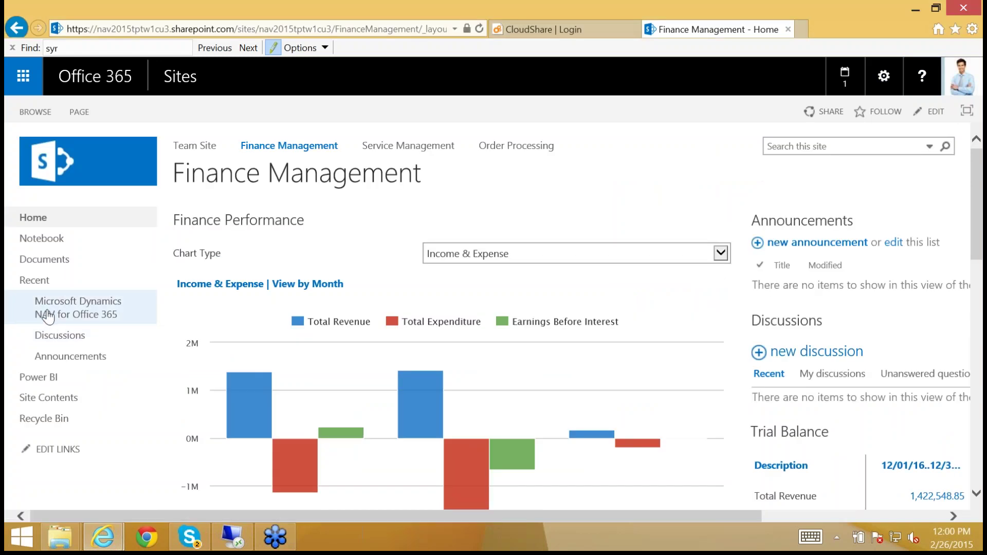